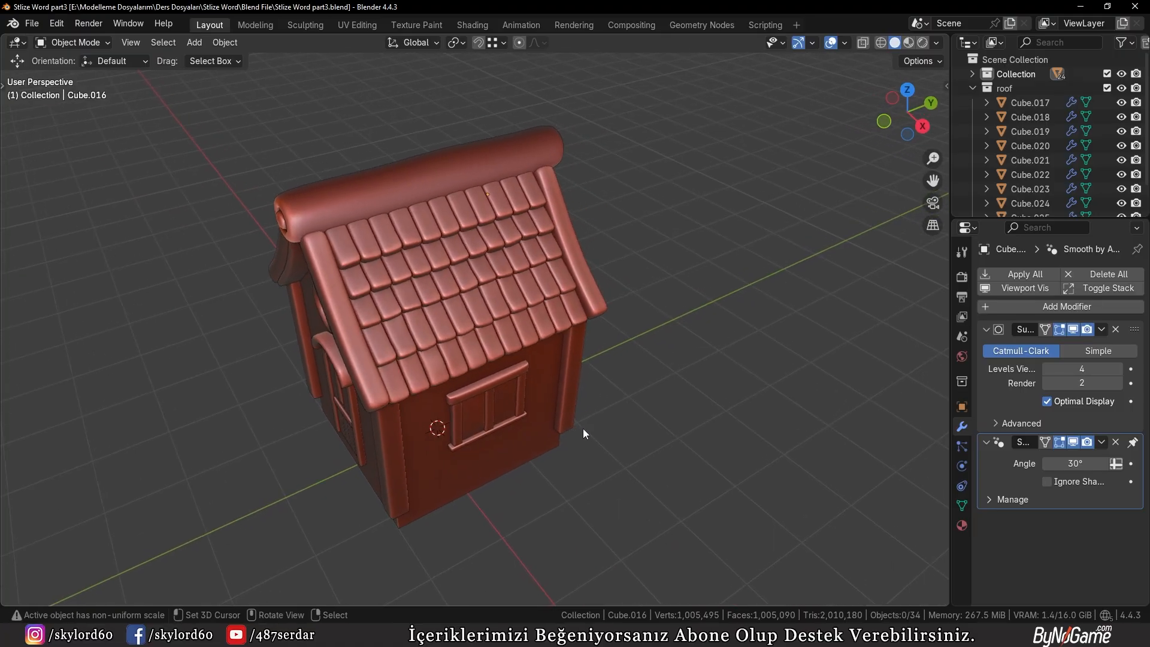
Draw a box about 54.5 by 54.5 cm and 123 cm tall on the ground beside the house with the Add Cube tool
scroll(583, 429, up, 2)
shift+middle_drag(687, 476, 676, 437)
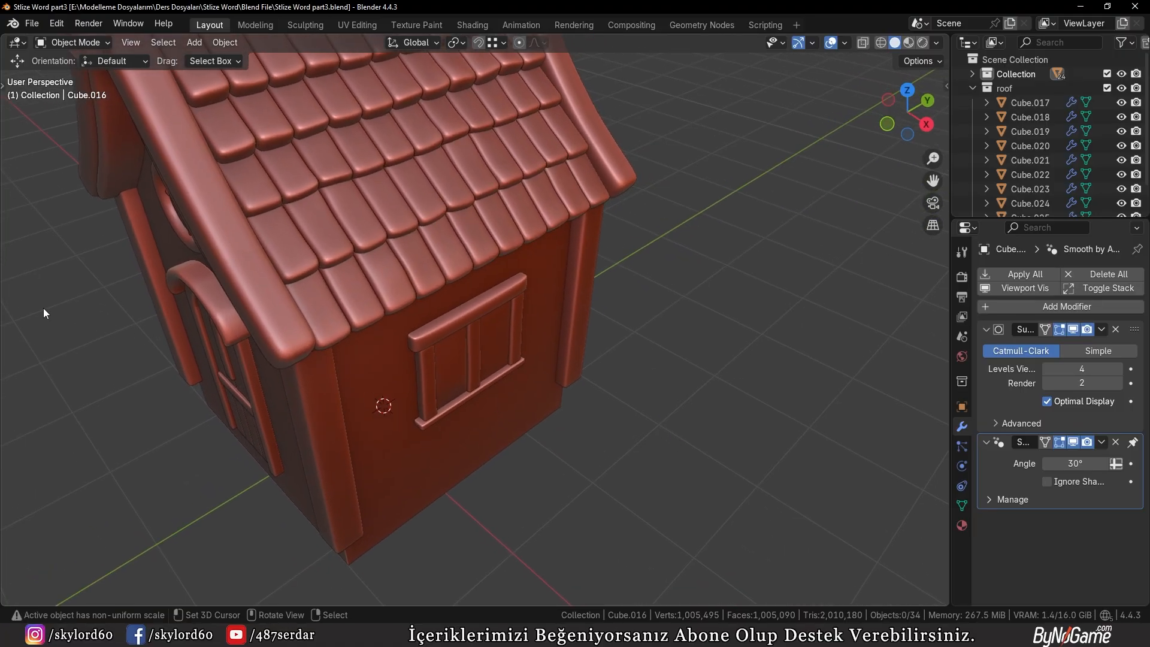
key(t)
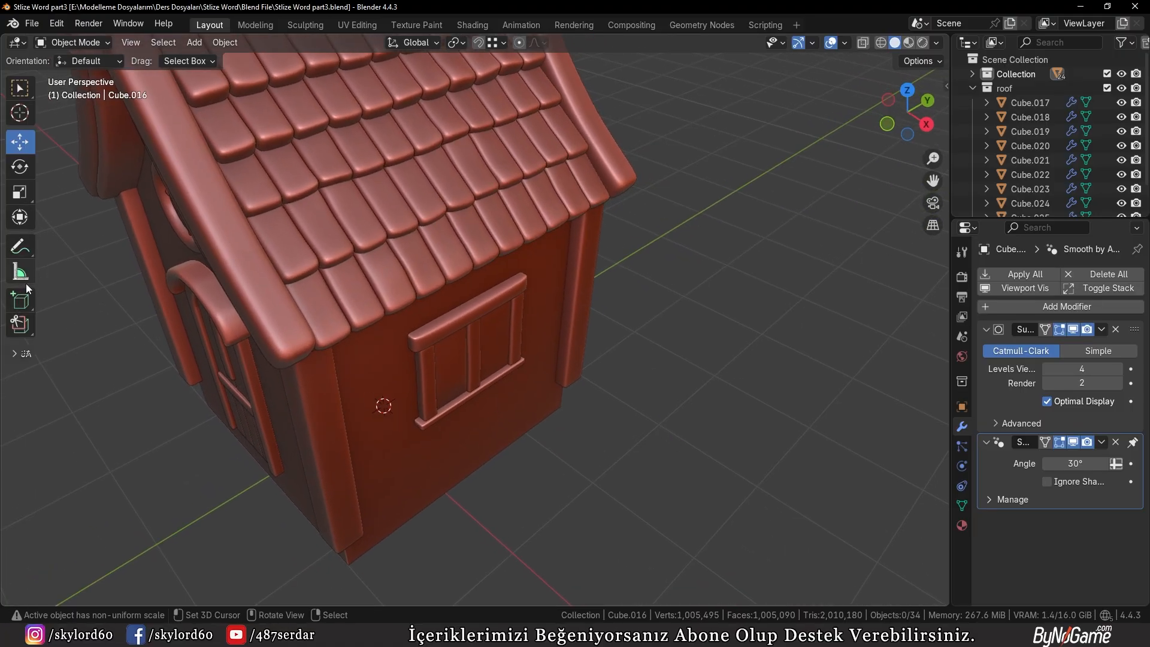
click(20, 309)
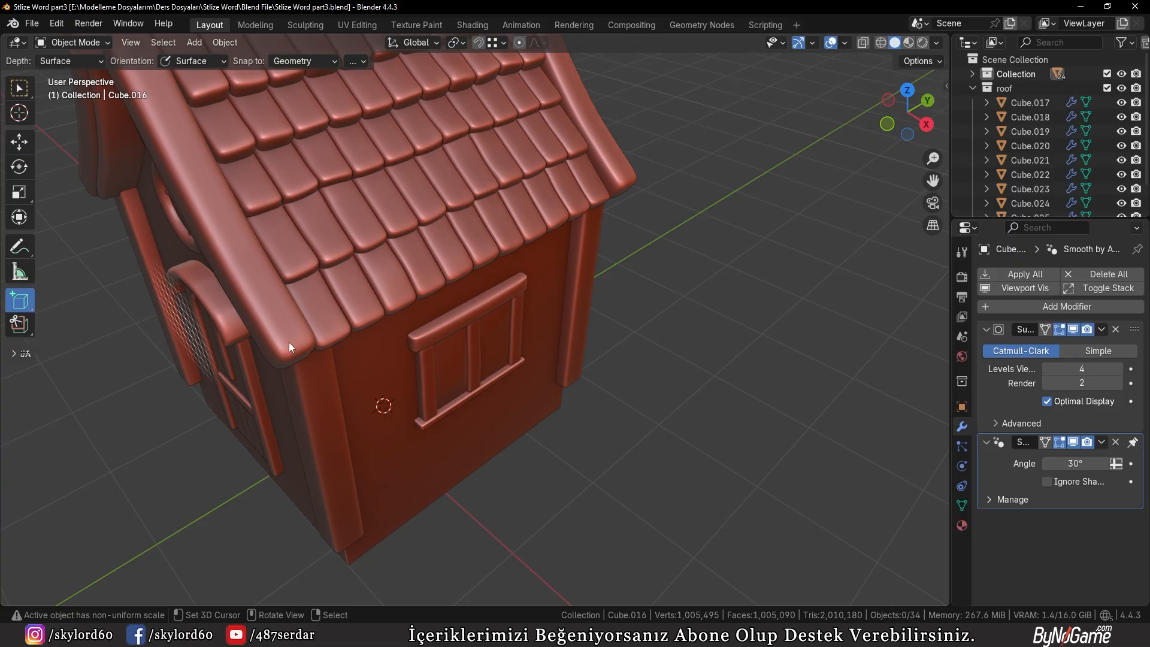
key(t)
drag(652, 433, 670, 476)
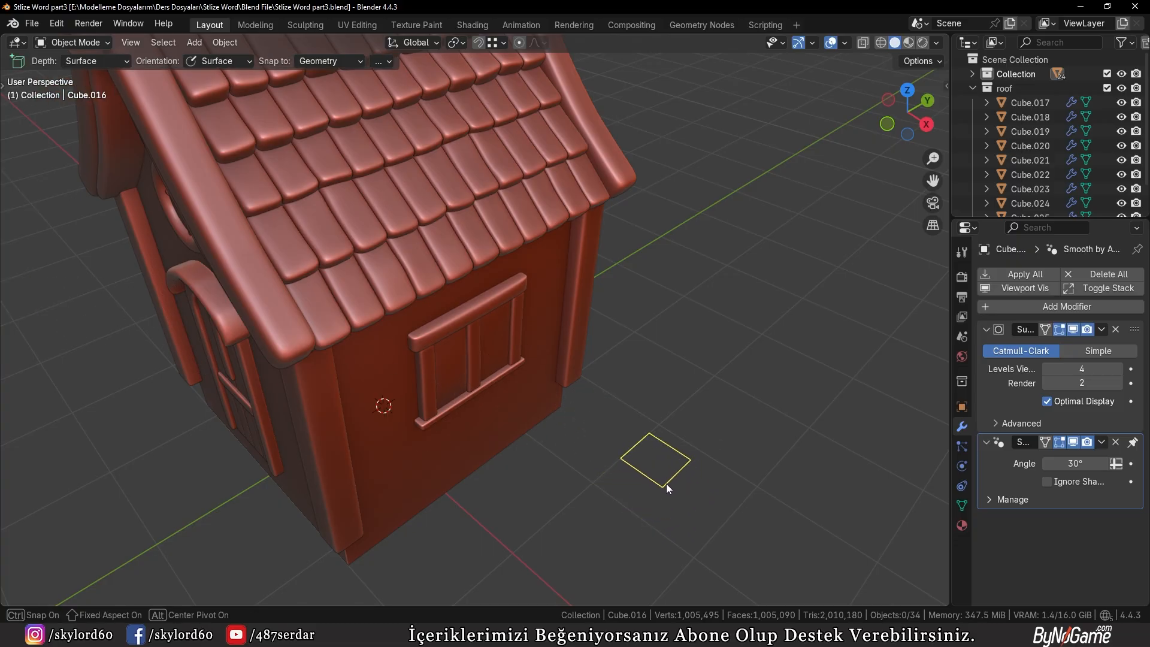
drag(665, 482, 675, 492)
click(681, 372)
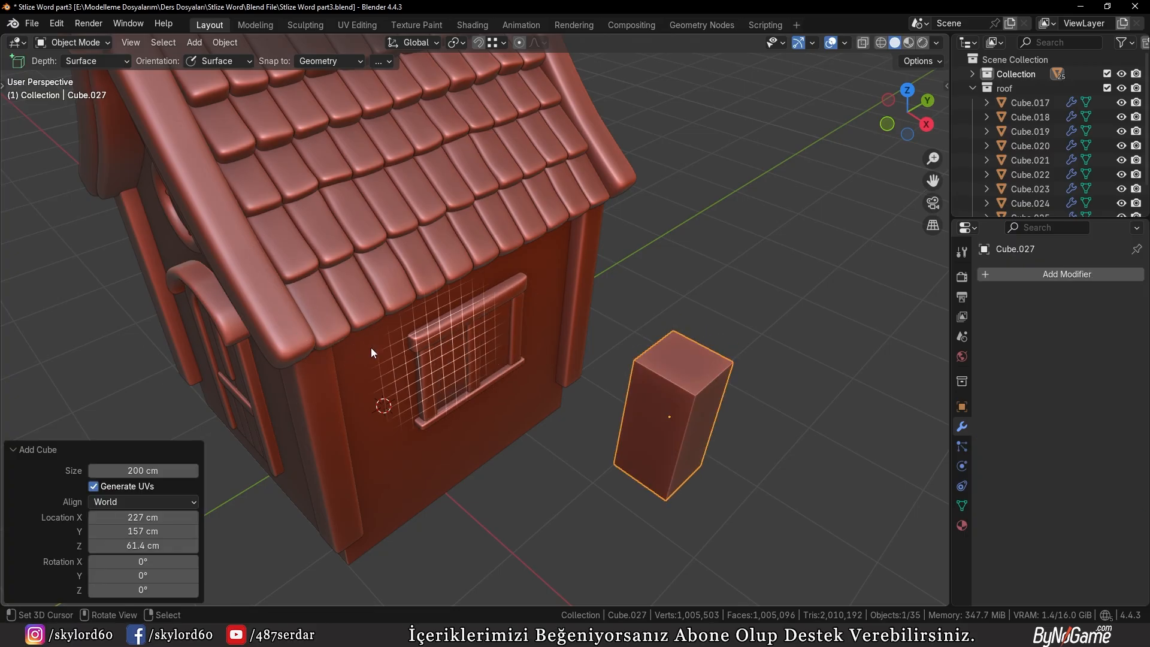
click(43, 449)
Return to the Move tool and, in the front view, place the box over the roof slope on the +X side, just beside the ridge
key(t)
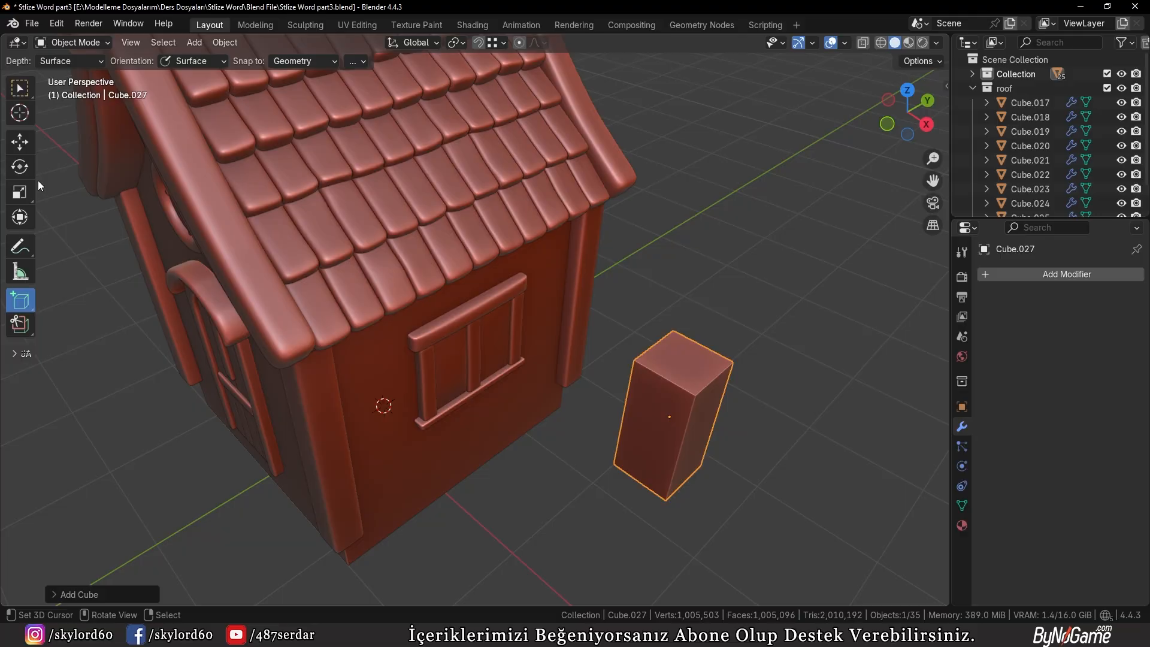
key(t)
key(KP_1)
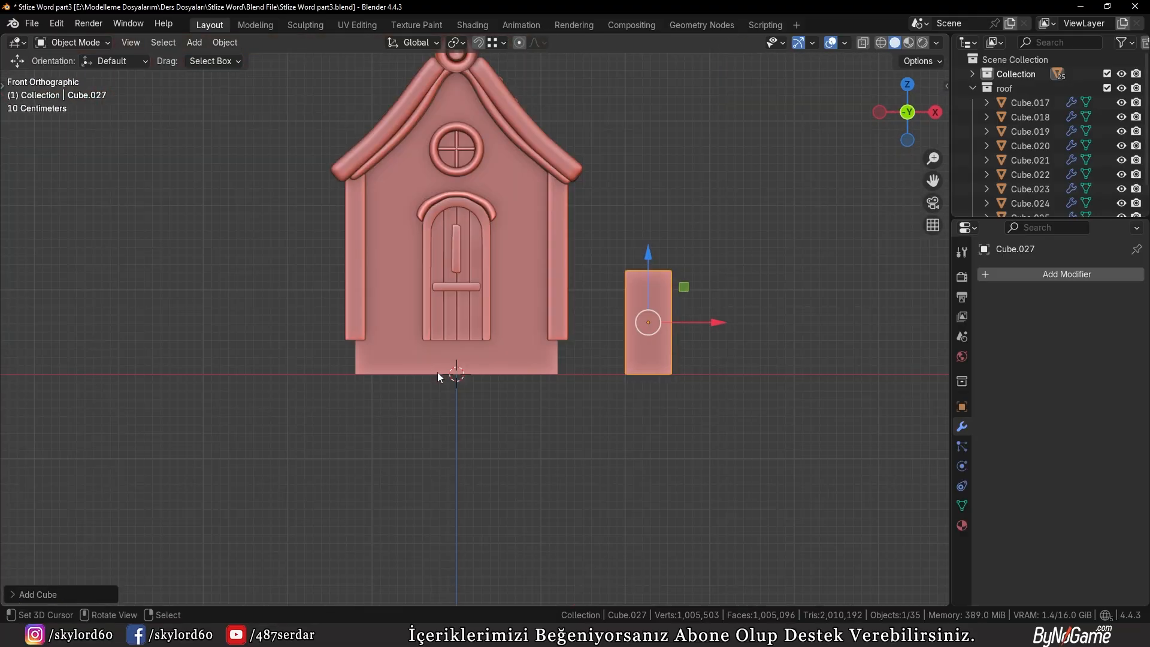
shift+middle_drag(532, 401, 529, 471)
scroll(528, 471, up, 2)
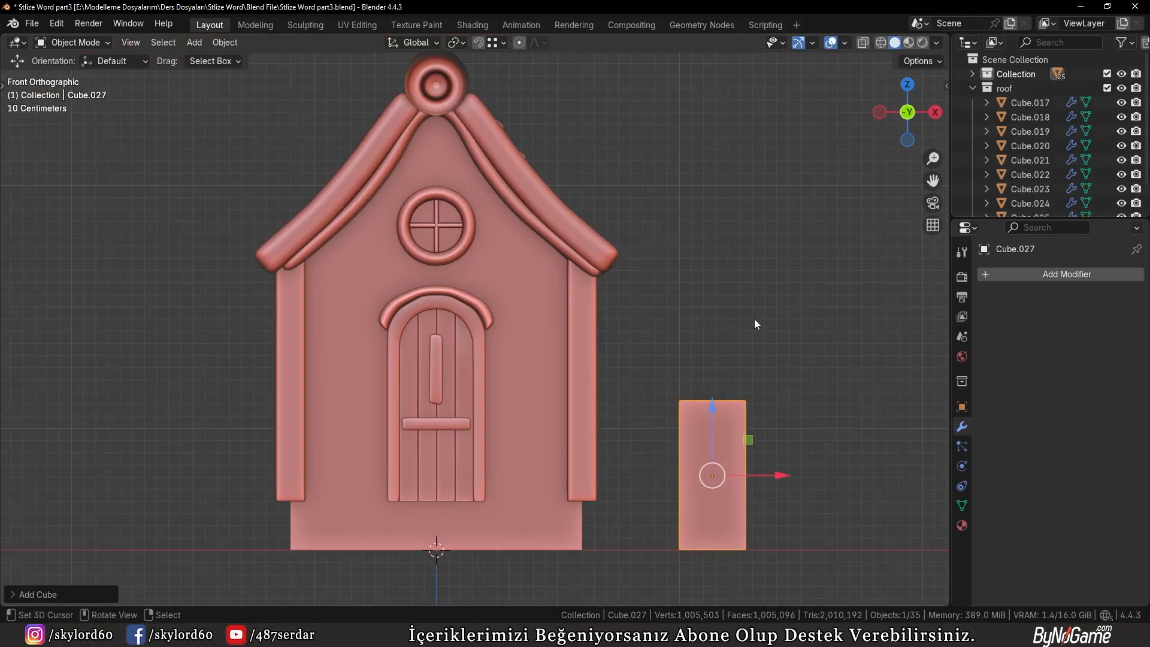
key(n)
key(n)
scroll(480, 516, down, 2)
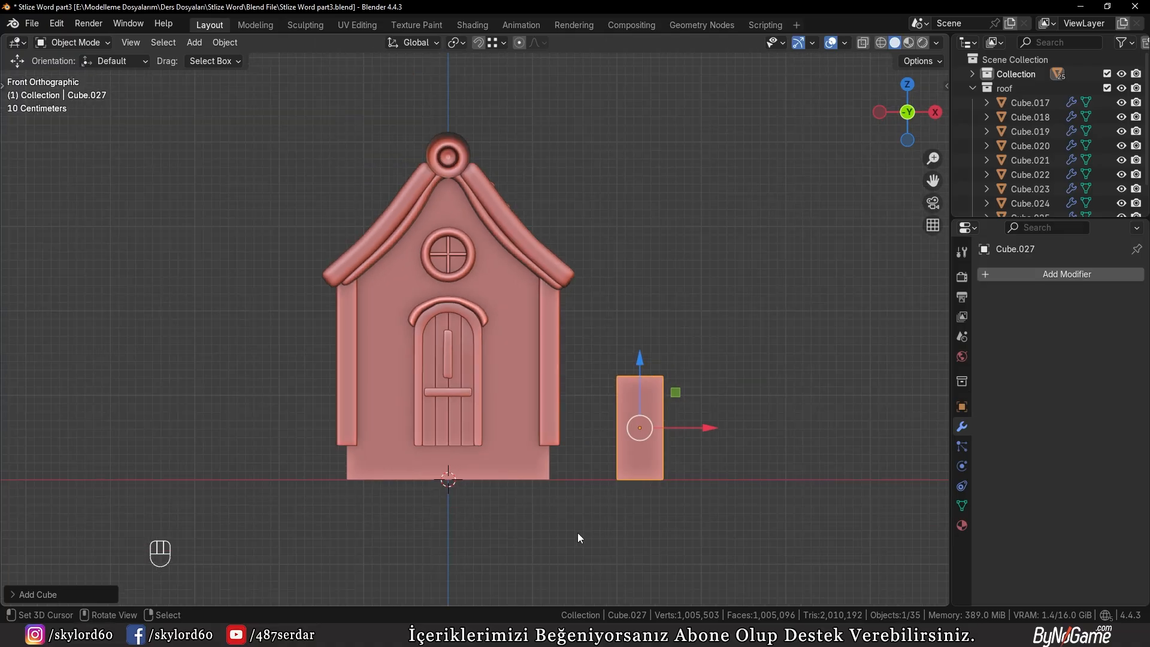
key(g)
click(574, 275)
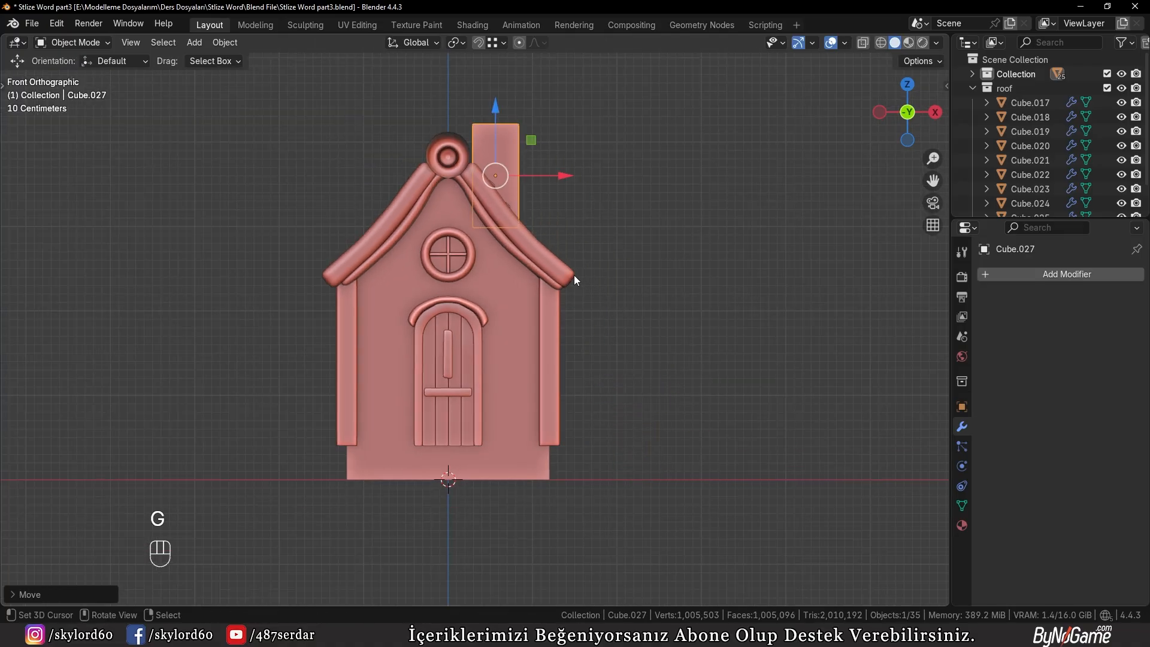
In the side view, slide the box along Y toward the front so it sits on the tiles near the roof's rear end
middle_drag(574, 275, 503, 346)
key(KP_3)
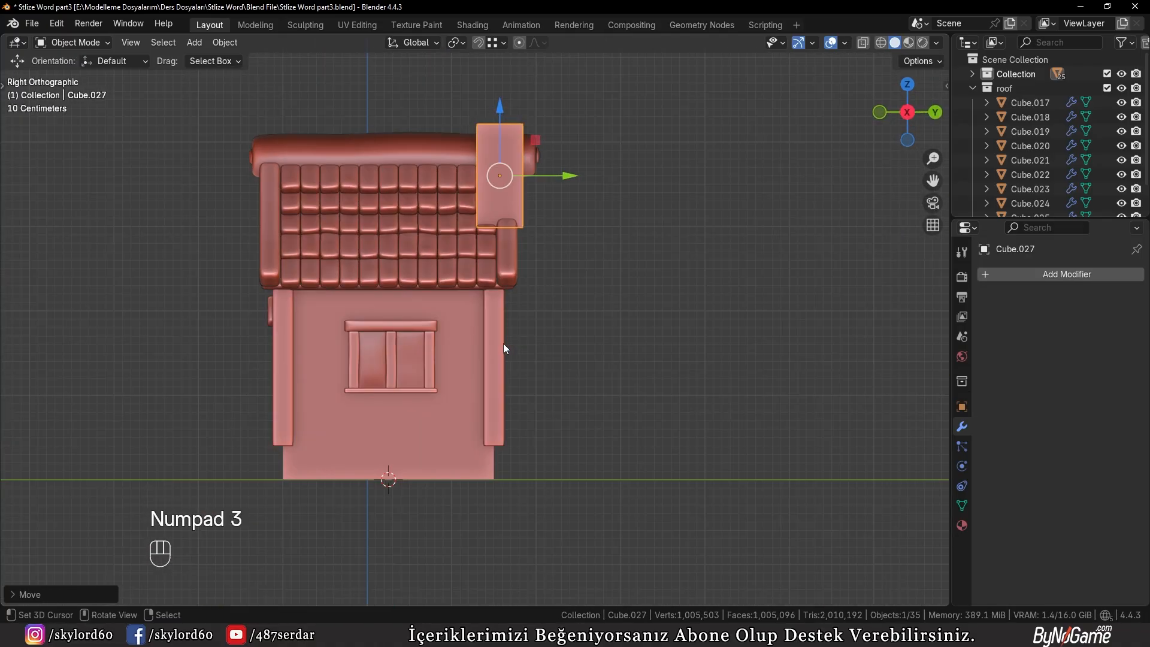
shift+middle_drag(611, 256, 653, 415)
scroll(653, 414, up, 3)
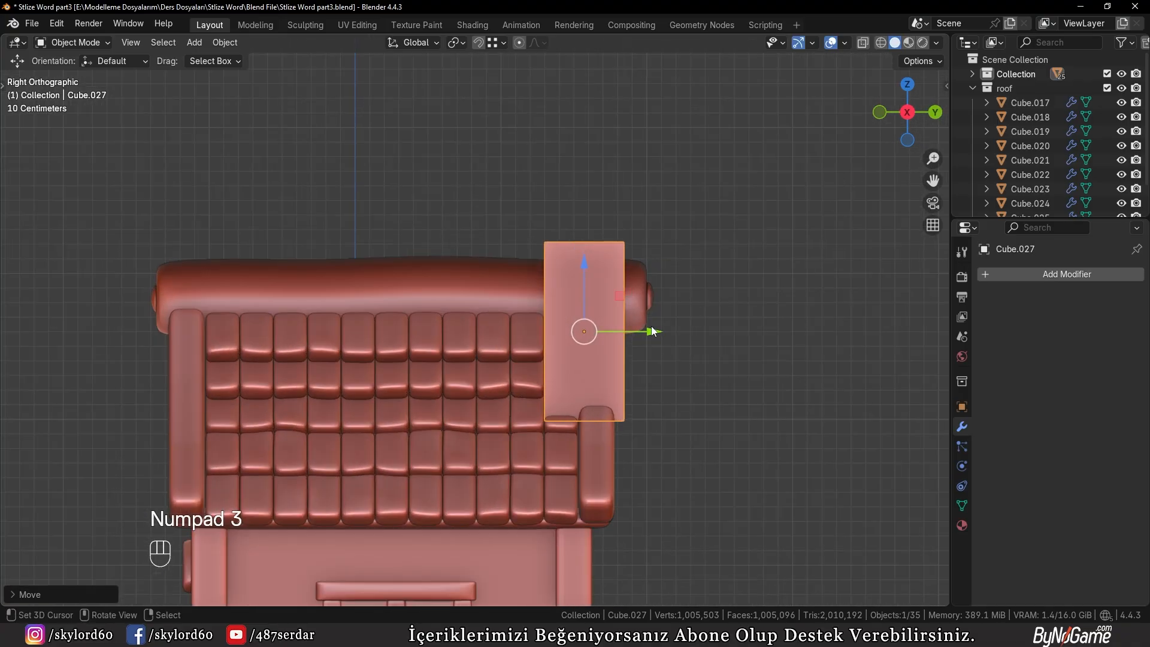
drag(653, 331, 597, 331)
Extrude the chimney box's top face upward by about 19.3 cm
middle_drag(598, 331, 599, 408)
scroll(599, 409, up, 1)
mouse_move(592, 406)
mouse_down()
mouse_move(577, 404)
mouse_move(590, 410)
mouse_up()
middle_drag(591, 410, 542, 417)
key(Tab)
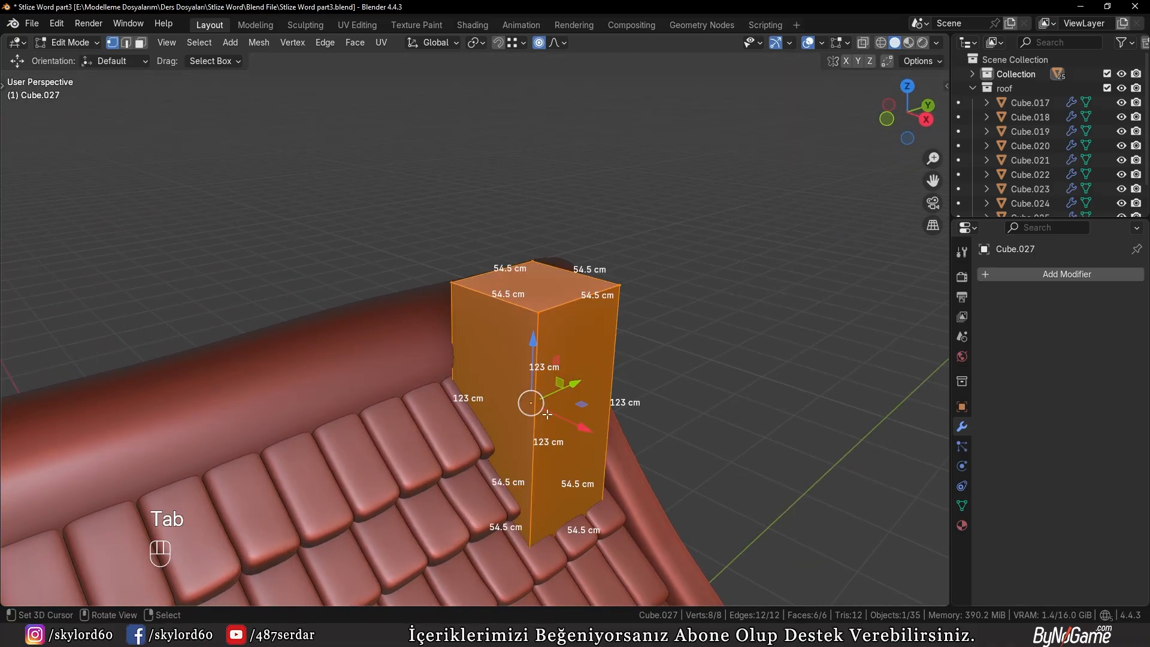
key(3)
click(535, 300)
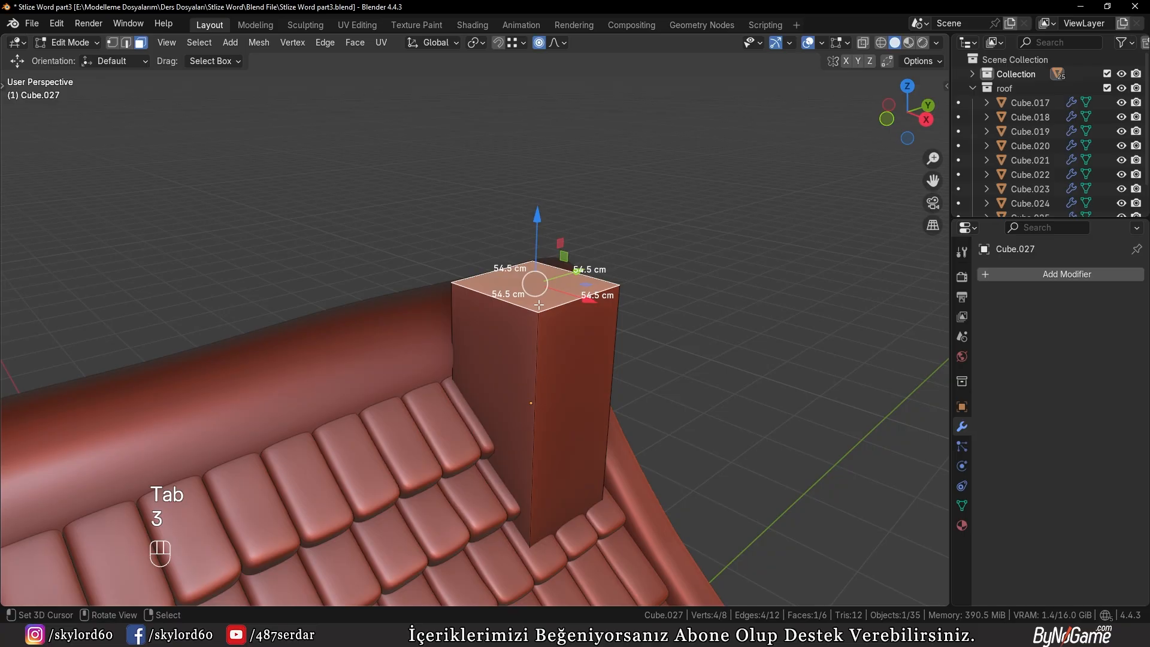
key(x)
key(e)
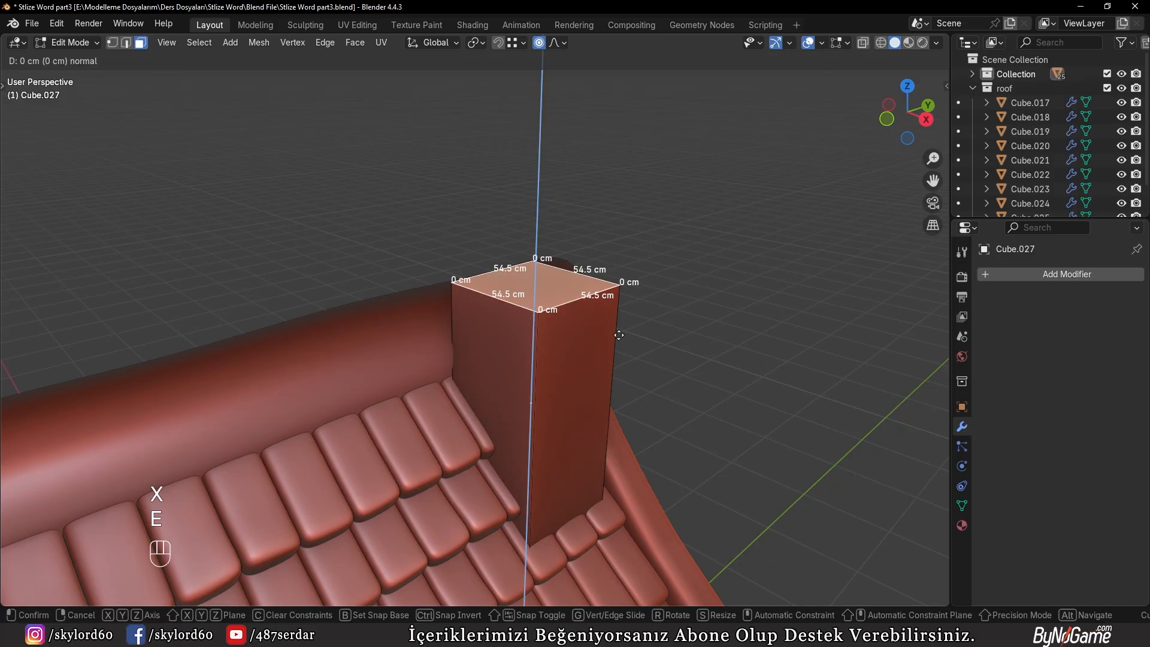
click(636, 292)
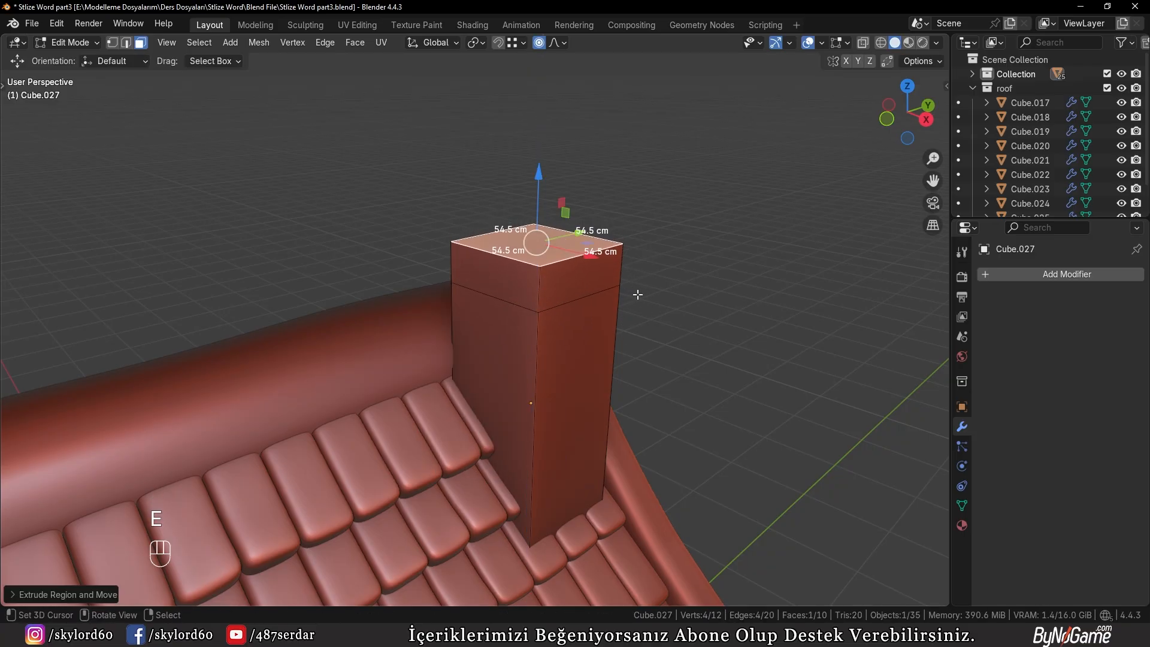
Extrude the ring of side faces of the chimney's upper section along their normals to form a cap about 77.4 cm wide
scroll(587, 342, up, 2)
key(alt+a)
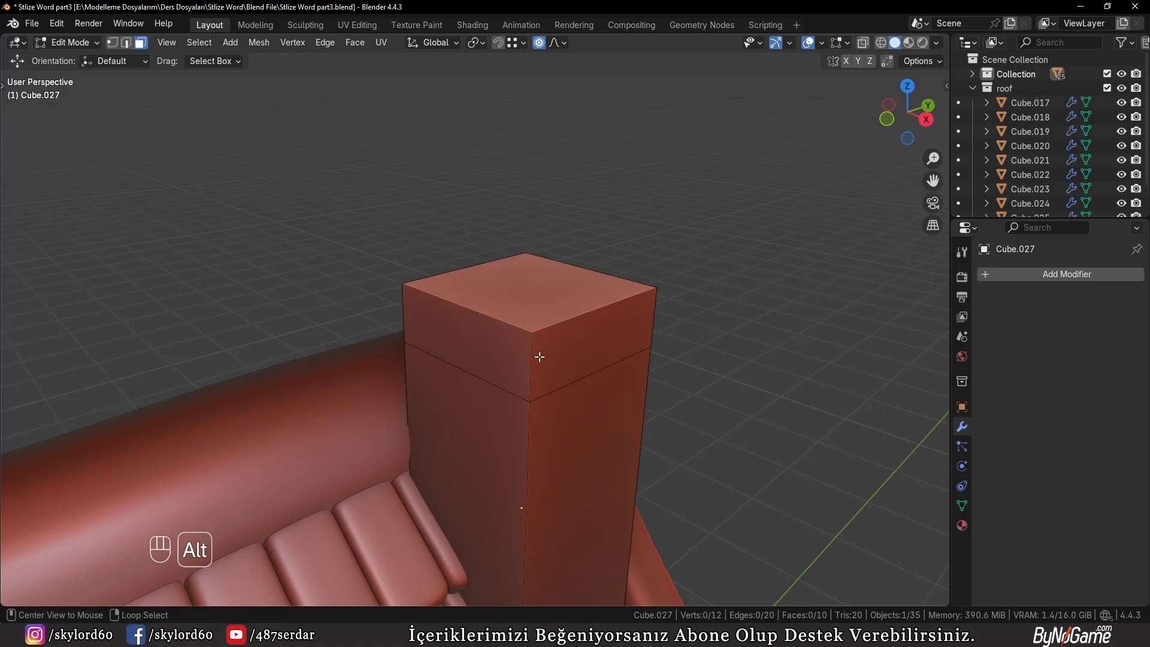
alt+click(539, 356)
key(alt+e)
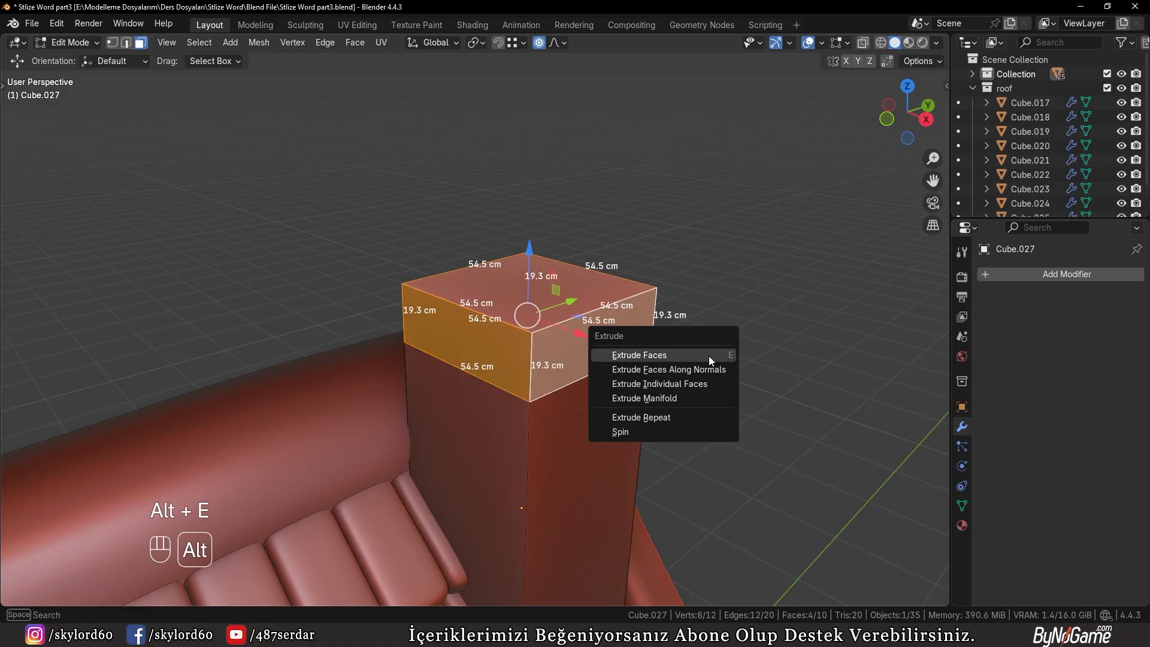
click(703, 373)
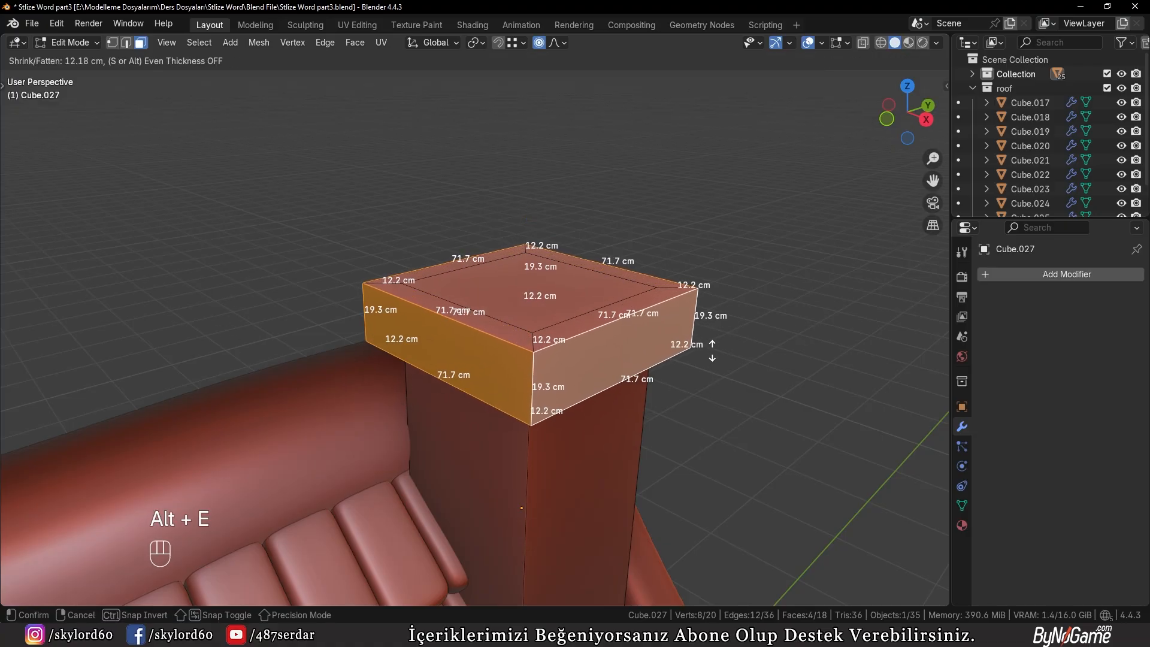
click(716, 344)
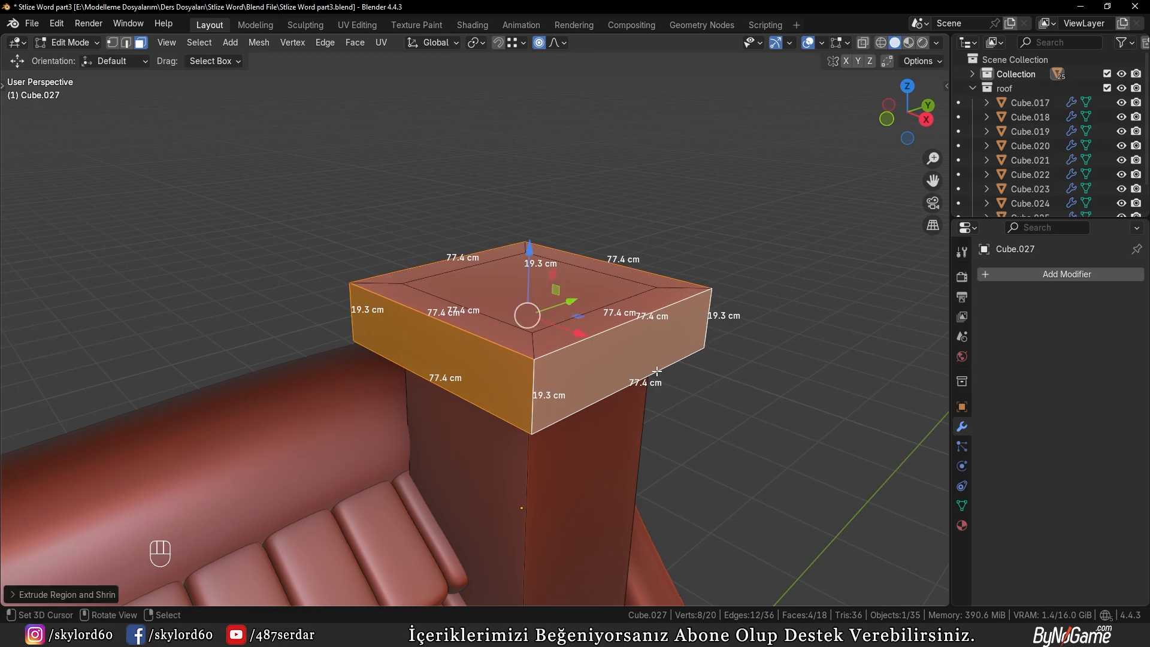
Add a level 3 Subdivision modifier to the chimney and isolate it in local view
middle_drag(657, 372, 647, 294)
key(Tab)
scroll(656, 297, down, 5)
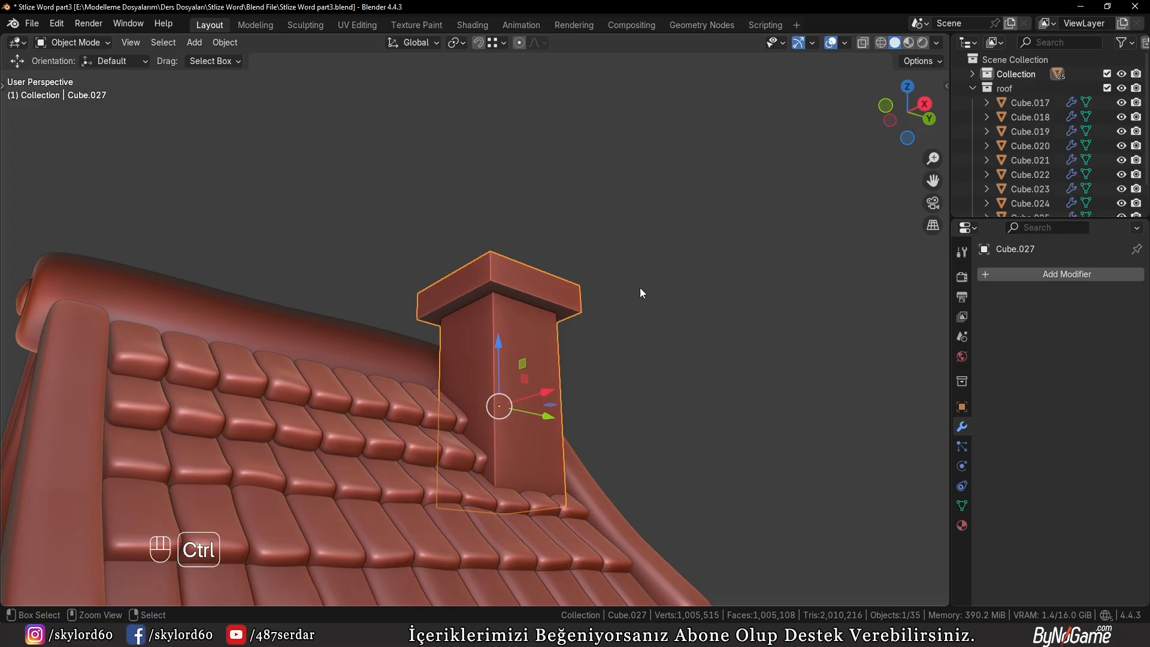
key(ctrl+3)
middle_drag(606, 289, 595, 372)
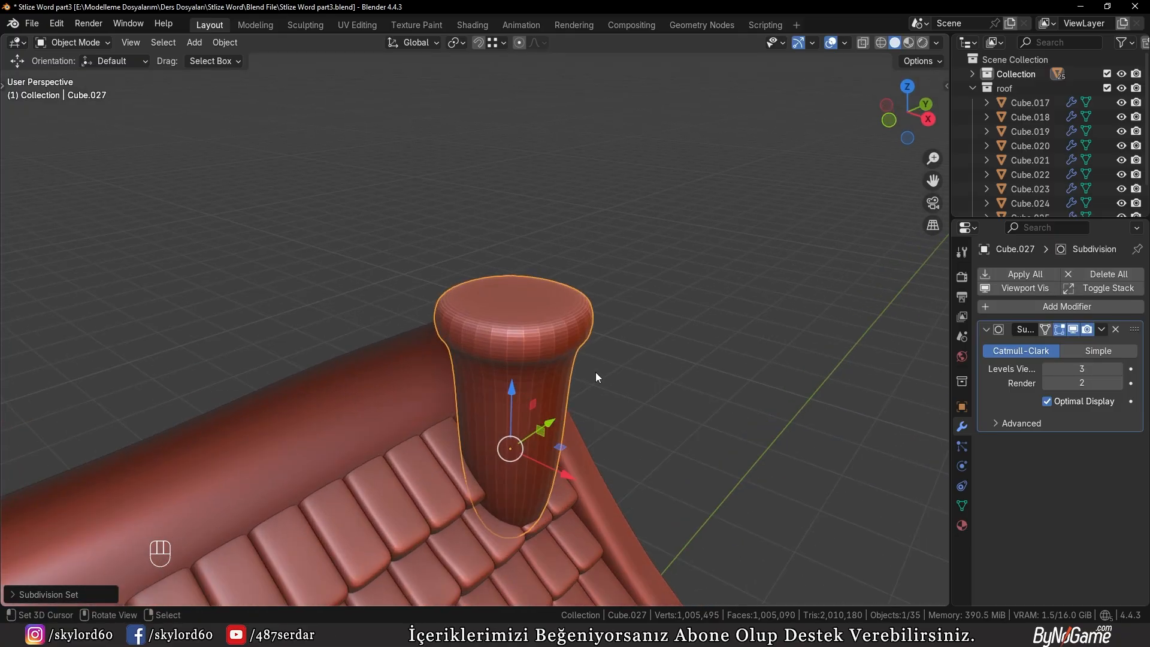
key(KP_Divide)
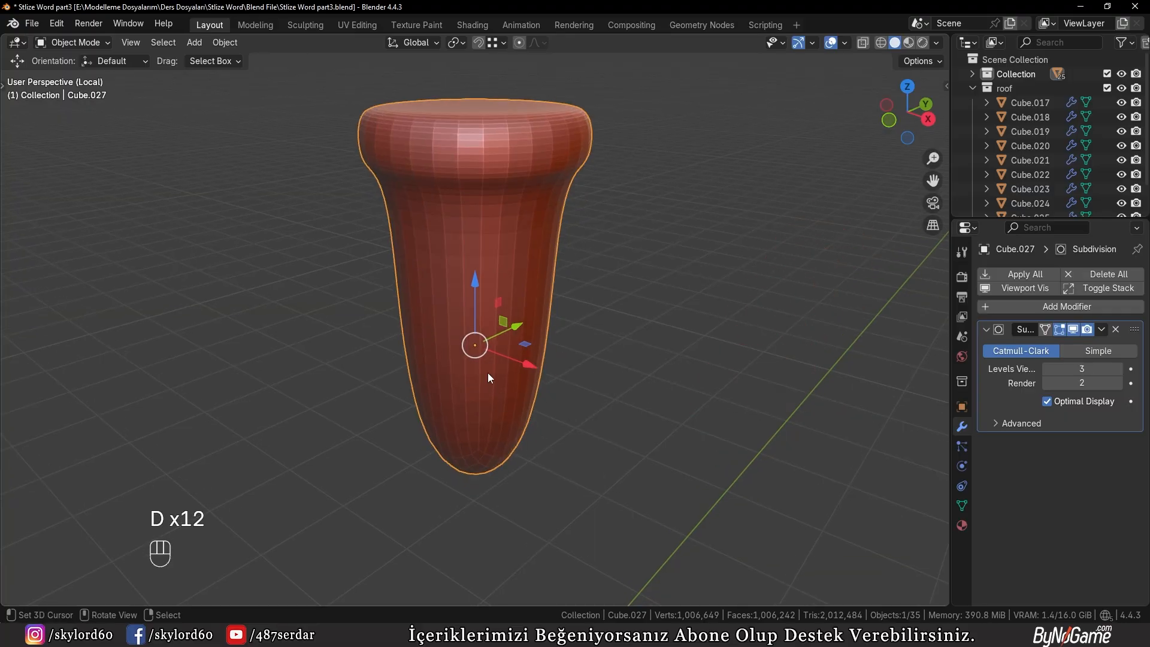
Add a horizontal loop cut around the chimney shaft, about 1.5 cm above its base
key(Tab)
middle_drag(371, 405, 523, 349)
key(ctrl+r)
click(525, 351)
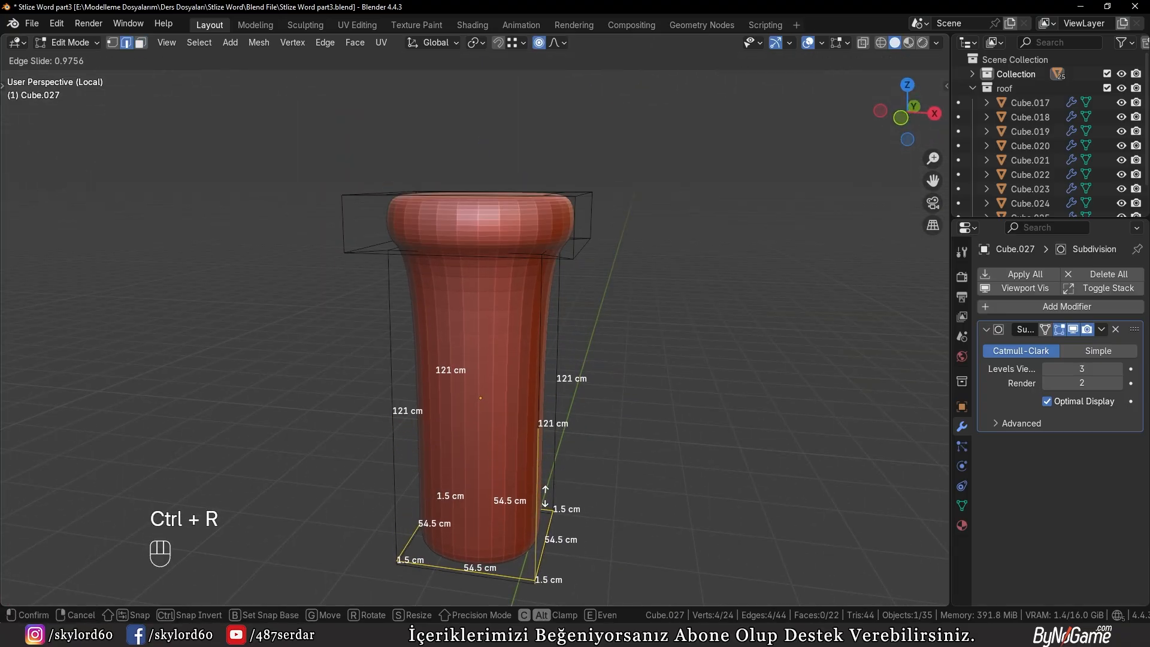
click(545, 497)
Add two parallel vertical loop cuts through the cap and shaft, one near each of two opposite sides of the chimney
key(ctrl+r)
right_click(484, 245)
key(ctrl+r)
click(473, 238)
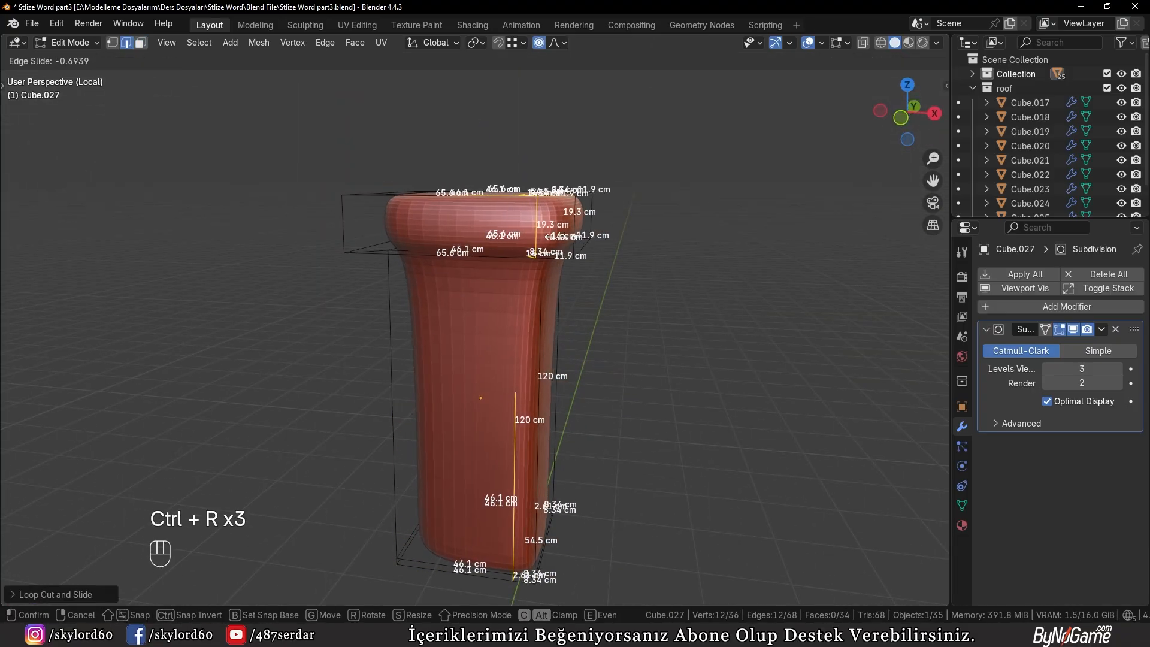
click(572, 237)
middle_drag(571, 237, 602, 263)
key(ctrl+r)
click(528, 297)
click(448, 299)
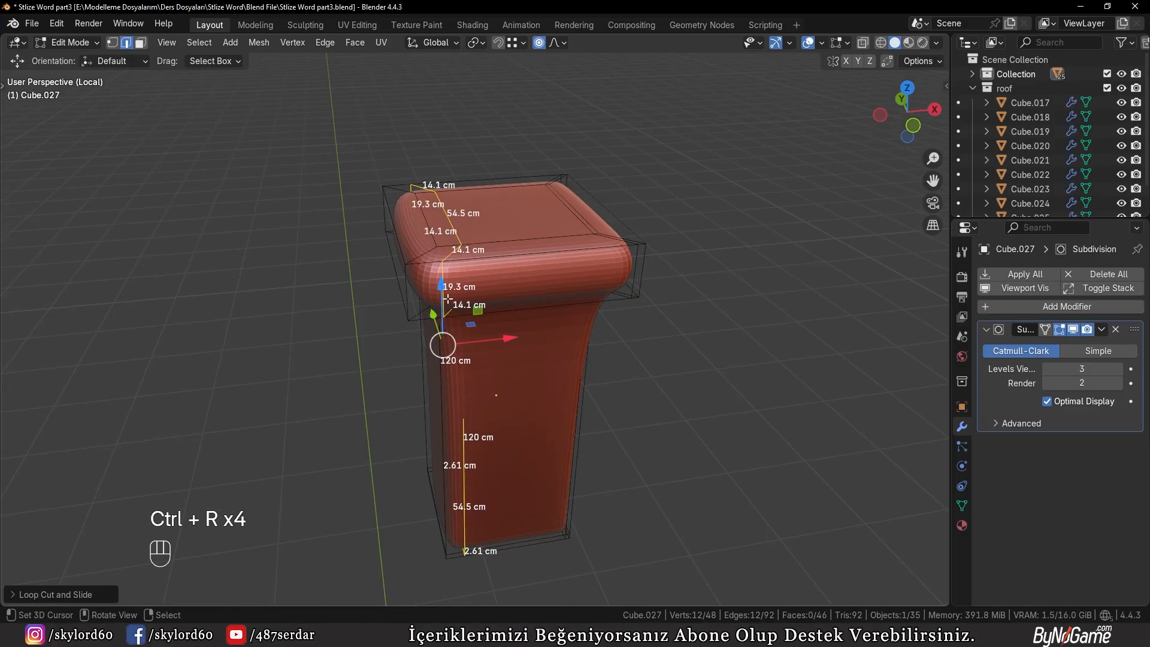
Add two vertical loop cuts perpendicular to the first pair, near the chimney's other two opposite sides
middle_drag(447, 299, 555, 308)
key(ctrl+r)
click(482, 273)
click(567, 302)
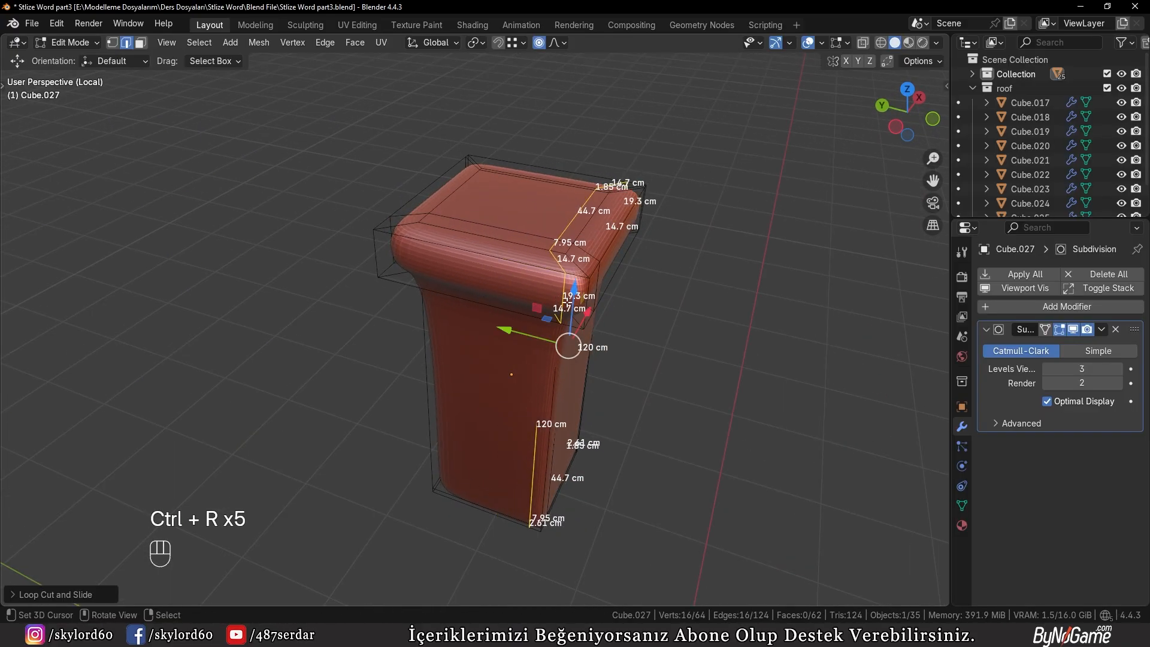
key(ctrl+r)
click(493, 283)
click(424, 269)
Add one more vertical loop cut through the cap and shaft, about 11 cm inward from an existing loop
middle_drag(354, 314, 560, 327)
key(ctrl+r)
click(494, 269)
click(544, 275)
Add a horizontal loop cut around the chimney shaft and slide it up to just below the cap
middle_drag(399, 348, 455, 284)
key(ctrl+r)
click(449, 336)
click(447, 234)
key(g)
key(g)
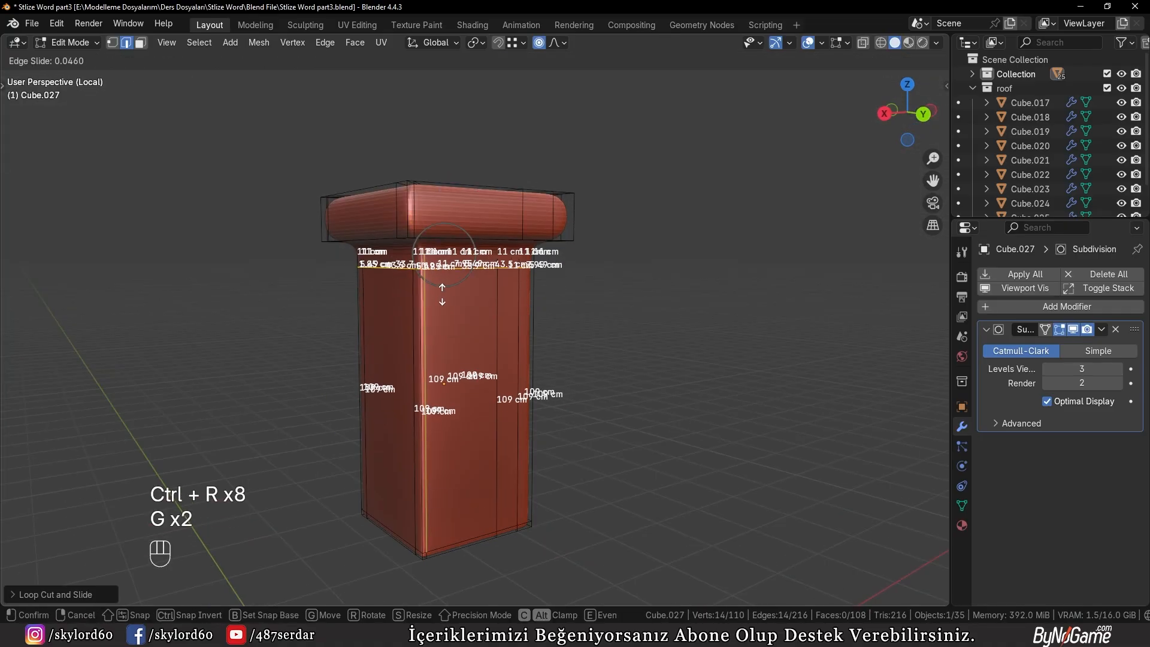
click(444, 254)
scroll(490, 214, up, 2)
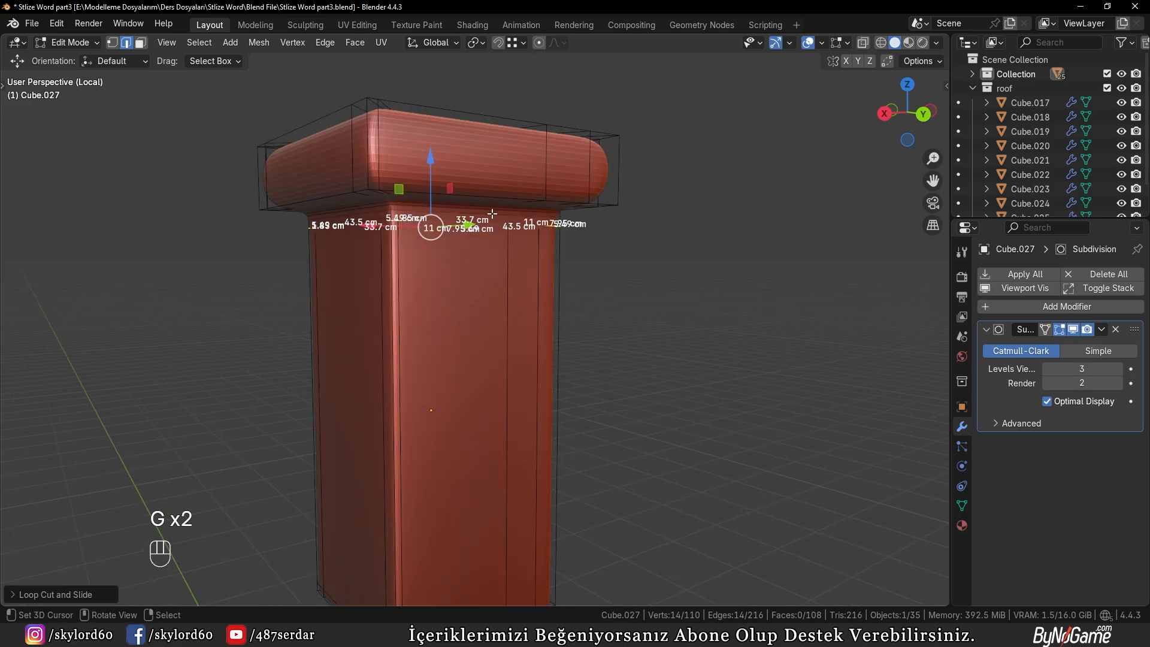
key(g)
key(g)
click(489, 221)
Add two supporting loop cuts around the area where the cap's underside meets the shaft
middle_drag(432, 205, 442, 195)
key(ctrl+r)
click(442, 193)
click(441, 188)
key(ctrl+r)
click(428, 170)
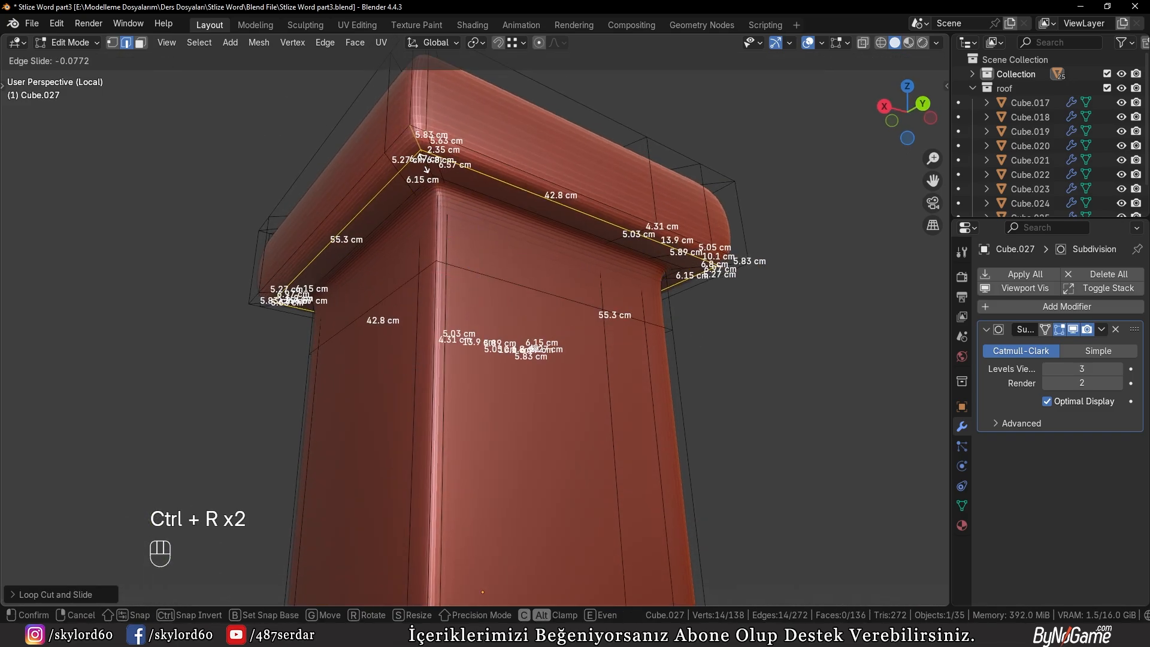
click(425, 161)
Apply Shade Auto Smooth to the chimney and check the rounded shape from several angles
key(Tab)
scroll(438, 270, down, 4)
key(w)
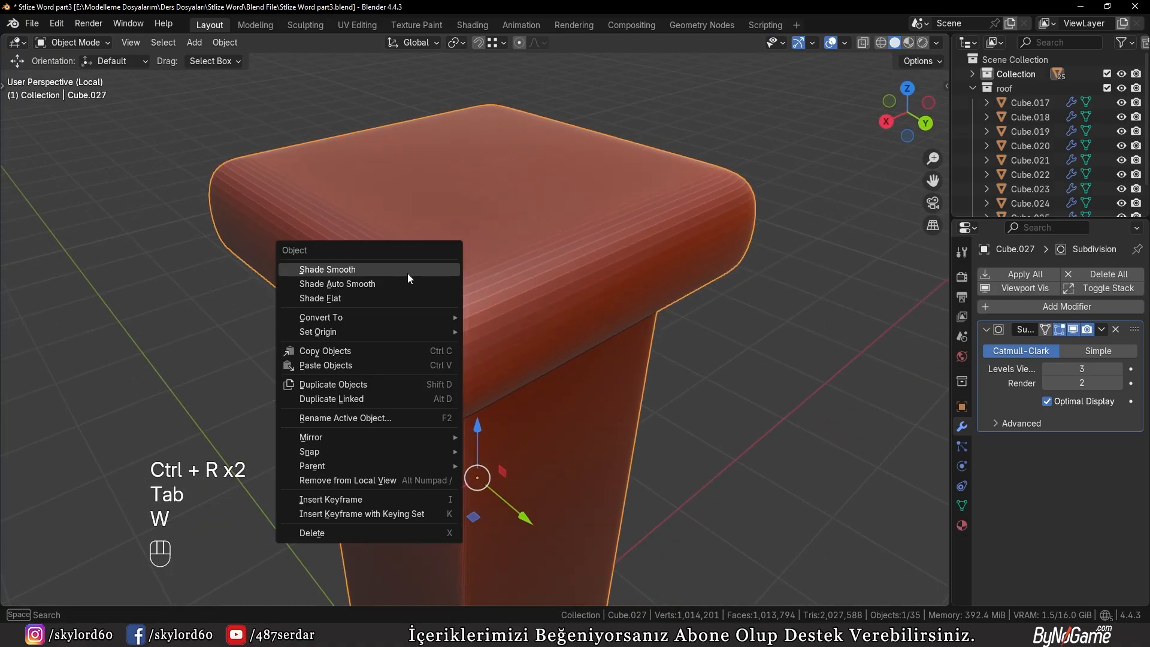
click(380, 280)
key(Tab)
middle_drag(397, 300, 405, 293)
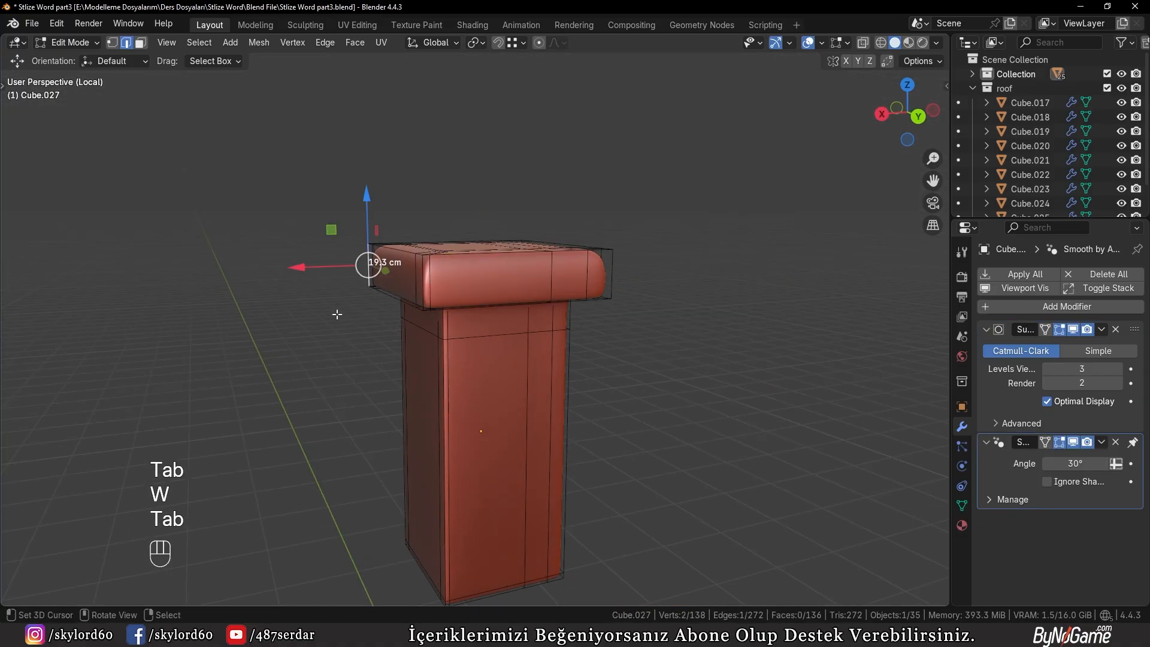
key(Tab)
middle_drag(336, 314, 417, 359)
scroll(359, 388, up, 3)
key(Tab)
key(3)
right_click(482, 212)
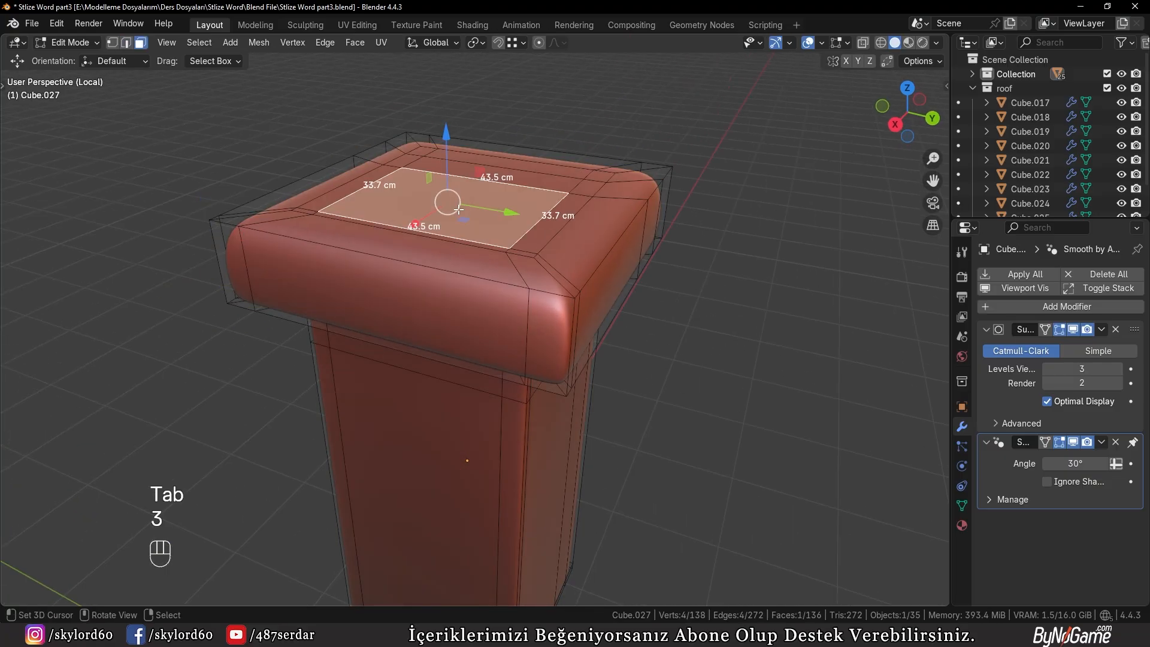
middle_drag(488, 219, 421, 296)
shift+right_click(575, 279)
shift+right_click(617, 264)
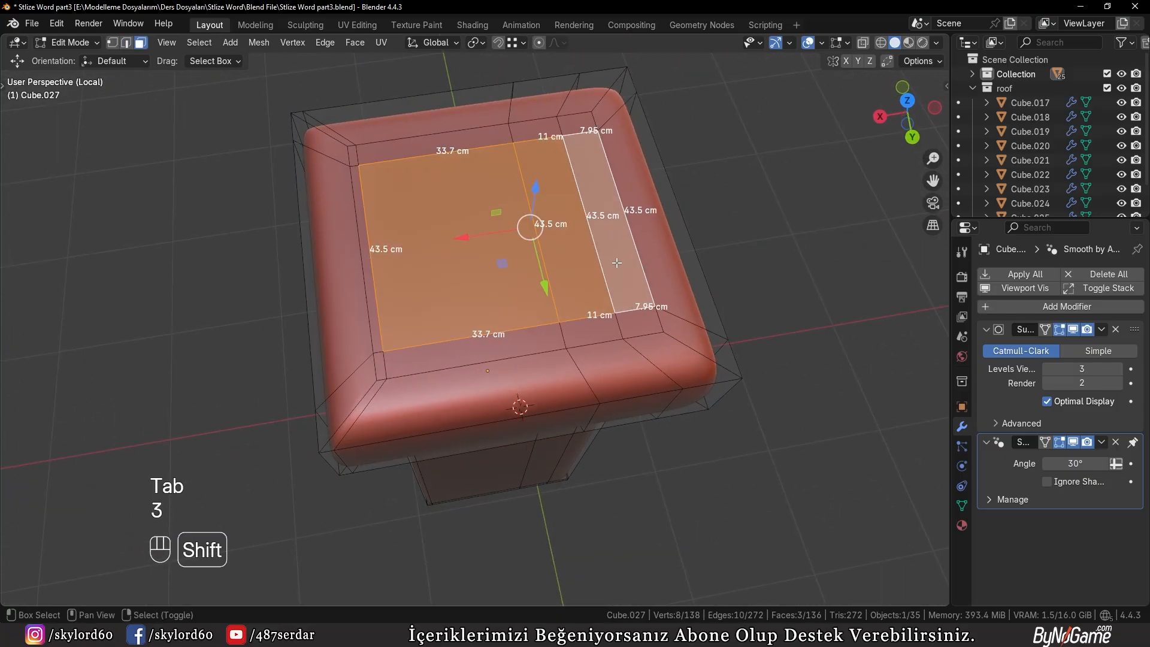
Clear the face selection and dissolve the redundant inner vertical edge loop running through the chimney's cap and shaft
key(2)
key(a)
key(a)
middle_drag(627, 304, 580, 348)
middle_drag(577, 413, 646, 422)
key(g)
key(g)
click(600, 418)
key(x)
click(598, 511)
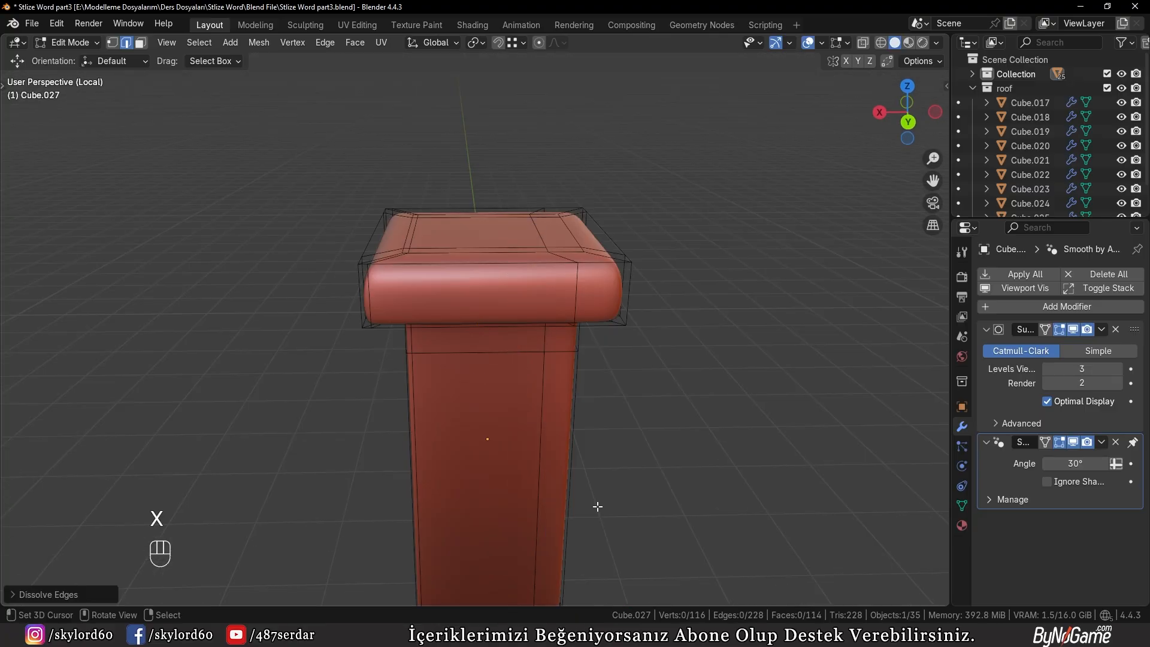
Select the vertical edge loop running through the cap and shaft and slide it to even out the corner rounding
middle_drag(597, 511, 442, 379)
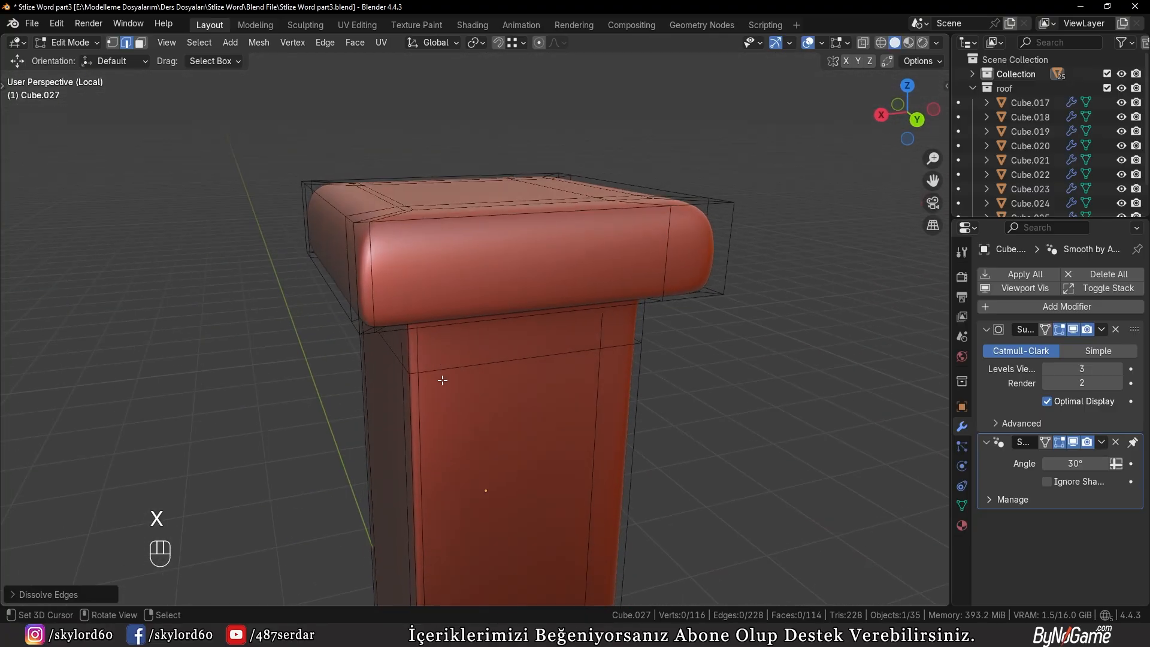
alt+click(492, 407)
key(g)
key(g)
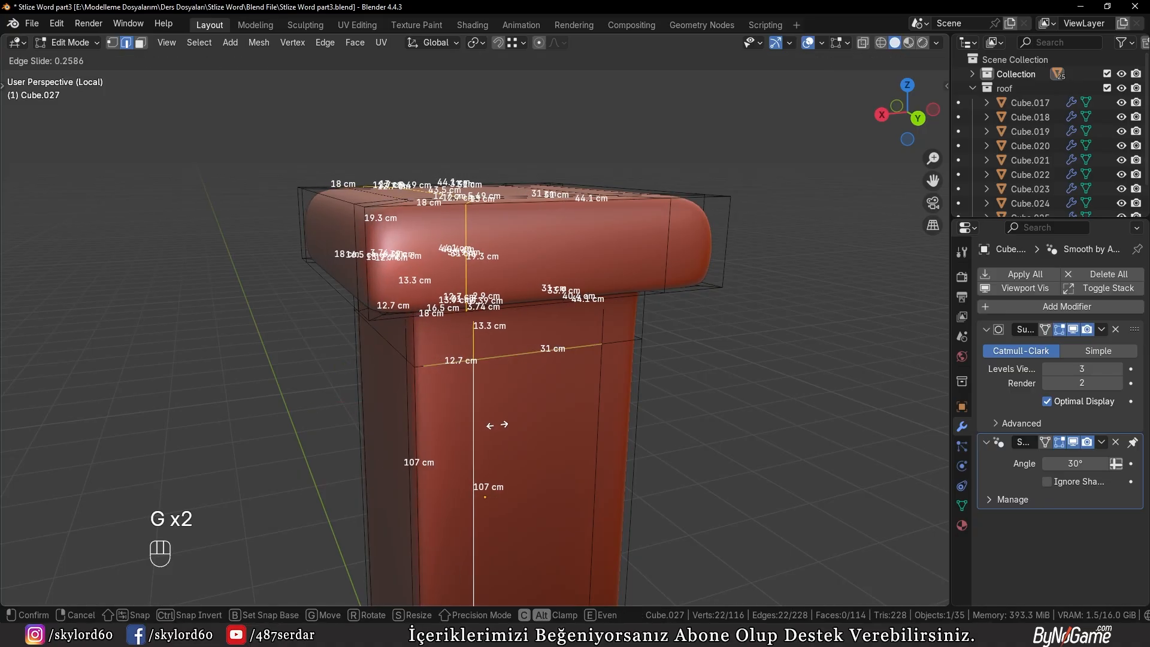
click(497, 424)
Slide the vertical edge loops on the chimney's neighbouring sides to balance their spacing from the corners
middle_drag(496, 424, 546, 414)
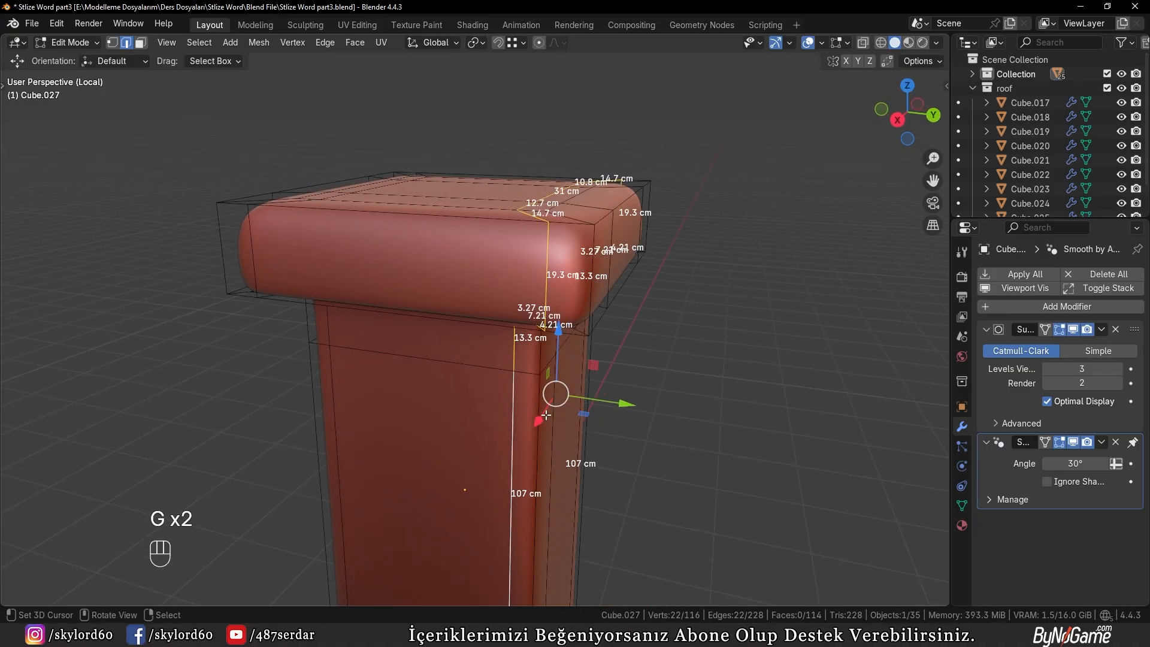
key(g)
key(g)
click(318, 418)
middle_drag(318, 418, 399, 437)
key(g)
key(g)
click(378, 441)
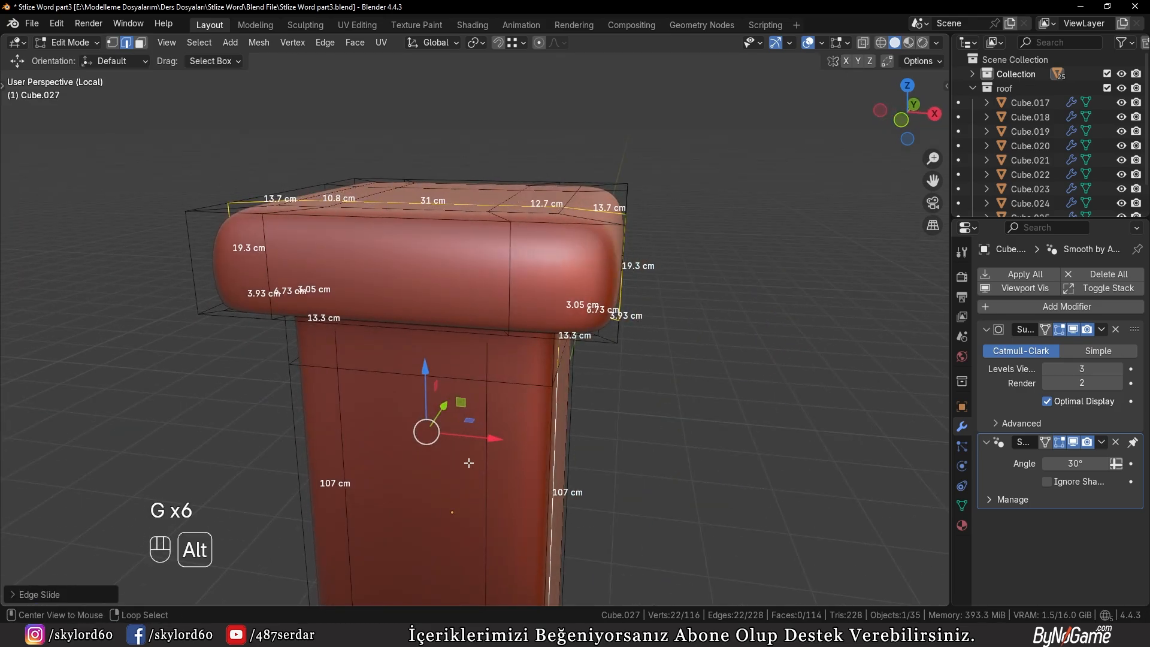
Examine the smoothed chimney from below and above, with and without its editing cage
middle_drag(469, 462, 173, 429)
key(Tab)
key(Tab)
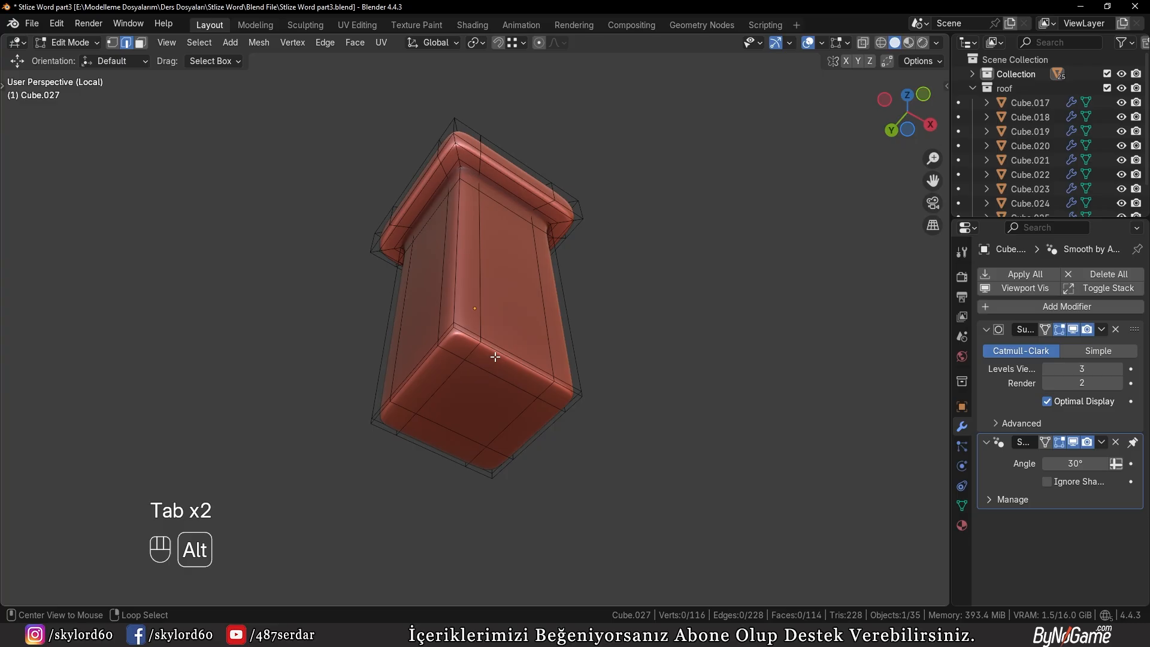
middle_drag(495, 357, 486, 312)
key(Tab)
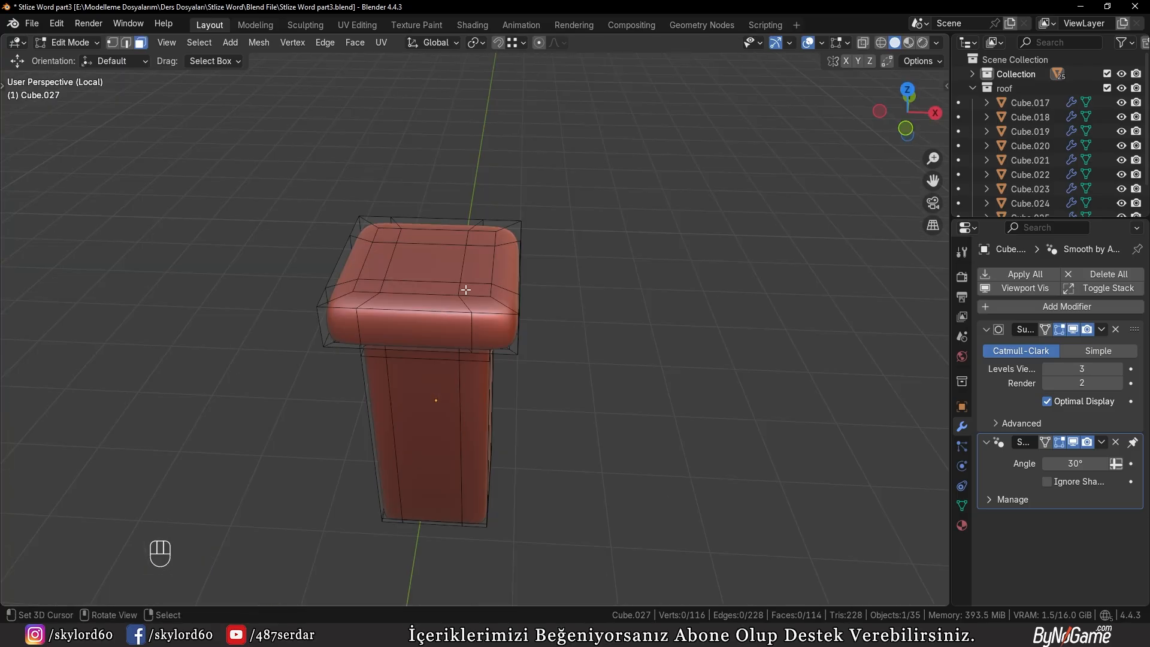
scroll(465, 289, up, 3)
Select the nine inner faces on top of the cap and extrude them about 27 cm down into the chimney
shift+middle_drag(466, 289, 574, 326)
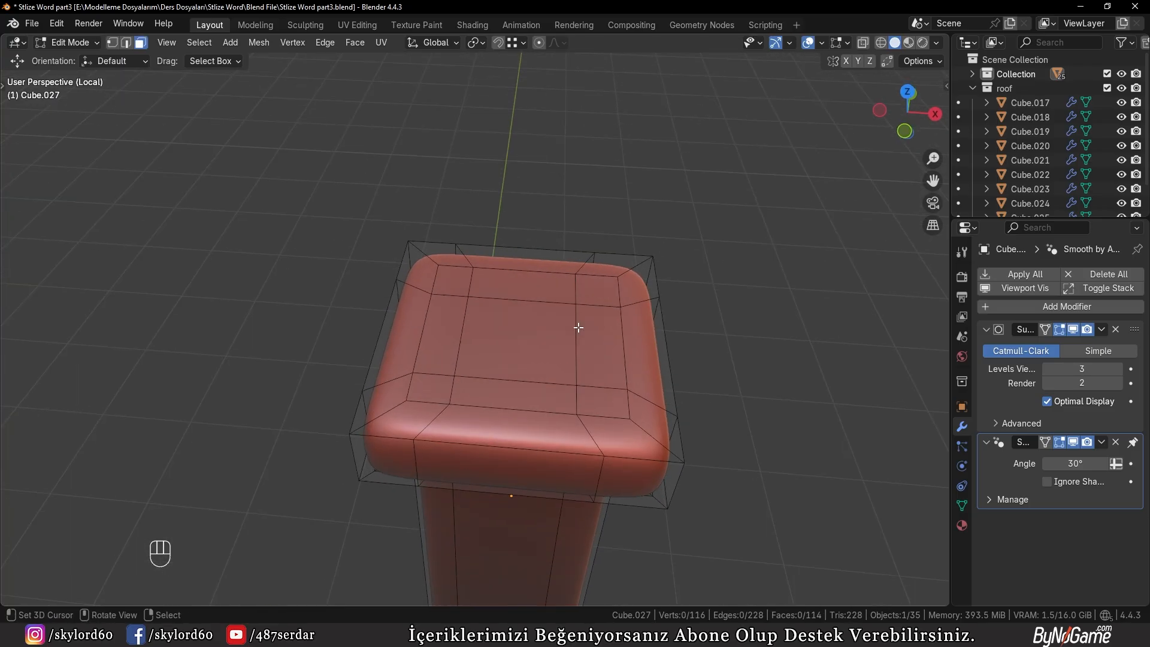
key(KP_7)
scroll(578, 358, up, 2)
shift+middle_drag(527, 450, 498, 343)
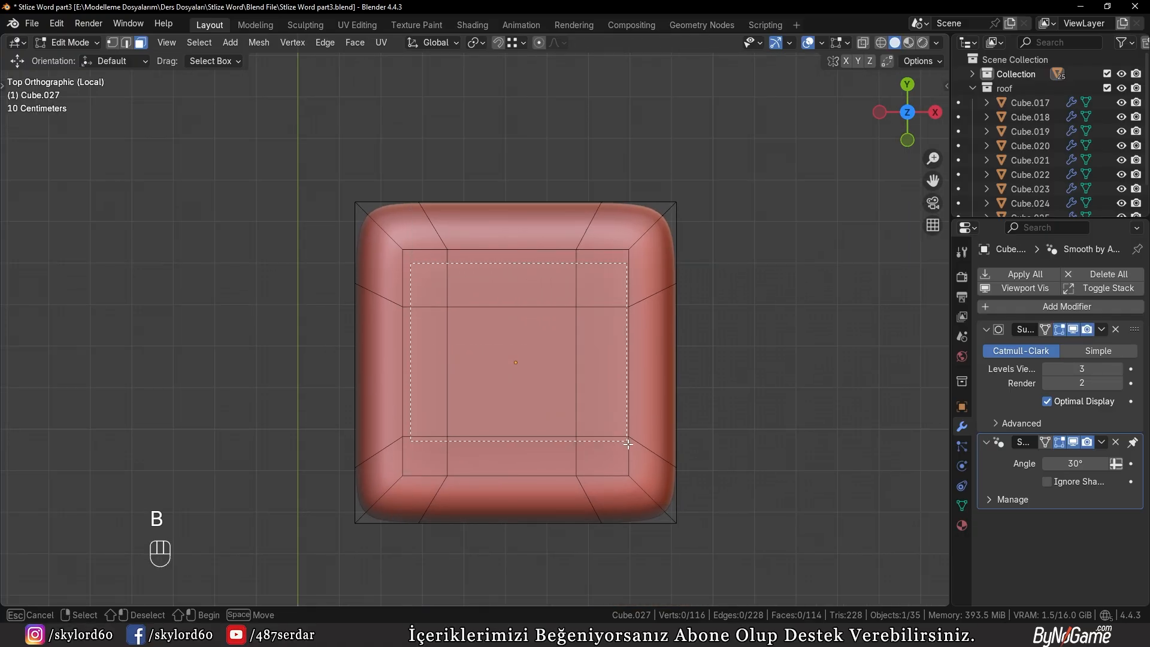
drag(628, 458, 631, 461)
middle_drag(623, 446, 566, 293)
shift+middle_drag(566, 239, 571, 281)
key(e)
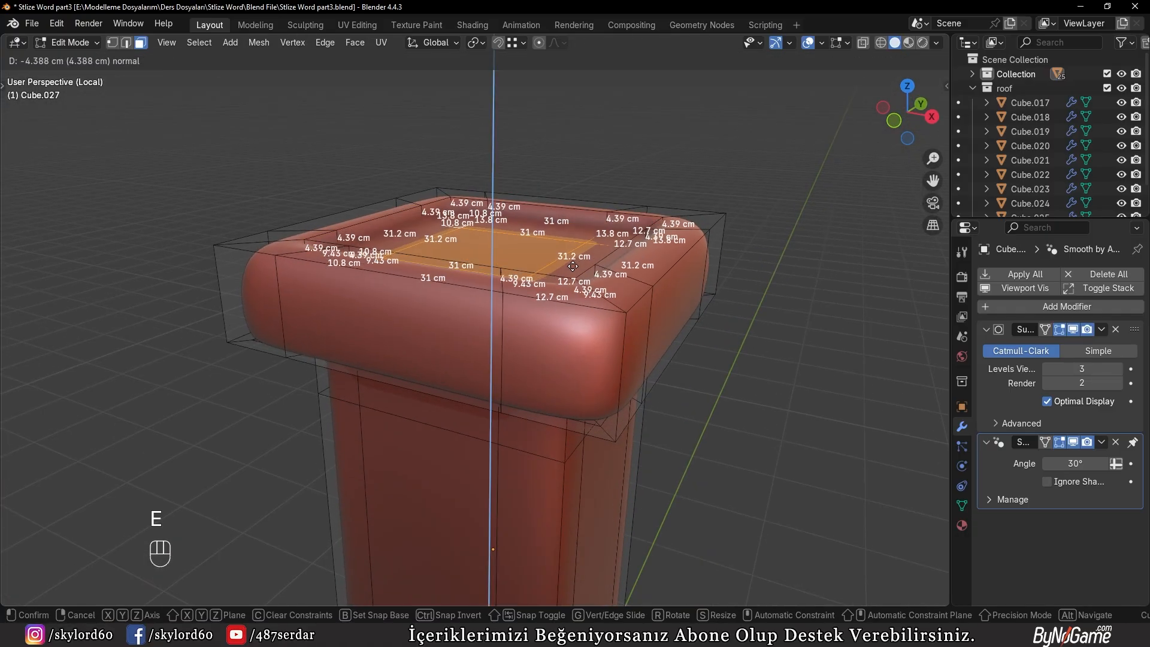
click(568, 328)
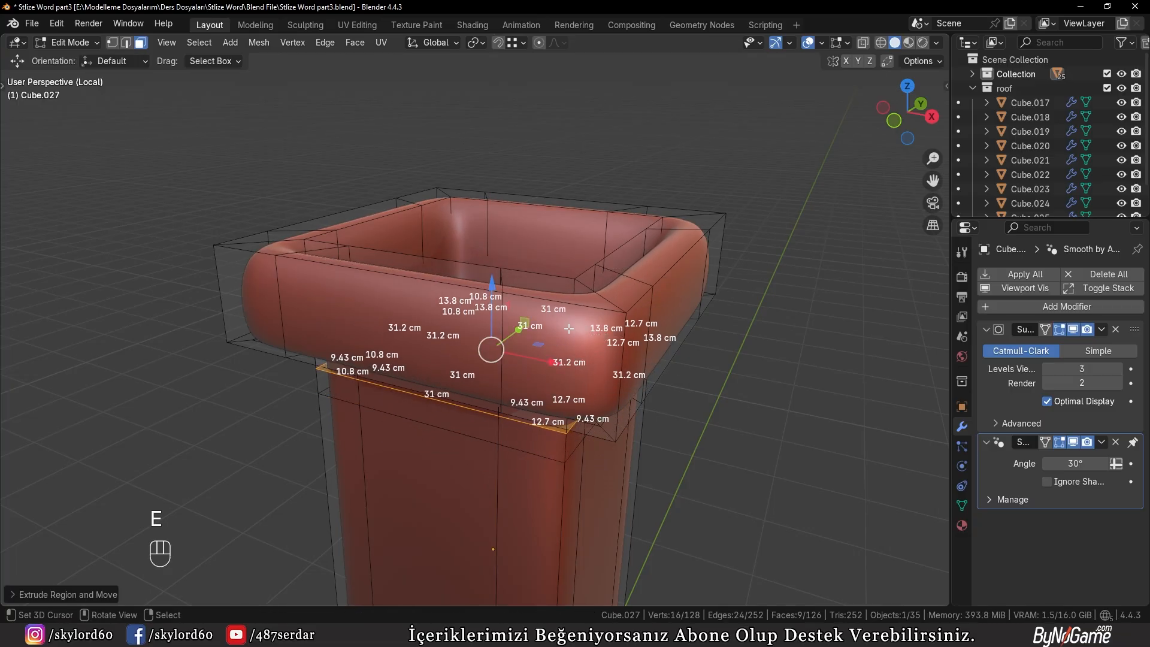
Scale the recessed bottom faces of the chimney opening inward so they are narrower than the rim
middle_drag(569, 328, 704, 359)
key(KP_1)
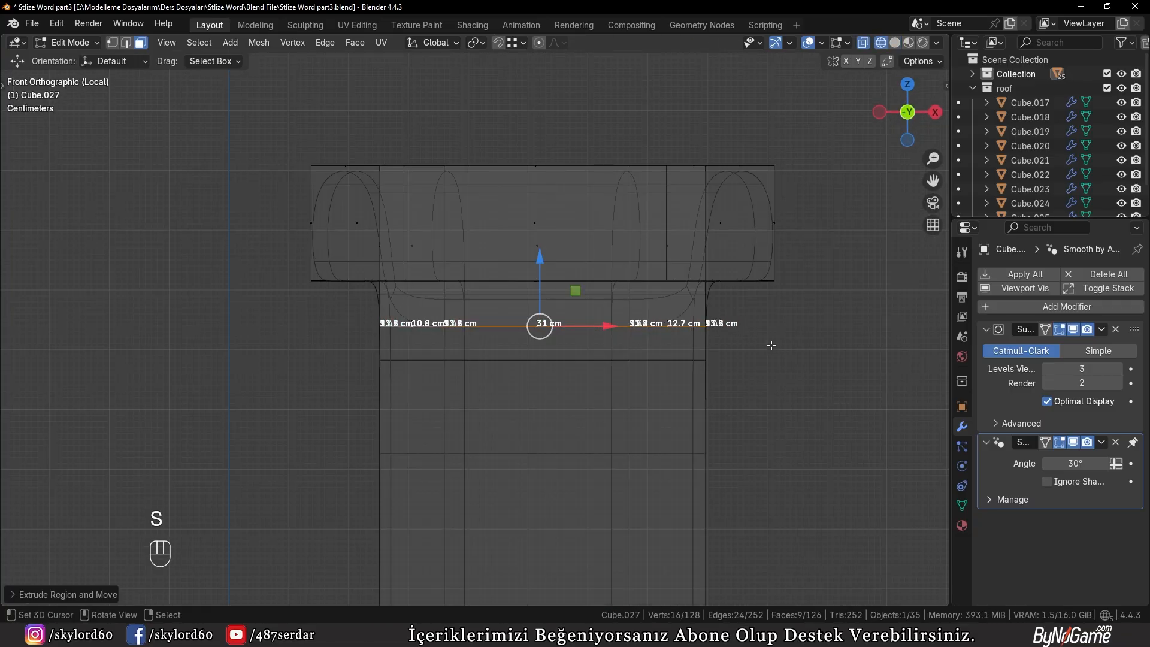
key(s)
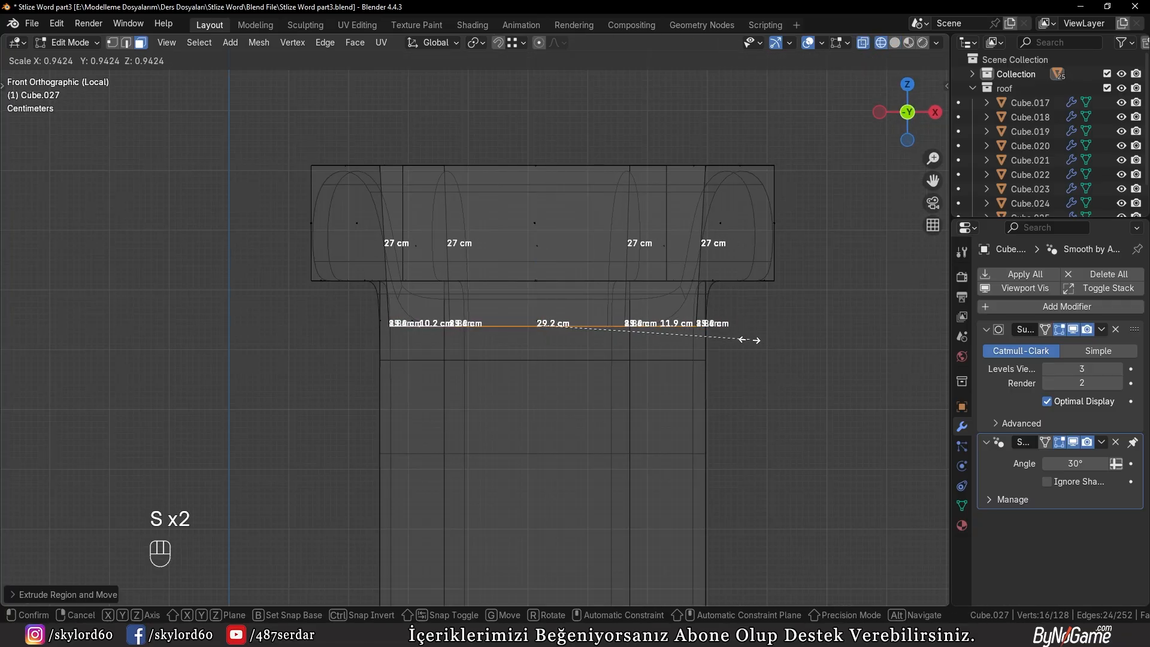
click(712, 326)
key(z)
mouse_move(743, 337)
middle_down()
mouse_move(739, 372)
mouse_move(691, 390)
middle_up()
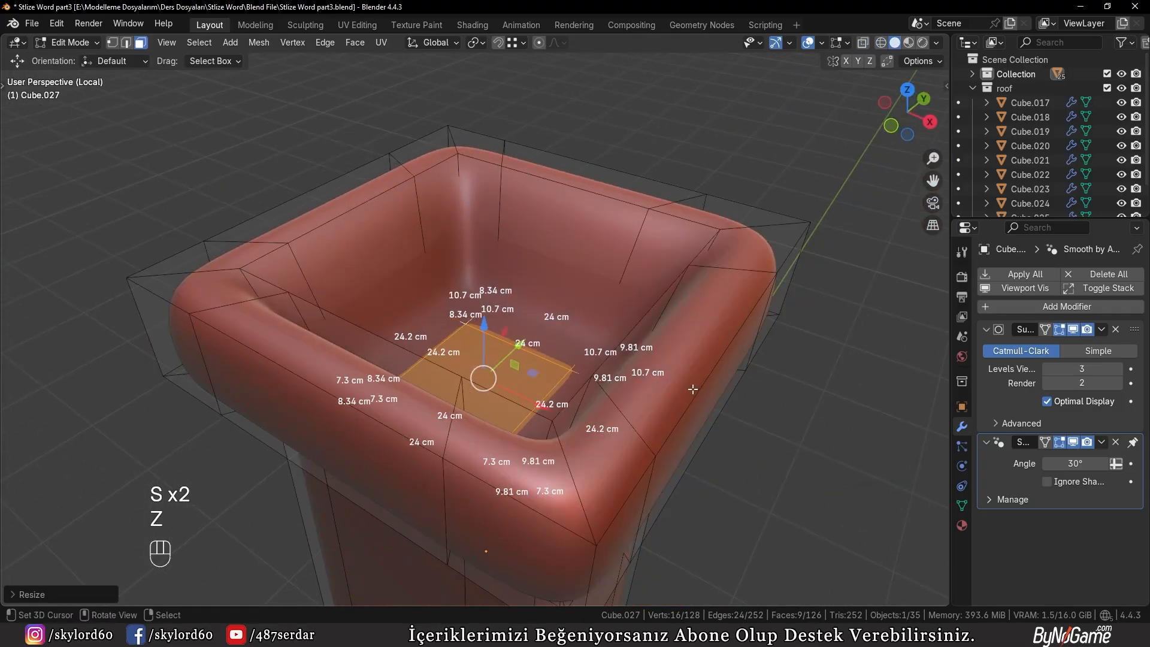
Add two horizontal loop cuts around the inner walls of the chimney opening, the first one close to the floor
middle_drag(595, 352, 524, 246)
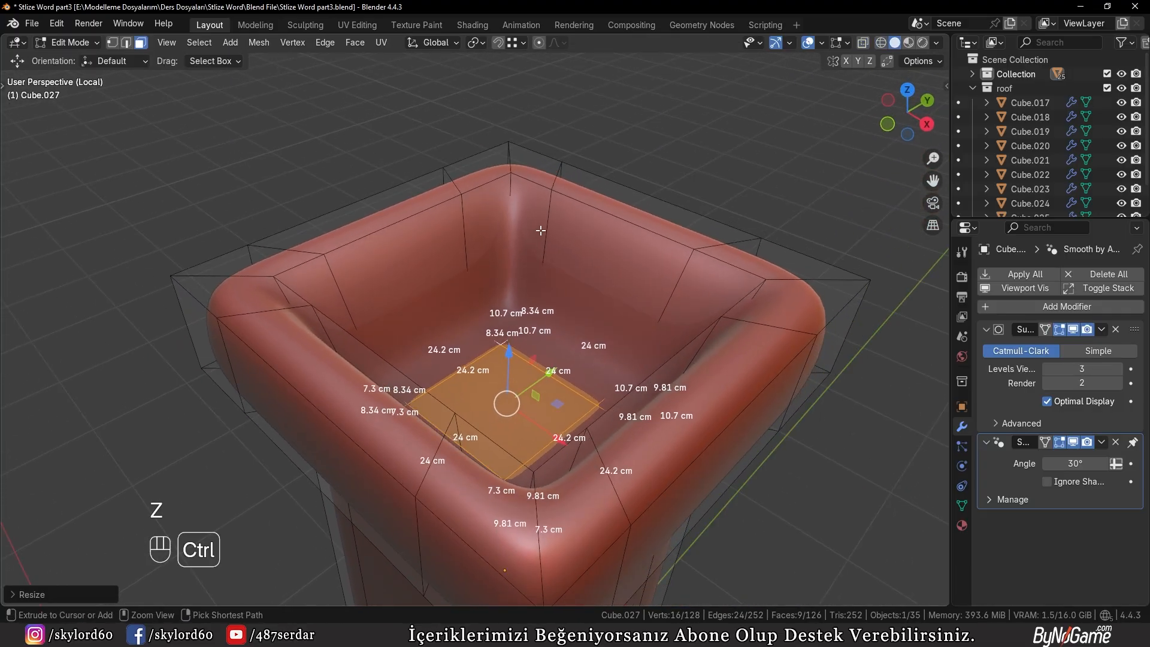
key(ctrl+r)
click(540, 246)
click(546, 274)
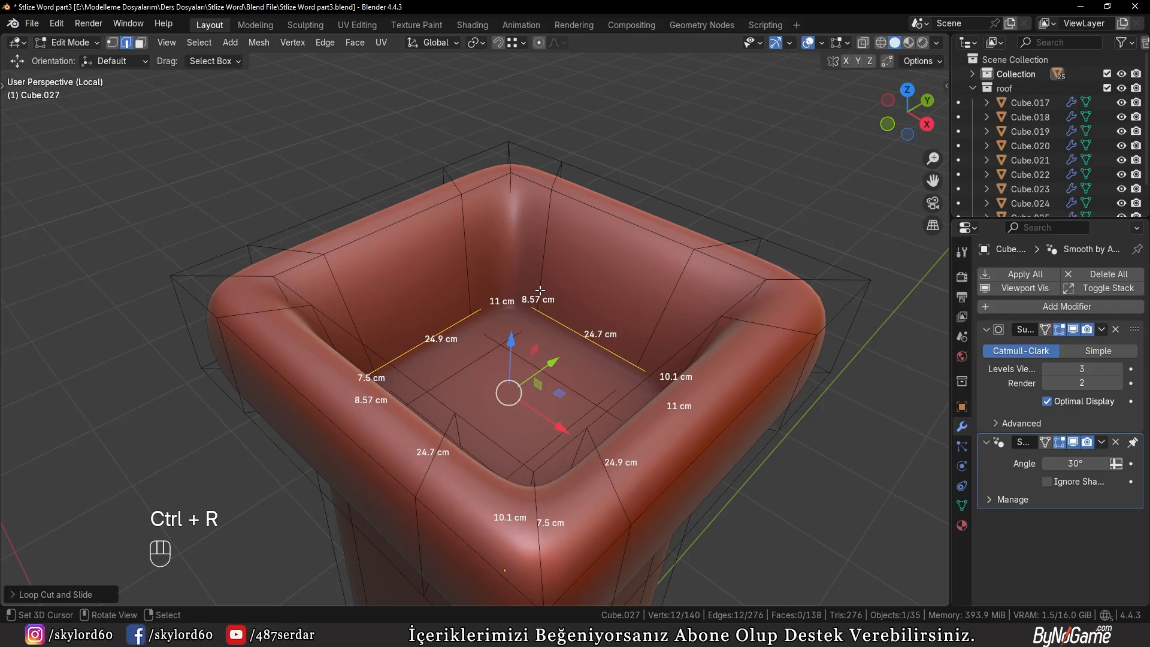
key(ctrl+r)
click(542, 283)
click(544, 275)
Select the edge loop on the cap's underside and slide it inward toward the shaft
key(Tab)
scroll(544, 294, down, 6)
middle_drag(598, 383, 529, 213)
right_click(635, 343)
scroll(555, 336, up, 4)
key(Tab)
key(a)
key(a)
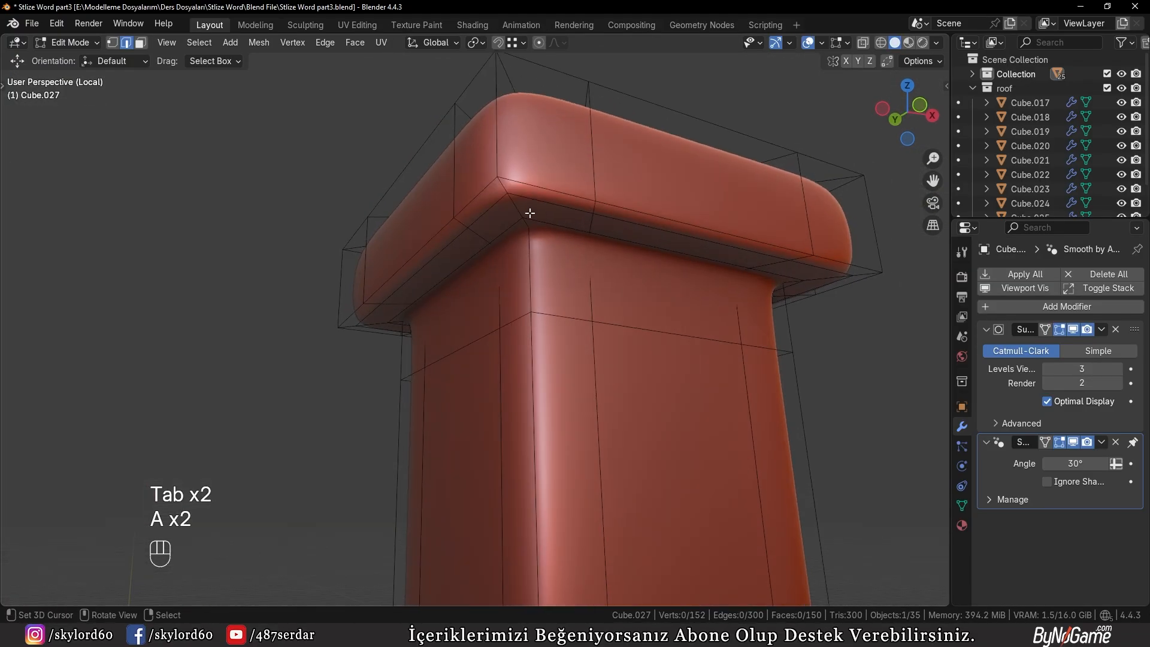
key(g)
key(g)
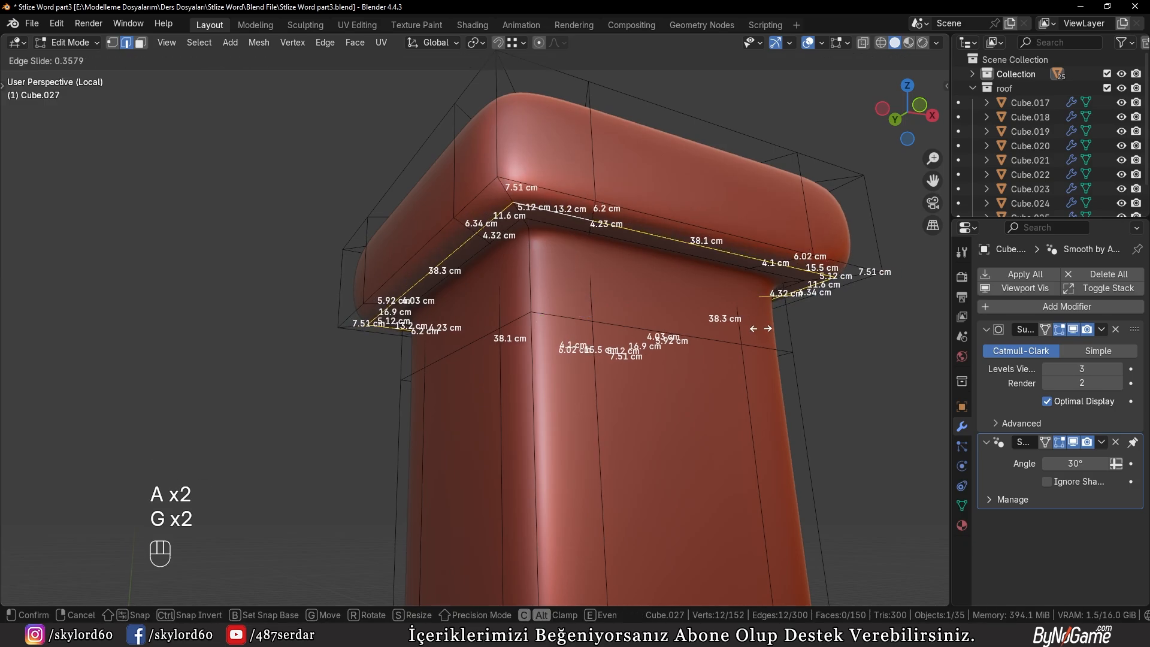
click(749, 326)
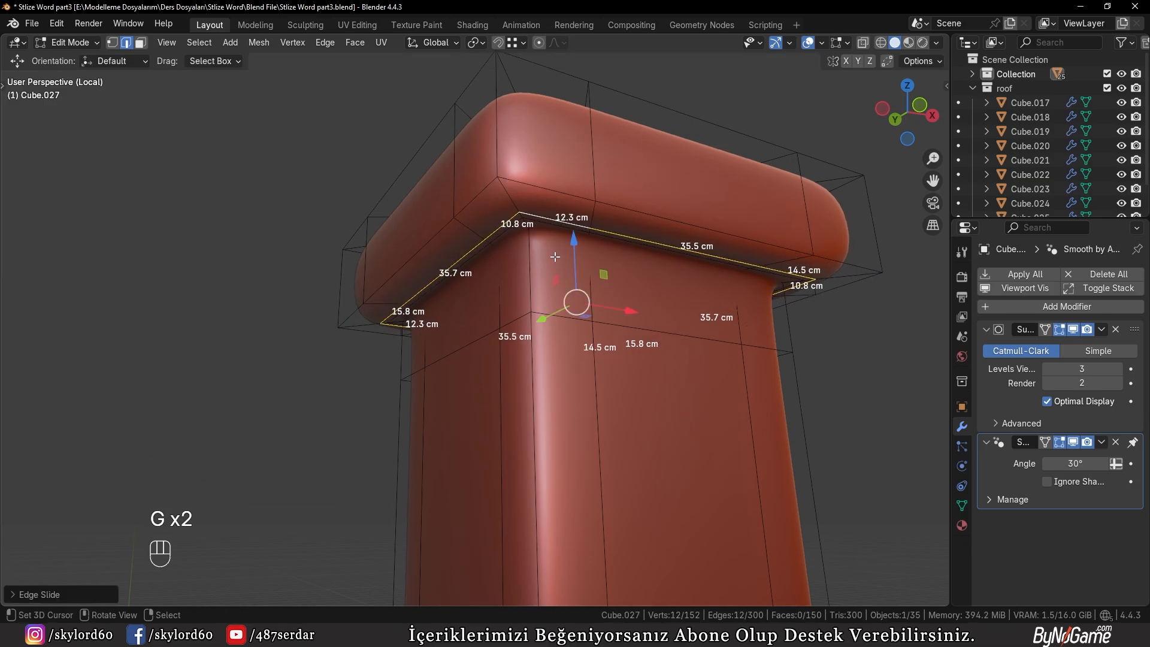
Slide the shaft's uppermost horizontal edge loop down, away from the cap
middle_drag(555, 256, 416, 355)
key(a)
key(a)
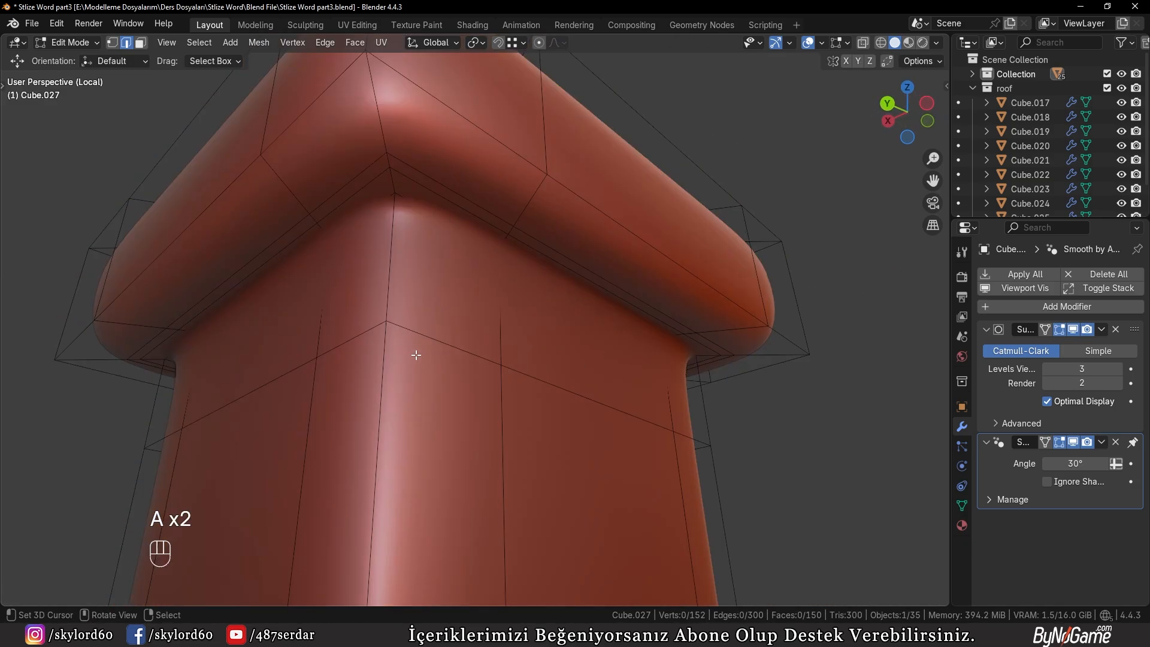
key(g)
key(g)
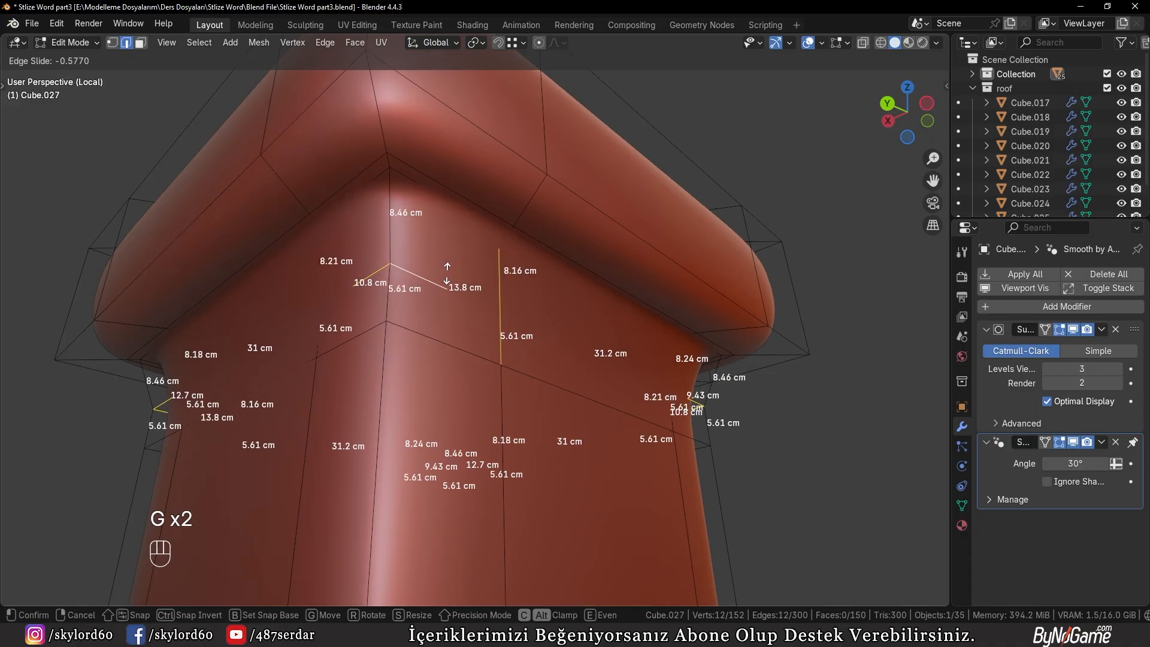
click(439, 184)
Refine the edge loops around the junction of the cap's underside and the shaft with two further edge slides
alt+click(439, 185)
key(g)
key(g)
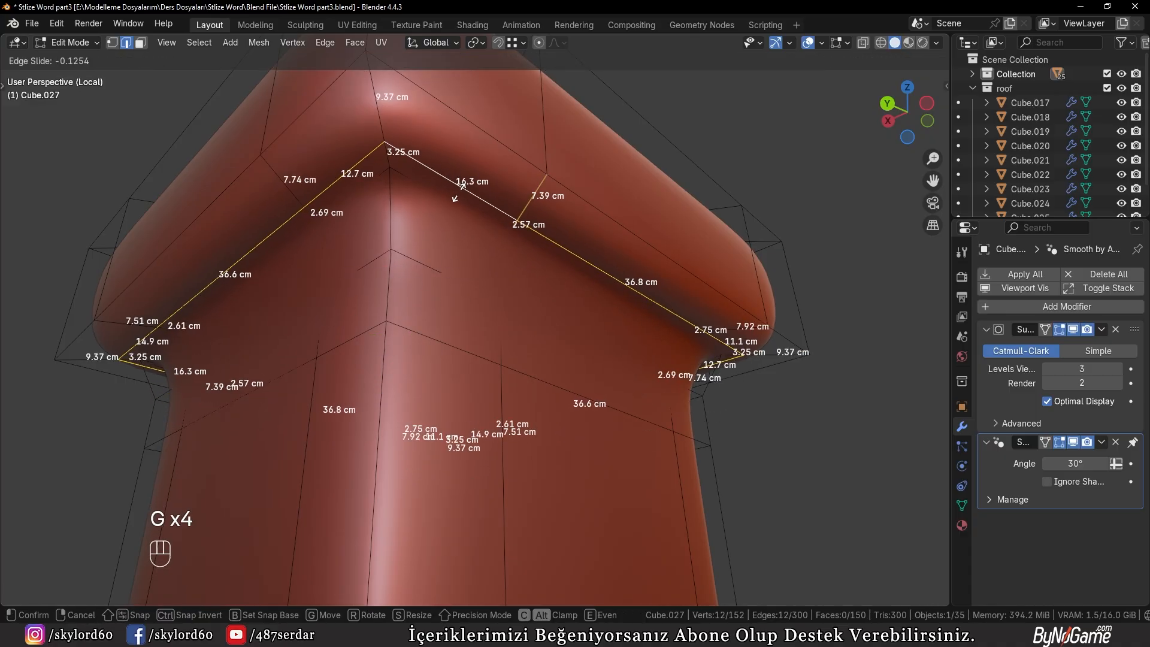
click(464, 186)
key(g)
key(g)
click(461, 193)
Slide the shaft's upper horizontal edge loop back up close beneath the cap to tighten the junction
middle_drag(458, 207, 437, 199)
alt+right_click(401, 270)
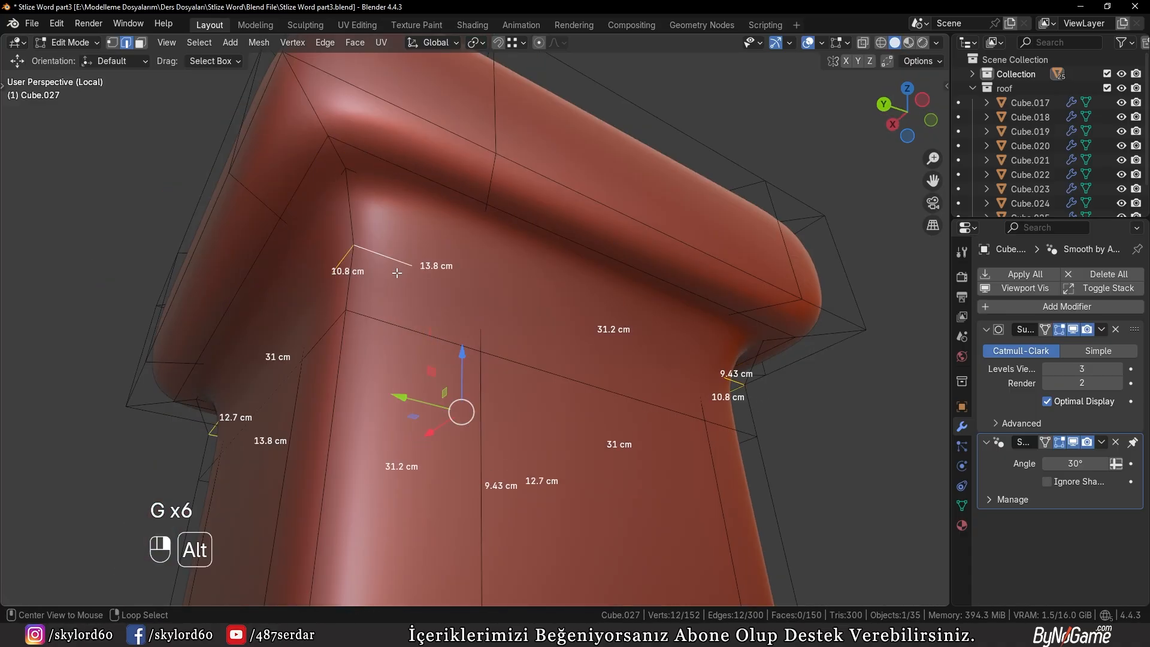
key(g)
key(g)
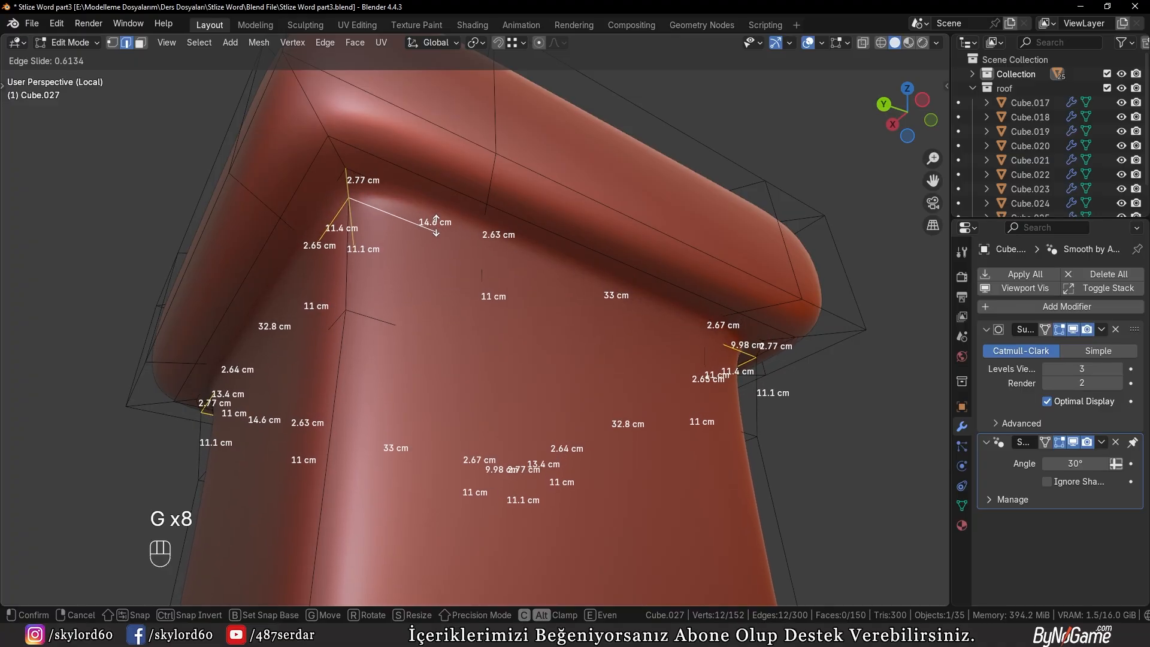
click(443, 209)
Leave mesh editing and local view, and check the finished chimney in place on the roof
key(Tab)
scroll(452, 233, down, 5)
scroll(323, 300, down, 3)
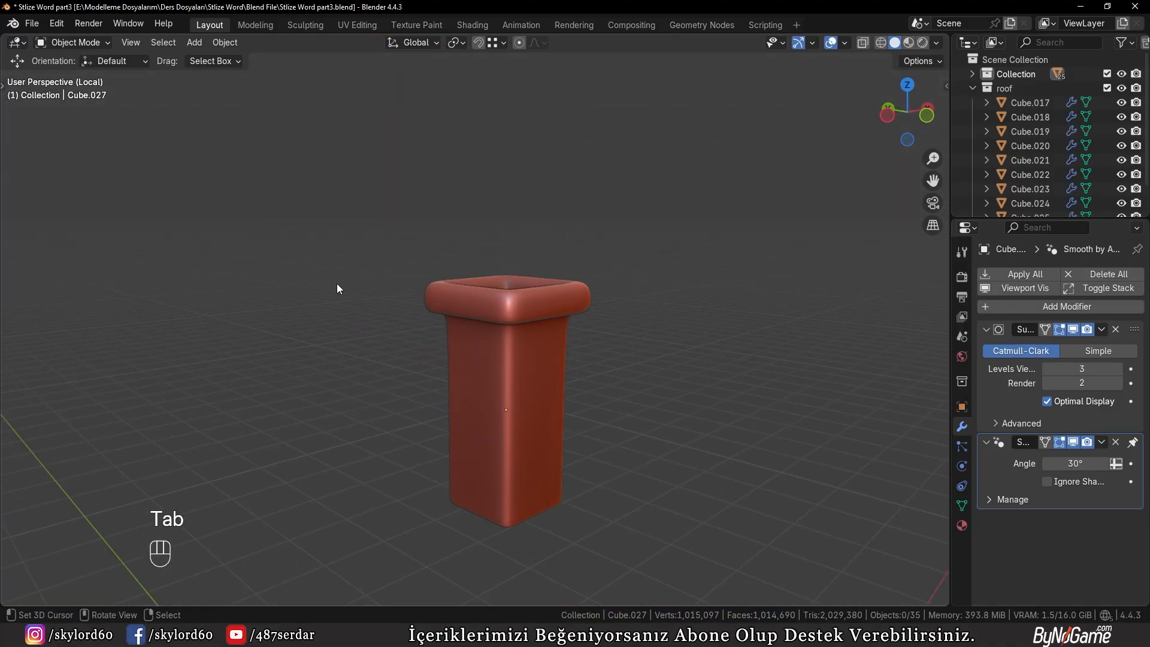
key(KP_Divide)
middle_drag(337, 283, 488, 308)
scroll(489, 313, down, 5)
scroll(497, 317, up, 3)
scroll(513, 275, up, 2)
scroll(509, 336, up, 2)
middle_drag(488, 308, 505, 314)
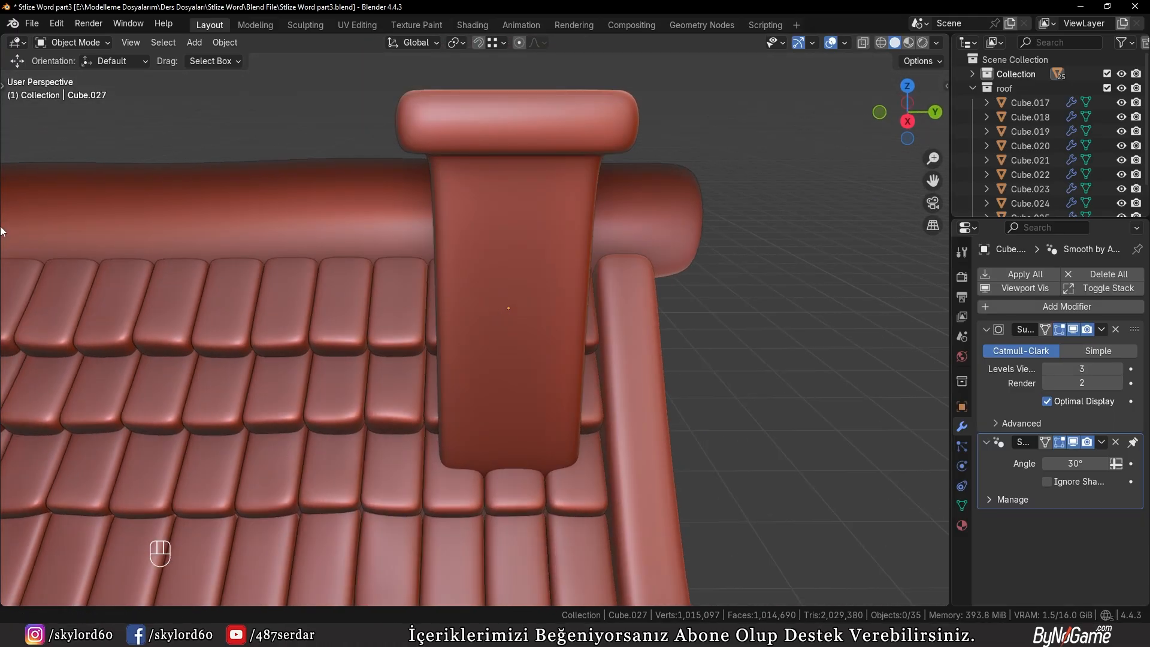
Draw a brick-shaped cube of about 26.8 × 12.8 × 4.31 cm on the chimney's face and give it level 2 subdivision
key(t)
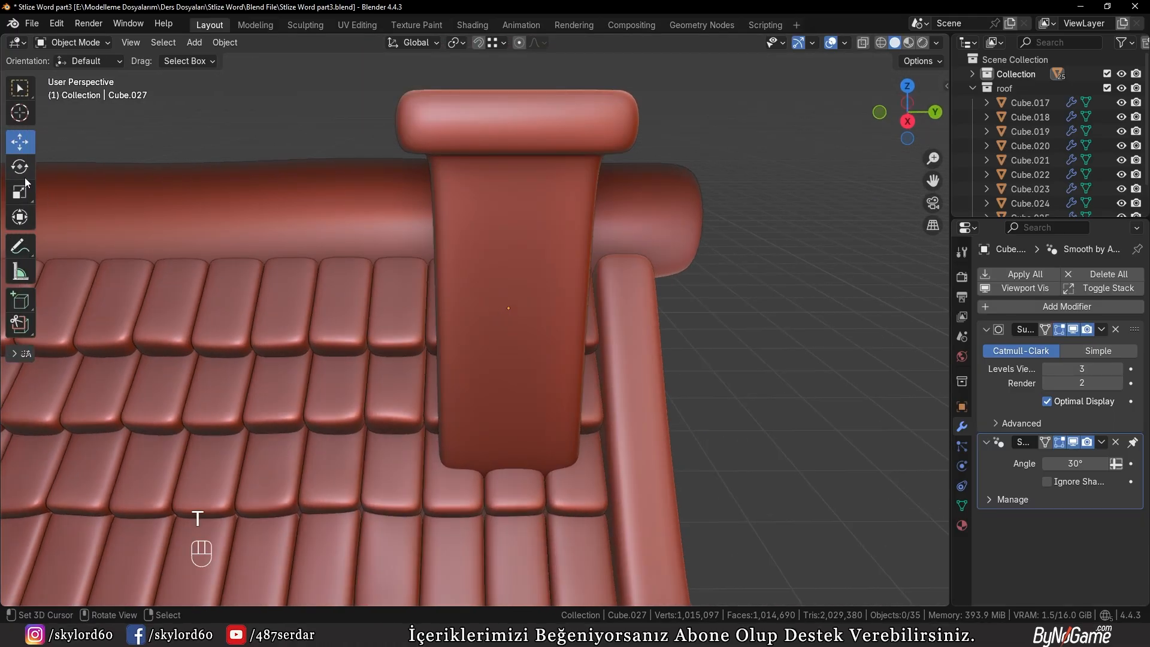
click(26, 304)
scroll(479, 280, up, 2)
drag(512, 221, 625, 293)
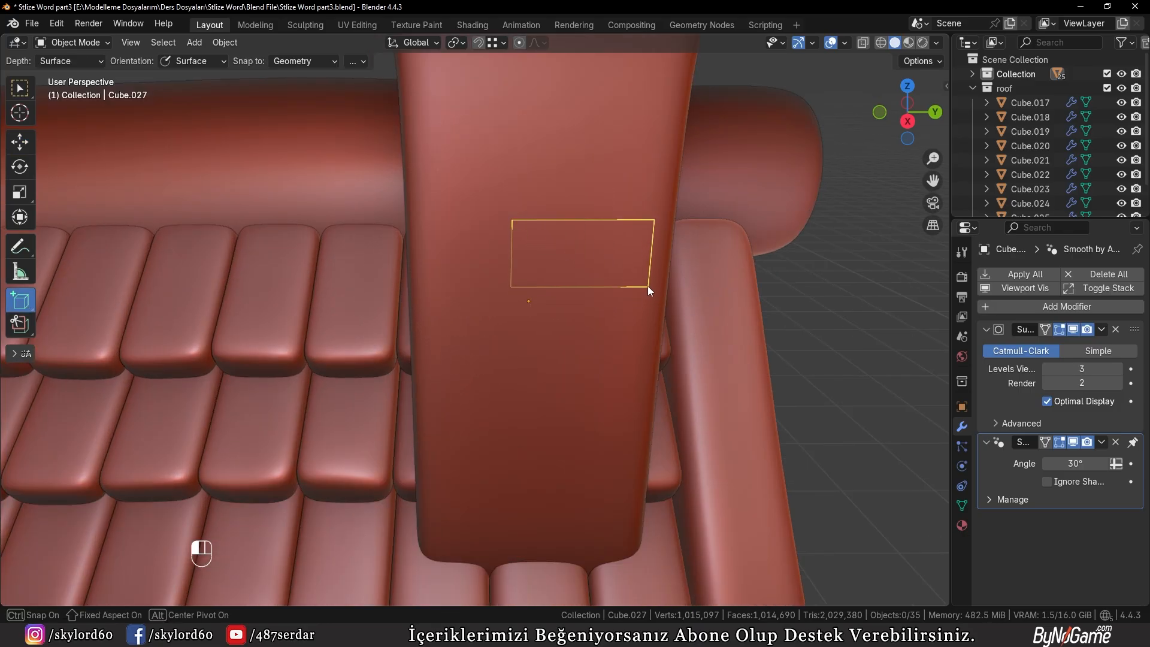
click(649, 290)
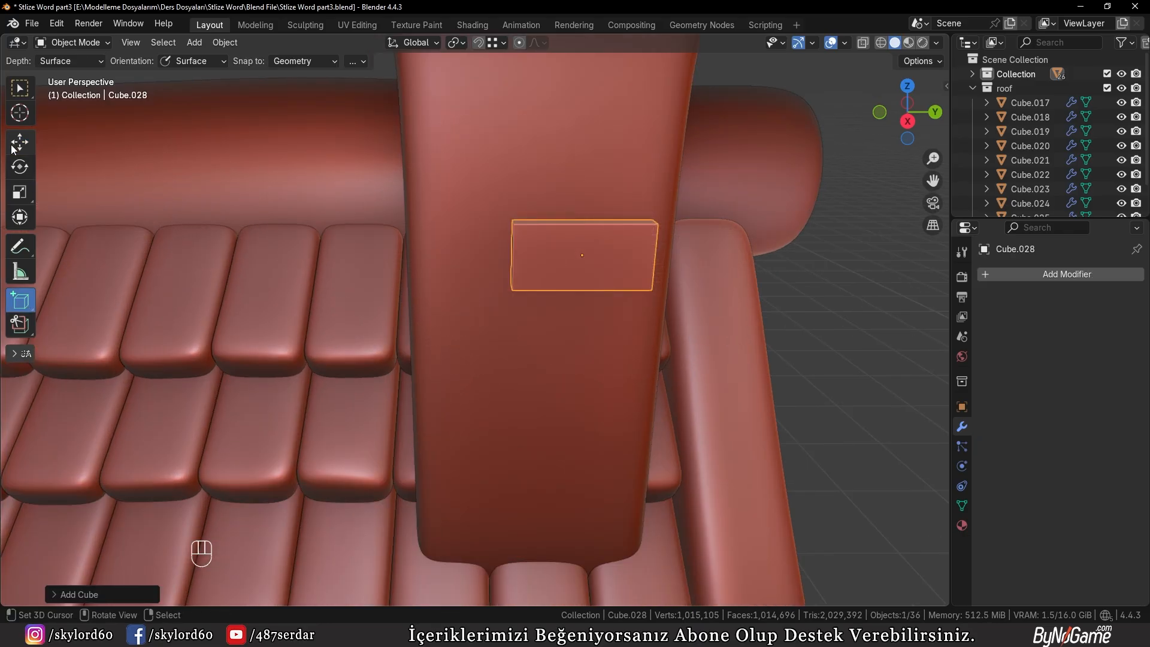
middle_drag(580, 336, 637, 351)
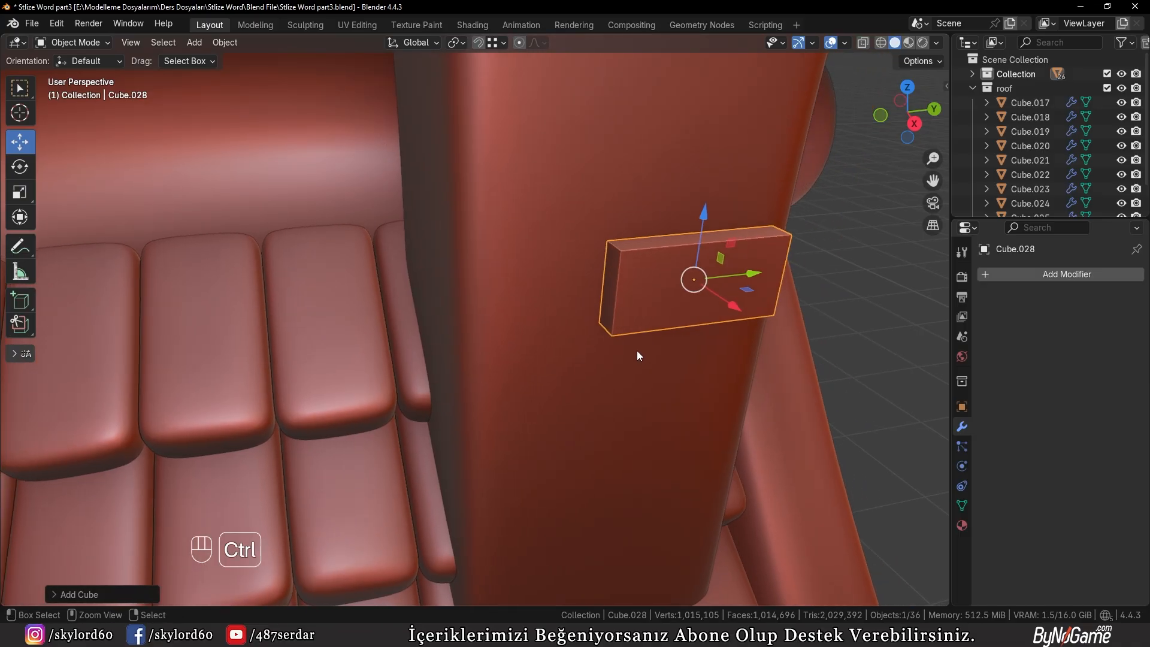
key(ctrl+2)
Add two vertical loop cuts to the brick and scale them along Y by about 2.8, toward its ends
key(Tab)
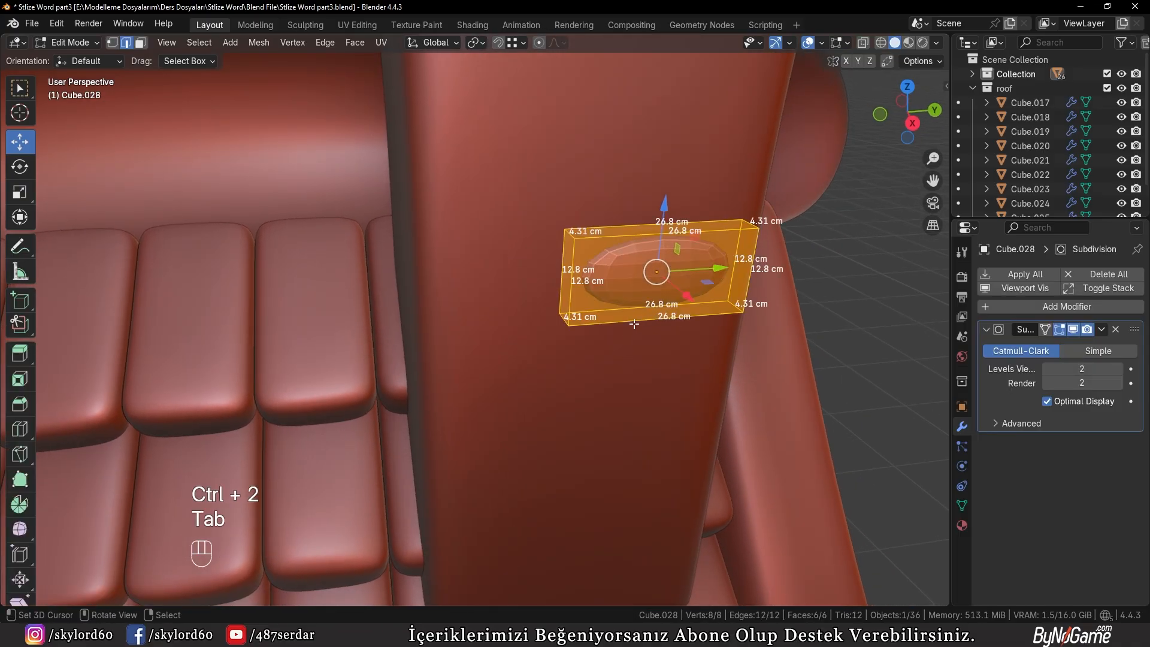
key(KP_Decimal)
key(ctrl+r)
click(523, 233)
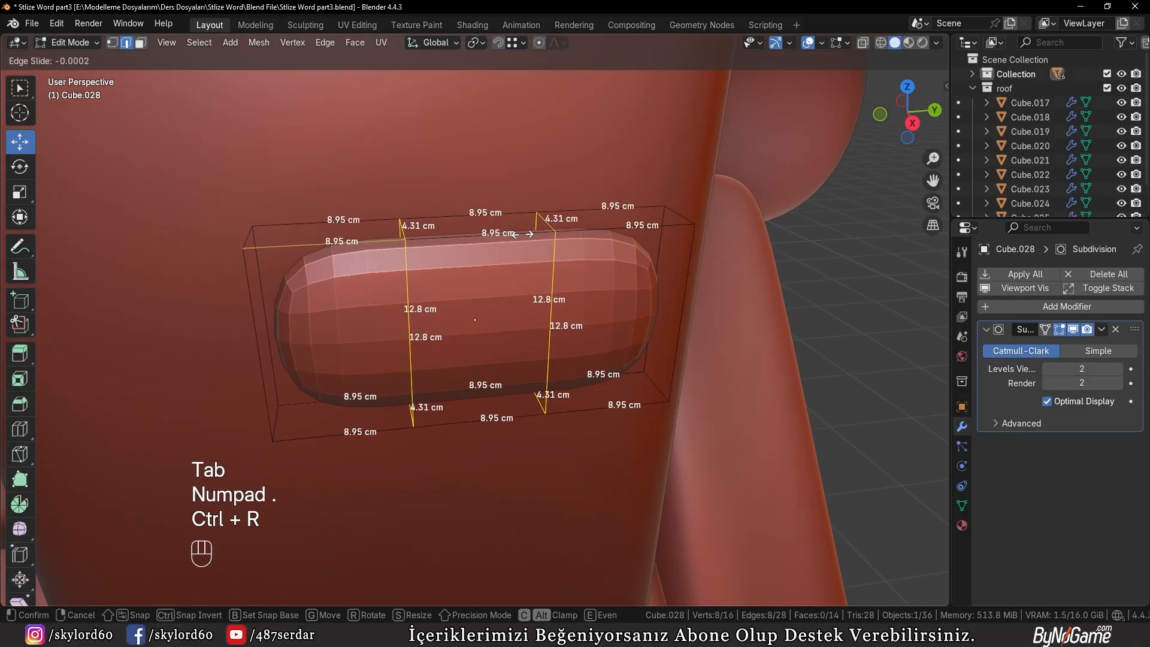
right_click(523, 233)
key(s)
key(y)
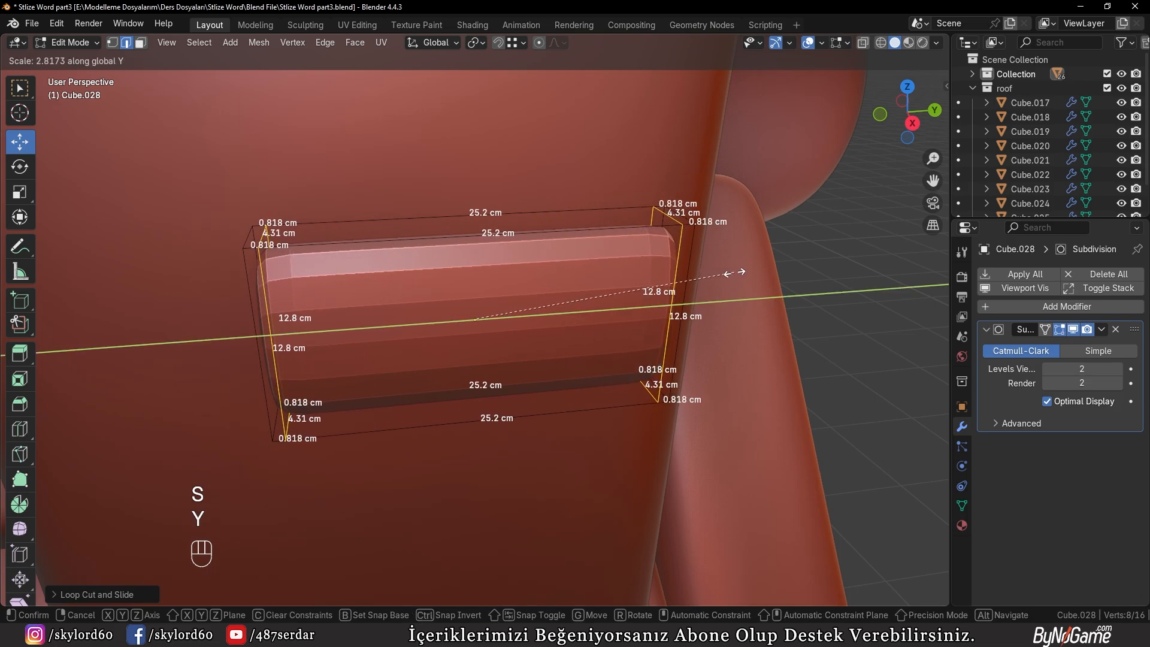
click(734, 272)
Add two horizontal loop cuts around the brick and scale them apart along Z to sharpen its upper and lower edges
middle_drag(635, 287, 575, 284)
key(ctrl+r)
right_click(362, 357)
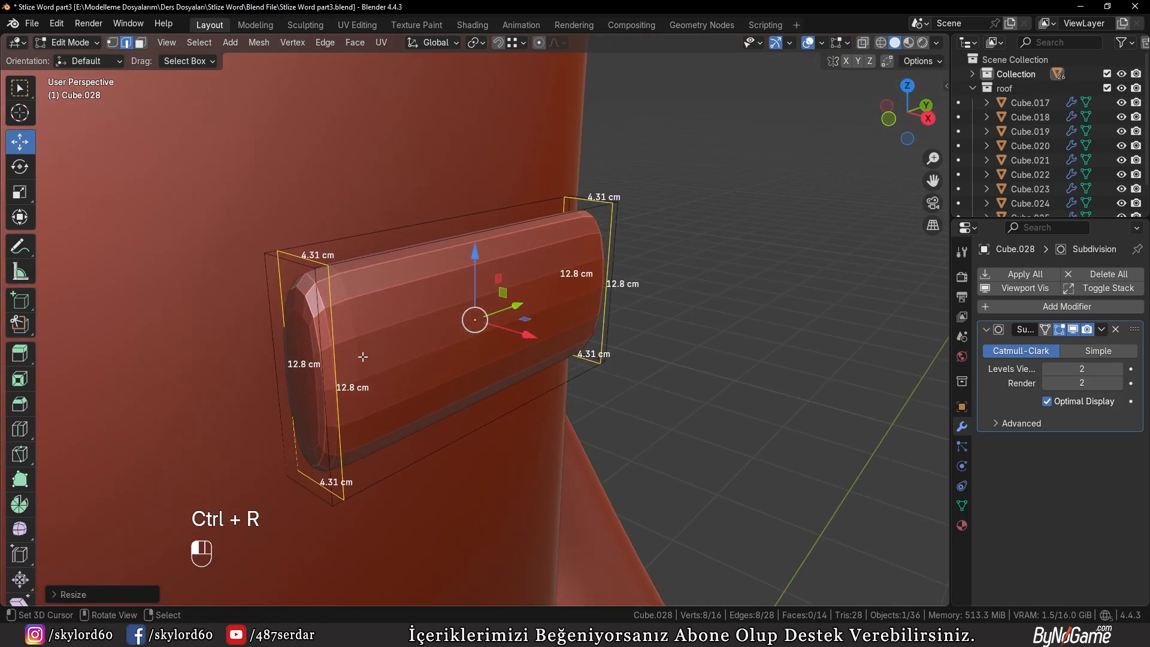
key(ctrl+r)
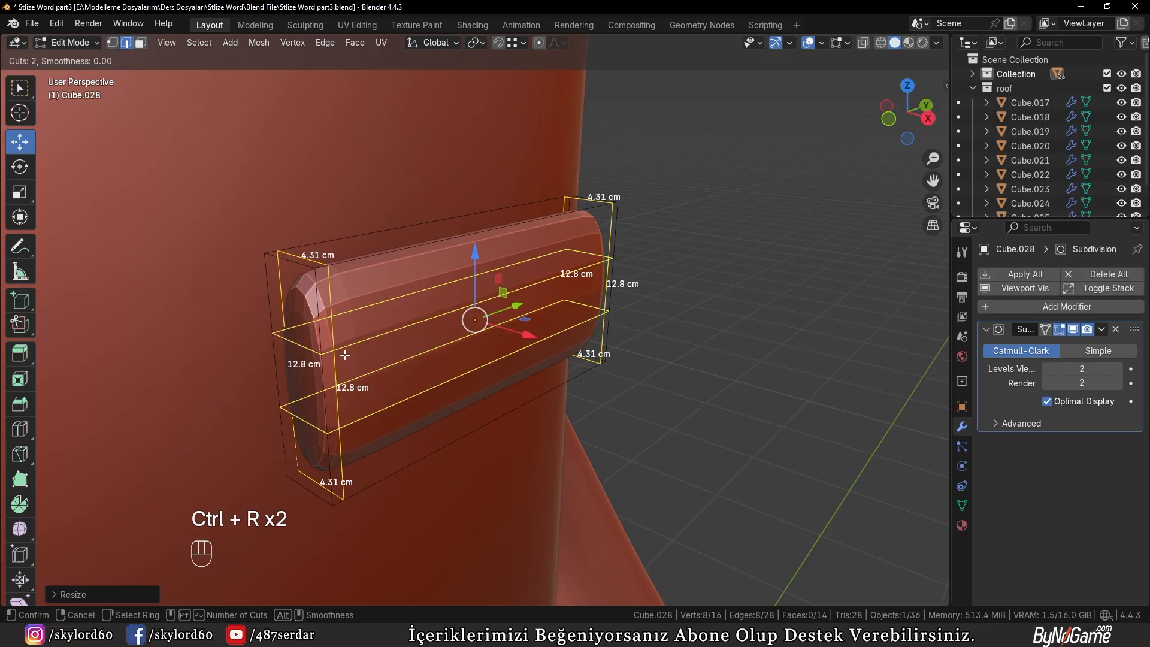
click(345, 354)
key(s)
key(z)
click(453, 363)
key(Tab)
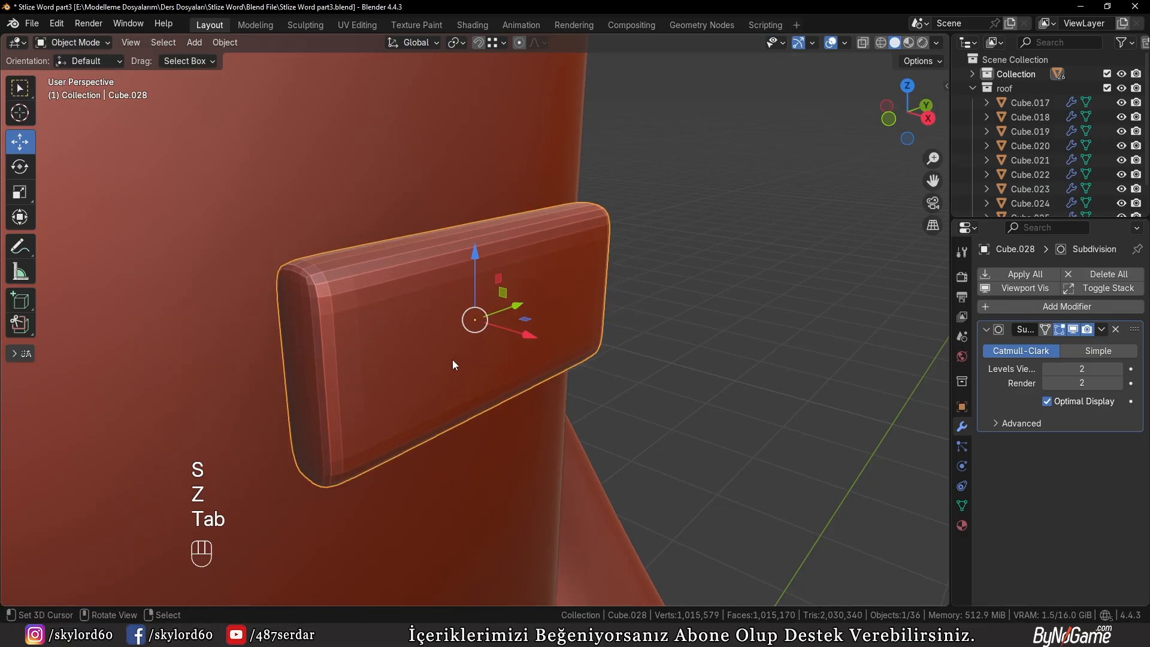
Shade the brick auto smooth at 30° and raise its viewport subdivision to level 3
key(w)
click(500, 289)
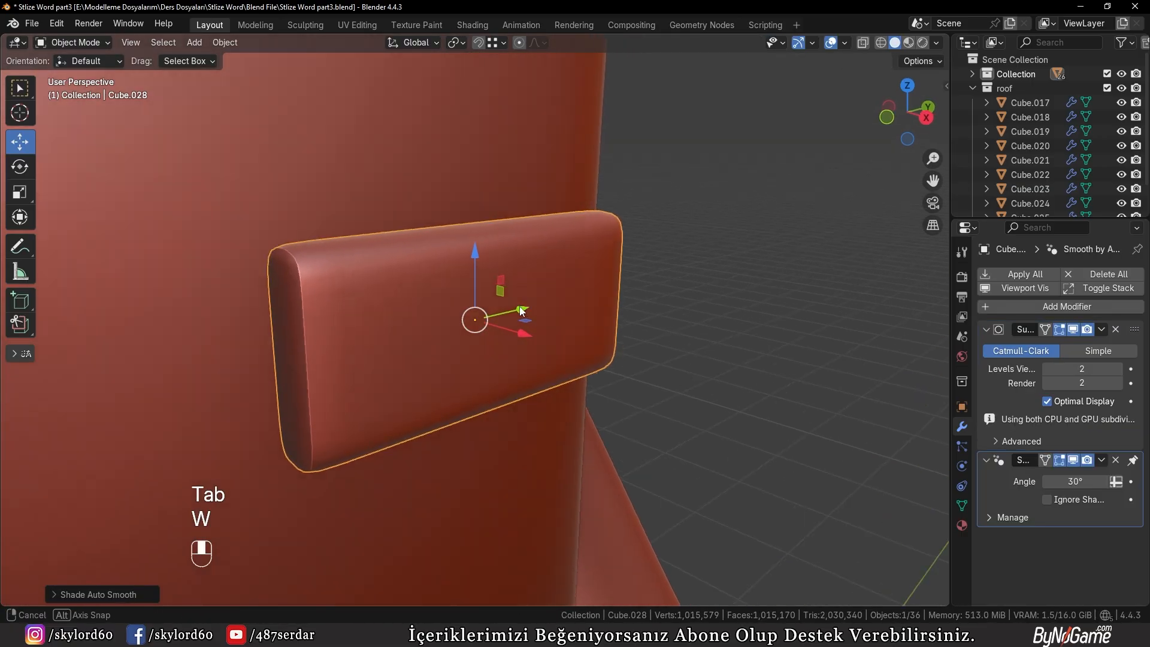
key(Tab)
alt+click(331, 346)
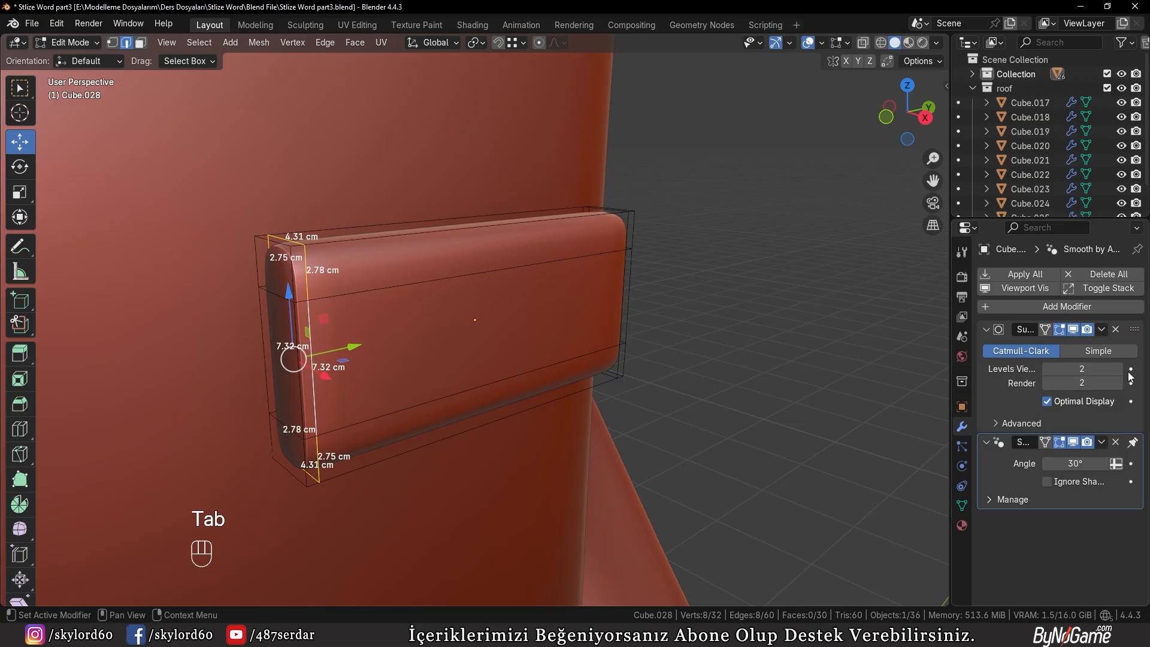
Select the vertical edge loops near both ends of the brick, scale them along Y, and leave mesh editing
middle_drag(629, 364, 544, 350)
alt+shift+right_click(668, 349)
key(s)
key(y)
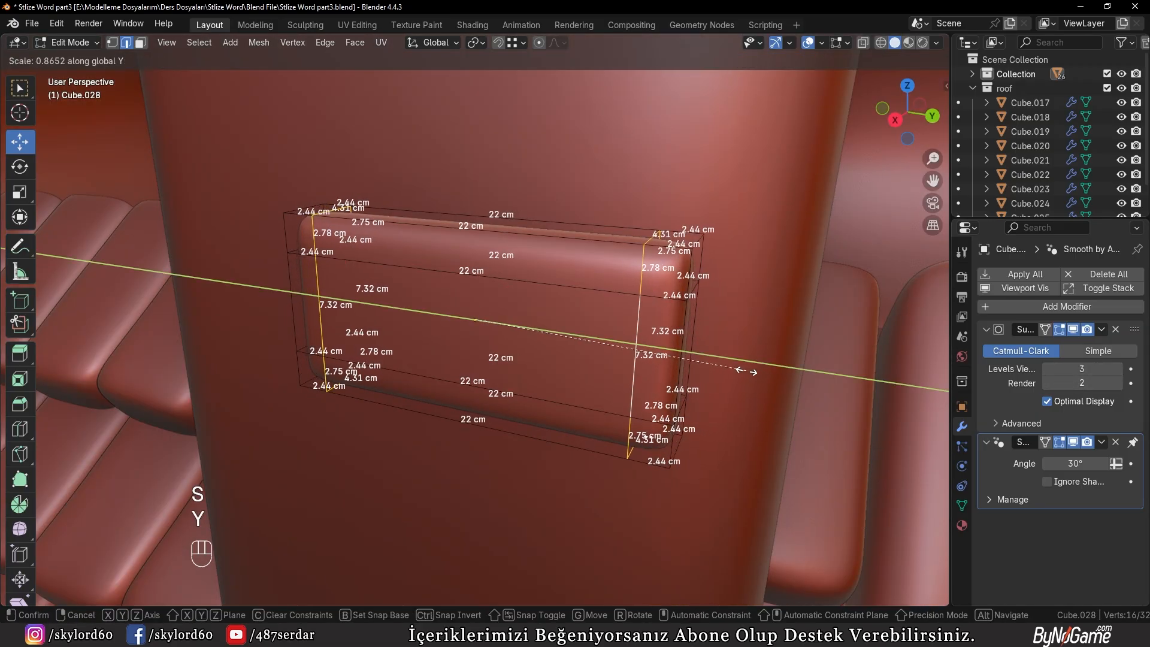
click(782, 377)
key(Tab)
Move the brick about 2.9 cm along negative X so it sits deeper in the chimney's face
middle_drag(779, 377, 509, 351)
key(g)
key(x)
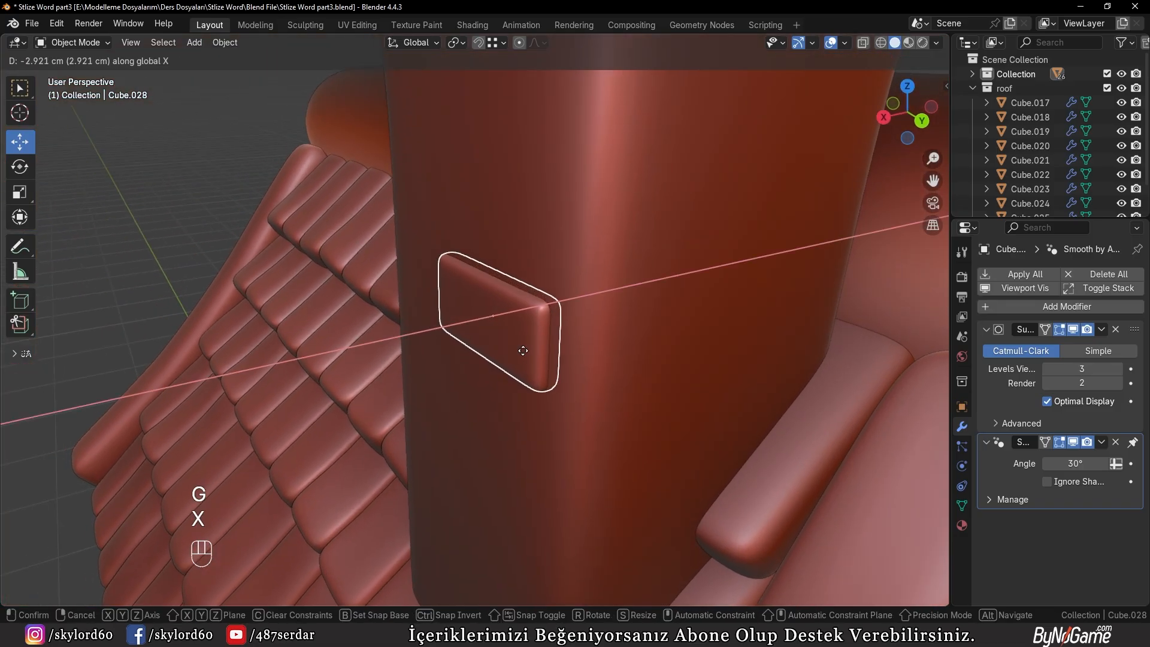
click(518, 350)
Duplicate the brick in the right orthographic view and place the copy above the original on the chimney's face
key(KP_1)
key(KP_3)
key(KP_Decimal)
scroll(513, 274, down, 3)
shift+scroll(514, 270, up, 2)
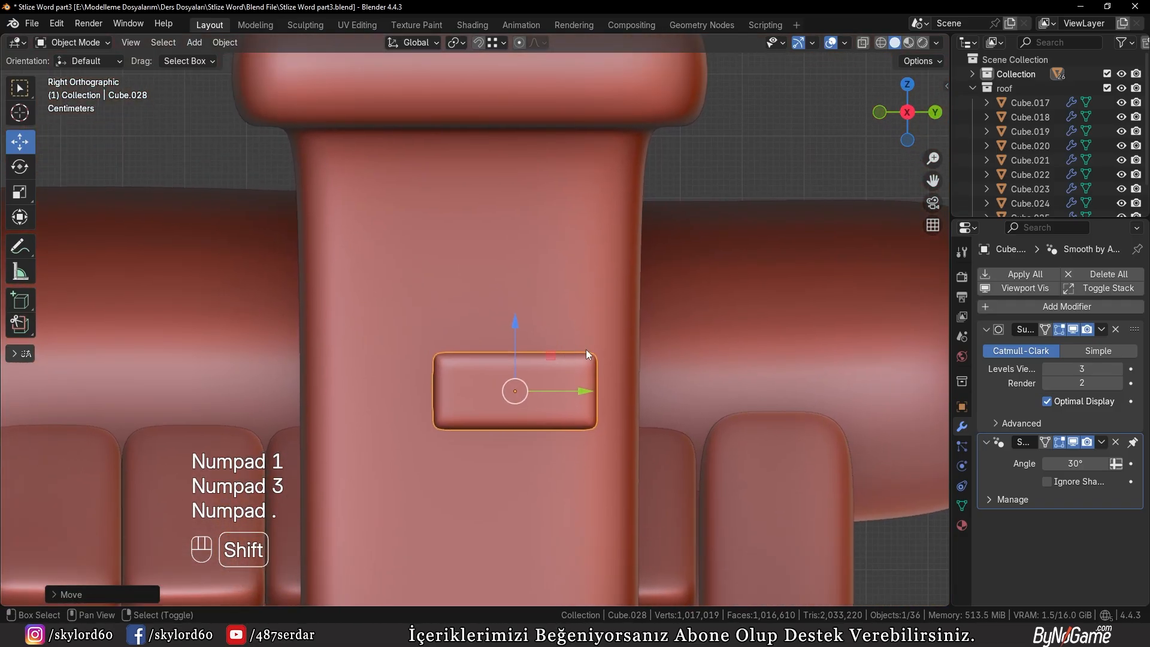
shift+scroll(683, 361, up, 4)
key(shift+d)
Shorten the upper brick by box-selecting its positive-Y end in wireframe and moving it inward along Y
key(Tab)
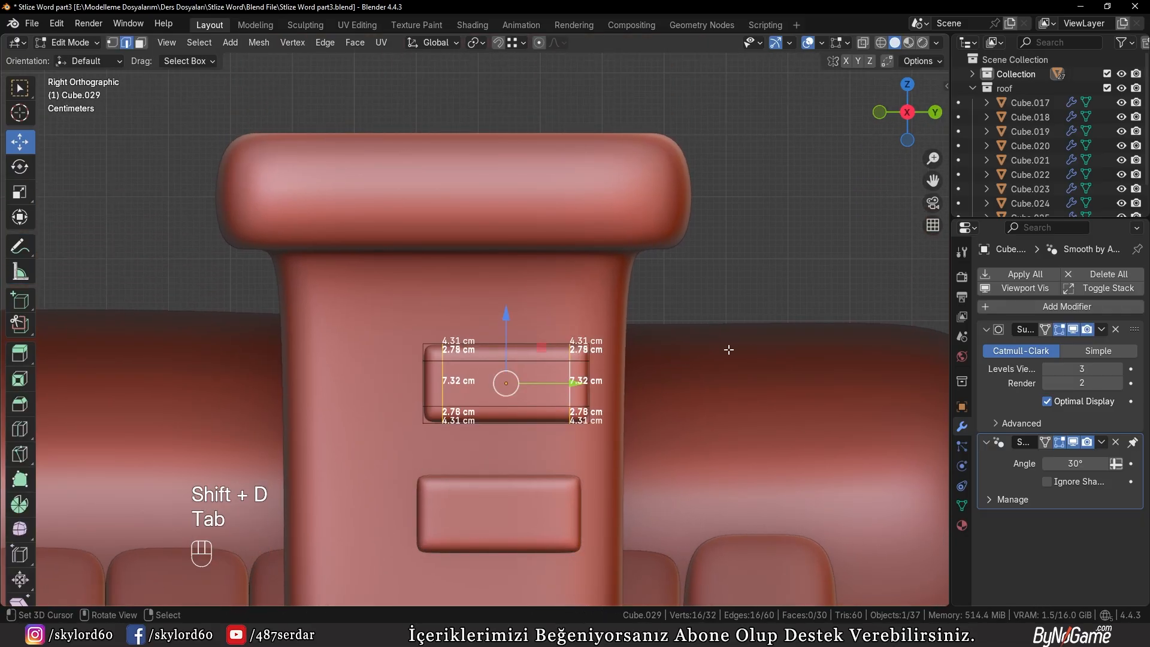
key(z)
key(b)
drag(535, 288, 653, 459)
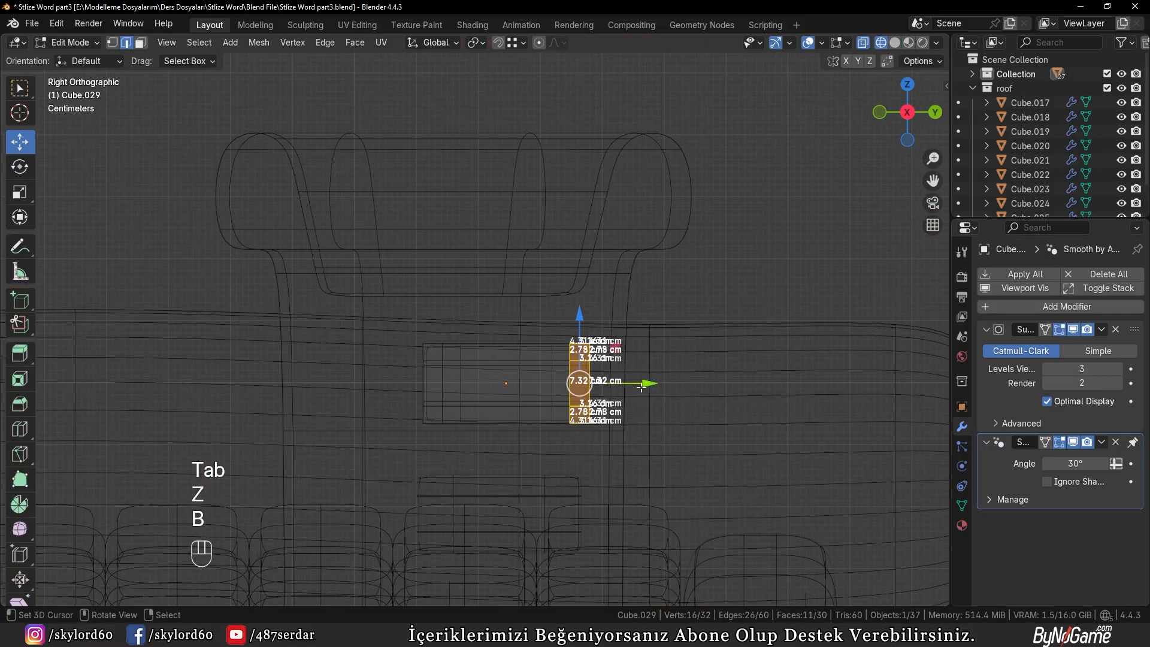
drag(637, 383, 604, 383)
key(z)
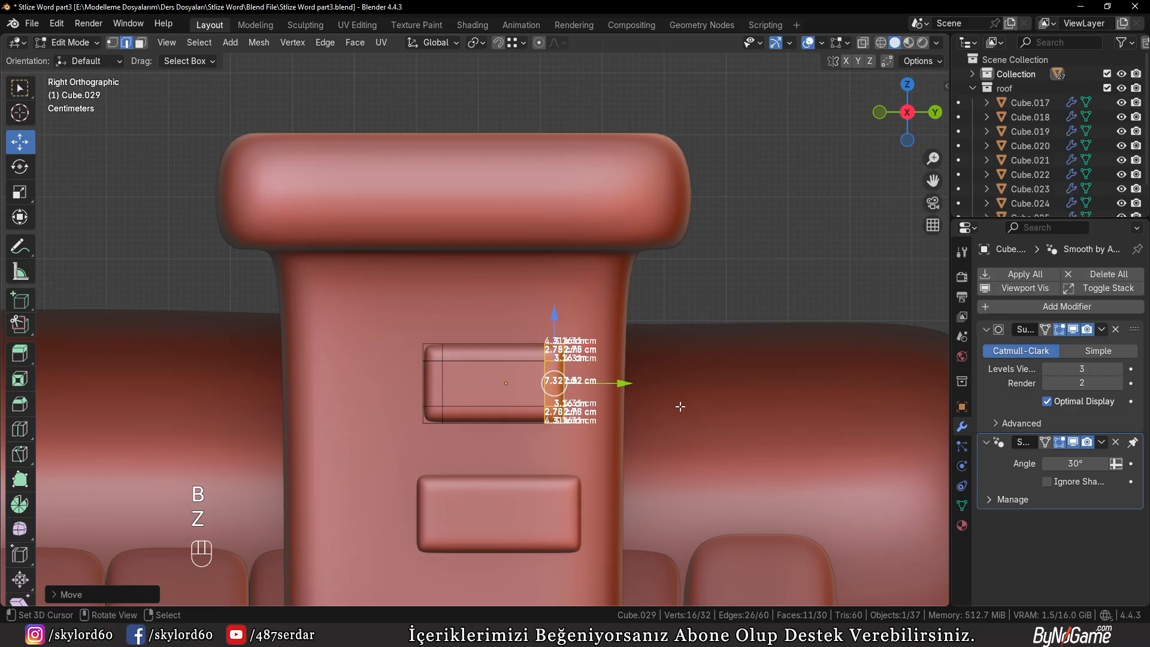
Switch X-ray display on and back off to inspect the end selection through the upper brick
shift+scroll(634, 357, down, 2)
scroll(568, 366, up, 1)
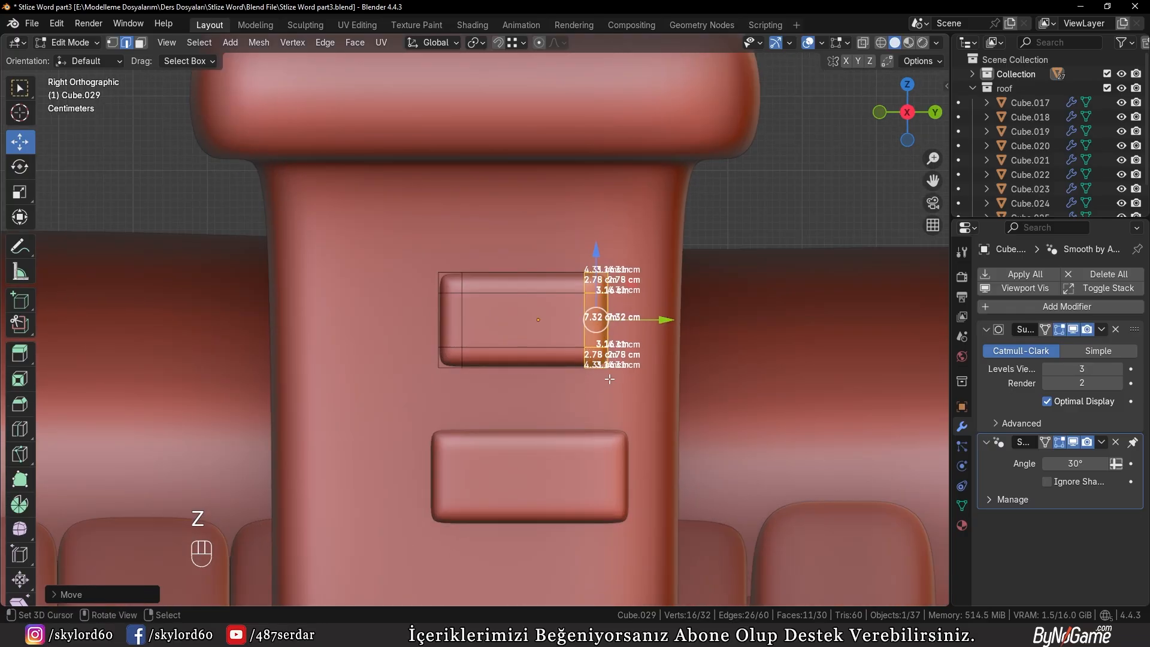
key(alt+z)
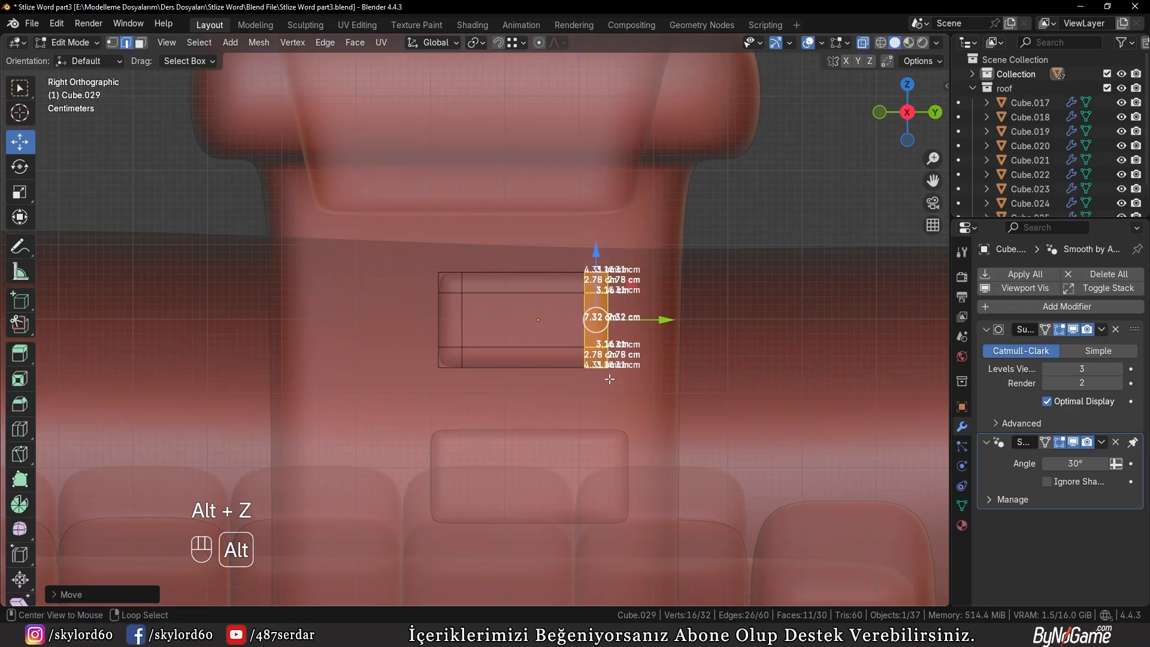
scroll(554, 391, up, 2)
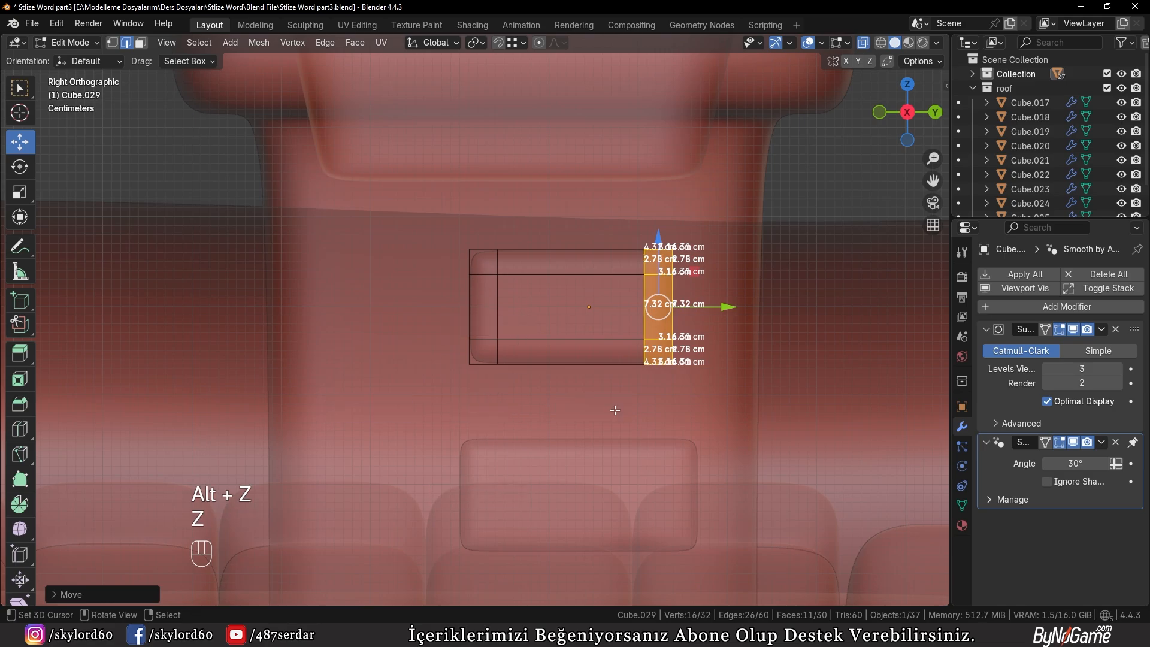
key(alt+z)
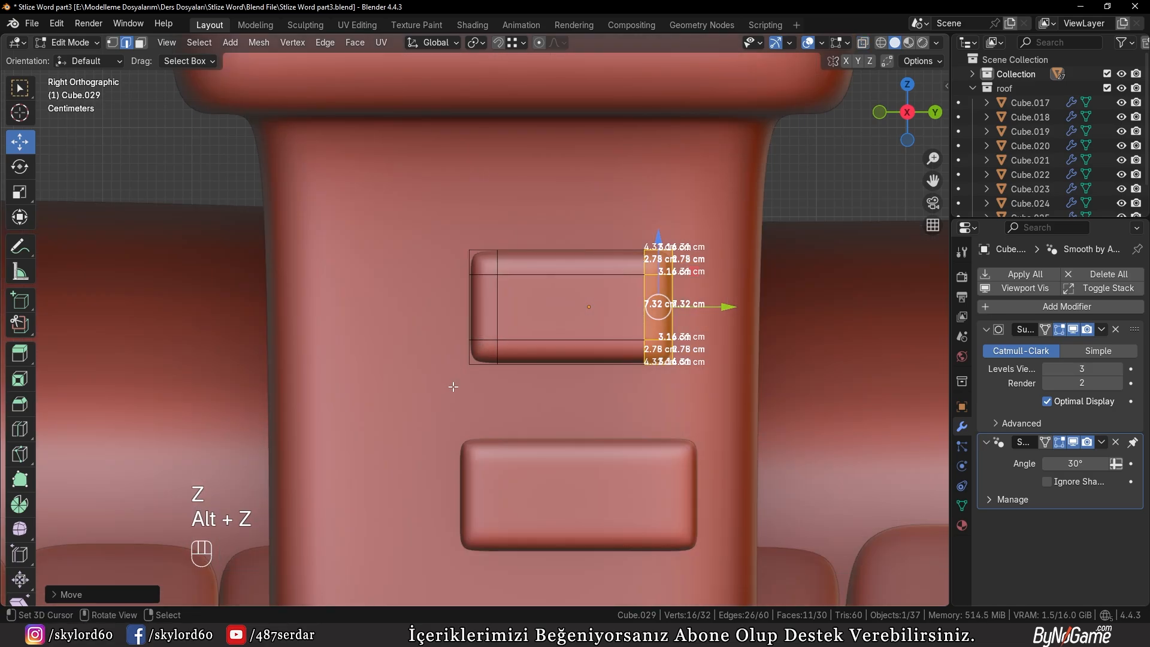
Leave mesh editing and move the shortened brick just above the lower one, offset toward negative Y
key(Tab)
key(g)
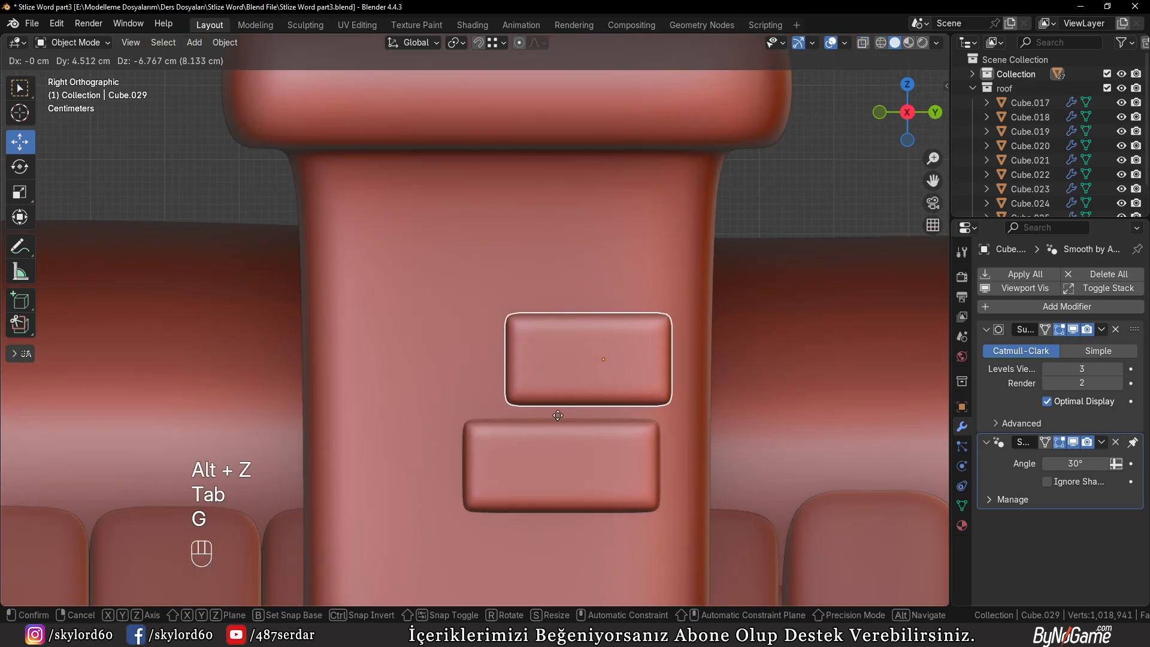
click(477, 415)
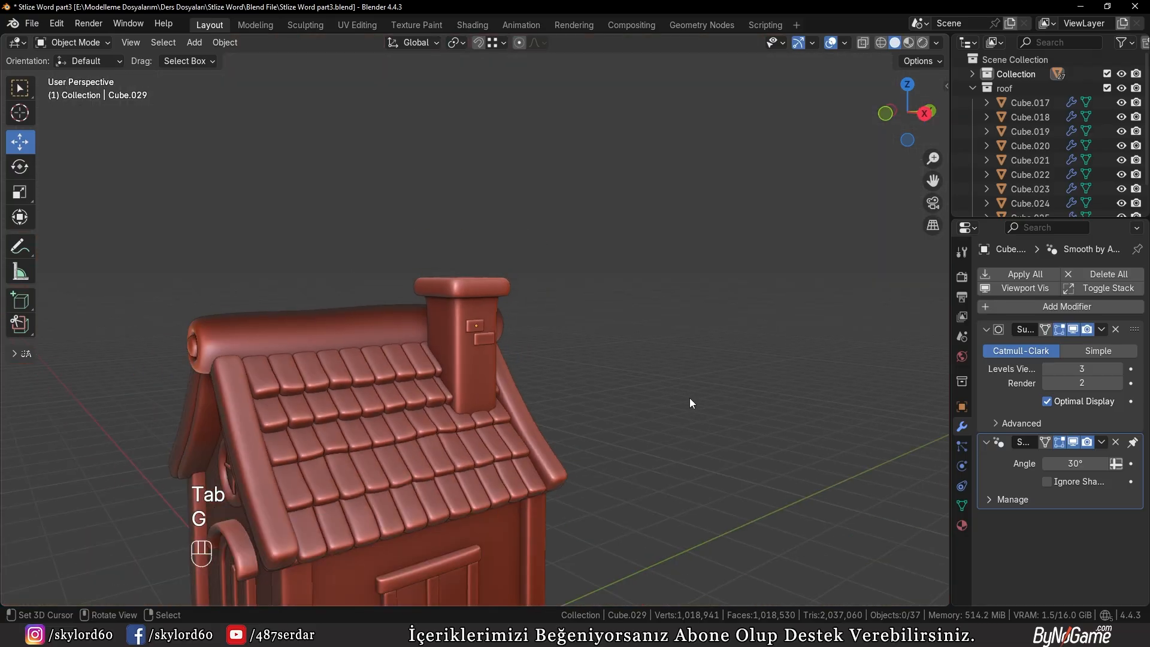
Inspect the chimney bricks, the roof and the whole house down to the bare base of its walls
shift+middle_drag(689, 398, 763, 363)
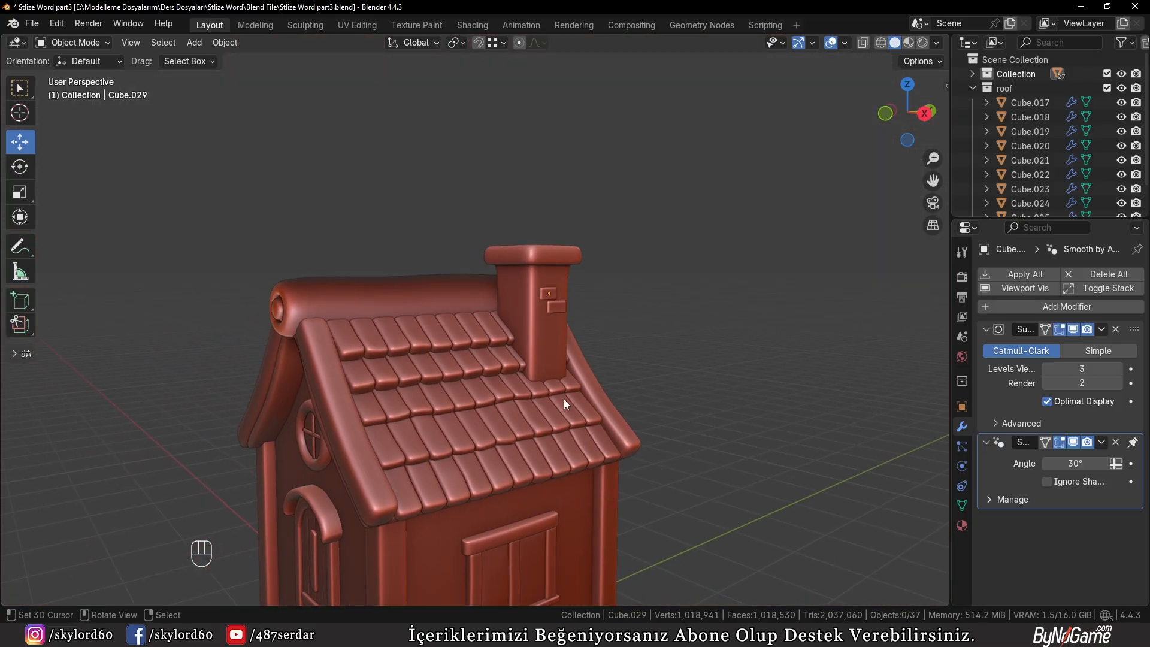
scroll(563, 399, up, 3)
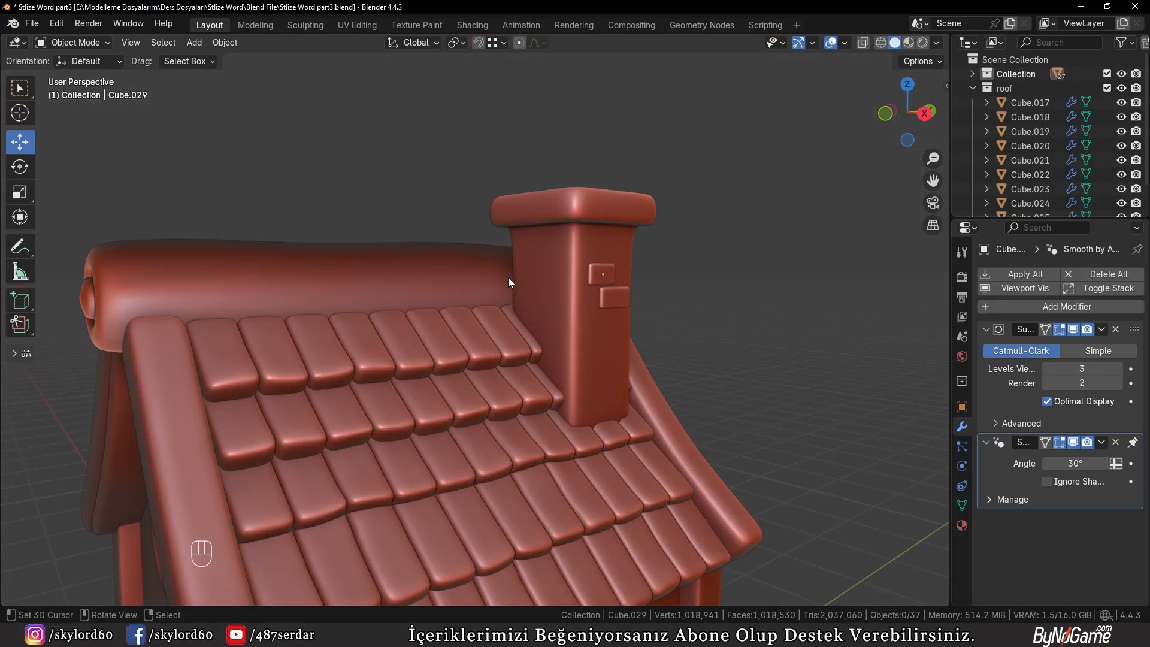
scroll(505, 280, down, 6)
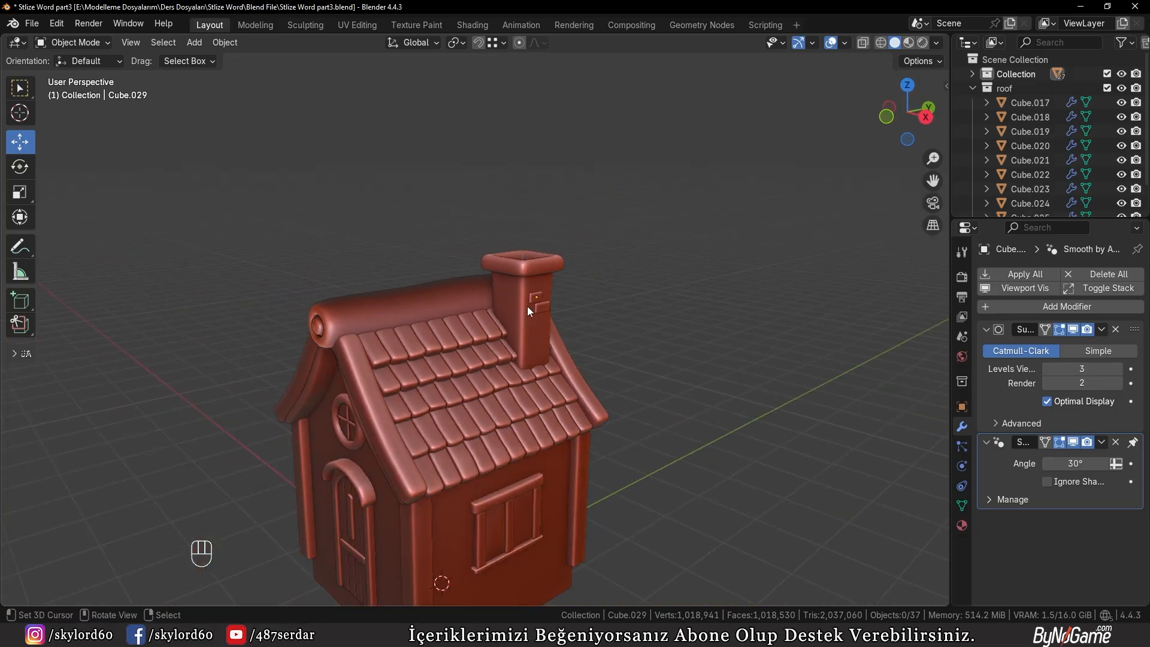
scroll(534, 282, down, 2)
shift+middle_drag(566, 321, 617, 281)
scroll(617, 282, up, 1)
scroll(612, 297, up, 2)
shift+middle_drag(615, 337, 583, 317)
scroll(583, 318, up, 1)
shift+middle_drag(556, 378, 528, 335)
scroll(507, 318, up, 1)
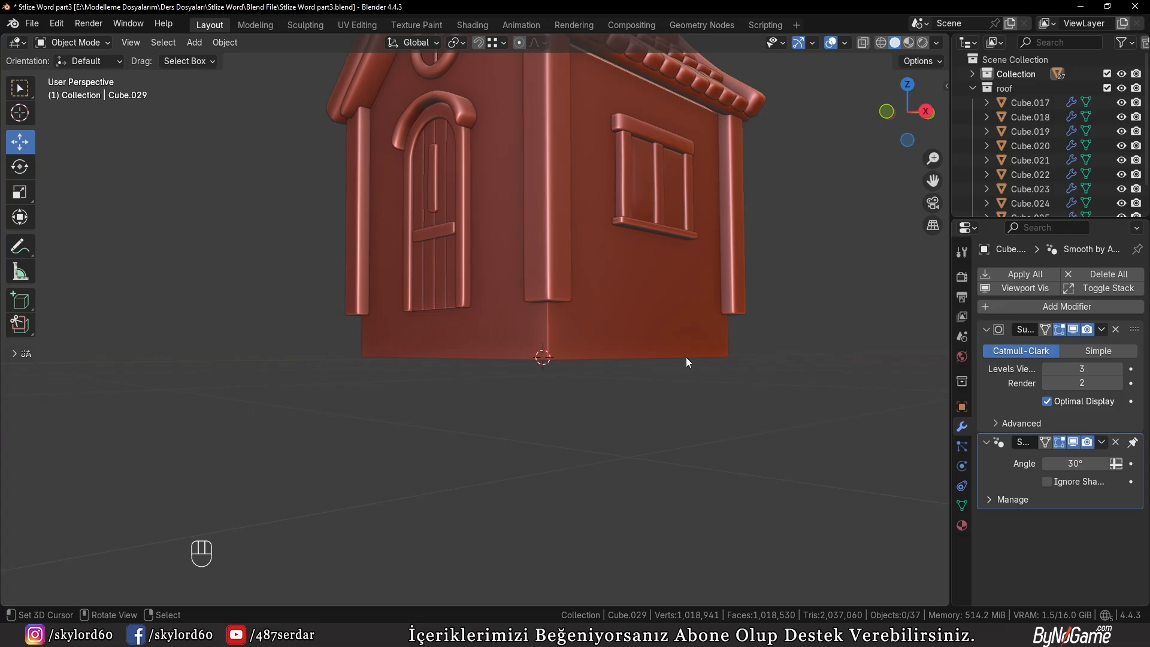
Add a UV sphere at the 3D cursor by the house's bottom corner and review its creation settings
middle_drag(685, 357, 564, 336)
scroll(580, 372, up, 2)
scroll(564, 336, up, 1)
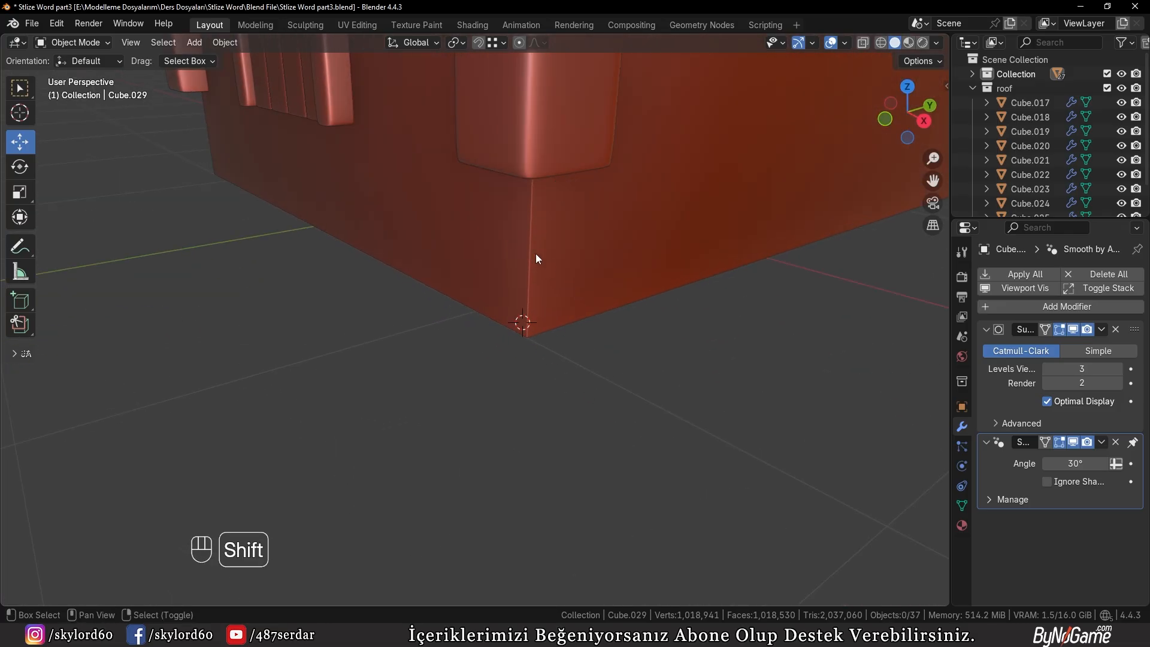
key(shift+a)
mouse_move(490, 271)
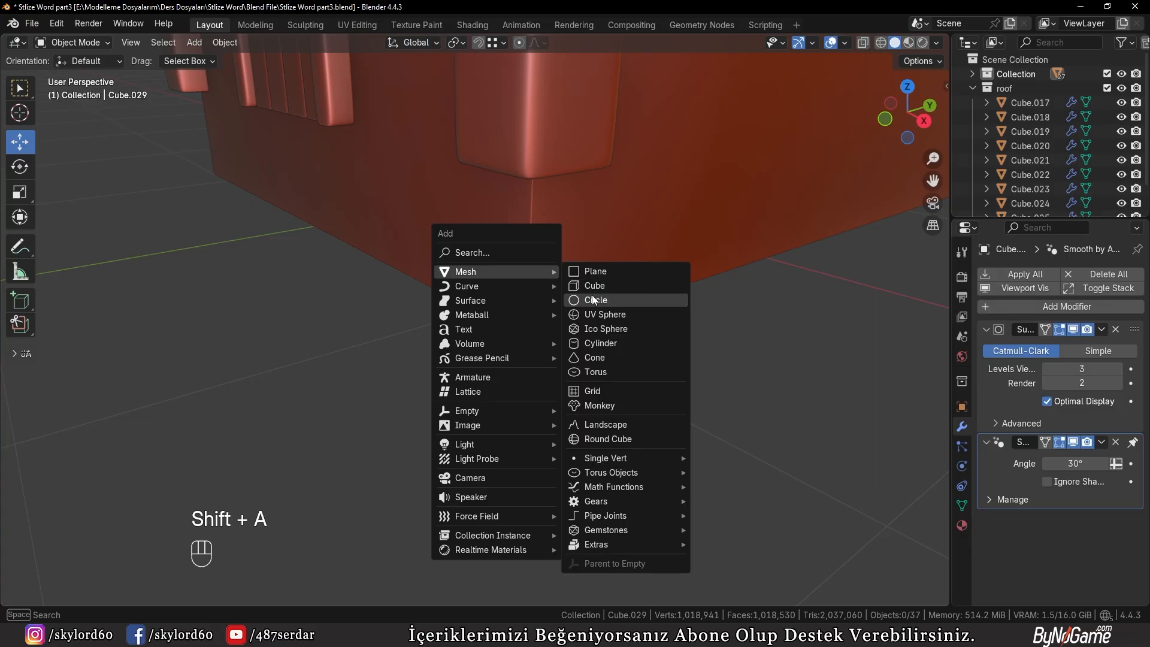
click(598, 315)
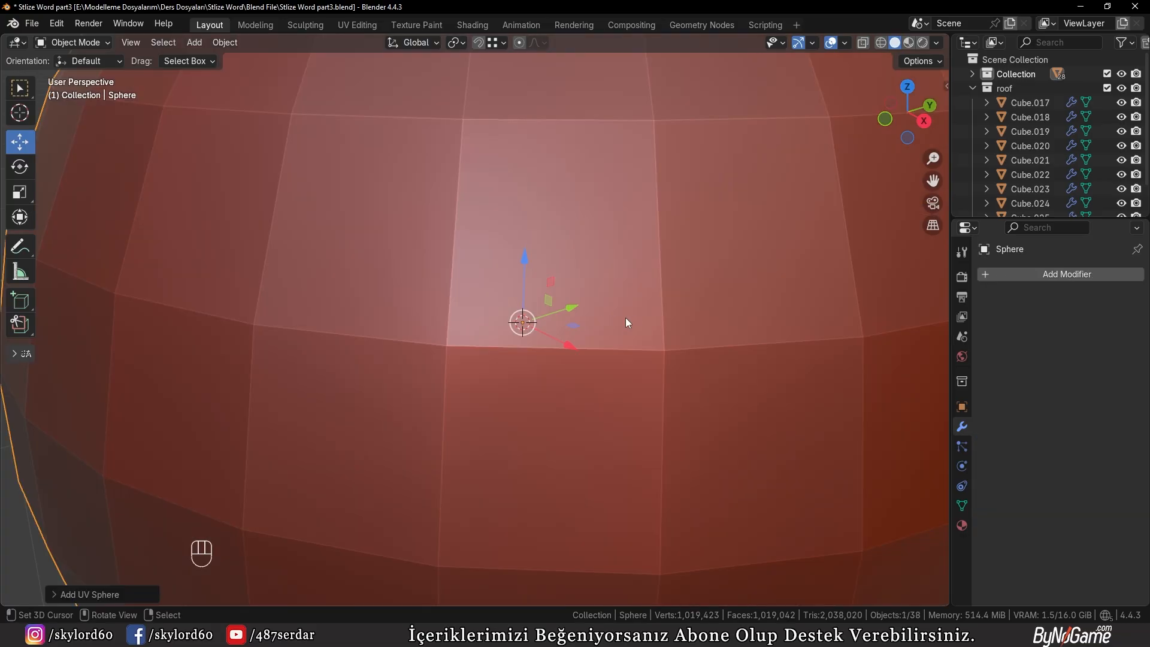
scroll(689, 321, down, 4)
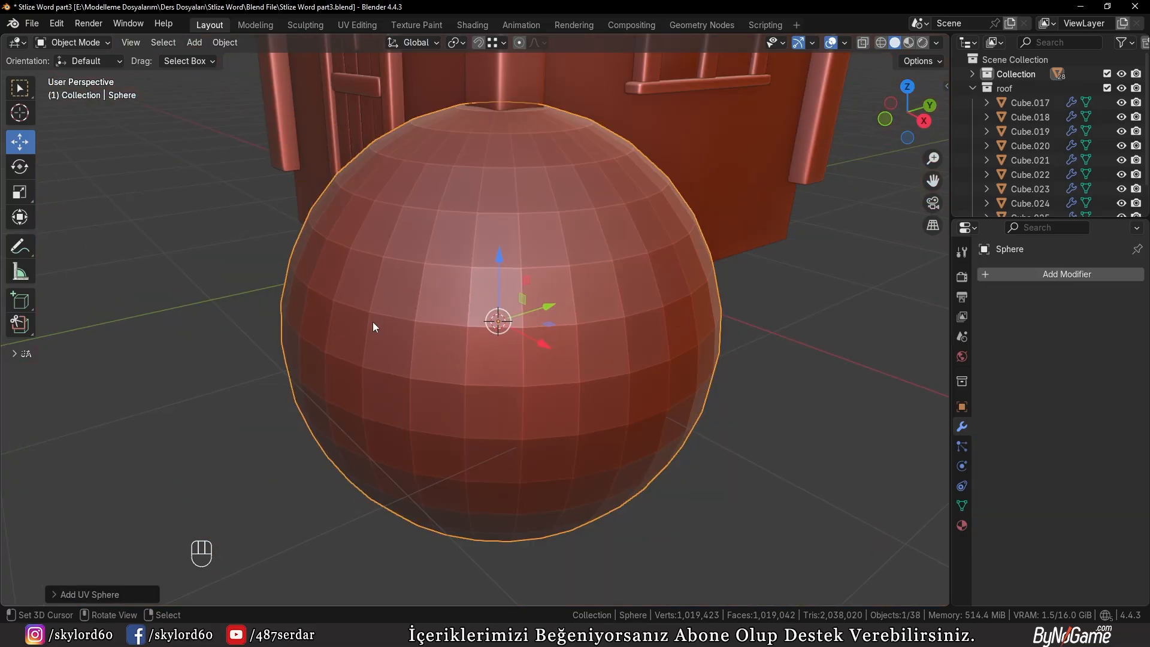
click(117, 595)
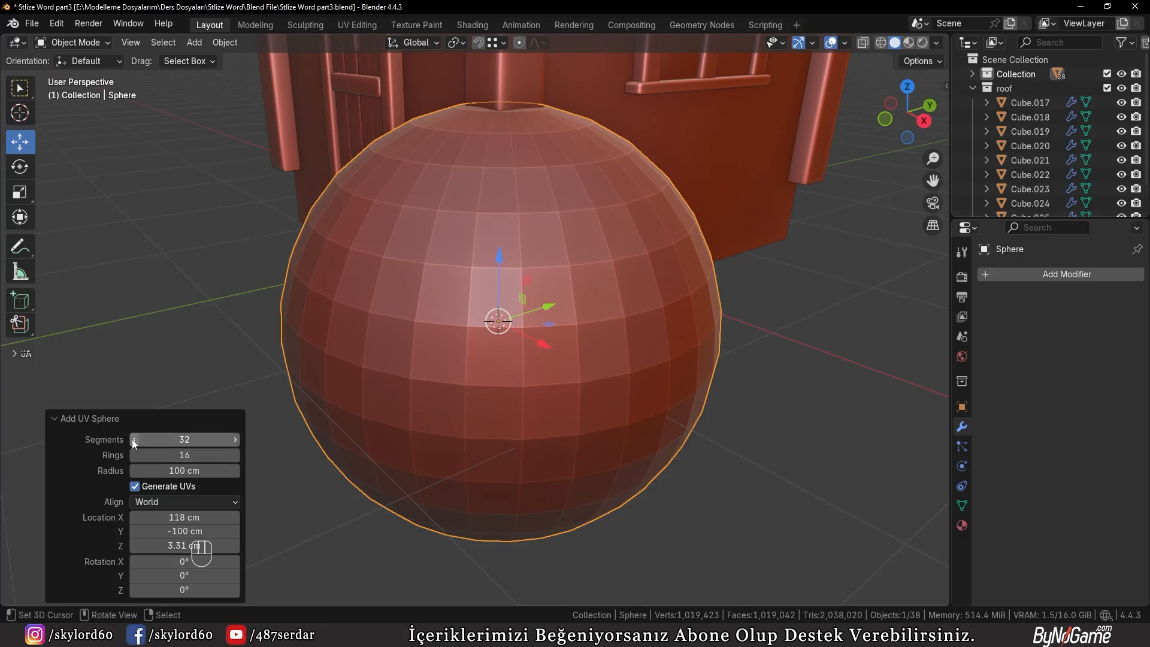
click(124, 422)
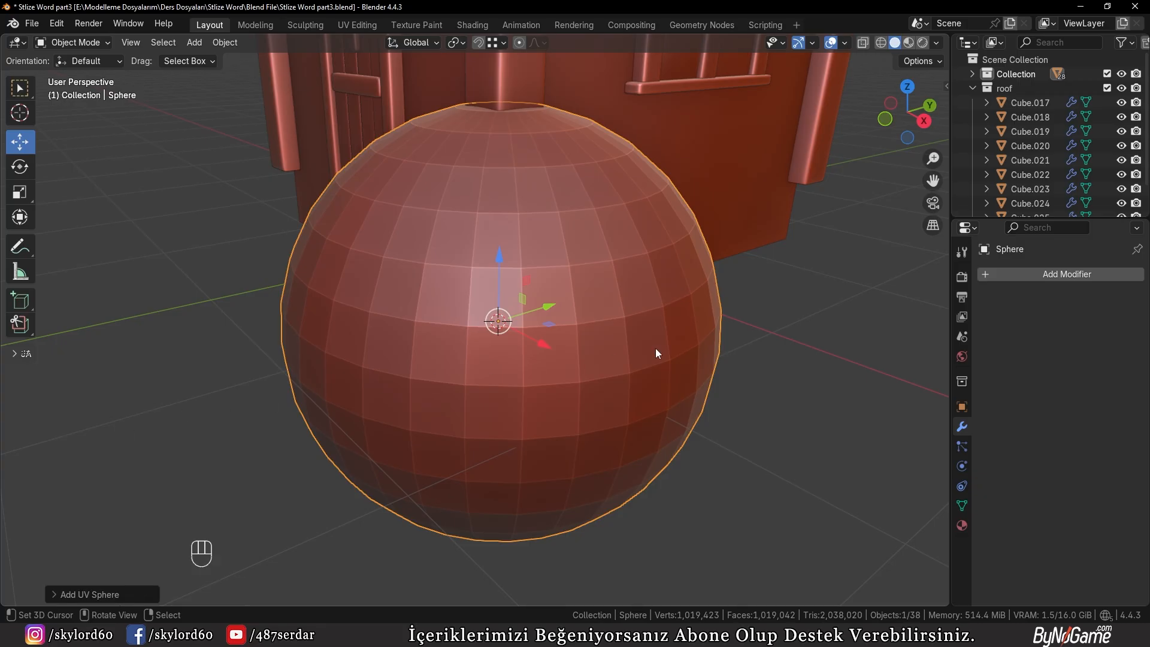
Shade the sphere auto smooth and give it a level 1 subdivision
key(w)
click(690, 317)
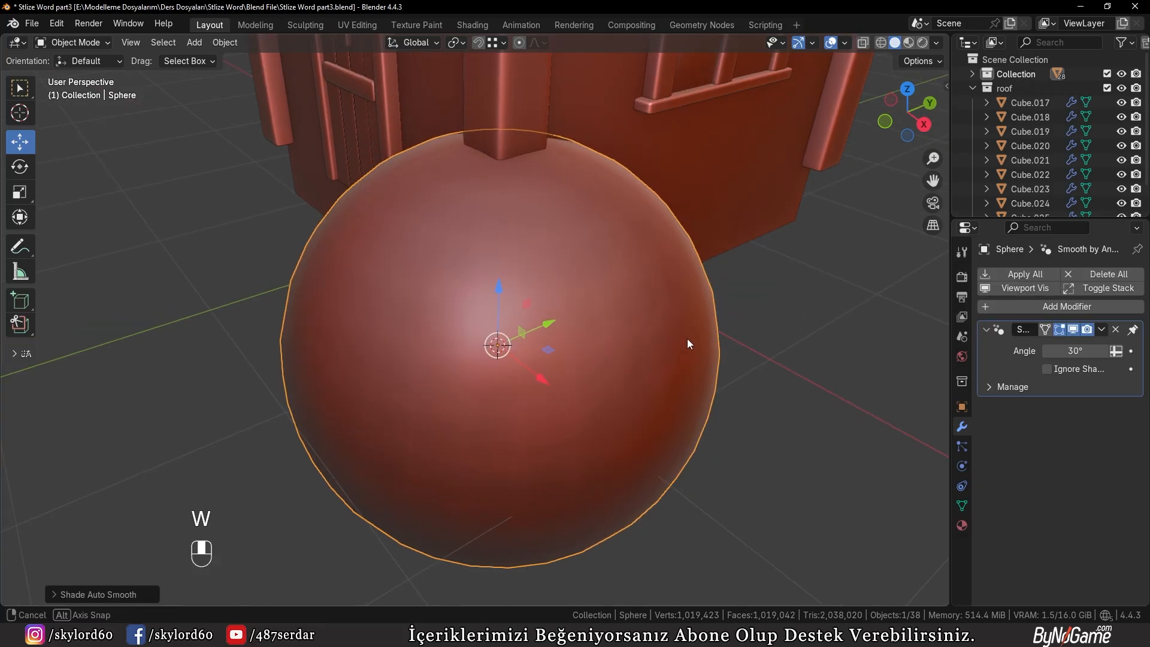
key(ctrl+1)
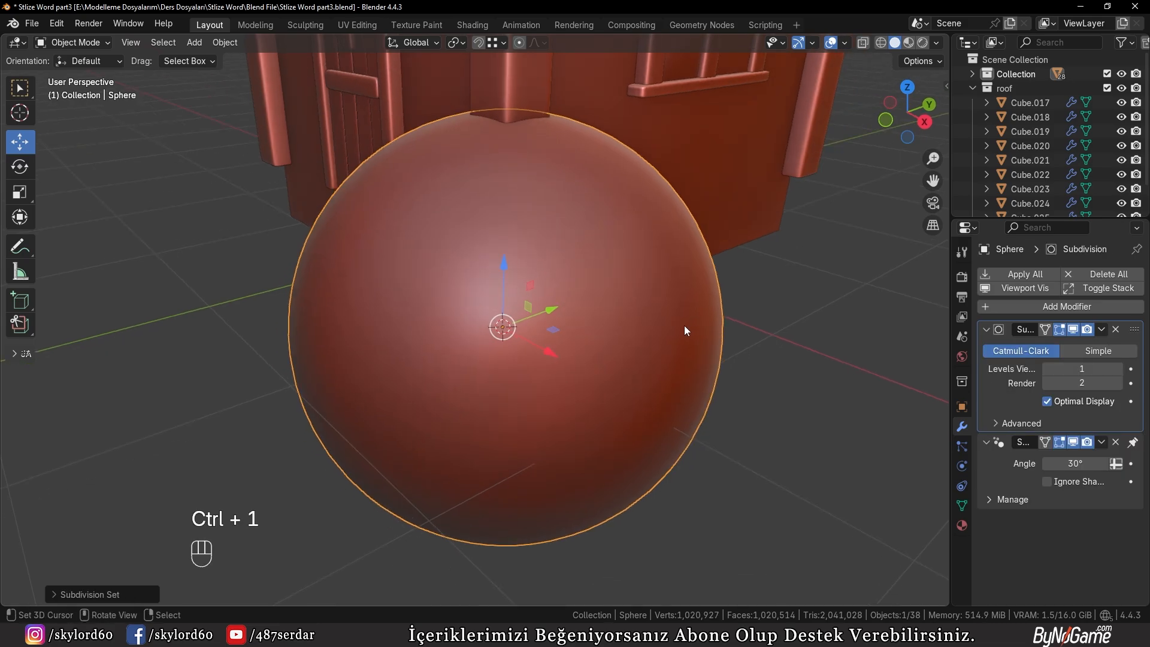
key(ctrl+z)
click(776, 374)
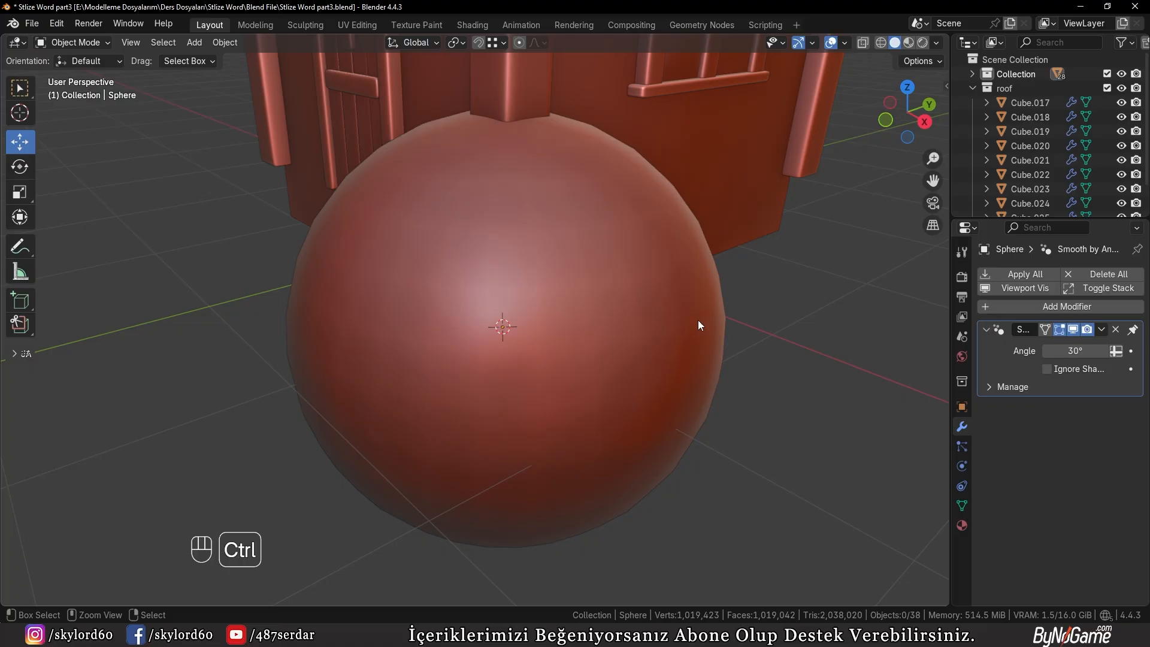
key(ctrl+1)
click(685, 327)
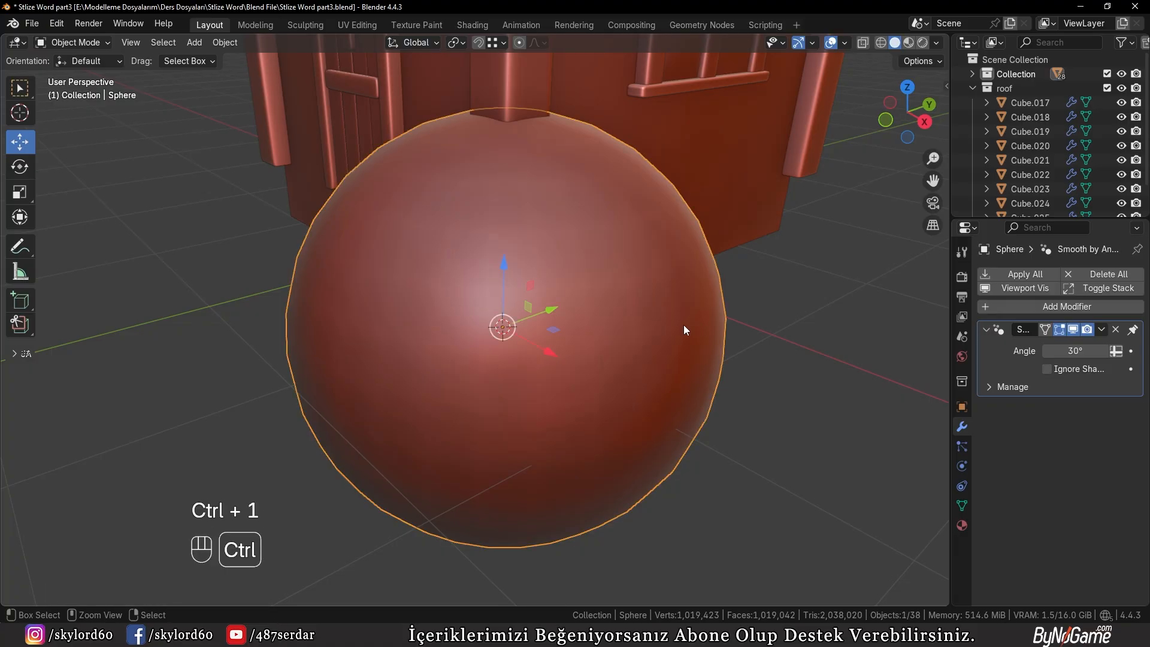
key(ctrl+1)
key(a)
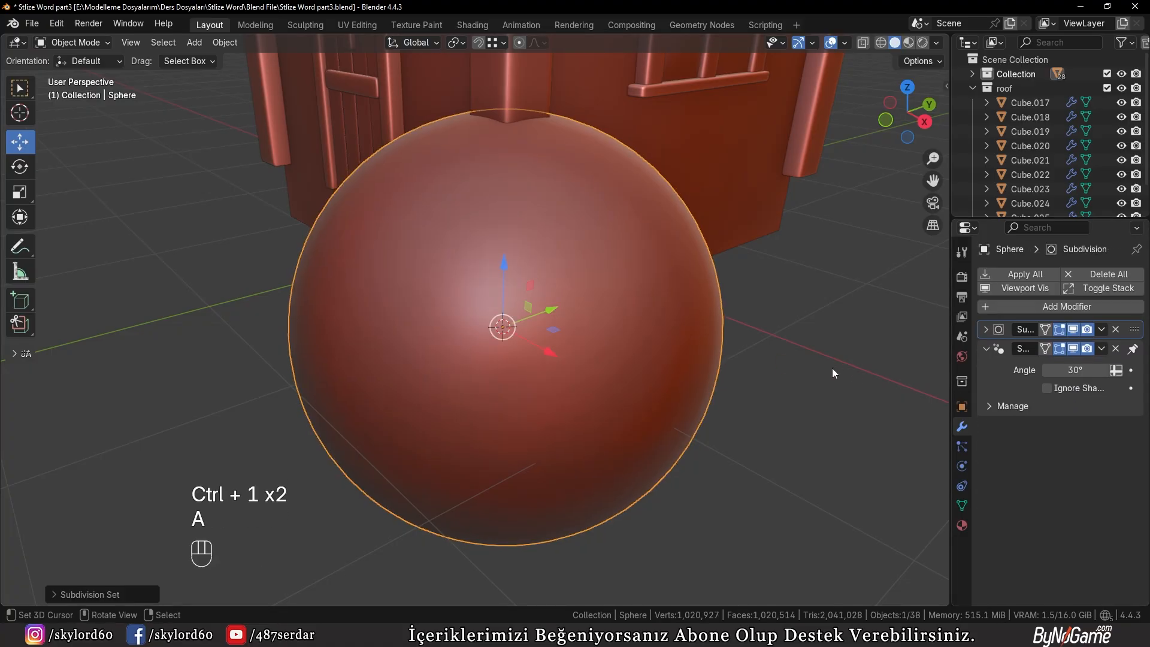
Move the sphere into a new collection named "Bina Zemin Taşları"
scroll(825, 368, down, 2)
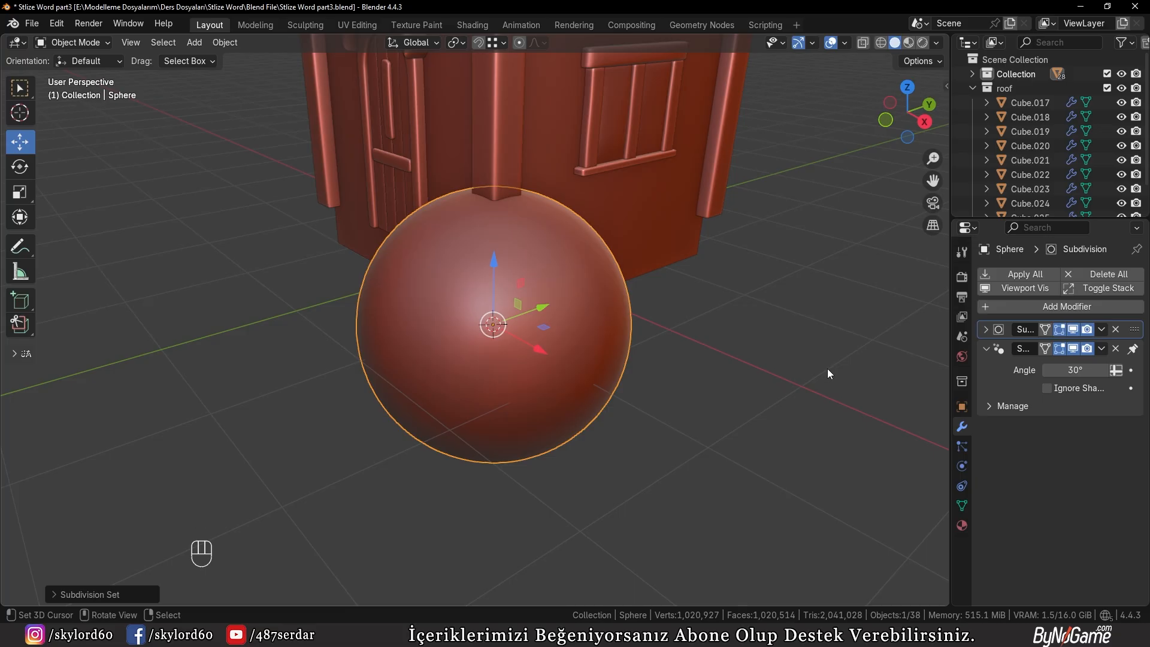
key(m)
click(820, 369)
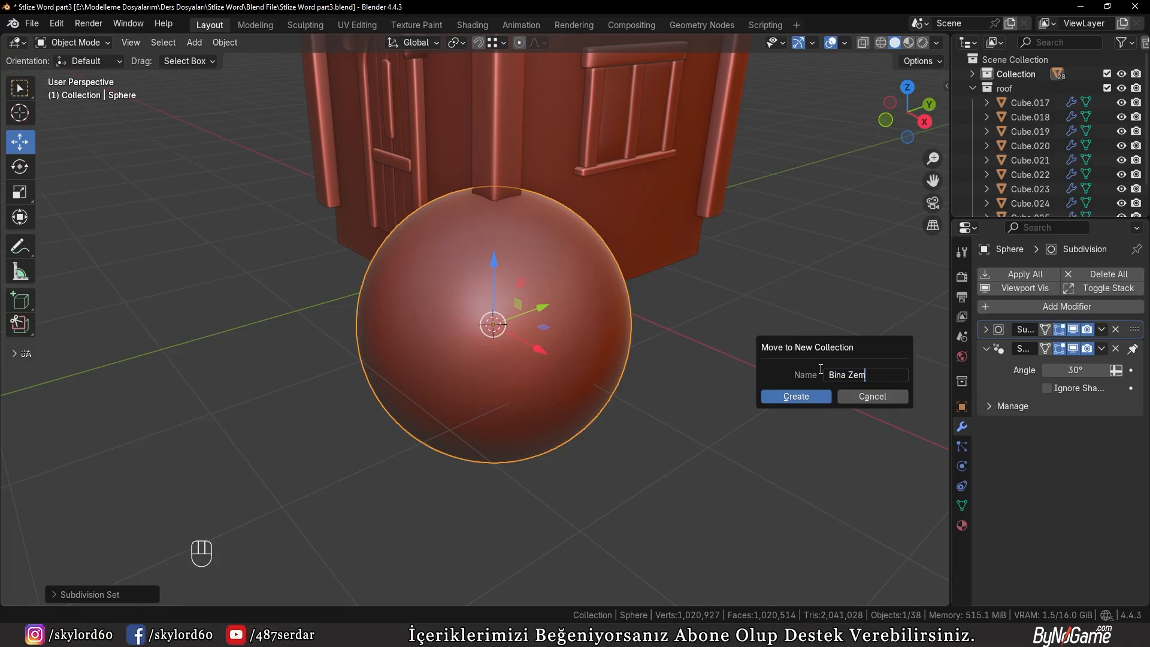
key(Return)
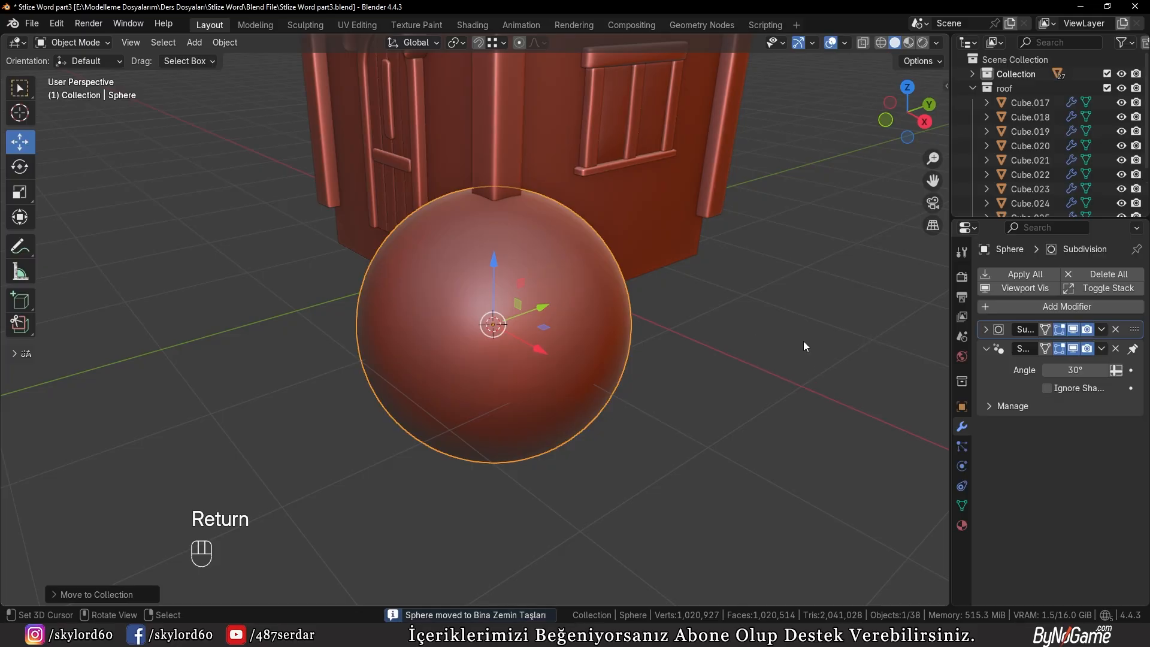
Look at the sphere's mesh in Edit Mode and delete the sphere from the scene
key(KP_Decimal)
key(Tab)
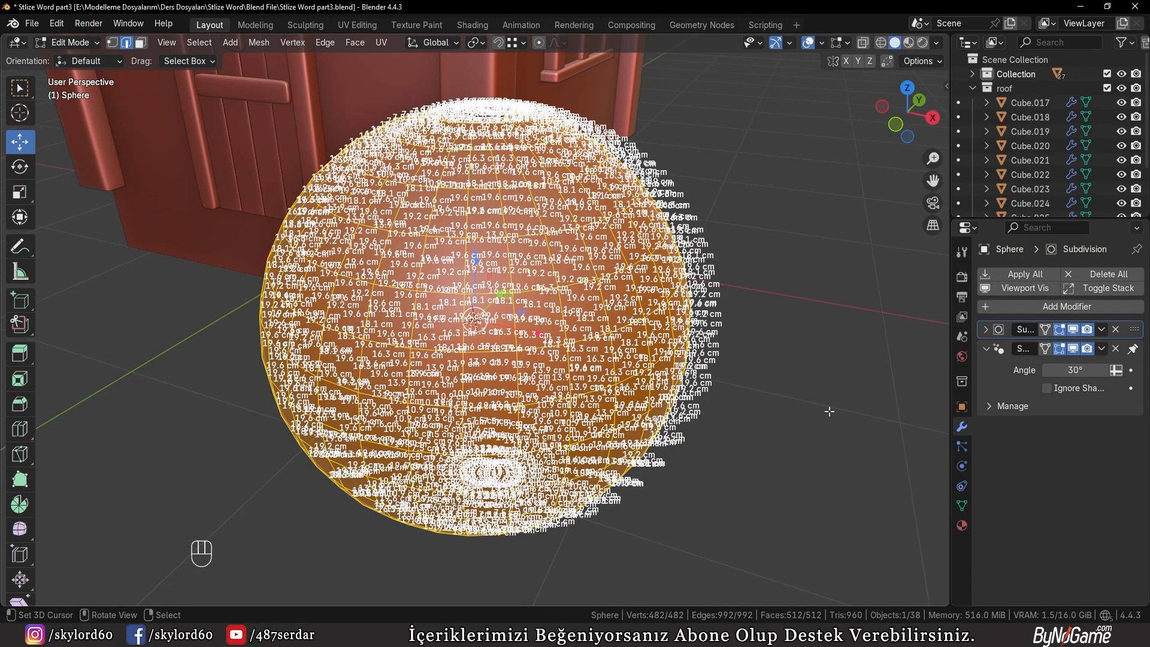
key(Tab)
key(x)
click(829, 411)
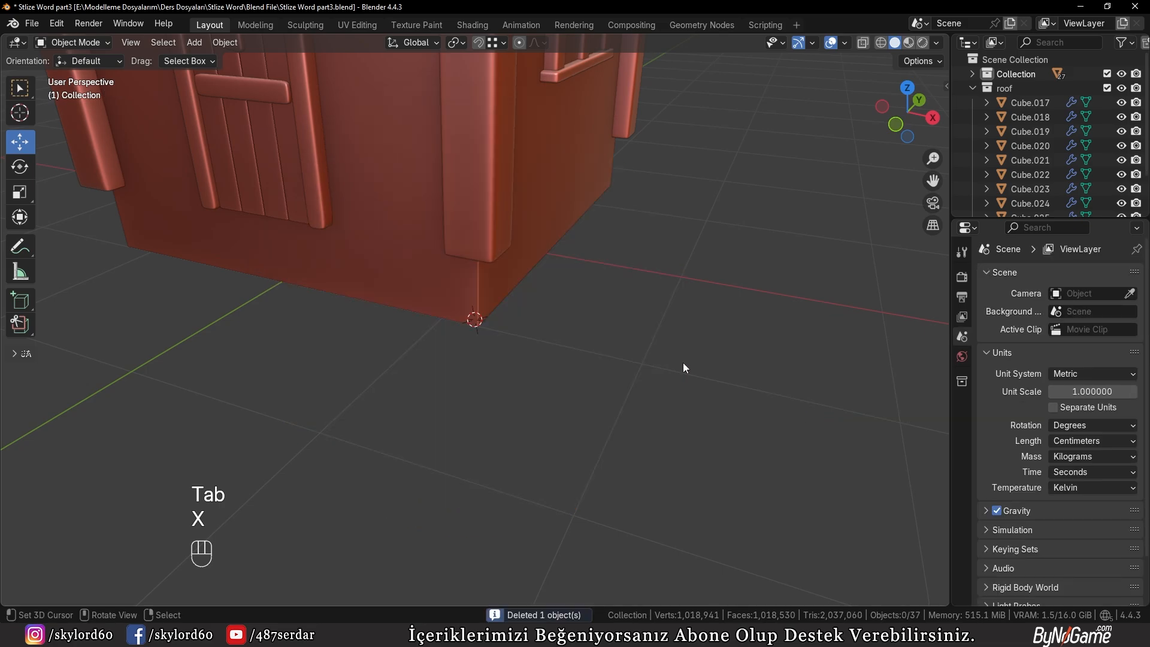
Duplicate a chimney brick, place the copy at the house's front bottom corner, and move it out of the wall along X
middle_drag(683, 361, 605, 252)
click(571, 69)
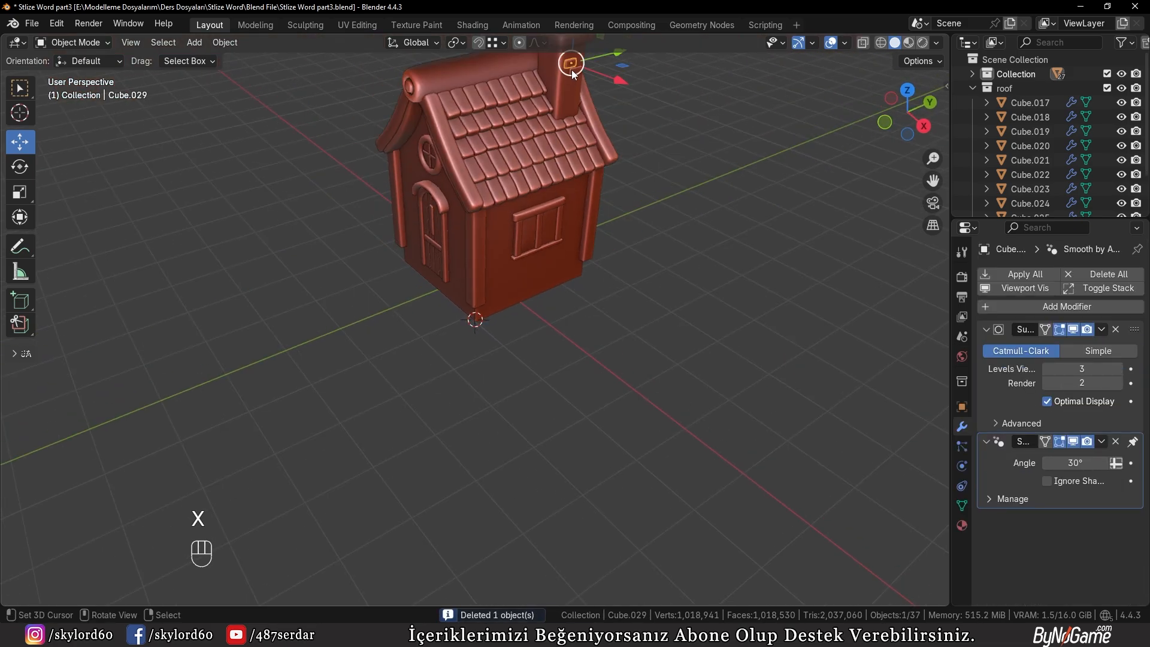
right_click(578, 67)
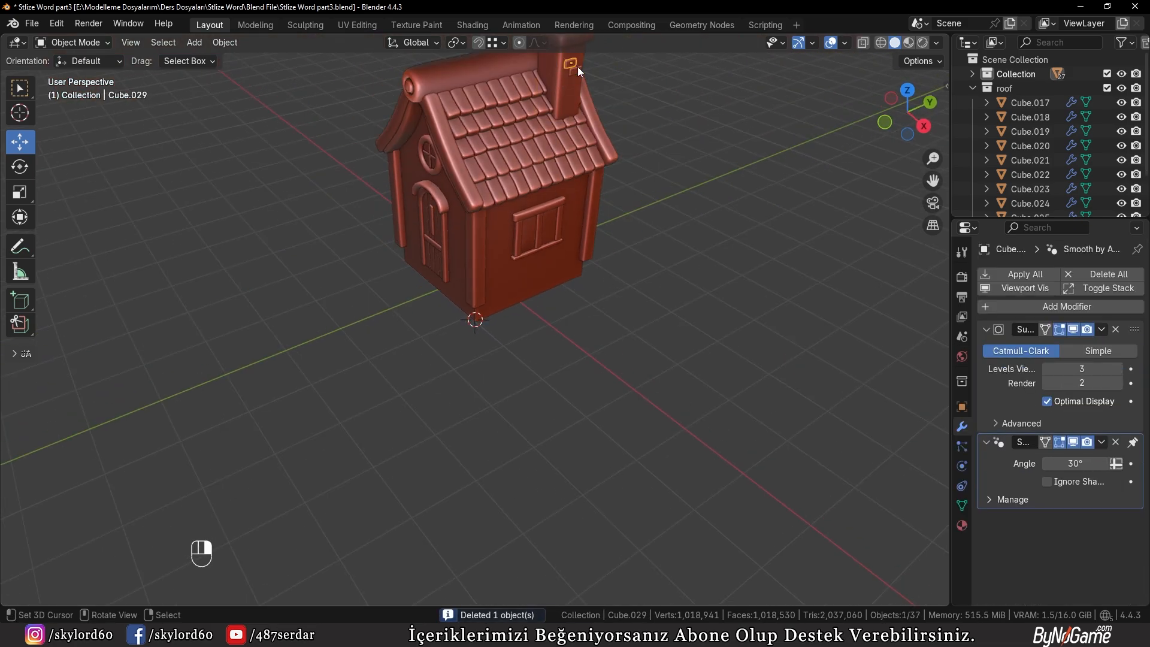
right_click(577, 67)
right_click(578, 69)
right_click(579, 68)
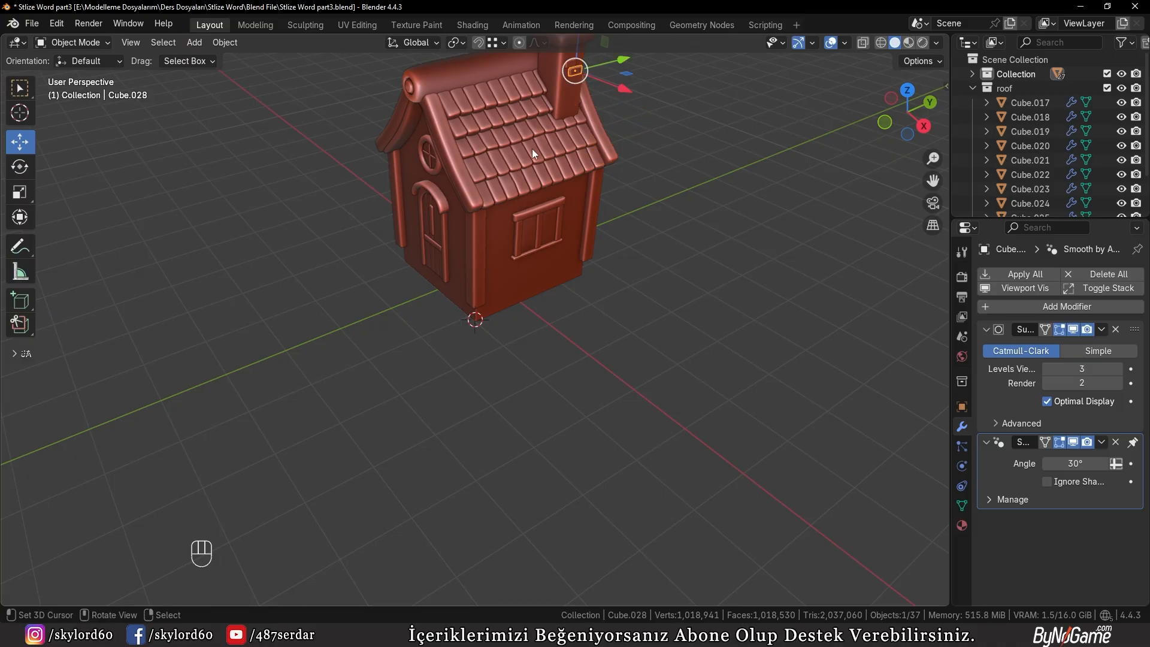
scroll(539, 168, up, 4)
key(shift+d)
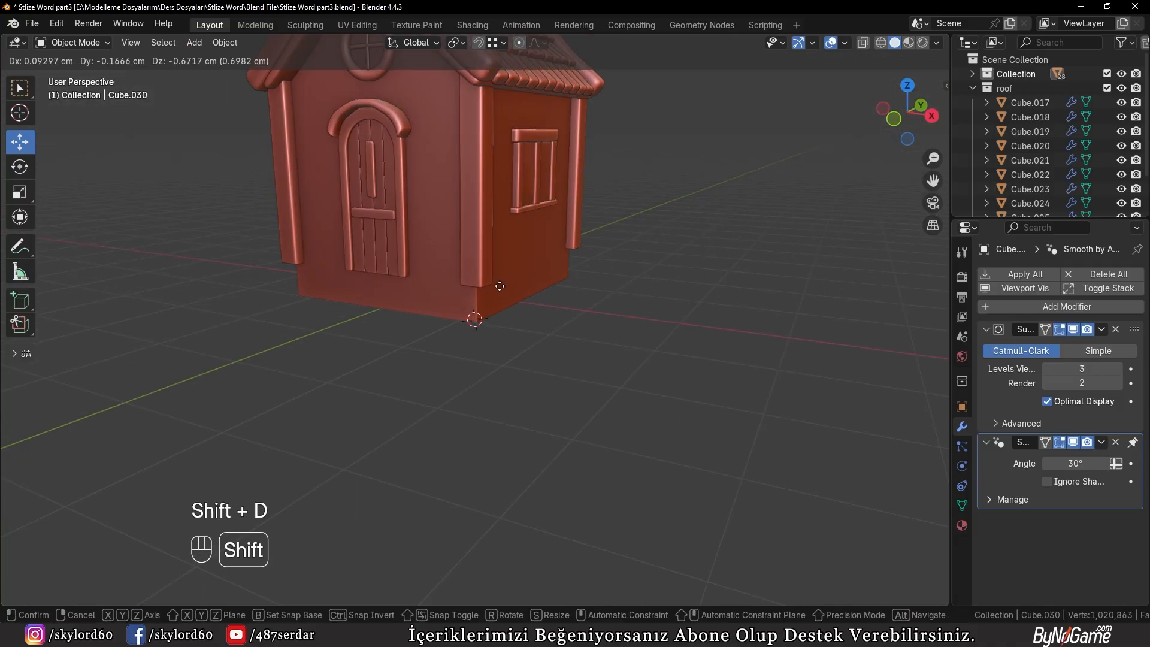
ctrl+click(481, 324)
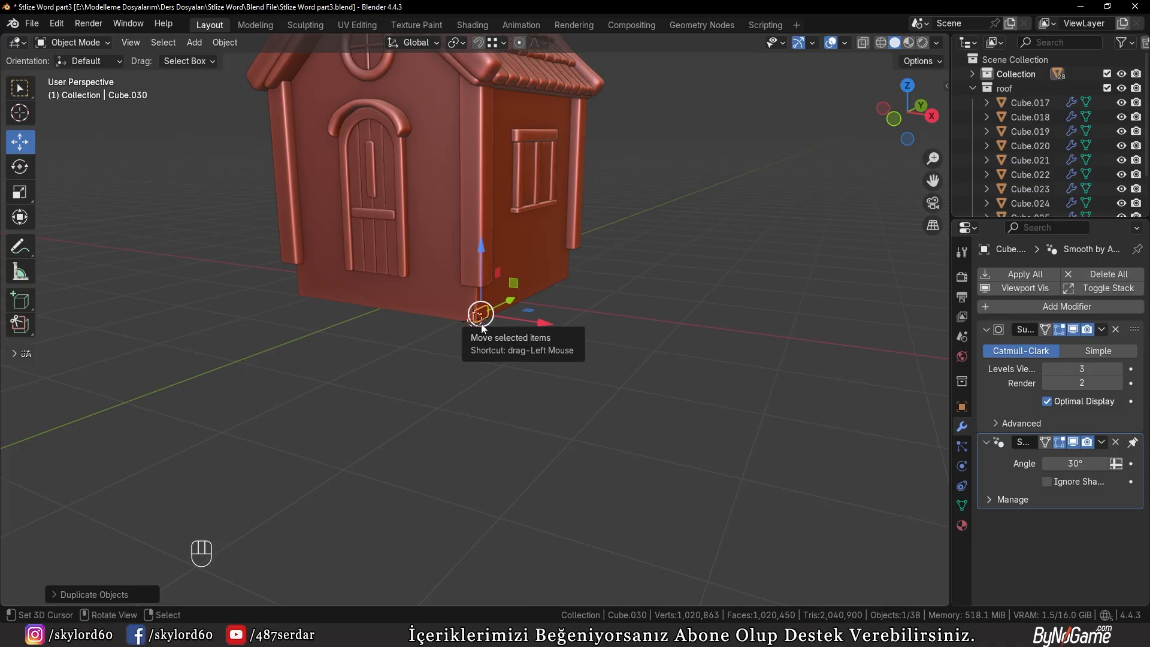
key(KP_Decimal)
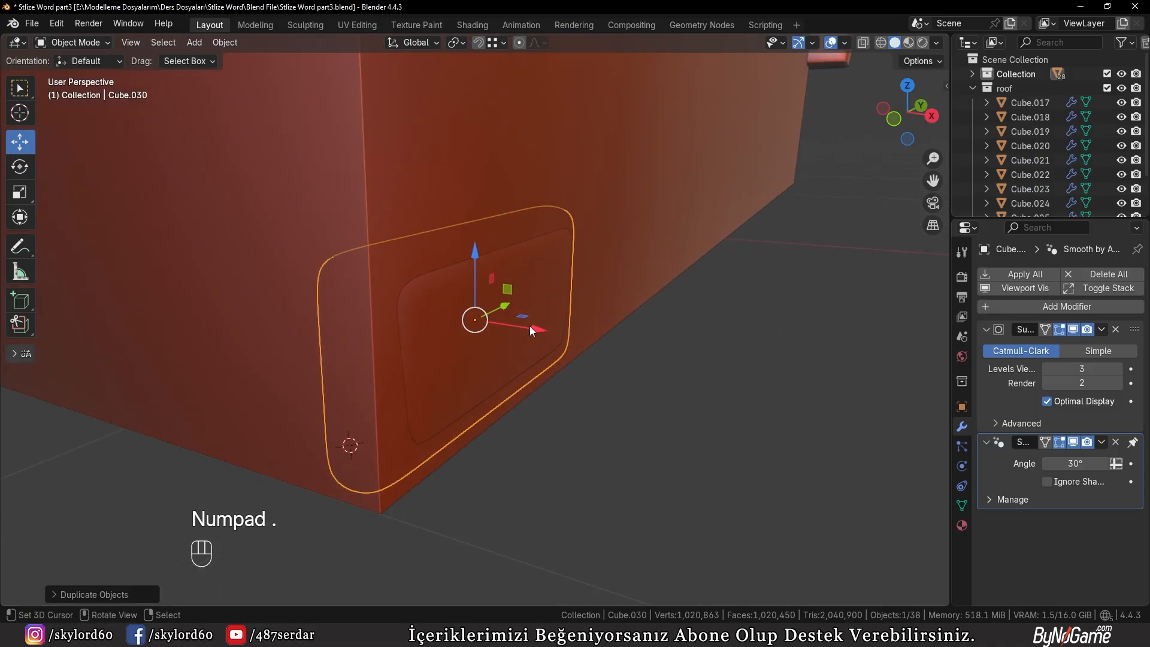
mouse_move(529, 325)
middle_down()
mouse_move(642, 354)
mouse_move(569, 390)
mouse_move(613, 390)
mouse_move(659, 354)
middle_up()
Move the vertices on the copied brick's outer side outward along X to thicken it
key(Tab)
key(3)
key(z)
click(530, 387)
key(1)
key(b)
mouse_move(558, 209)
mouse_down()
mouse_move(624, 379)
mouse_move(635, 444)
mouse_up()
drag(639, 324, 701, 333)
key(z)
click(766, 352)
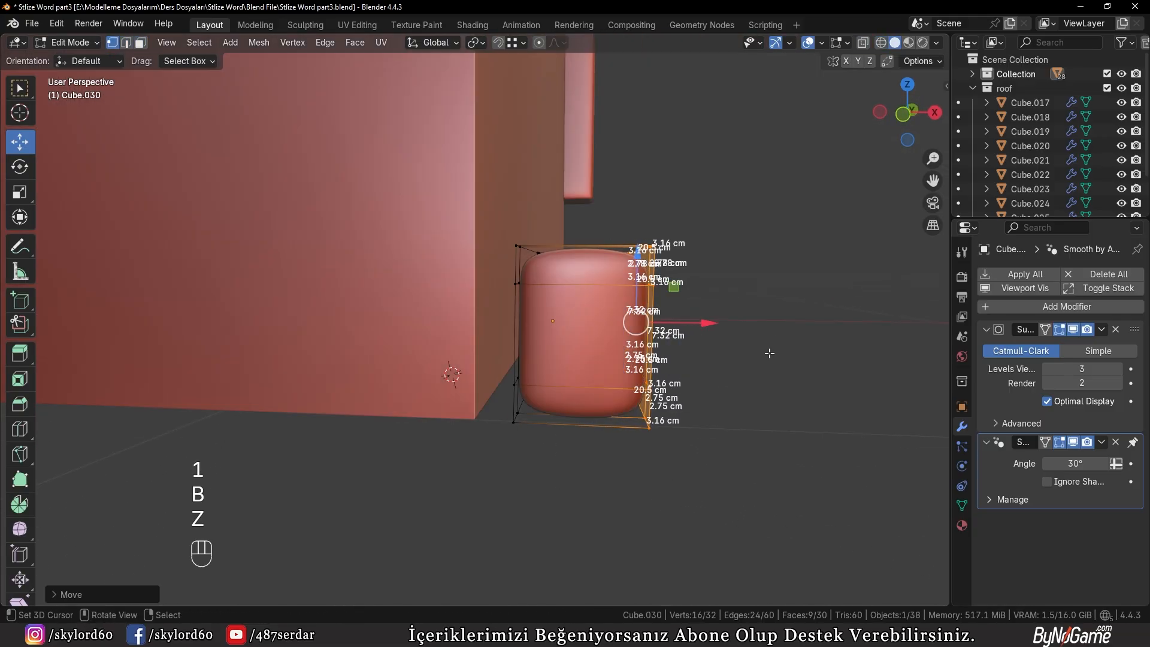
middle_drag(768, 353, 599, 380)
Select the stone's two inner edge loops near its ends and scale them closer together along Y for rounder ends
key(Tab)
key(Tab)
key(a)
key(a)
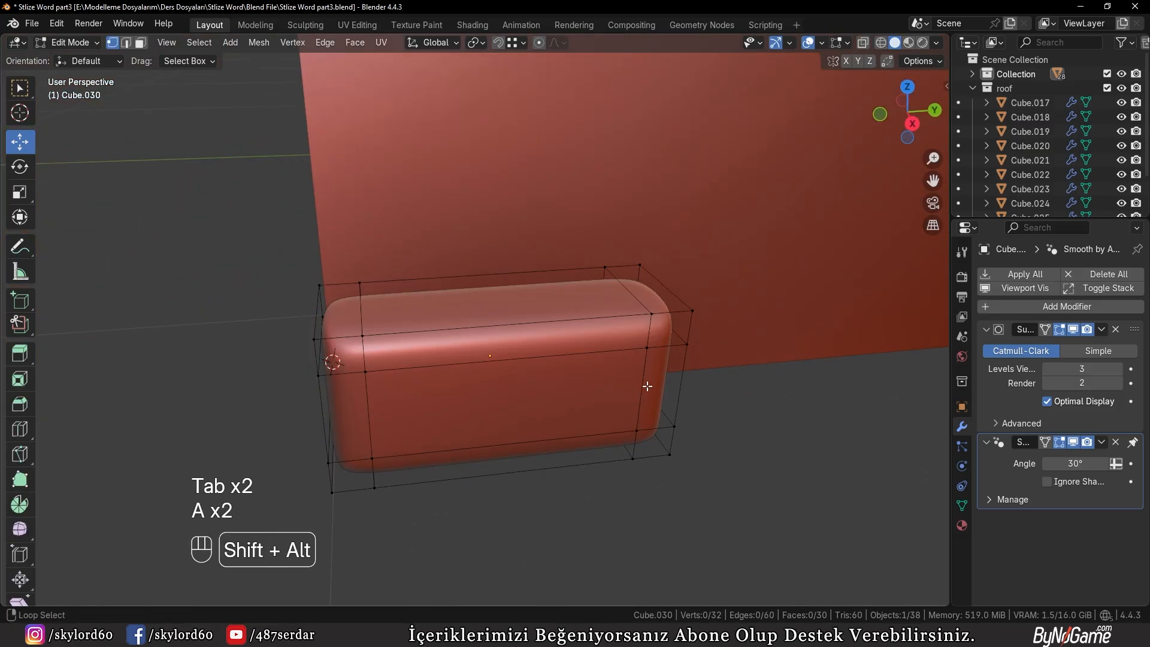
alt+shift+click(646, 386)
alt+shift+click(379, 399)
key(s)
key(y)
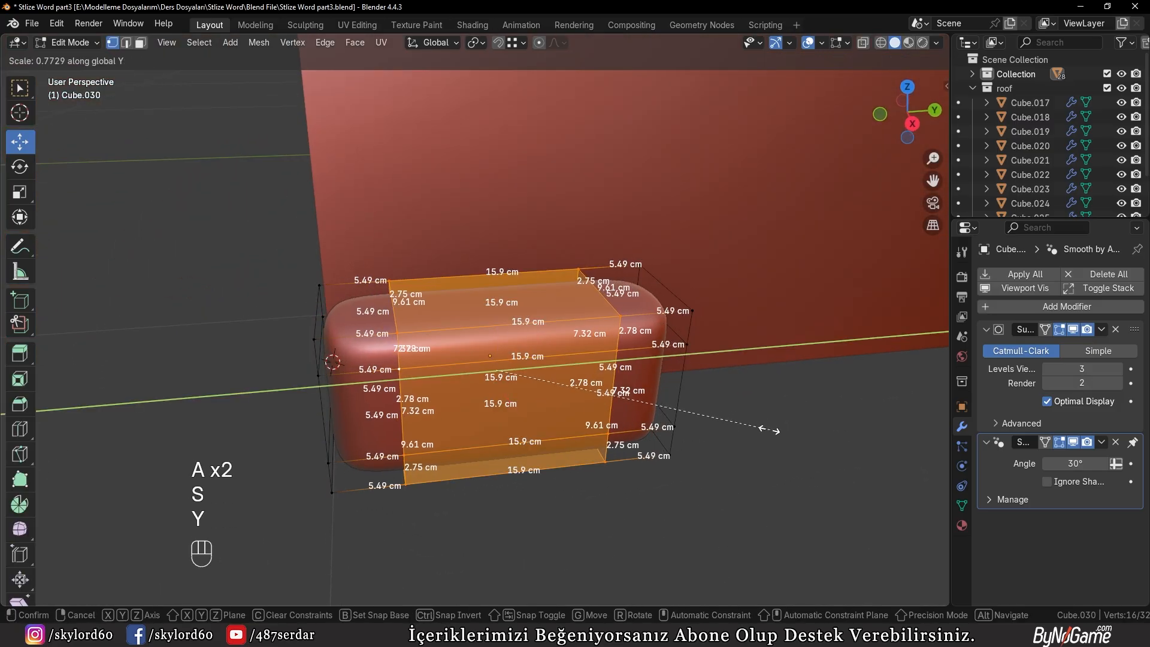
click(675, 441)
mouse_move(675, 442)
middle_down()
mouse_move(654, 419)
mouse_move(680, 436)
mouse_move(673, 457)
middle_up()
key(a)
key(a)
key(Tab)
key(Tab)
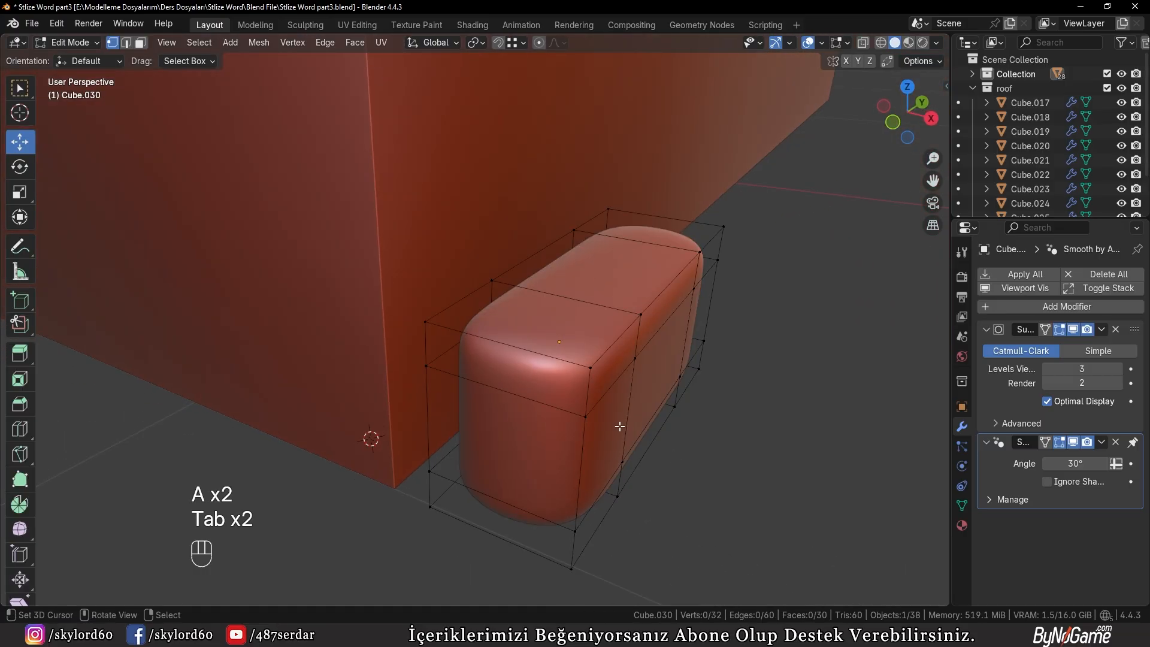
Add a centred loop cut through the stone's thickness and scale it along Z and Y to bulge the middle
middle_drag(616, 423, 610, 419)
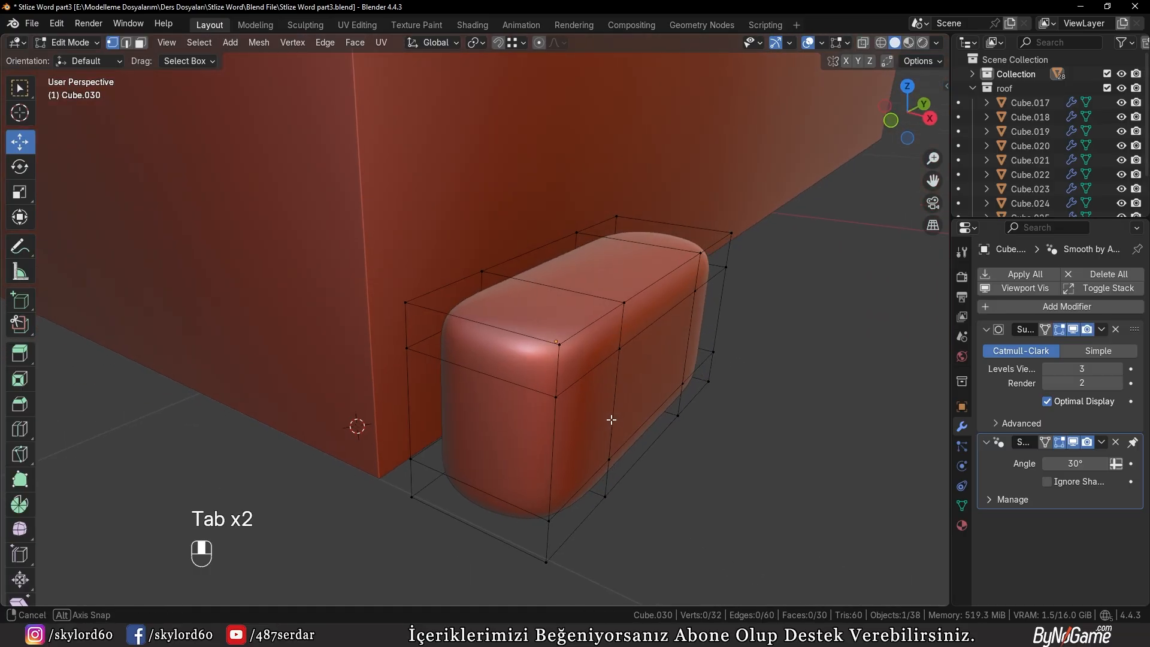
key(ctrl+r)
click(541, 347)
right_click(542, 347)
key(s)
key(z)
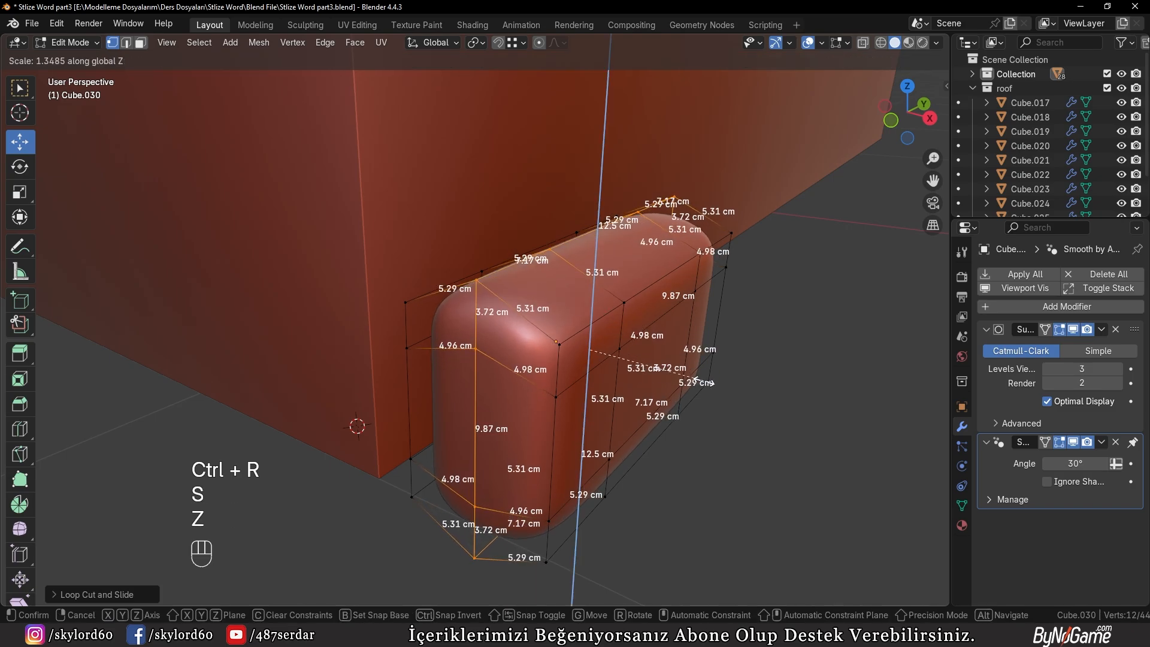
click(706, 380)
middle_drag(706, 381, 729, 400)
key(s)
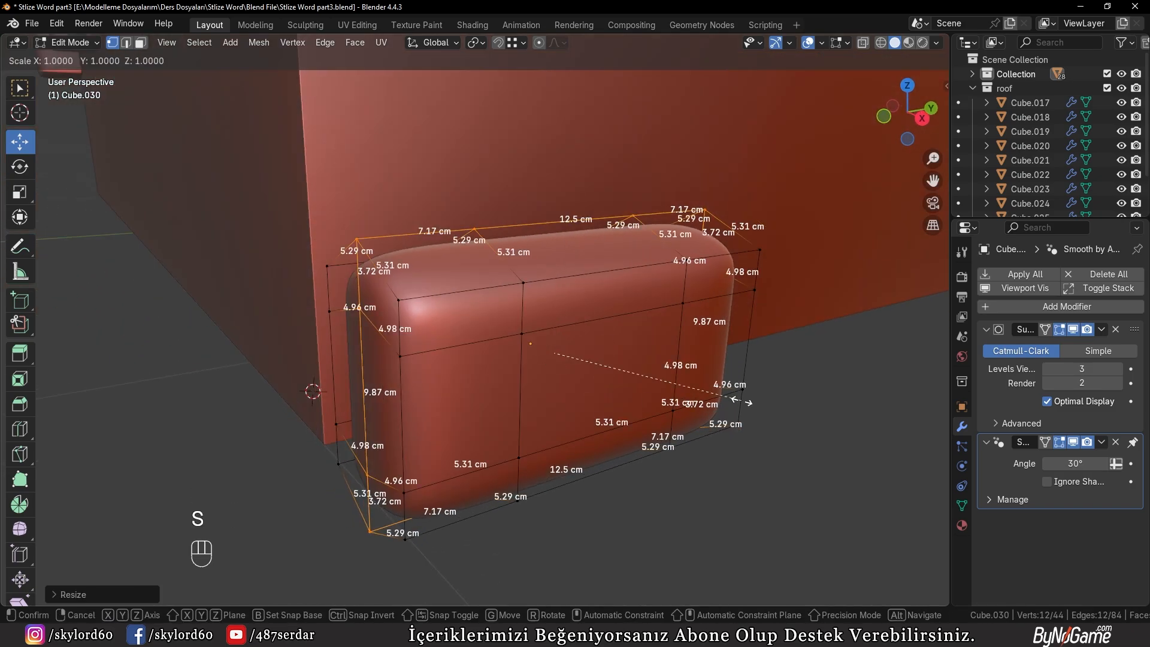
key(y)
click(657, 401)
key(Tab)
mouse_move(656, 400)
middle_down()
mouse_move(729, 419)
mouse_move(666, 413)
middle_up()
key(Tab)
key(Tab)
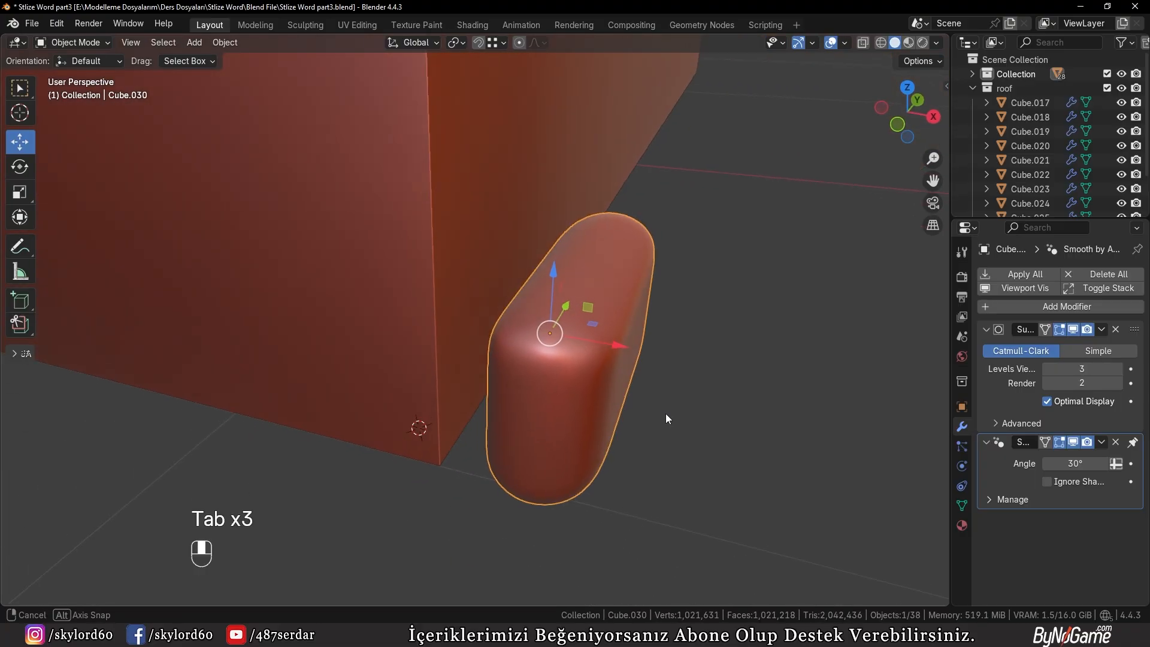
Scale the stone along X to adjust its thickness and undo the last change
key(s)
key(x)
click(576, 351)
key(s)
key(x)
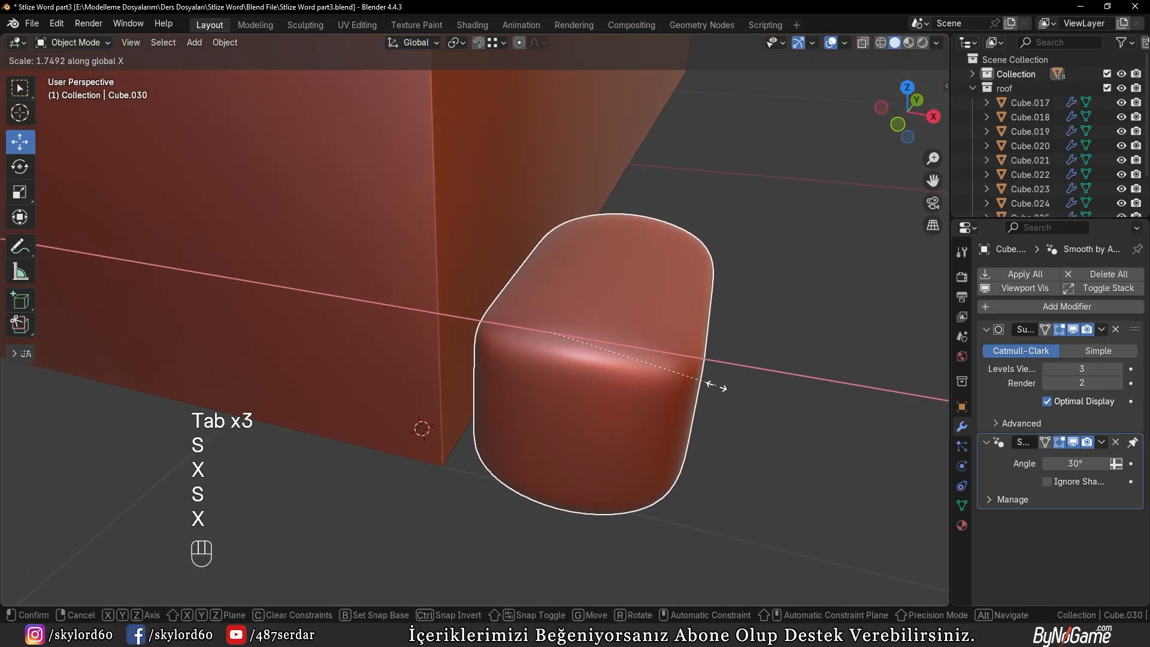
click(647, 373)
middle_drag(647, 374, 402, 418)
key(ctrl+z)
Move the stone against the side wall and align it with the wall's bottom corner in the right view
key(g)
click(371, 411)
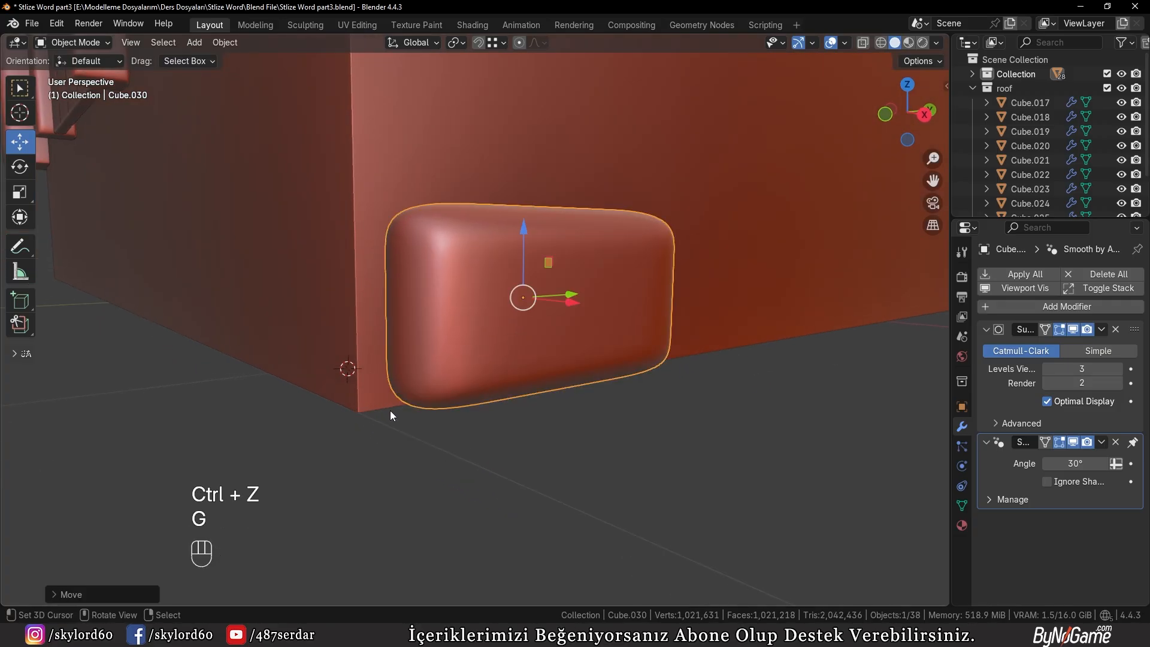
key(KP_1)
key(KP_3)
key(KP_Decimal)
key(g)
click(385, 422)
Duplicate the stone three times to form a block of two rows with two stones each at the corner
scroll(386, 422, down, 4)
key(shift+d)
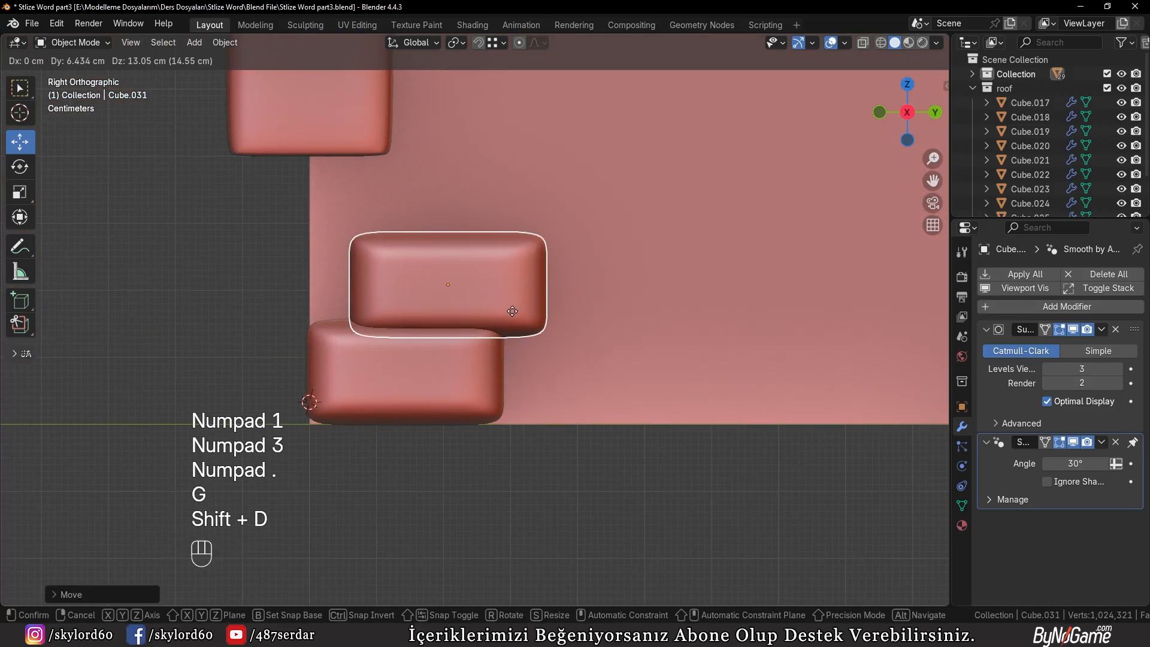
click(462, 310)
key(g)
click(456, 306)
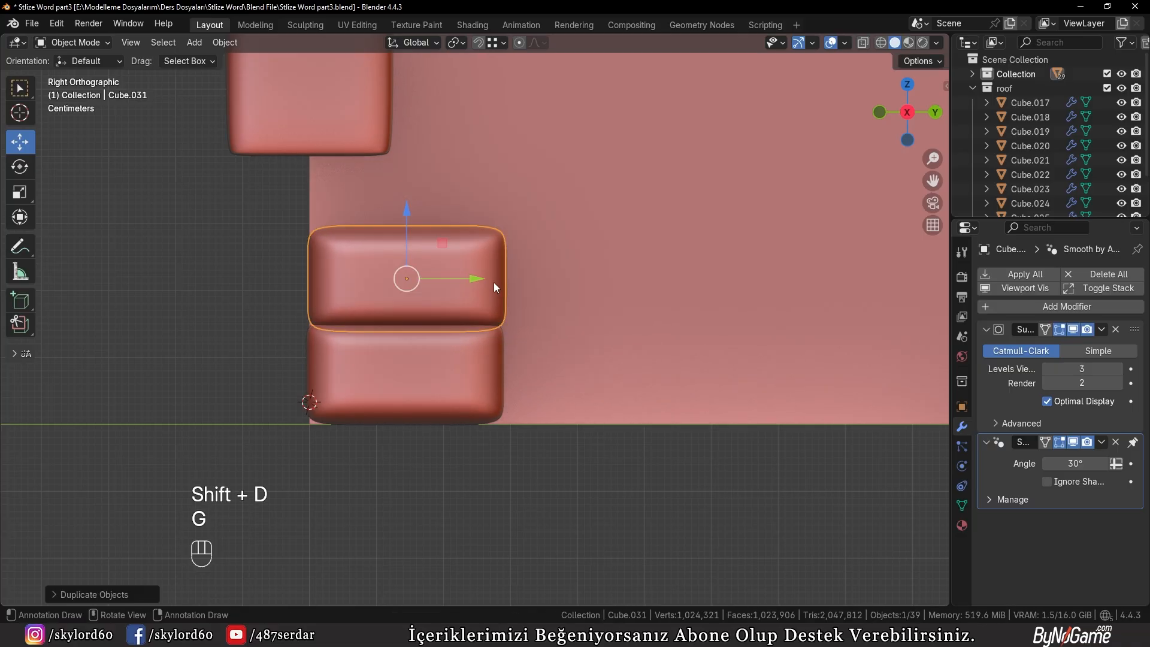
key(shift+d)
click(623, 360)
key(shift+d)
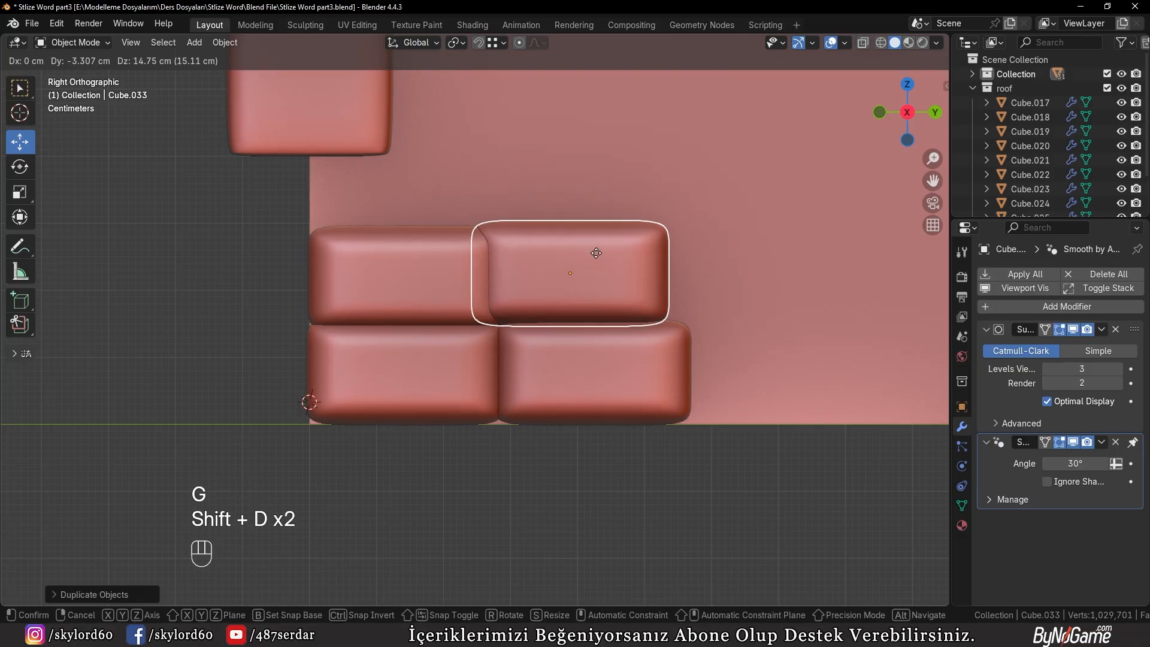
click(621, 268)
Start a third row with two offset duplicates and extend each of the two lower rows by one stone
key(shift+d)
shift+click(554, 202)
shift+middle_drag(555, 203, 482, 233)
key(shift+d)
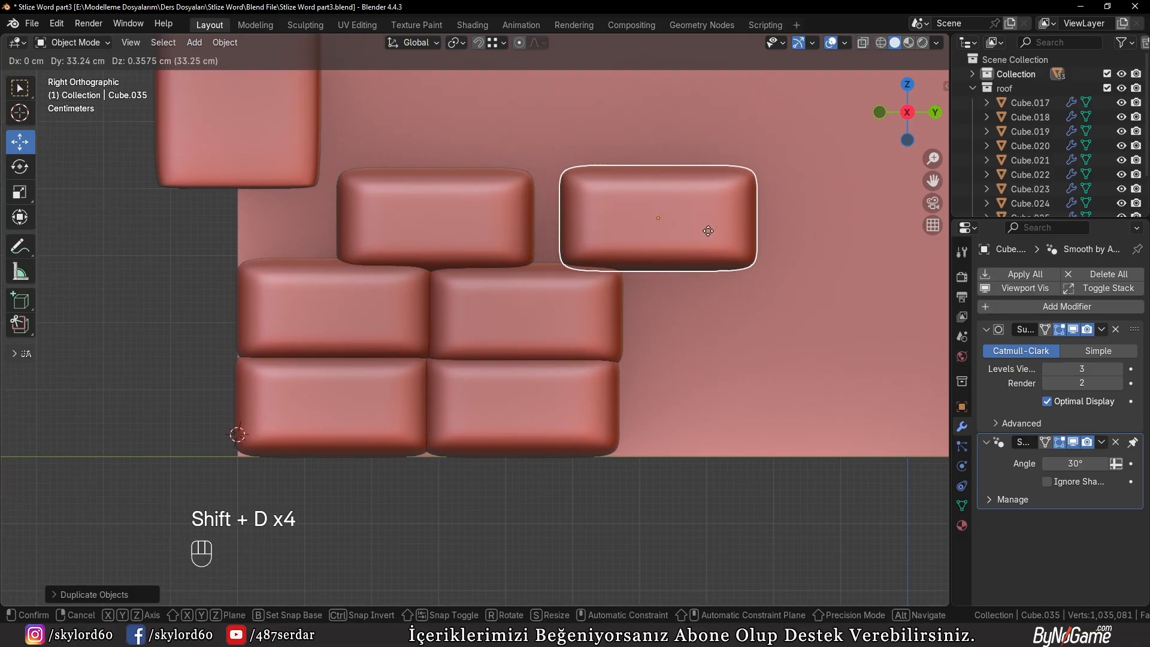
shift+click(678, 230)
key(shift+d)
shift+click(741, 324)
key(shift+d)
click(758, 425)
Duplicate one more staggered stone onto the end of the middle, top and bottom rows
shift+middle_drag(759, 425, 569, 422)
key(shift+d)
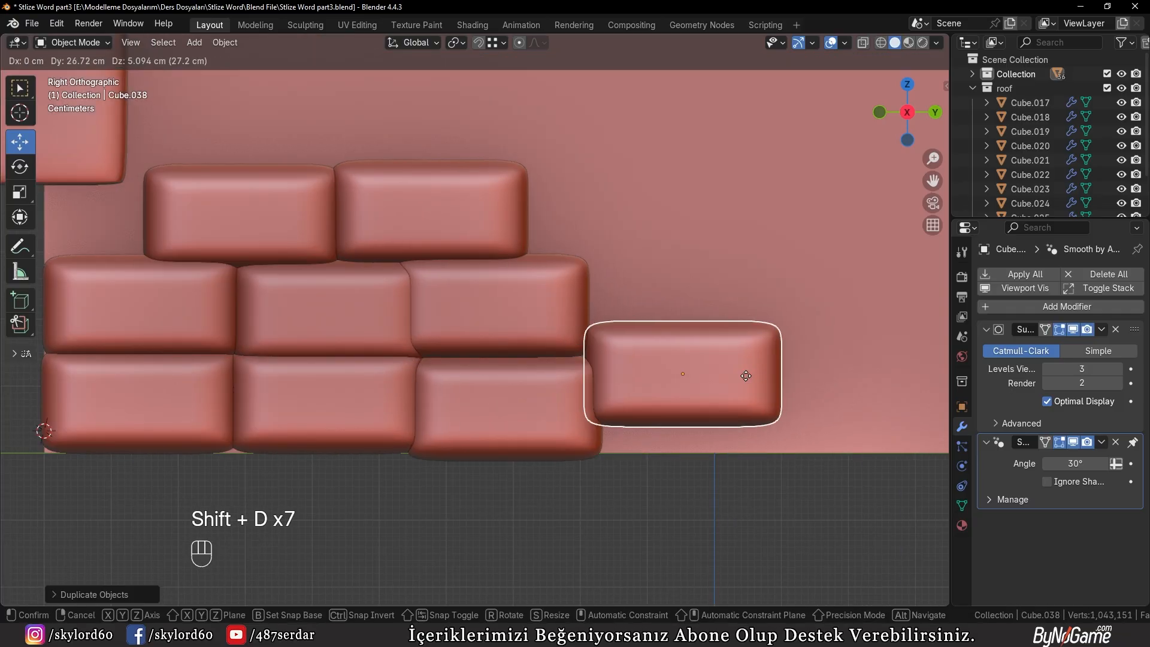
click(738, 347)
key(KP_1)
key(KP_3)
key(shift+d)
click(601, 253)
Continue all three stone rows along the wall with another duplicate in each
key(shift+d)
click(690, 478)
shift+middle_drag(690, 478, 441, 439)
key(shift+d)
click(580, 248)
key(shift+d)
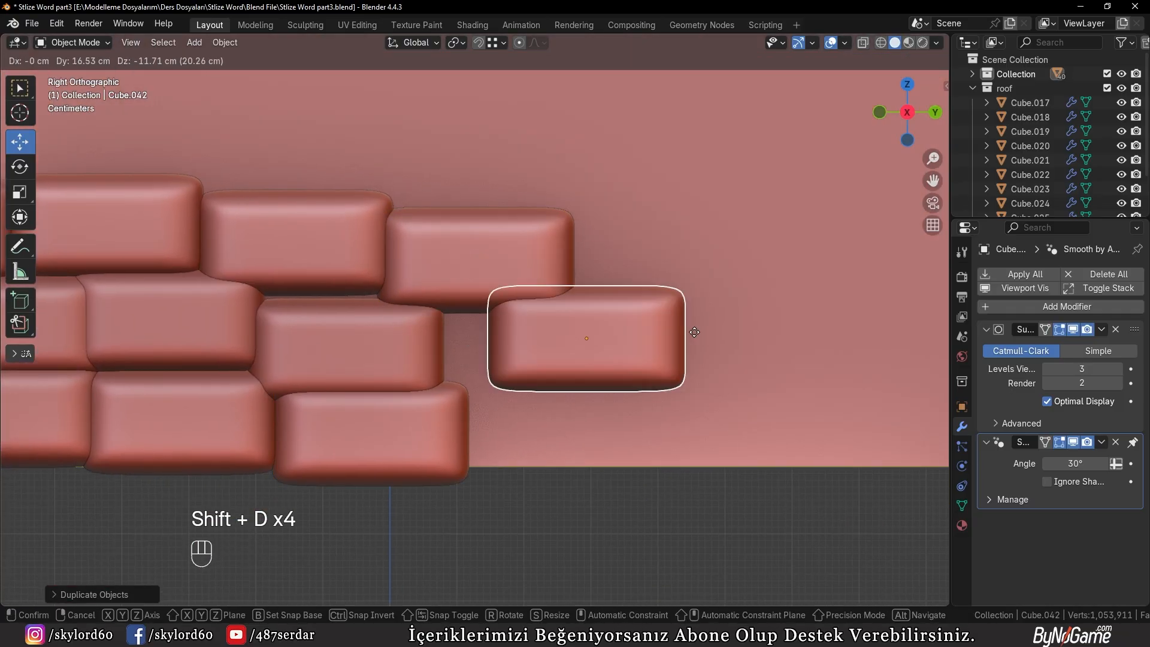
click(633, 332)
key(shift+d)
click(653, 421)
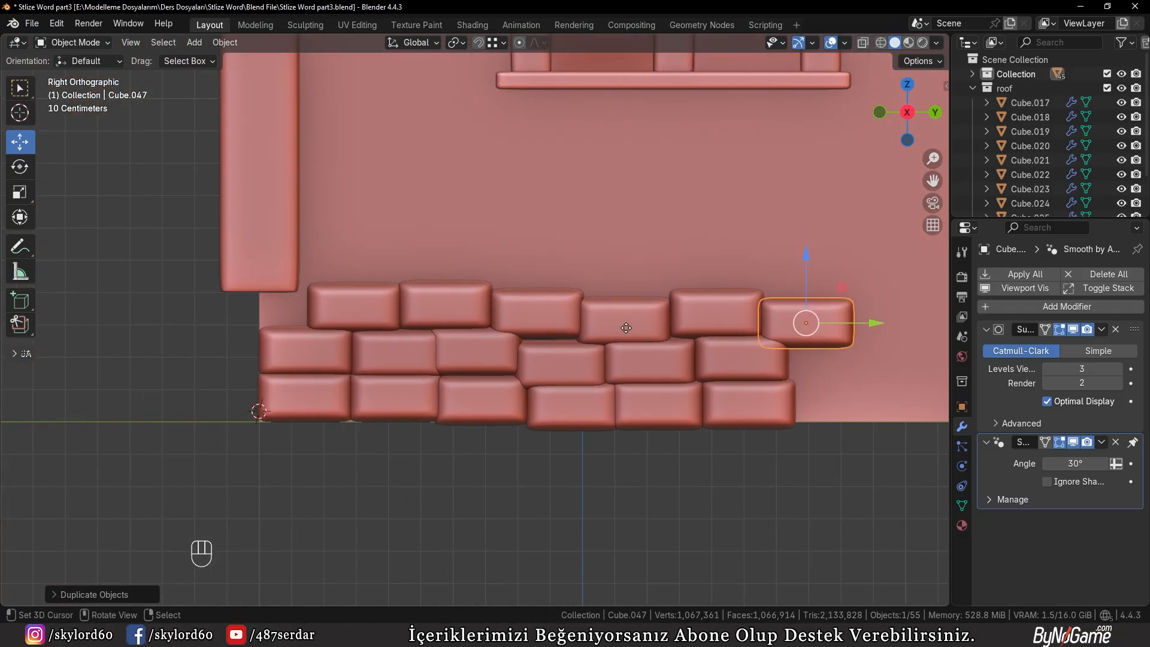
Shift individual stones near the corner along Y to close gaps and stagger the joints
scroll(362, 318, up, 2)
shift+middle_drag(363, 318, 326, 282)
right_click(324, 344)
drag(488, 334, 500, 333)
right_click(312, 333)
scroll(311, 332, up, 2)
key(ctrl+z)
right_click(572, 353)
drag(647, 354, 599, 356)
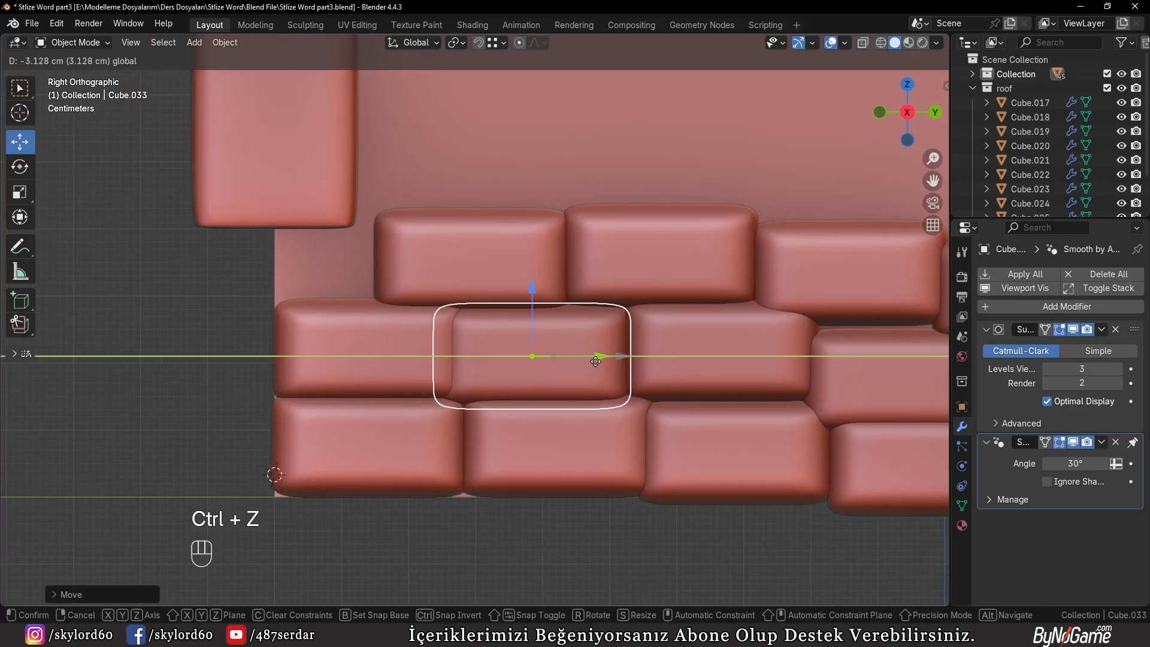
right_click(727, 350)
drag(786, 352, 770, 351)
Resize and reposition the first stone of the top row above the staggered joints
shift+middle_drag(770, 354, 462, 330)
right_click(590, 355)
key(g)
key(s)
key(g)
key(KP_1)
key(KP_3)
Duplicate the top row's first stone along Y toward the corner, resize it along Y to fit, and apply its transform
key(shift+d)
key(y)
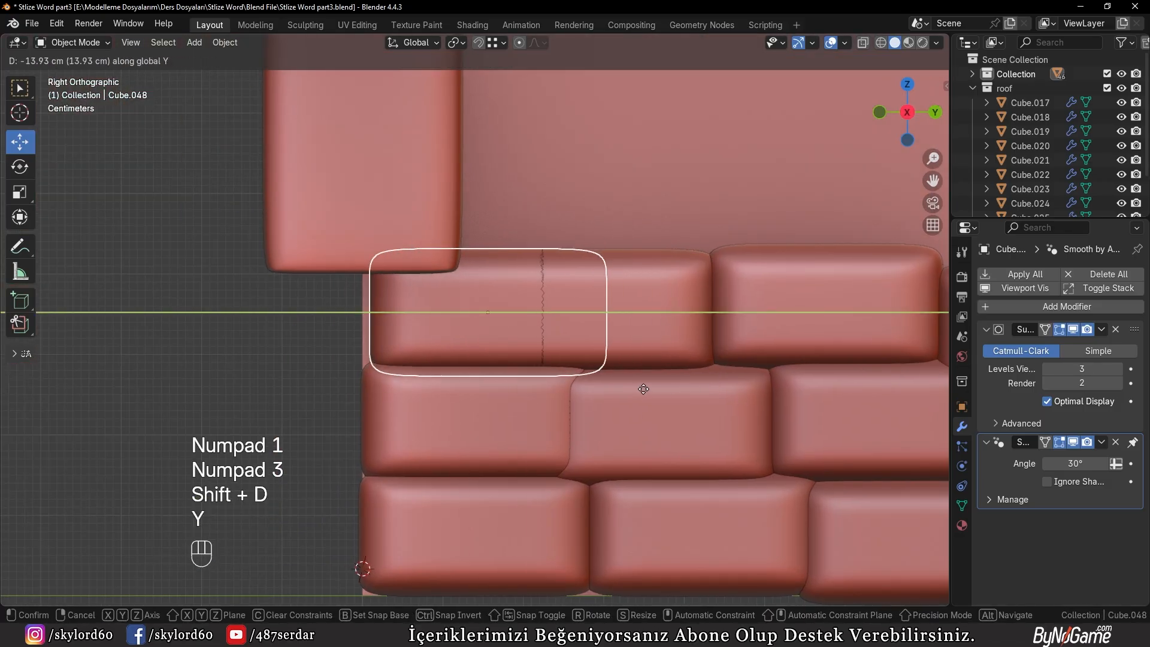
key(s)
key(y)
click(628, 359)
key(g)
Duplicate four neighbouring stones from the two lower rows along Y to the far end of the wall
key(y)
click(584, 361)
key(ctrl+a)
click(535, 362)
middle_drag(534, 362, 233, 393)
key(KP_3)
right_click(329, 366)
shift+right_click(340, 408)
shift+right_click(242, 359)
shift+right_click(258, 410)
key(shift+d)
Fill the gap in the middle and bottom rows with two duplicated stones, scaling along Y to fit
key(y)
click(708, 409)
scroll(575, 353, up, 3)
right_click(504, 325)
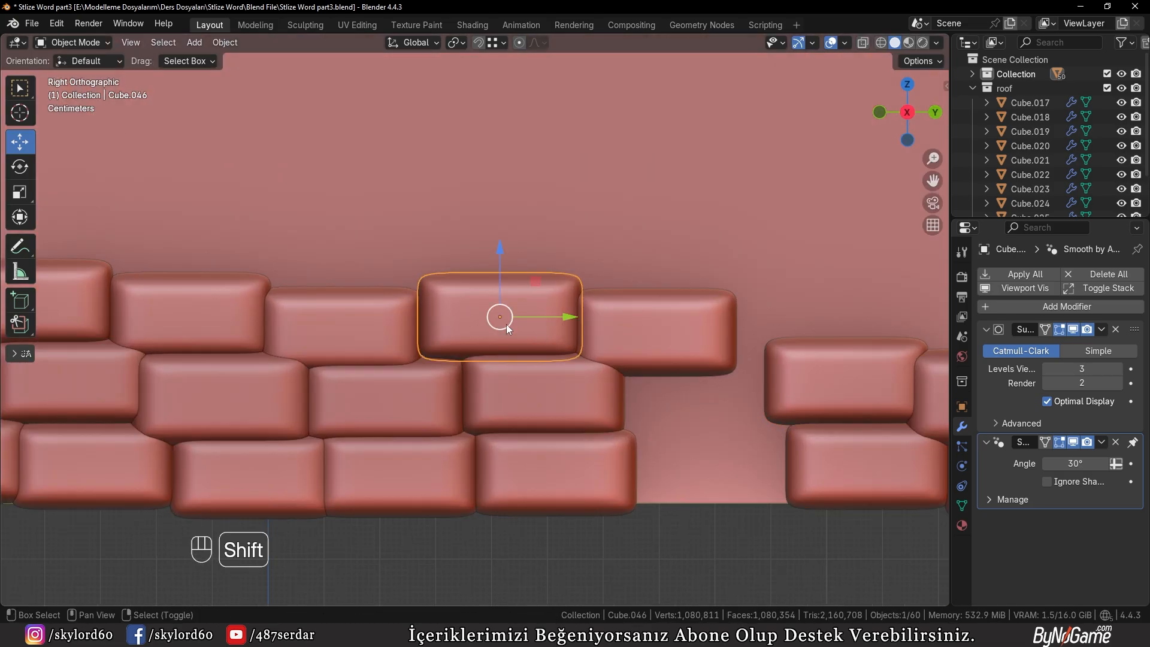
key(shift+d)
key(shift+d)
key(s)
Place duplicated stones at the far end of the top row, scaling and moving along Y to reach the corner
key(y)
key(g)
key(y)
key(ctrl+a)
scroll(767, 433, down, 4)
Add two duplicated stones to the top row, extending it to the wall's far corner
scroll(652, 278, up, 4)
right_click(264, 341)
key(shift+d)
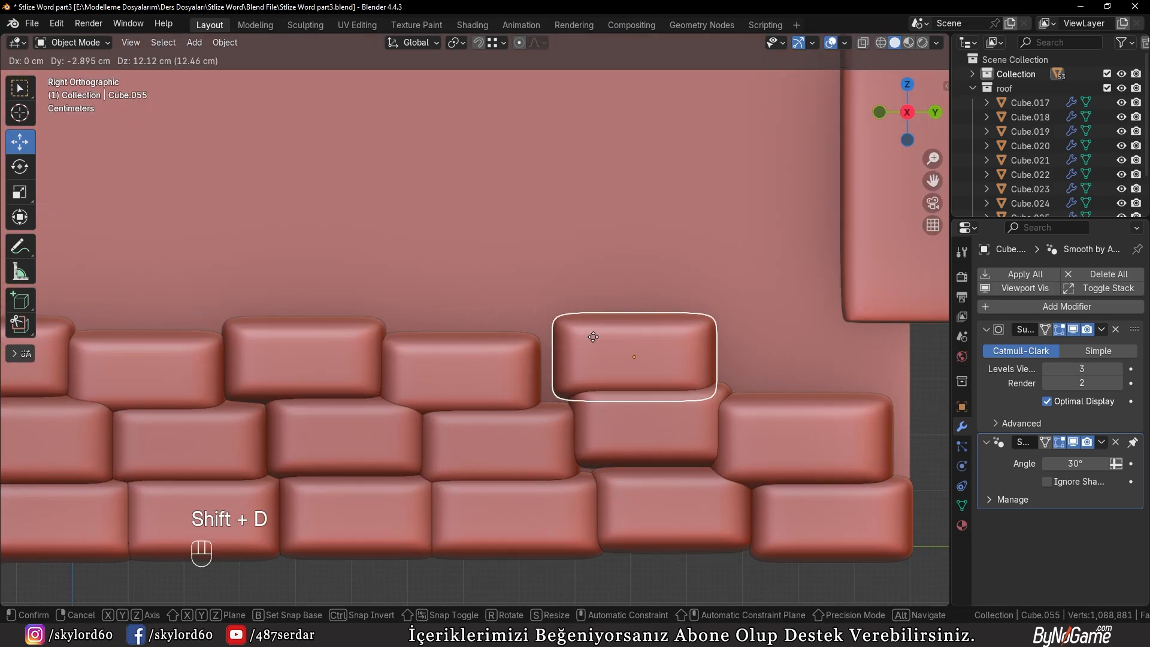
click(578, 339)
key(shift+d)
click(770, 357)
shift+middle_drag(772, 357, 623, 360)
key(s)
key(y)
key(g)
key(y)
click(752, 386)
Enlarge the top row's second-to-last stone, stretch it along Z and reposition it to close the gap beside the corner stone
right_click(539, 372)
key(s)
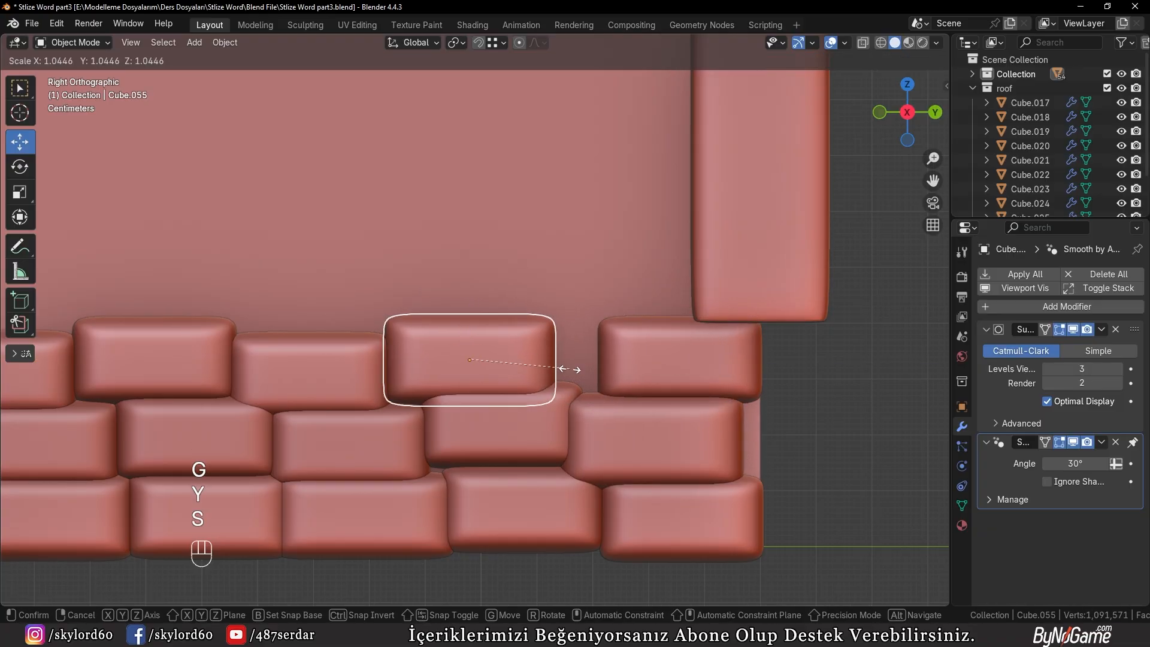
key(g)
key(s)
key(z)
key(g)
key(s)
Enlarge the last two stones of the middle row and reposition them, shifting the end stone along Y
key(g)
middle_drag(558, 394, 549, 422)
key(a)
key(a)
key(KP_3)
right_click(533, 372)
key(s)
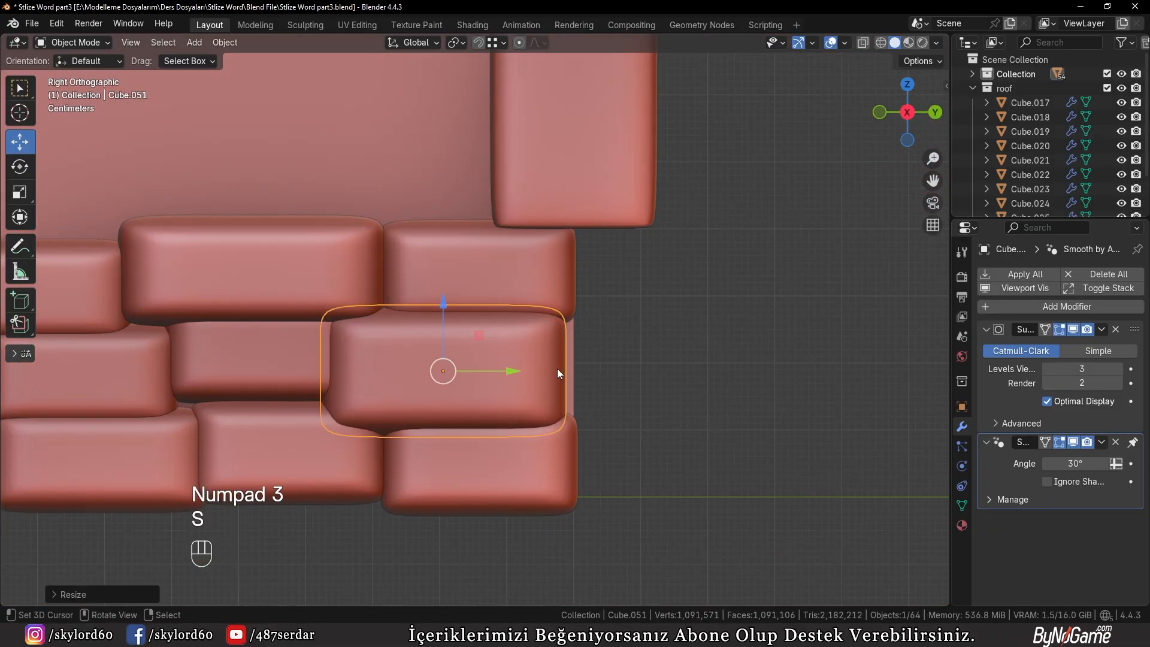
key(g)
key(y)
right_click(558, 365)
key(g)
key(g)
key(s)
middle_drag(455, 389, 523, 418)
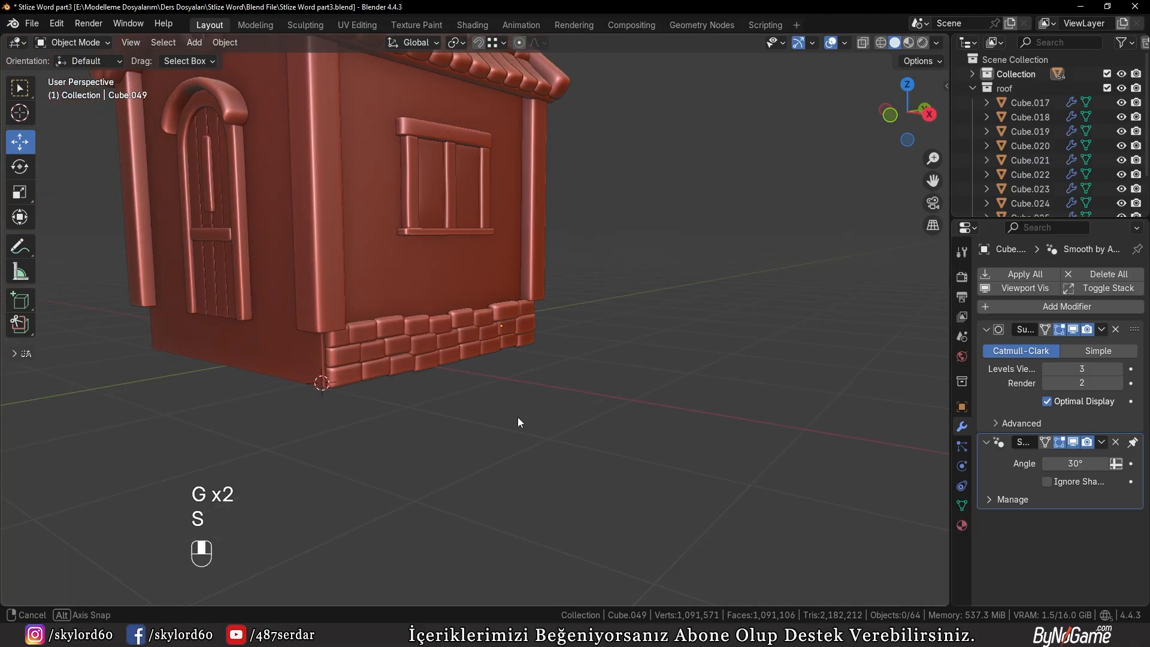
Collapse the roof collection in the outliner
scroll(322, 352, up, 3)
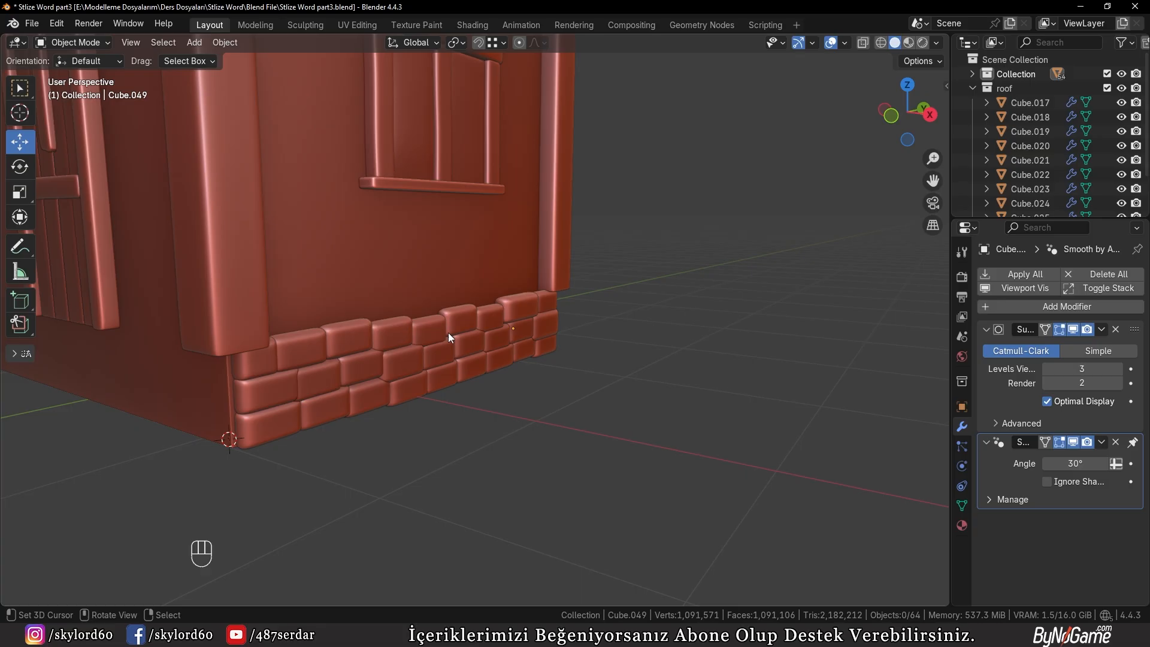
scroll(448, 333, down, 1)
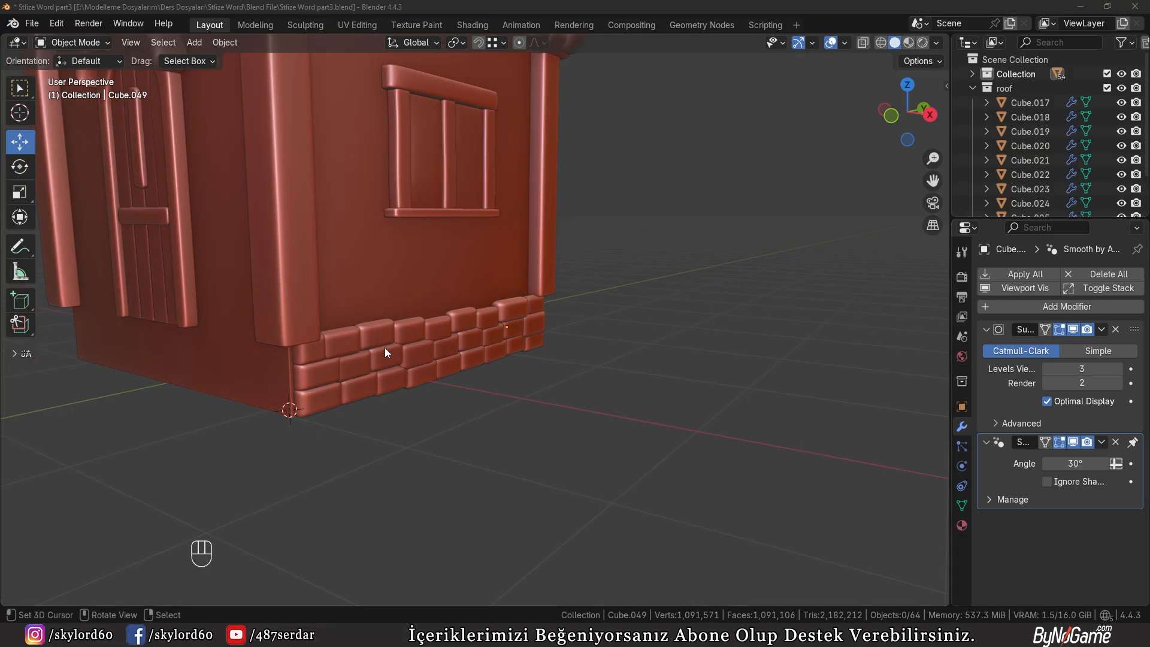
scroll(379, 375, up, 1)
middle_drag(385, 347, 489, 340)
scroll(380, 375, down, 3)
scroll(488, 339, up, 2)
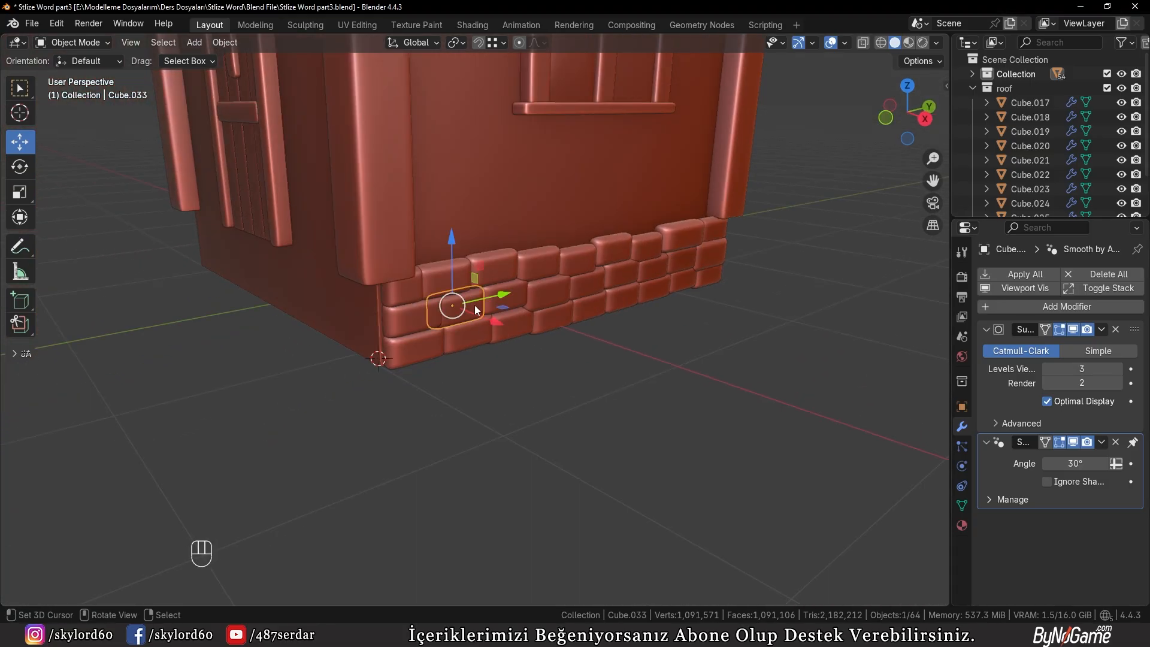
click(971, 88)
middle_drag(667, 319, 691, 346)
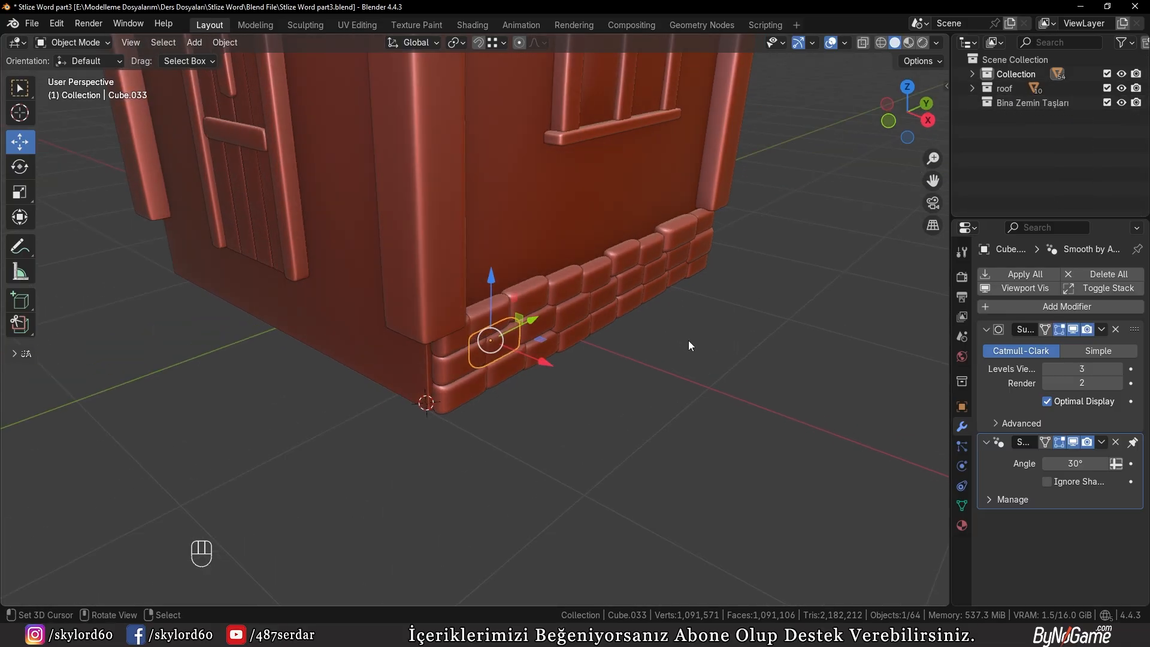
key(shift)
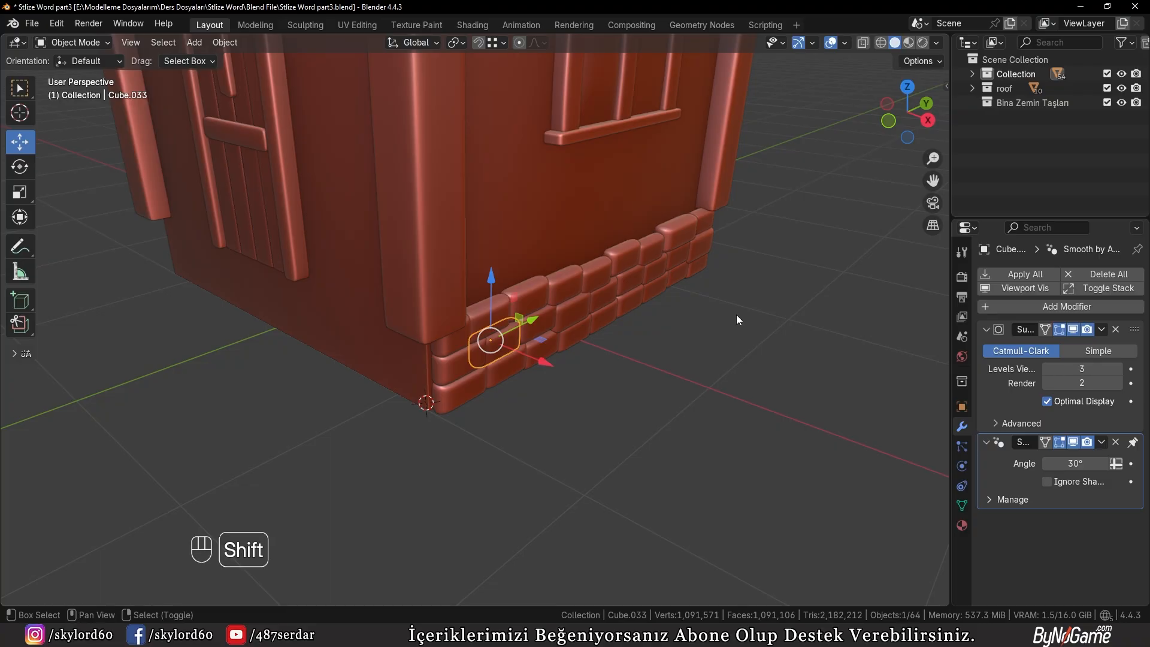
key(shift+g)
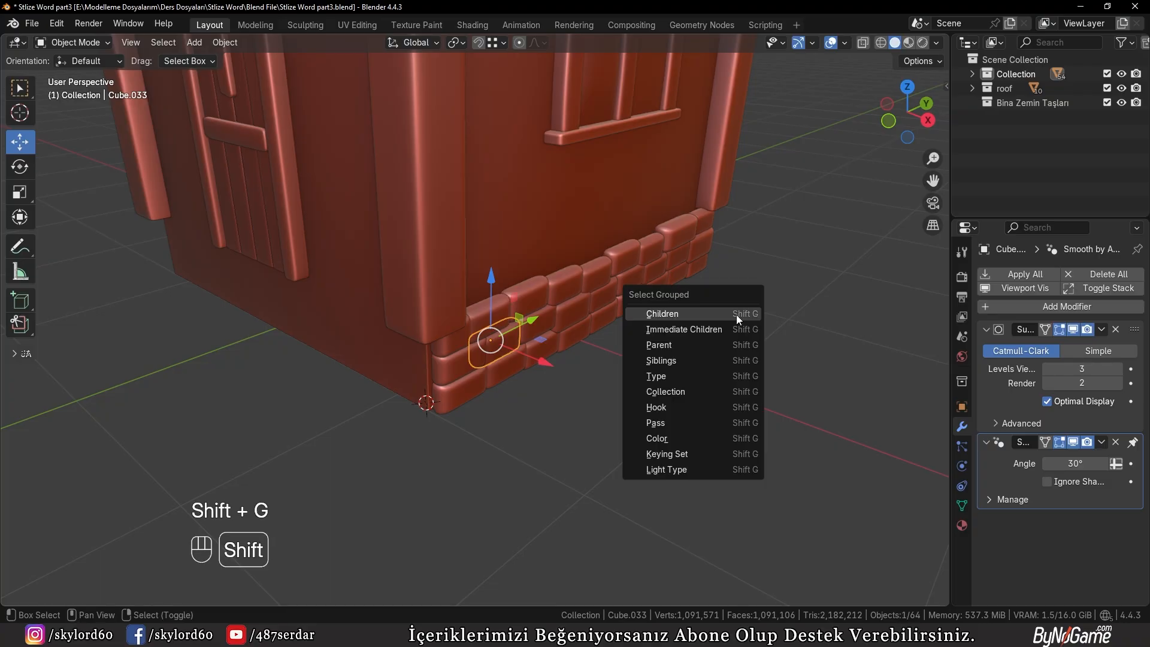
click(679, 391)
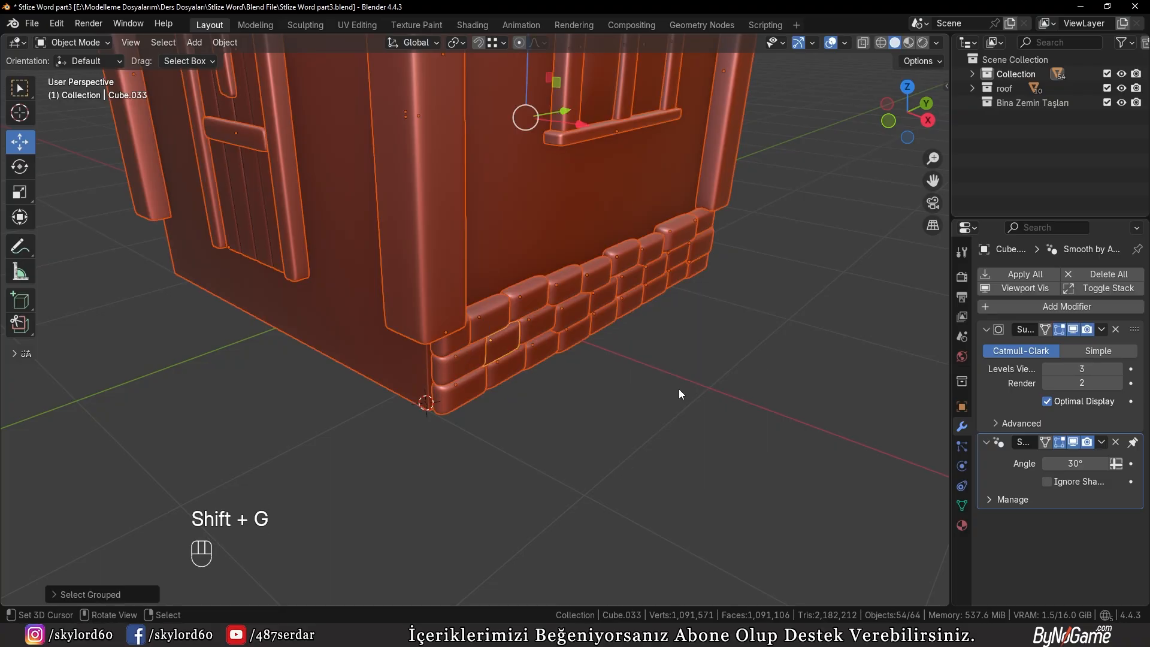
click(573, 314)
click(577, 289)
key(shift+g)
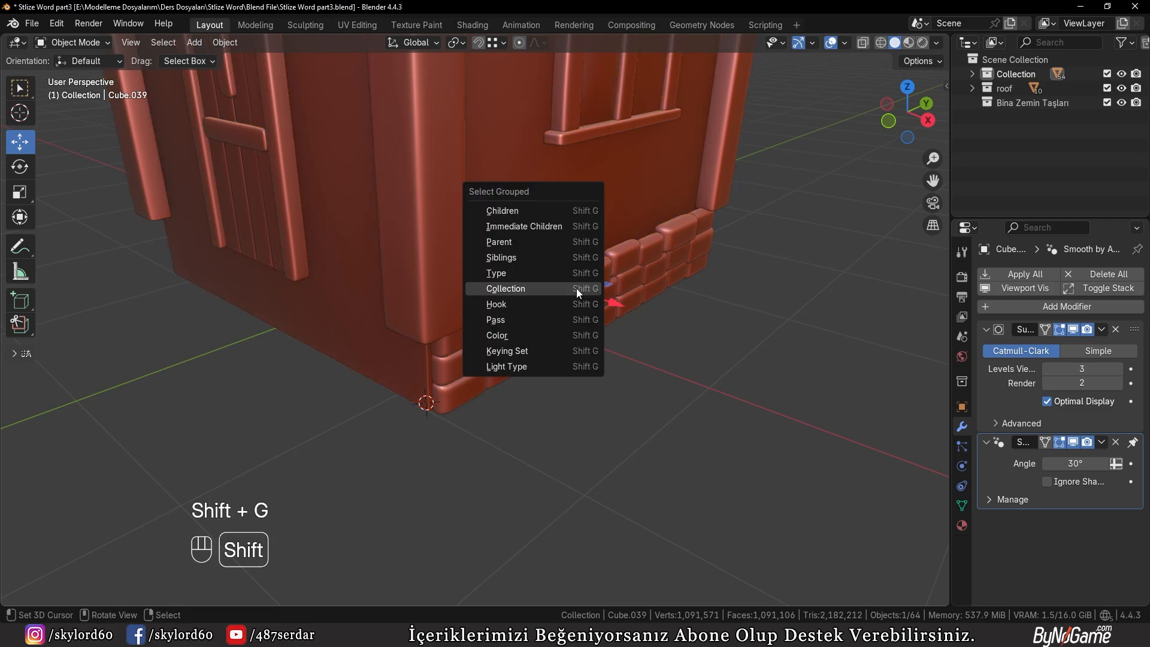
click(576, 289)
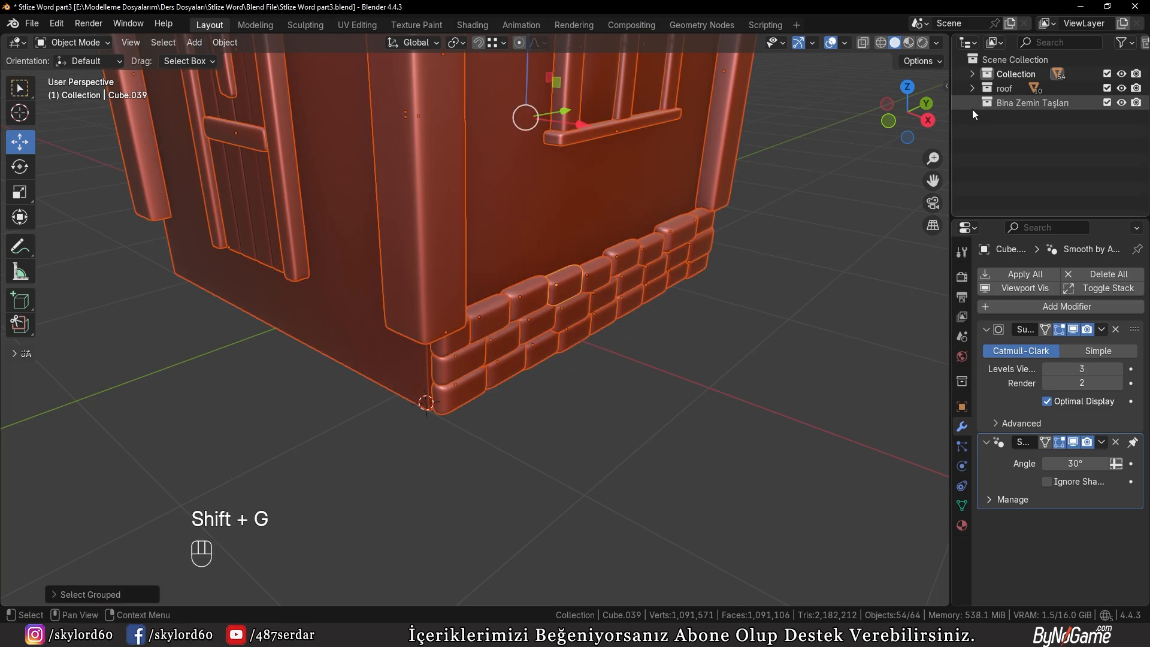
Make Bina Zemin Taşları the active collection and display the house from the front in wireframe
click(1012, 105)
middle_drag(641, 292, 657, 271)
right_click(532, 290)
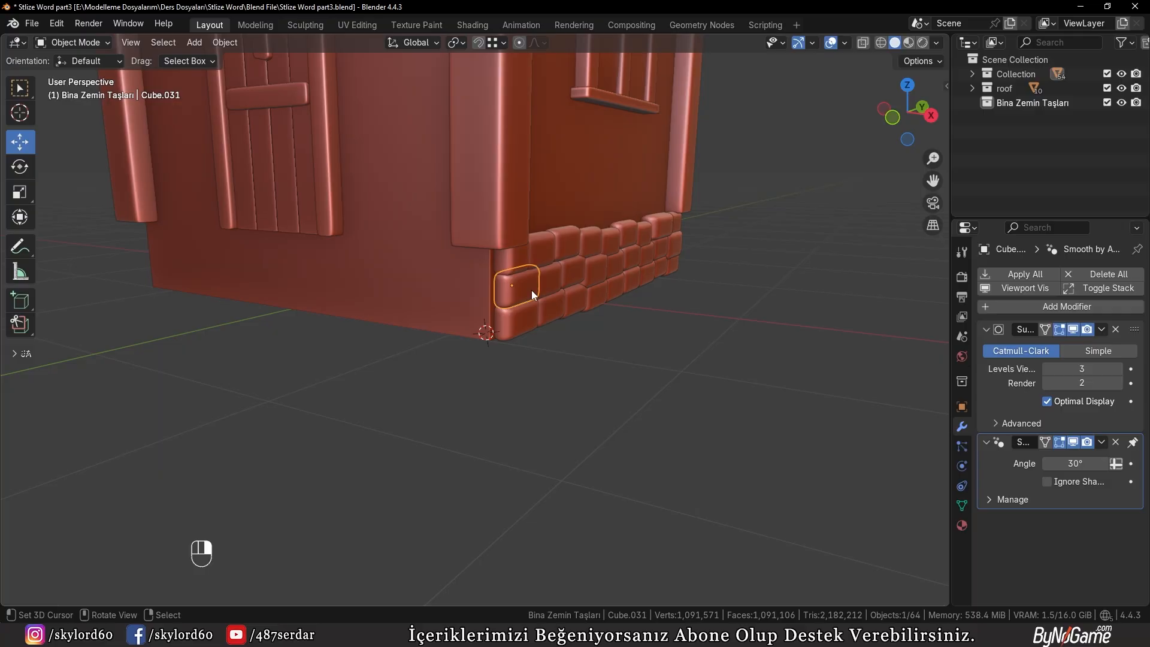
key(KP_1)
key(KP_3)
key(KP_1)
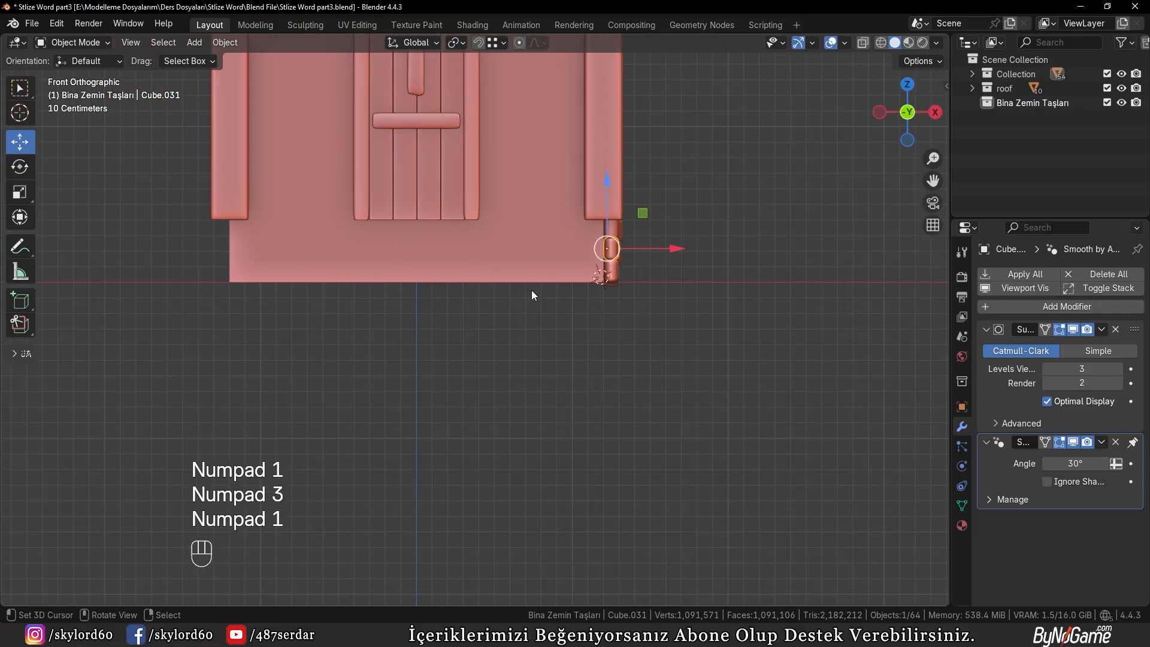
key(z)
click(473, 249)
Box-select all of the side wall's base stones and return to solid shading
scroll(623, 279, up, 4)
shift+middle_drag(623, 279, 653, 256)
scroll(653, 257, up, 2)
key(b)
drag(619, 102, 711, 330)
mouse_move(725, 243)
middle_down()
mouse_move(690, 250)
mouse_move(706, 250)
mouse_move(668, 272)
middle_up()
key(z)
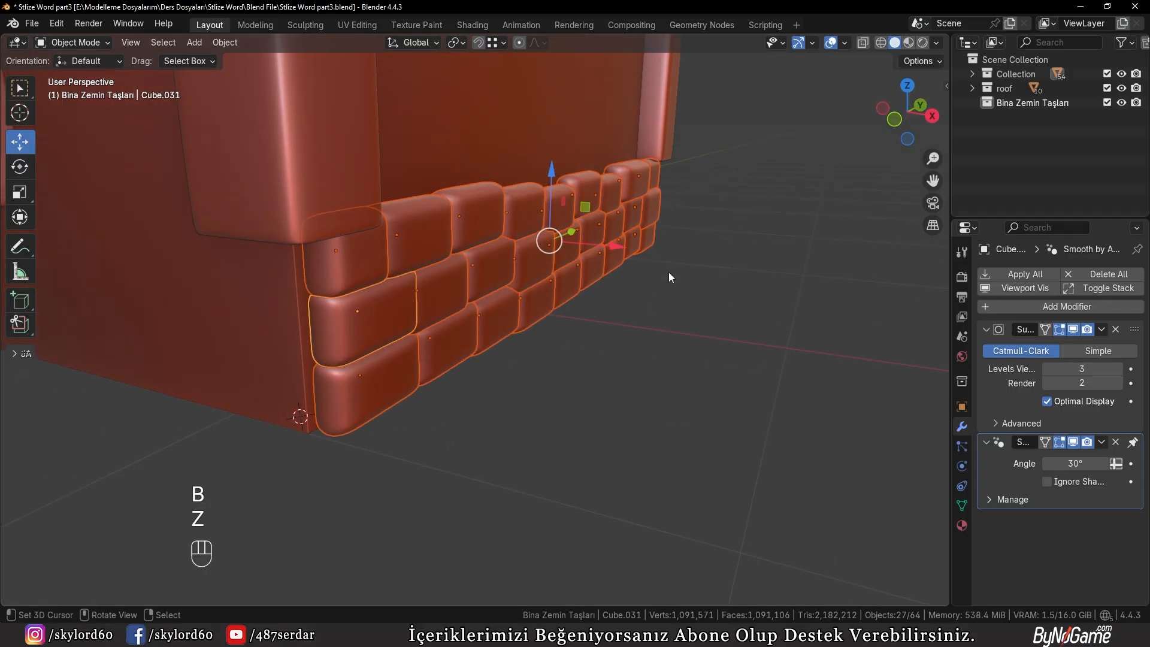
Move the selected stones to the Bina Zemin Taşları collection, deselect them and collapse the collection
key(m)
click(617, 327)
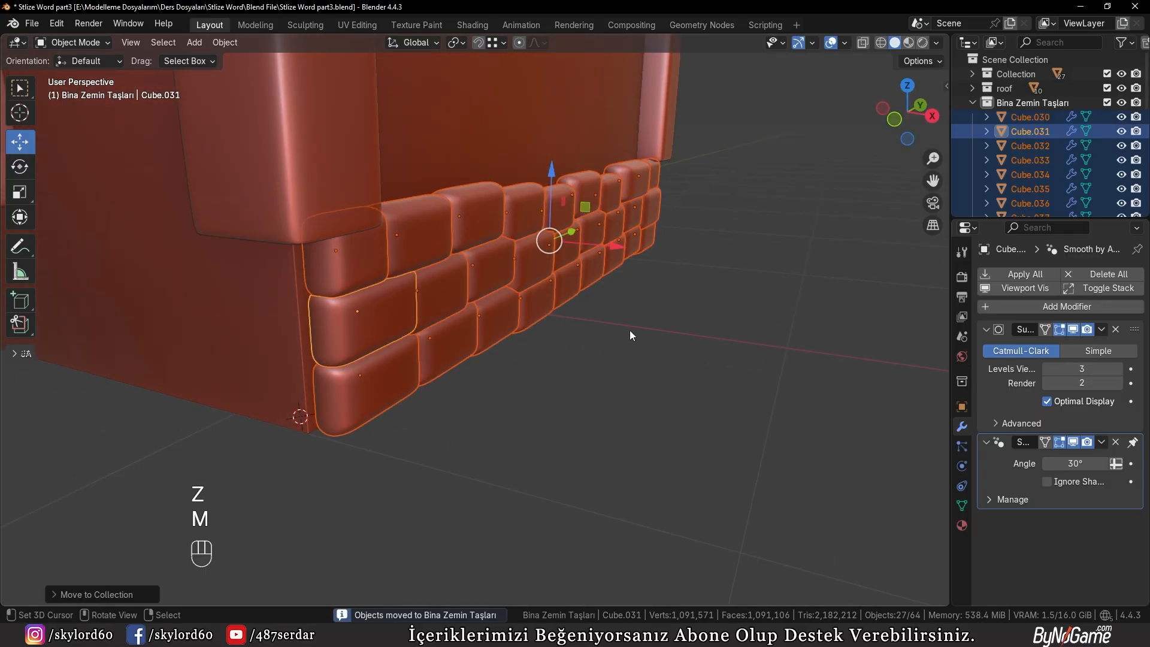
click(799, 219)
click(973, 103)
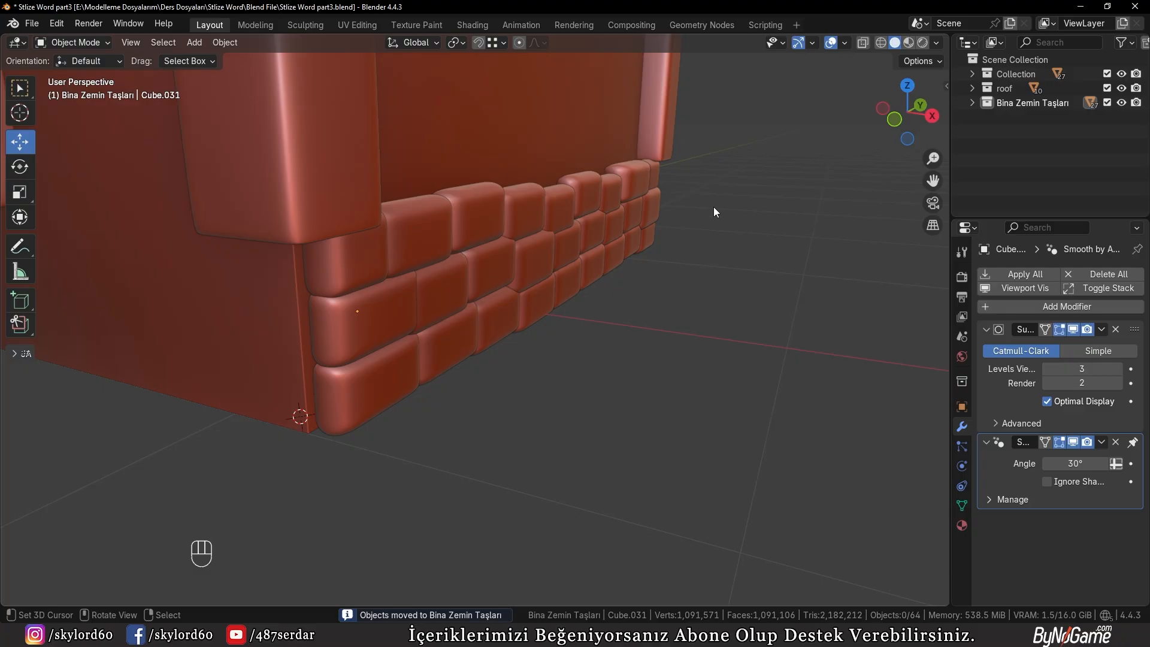
Select all stones sharing one base stone's collection, isolate them in local view and clear the selection
click(462, 319)
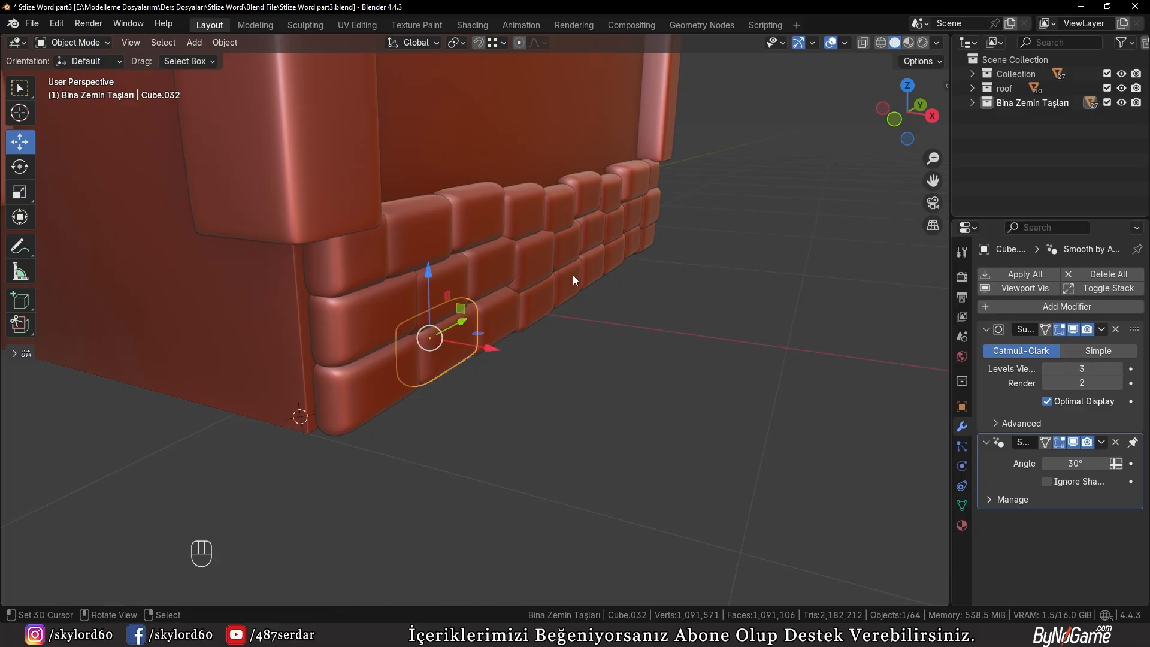
key(shift+g)
click(572, 279)
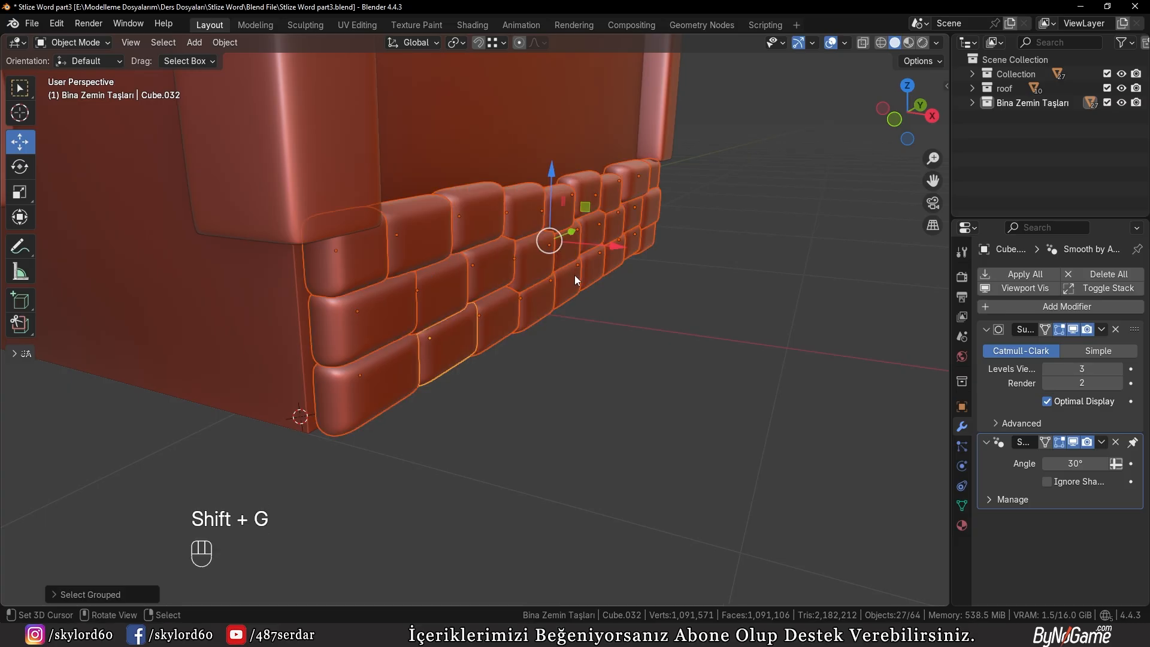
scroll(574, 280, down, 4)
middle_drag(574, 280, 544, 286)
scroll(562, 306, up, 4)
key(KP_Divide)
scroll(590, 284, up, 1)
right_click(536, 371)
right_click(543, 505)
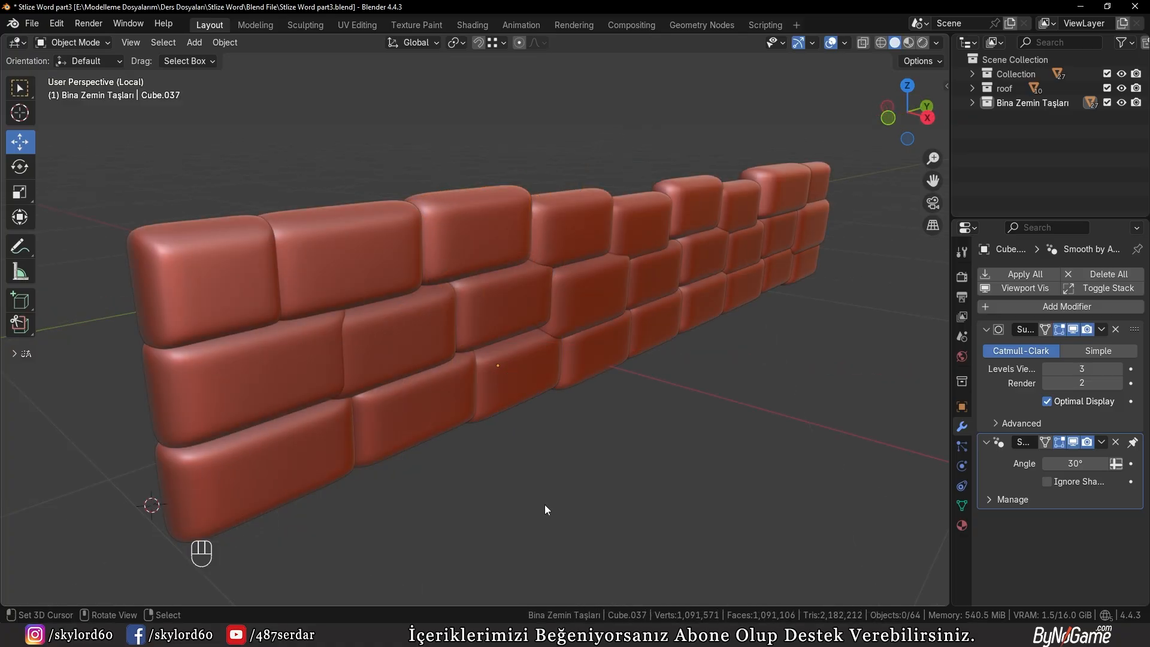
Thicken a scattered selection of stones across all three rows by scaling them about 1.23 along X
click(413, 412)
shift+click(251, 378)
shift+click(562, 330)
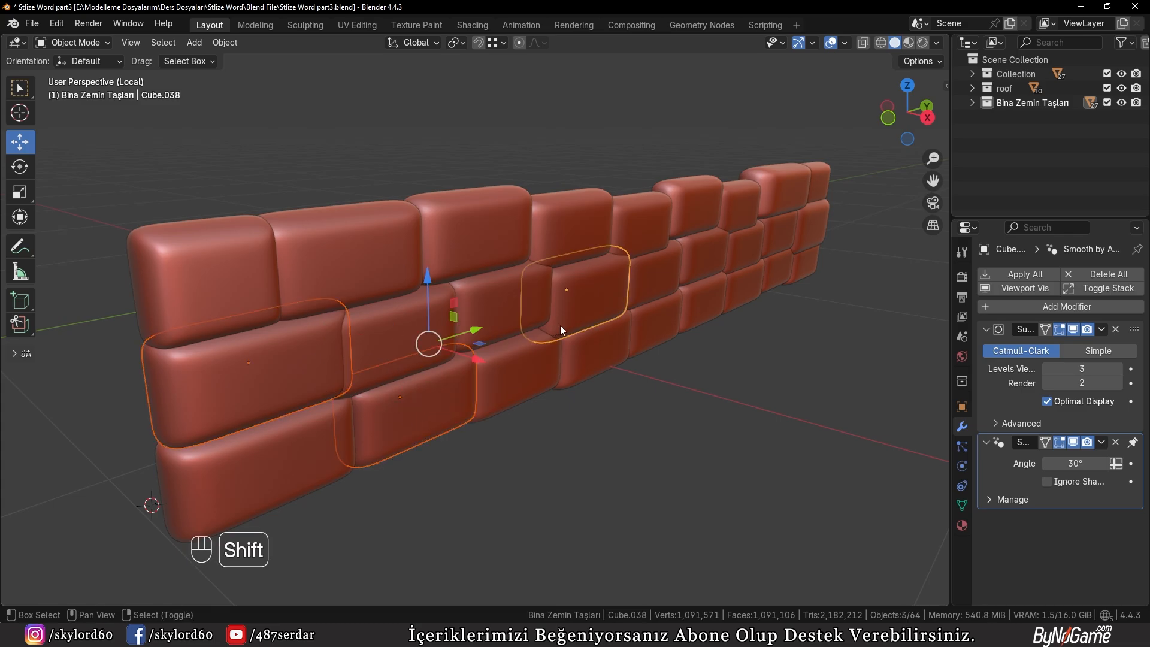
shift+click(654, 275)
shift+click(755, 239)
shift+click(812, 215)
shift+click(788, 190)
shift+click(575, 219)
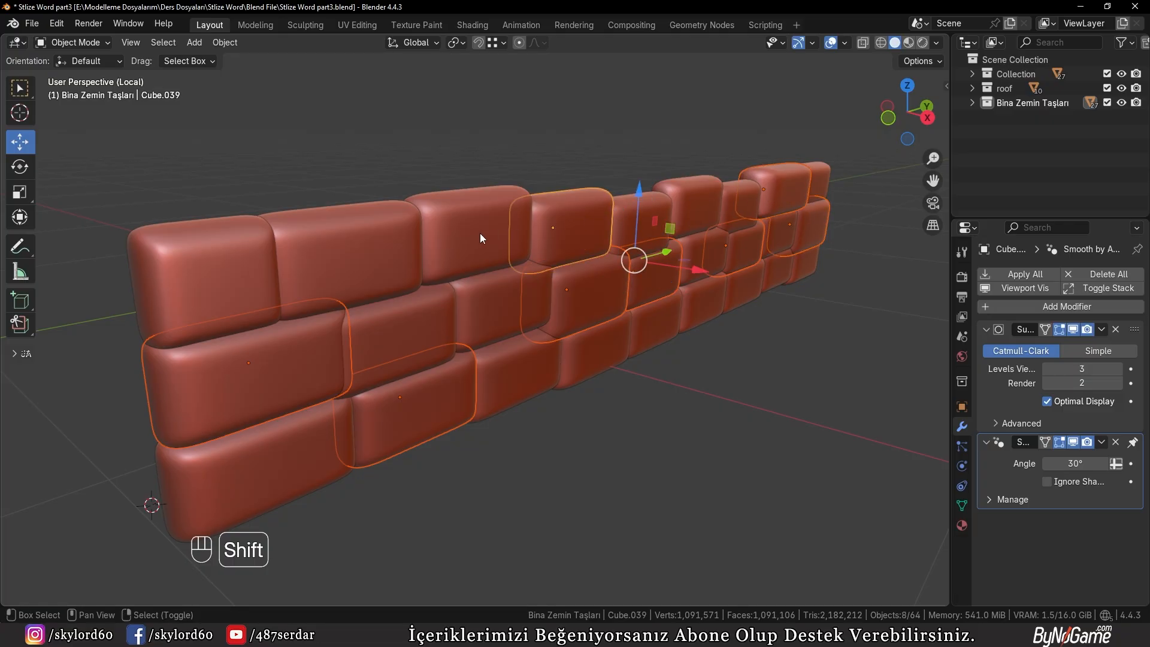
shift+click(480, 232)
shift+click(351, 259)
shift+click(506, 368)
shift+click(666, 325)
shift+click(712, 311)
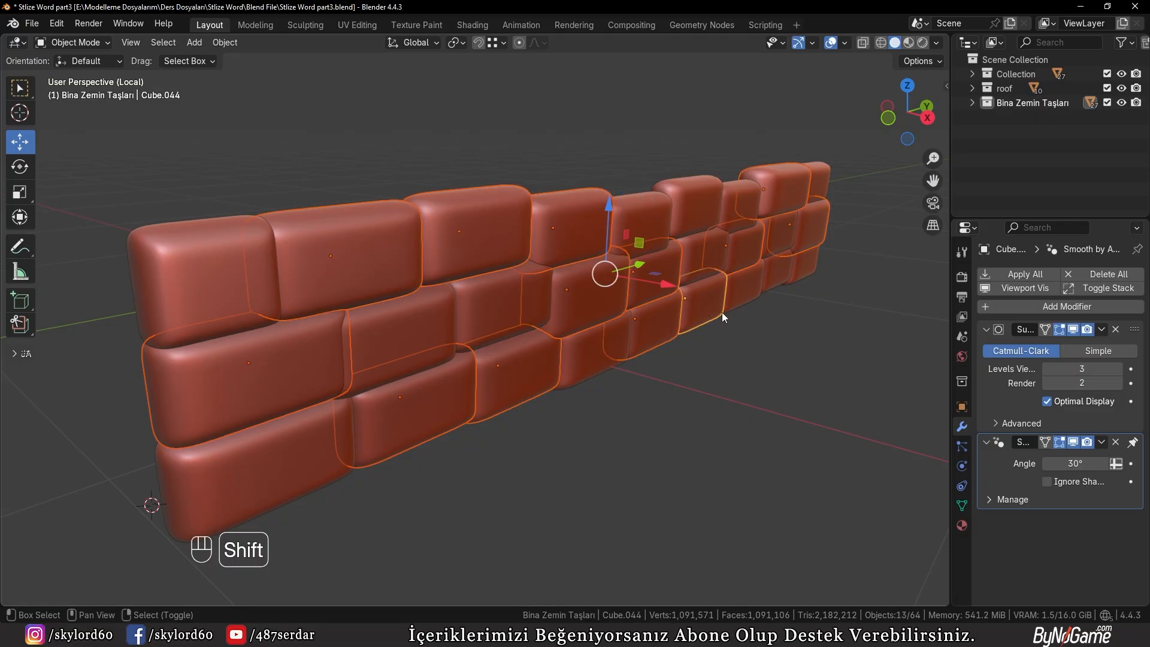
shift+click(743, 293)
middle_drag(610, 365, 598, 363)
shift+click(725, 312)
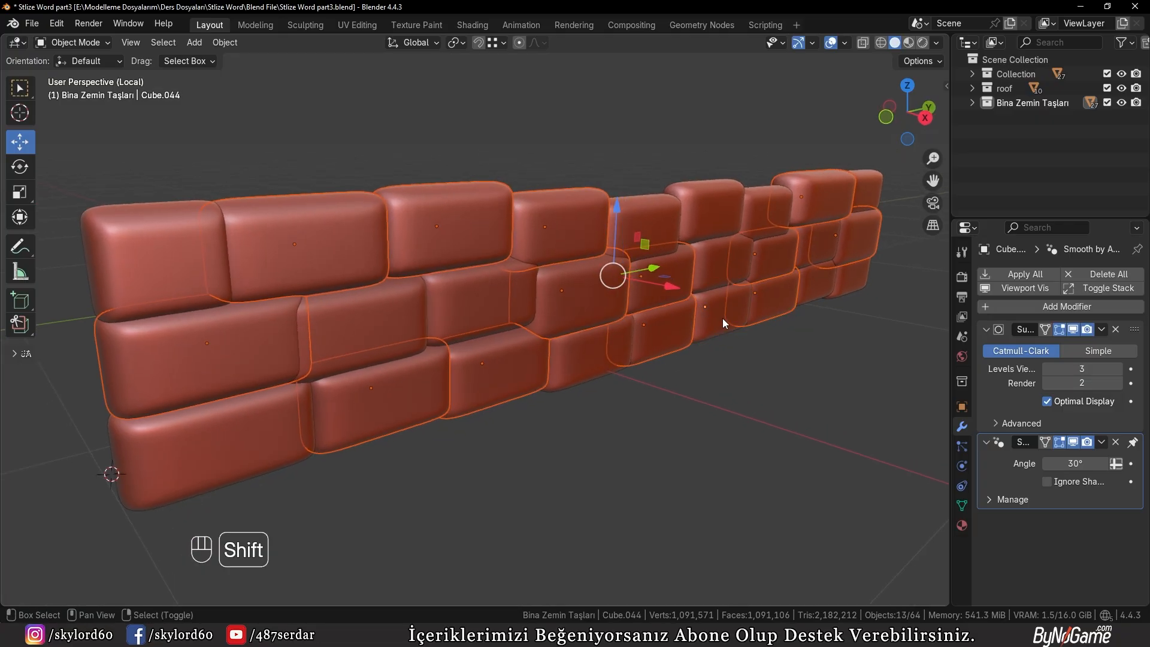
middle_drag(723, 318, 633, 419)
key(s)
key(x)
click(672, 423)
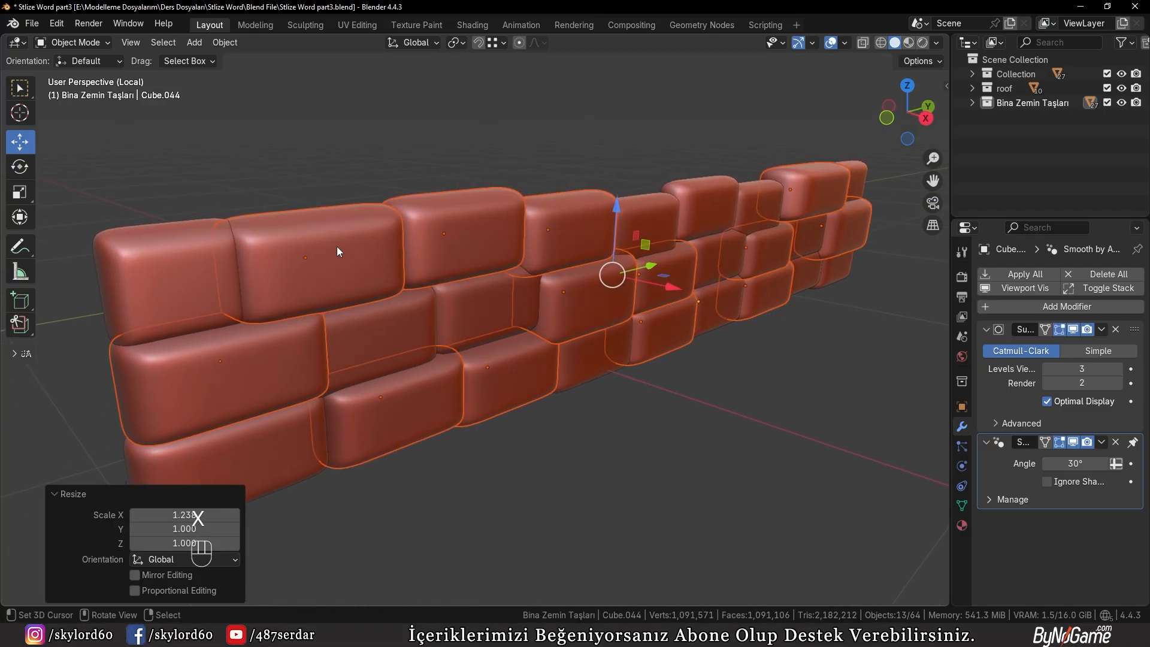
Thicken the top row's second and third stones and the middle row's fourth stone further along X
click(336, 246)
shift+click(472, 246)
shift+click(594, 307)
key(s)
key(x)
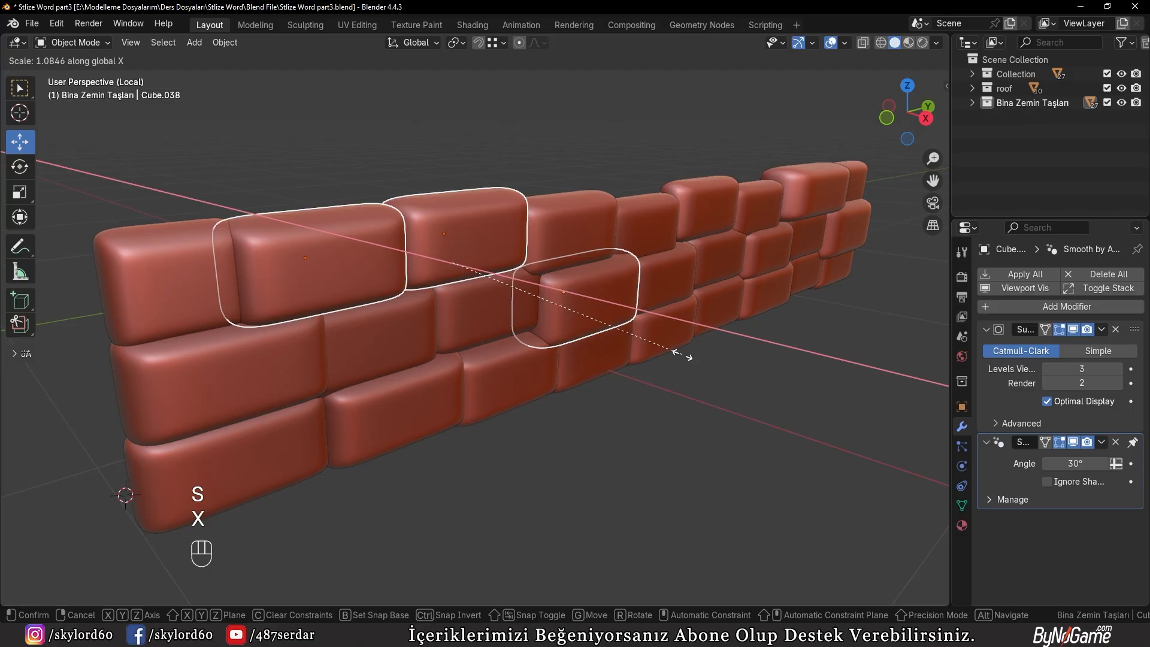
click(682, 353)
Thicken the middle row's second and third stones along X, scaling the third by about 1.21
click(397, 312)
shift+click(484, 323)
key(s)
key(x)
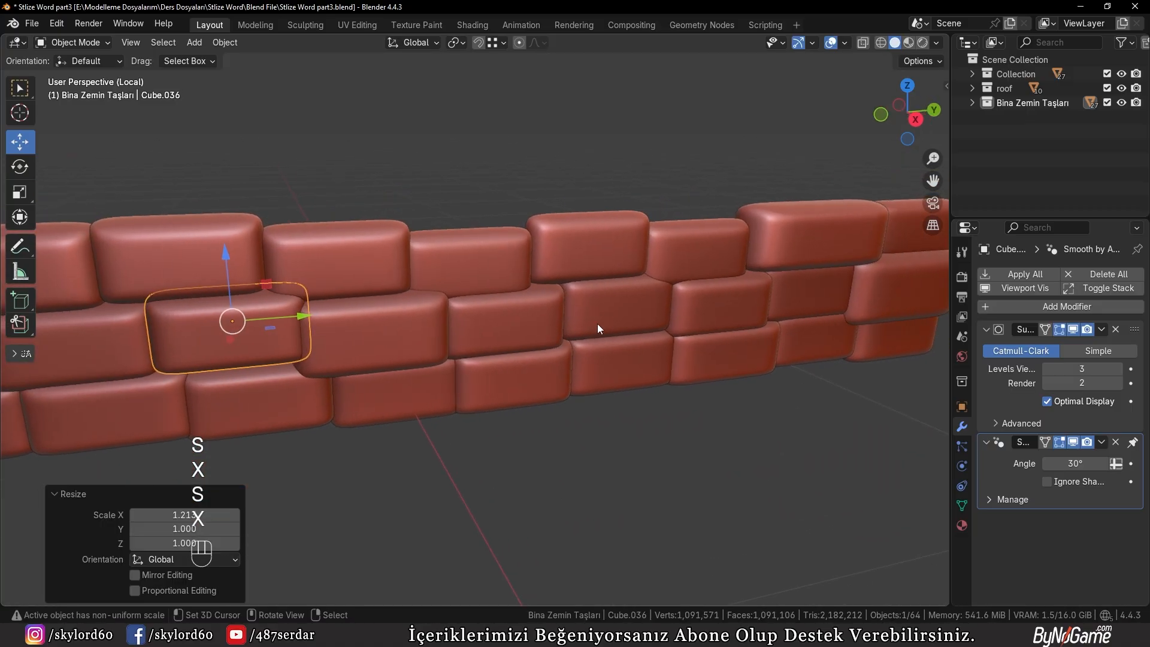
Thicken the middle row's second-to-last stone along X and scale the top row's last stone about 1.12 along X
click(627, 318)
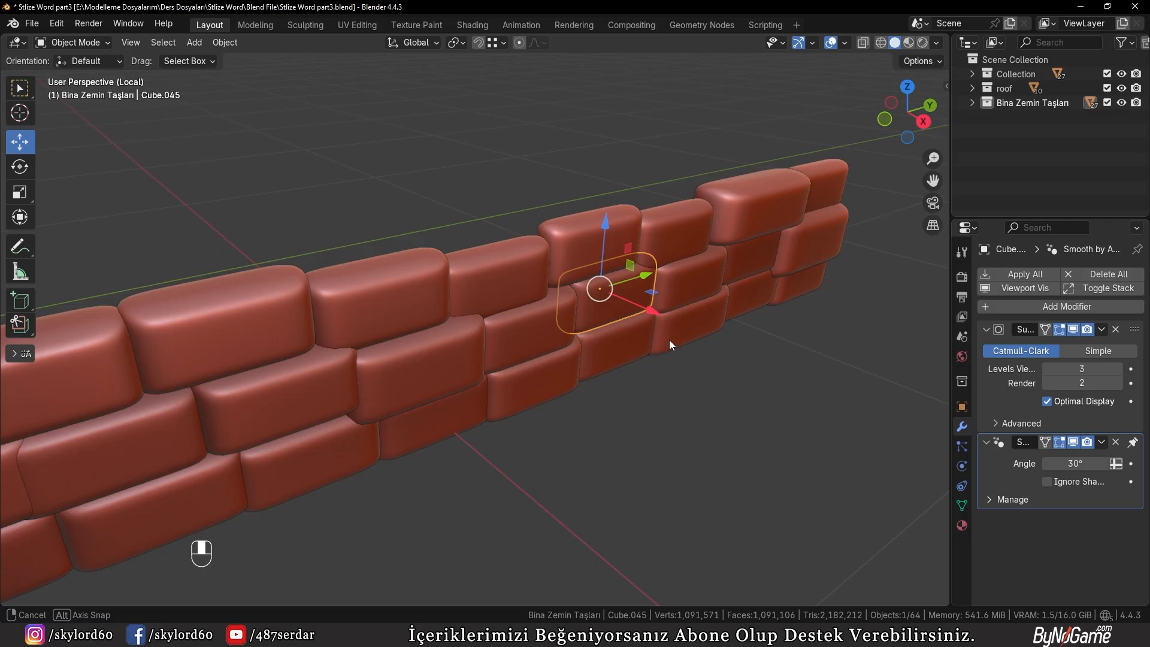
click(610, 343)
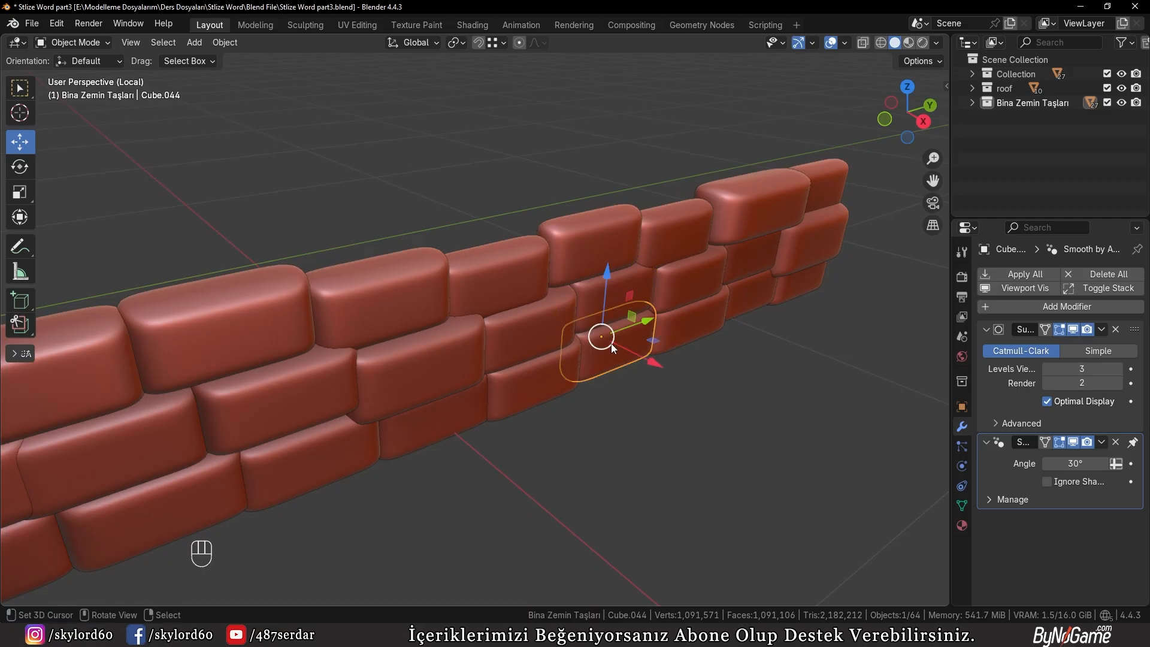
middle_drag(611, 343, 605, 260)
key(s)
key(x)
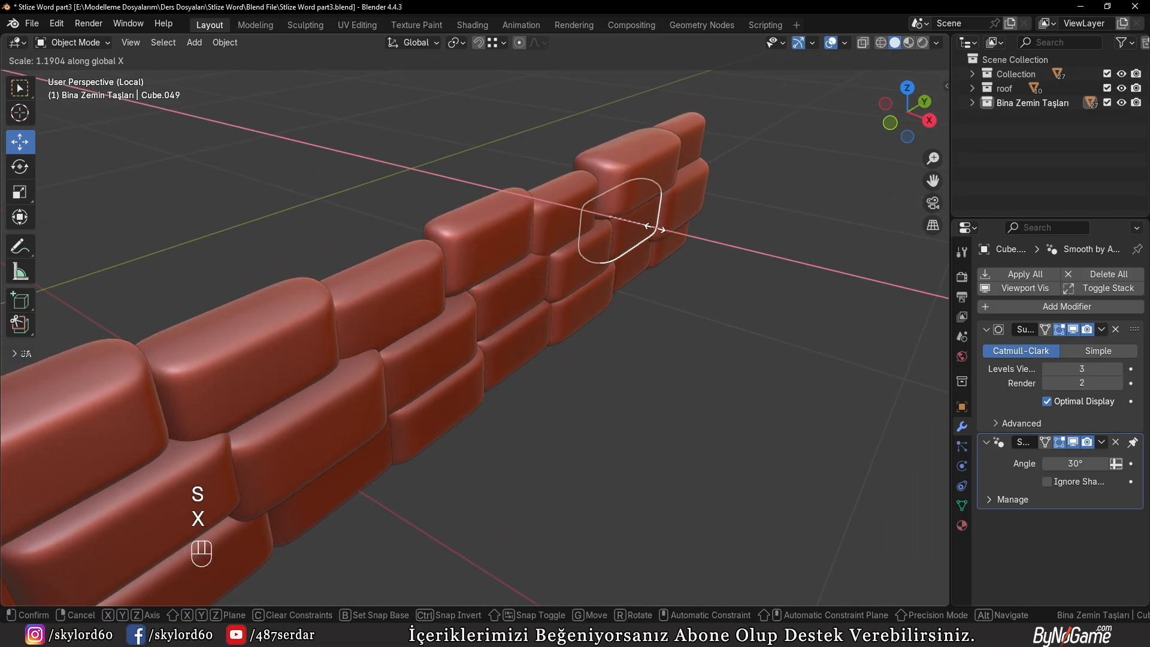
click(625, 170)
click(699, 123)
key(s)
key(x)
click(698, 123)
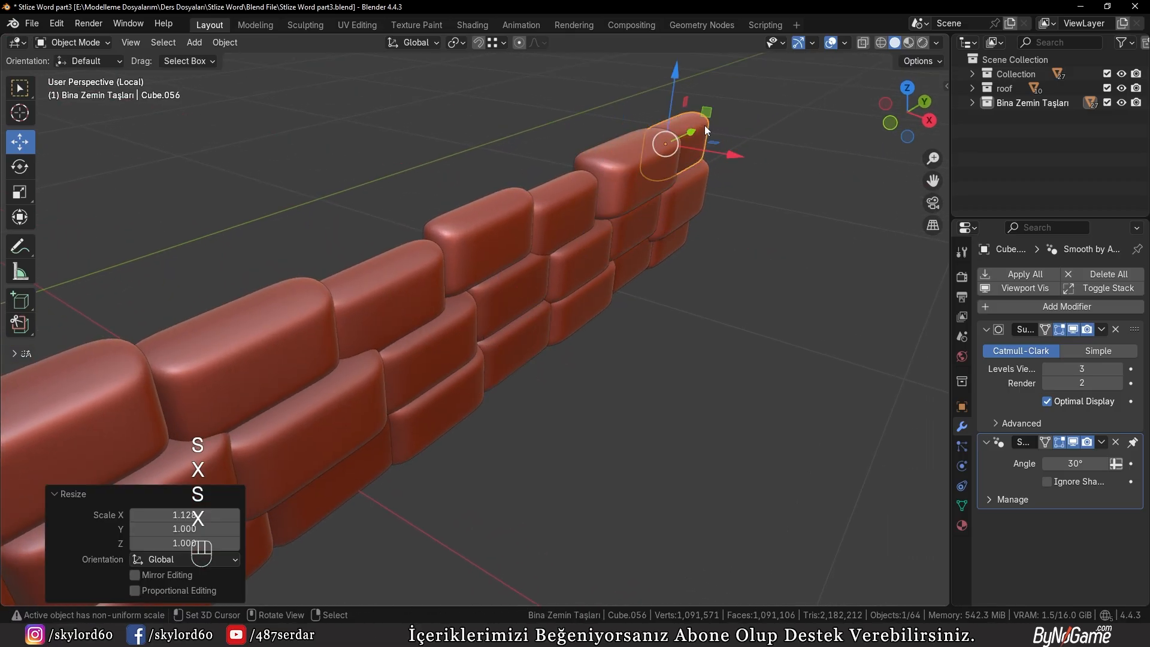
Deselect the stones and leave local view to bring back the whole house
shift+middle_drag(698, 124, 462, 296)
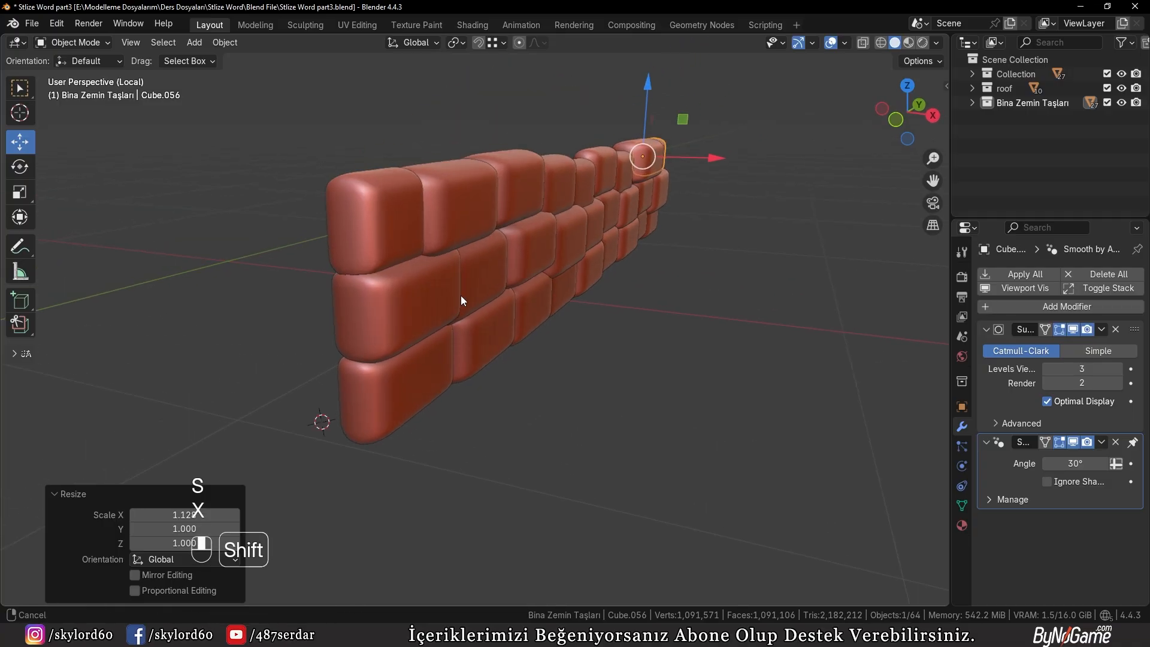
click(579, 328)
middle_drag(580, 328, 503, 350)
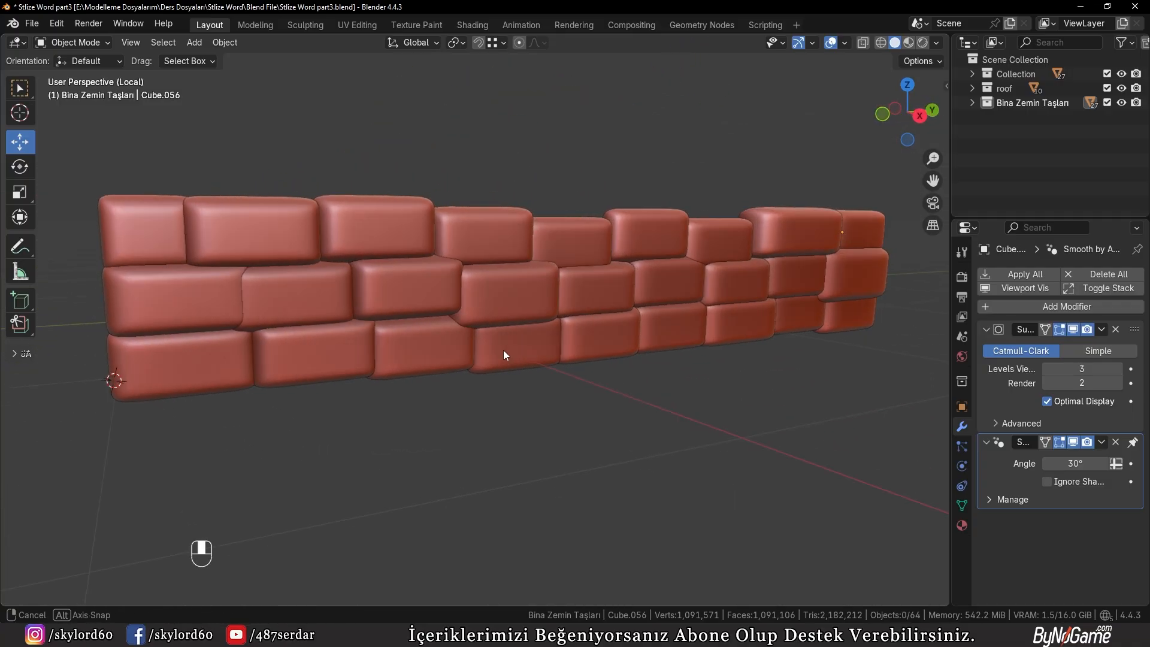
key(KP_Multiply)
key(KP_Divide)
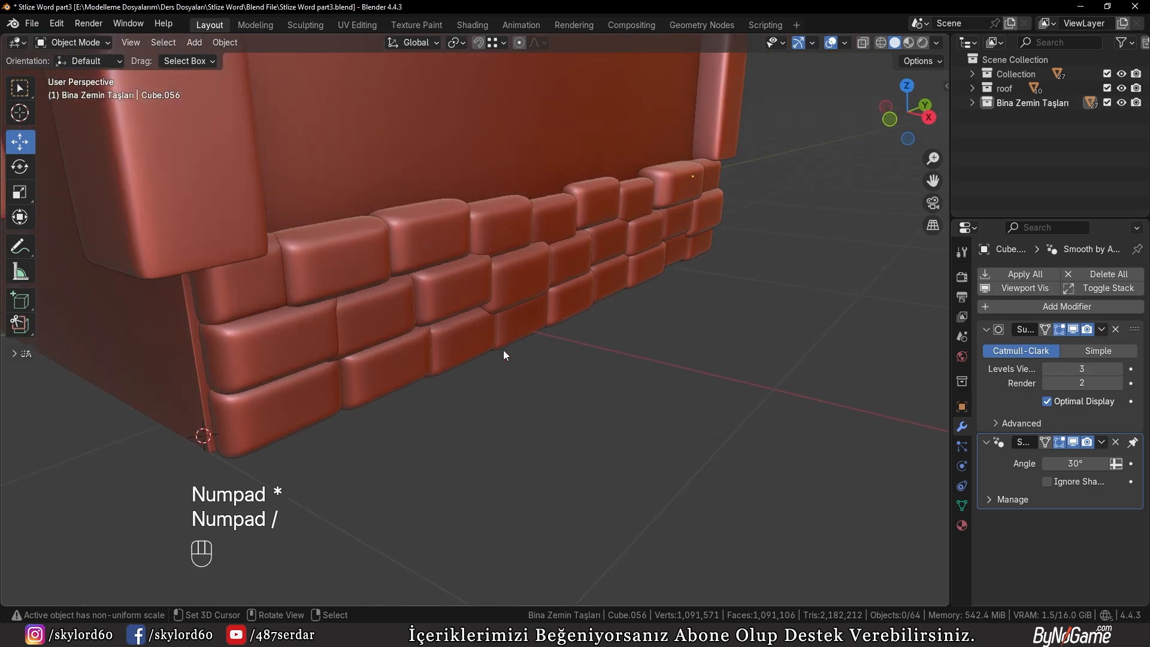
Select every stone in the Bina Zemin Taşları collection, starting from one middle-row stone
middle_drag(503, 350, 483, 311)
click(483, 313)
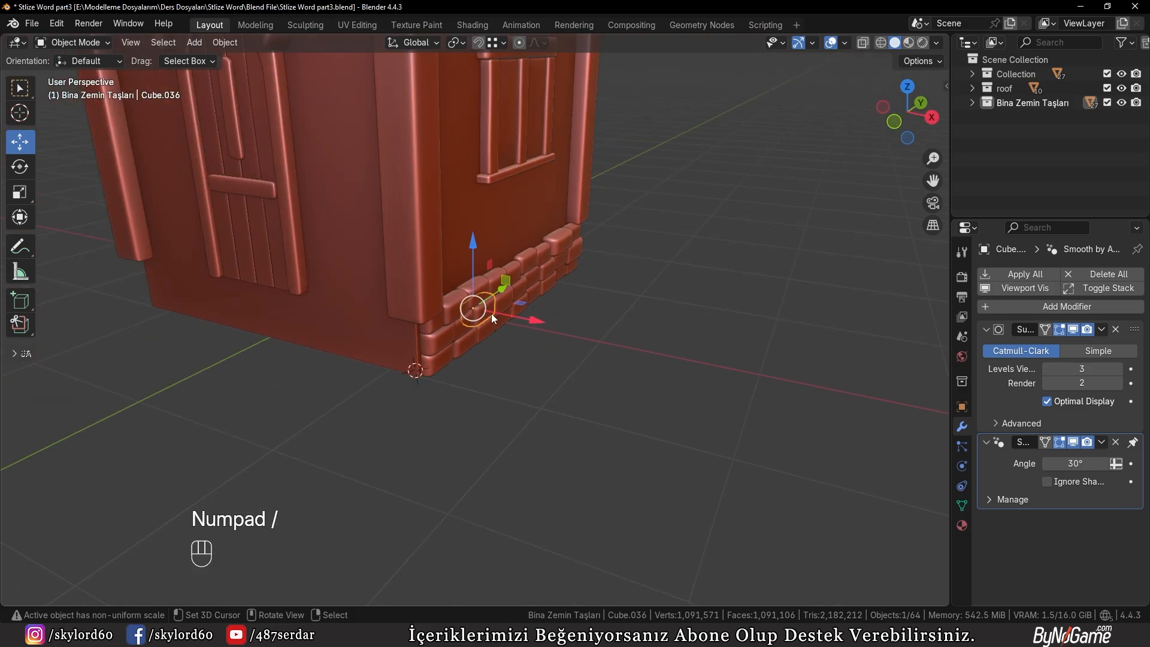
key(shift+g)
click(666, 290)
shift+middle_drag(666, 290, 688, 316)
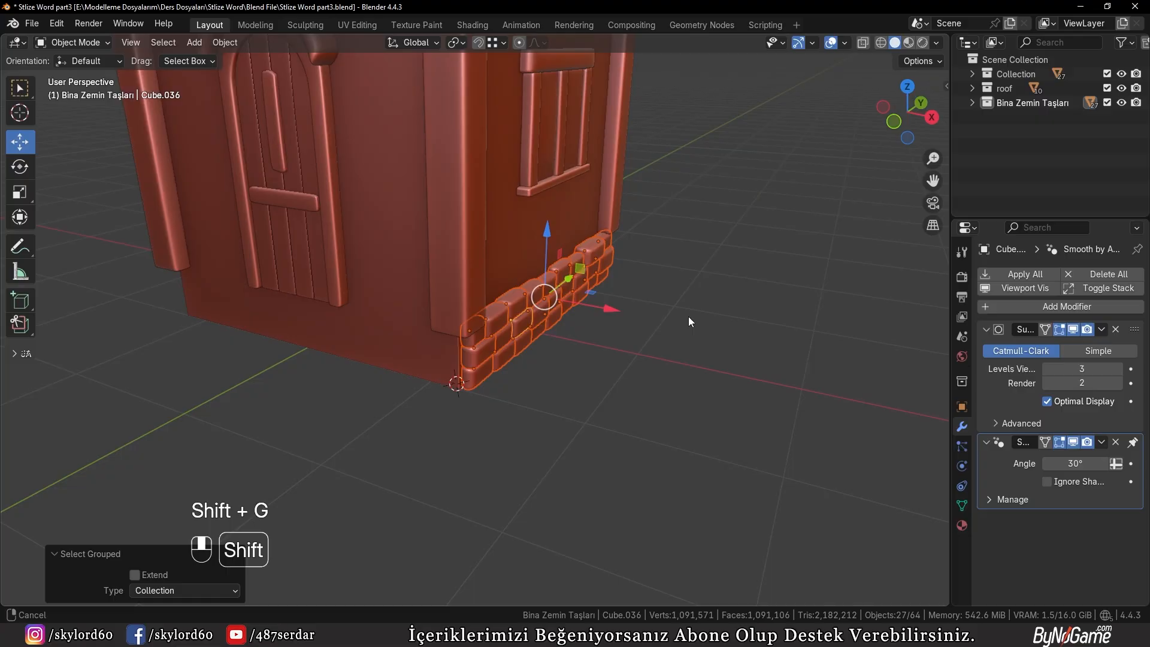
Duplicate the side wall's base stones in place and rotate the copy -90° about the Z axis
key(shift+d)
right_click(688, 357)
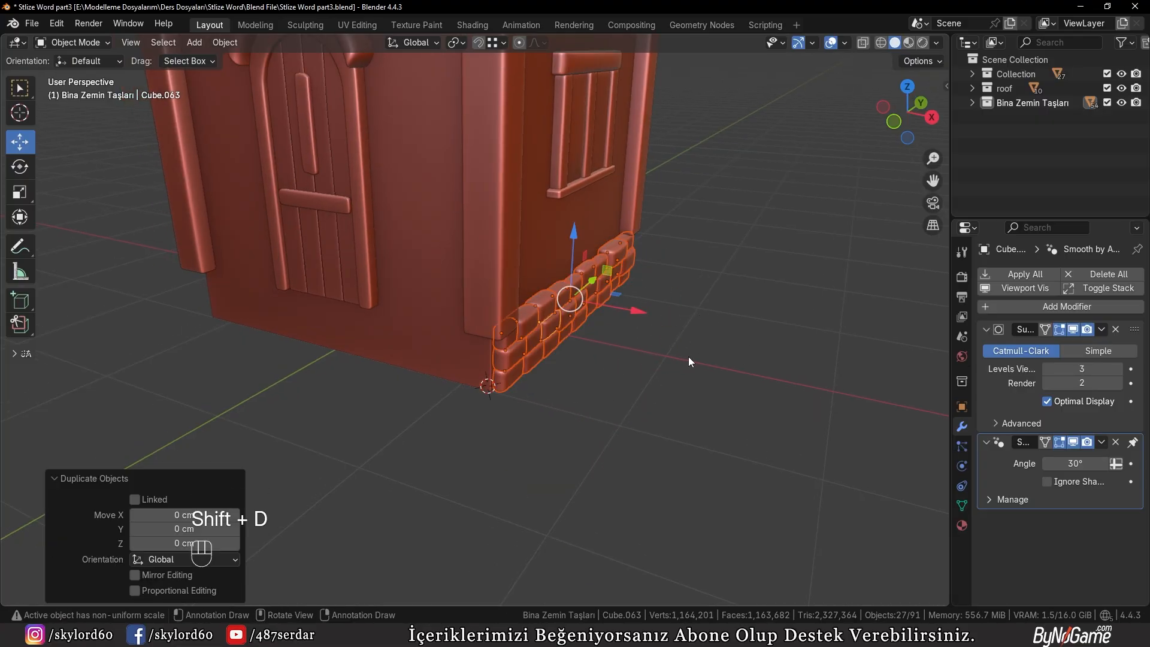
key(r)
key(z)
key(KP_9)
key(KP_0)
key(KP_Subtract)
key(KP_Enter)
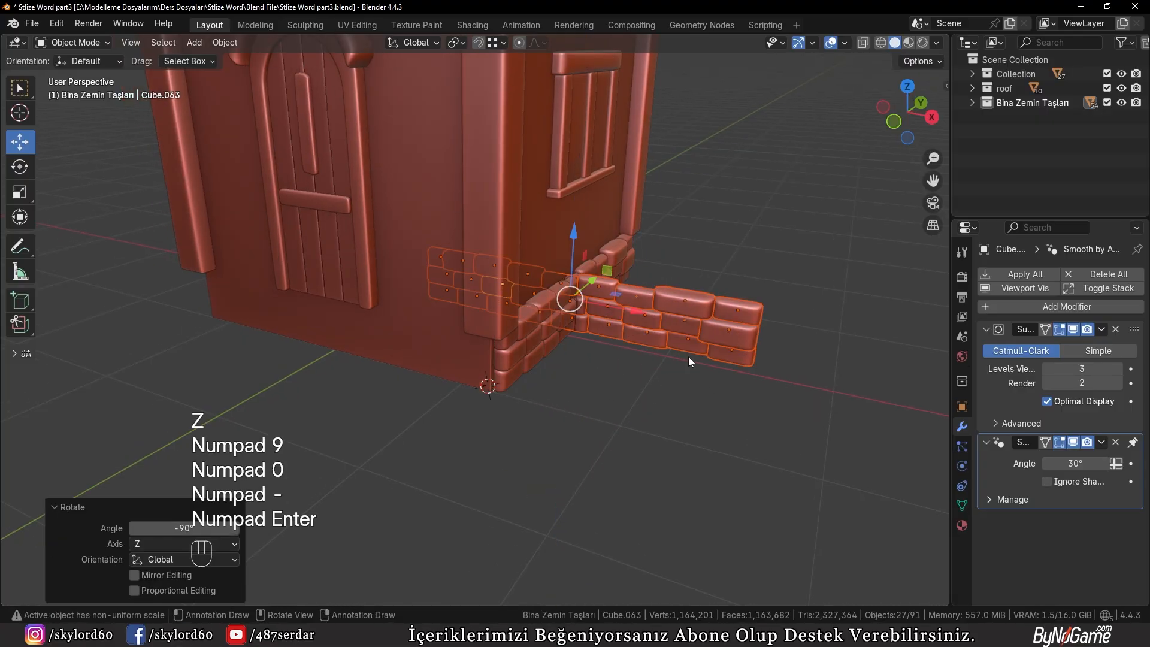
Move the rotated stone copy along Y to the house's front corner, using the right orthographic view
middle_drag(688, 357, 542, 352)
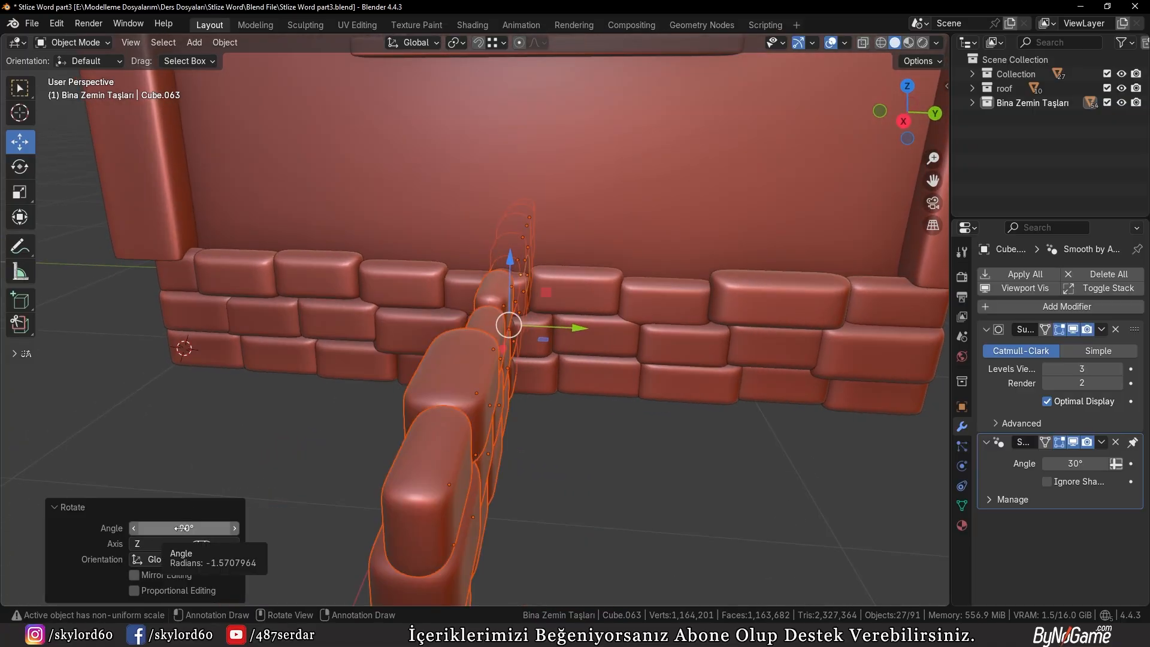
middle_drag(260, 458, 339, 428)
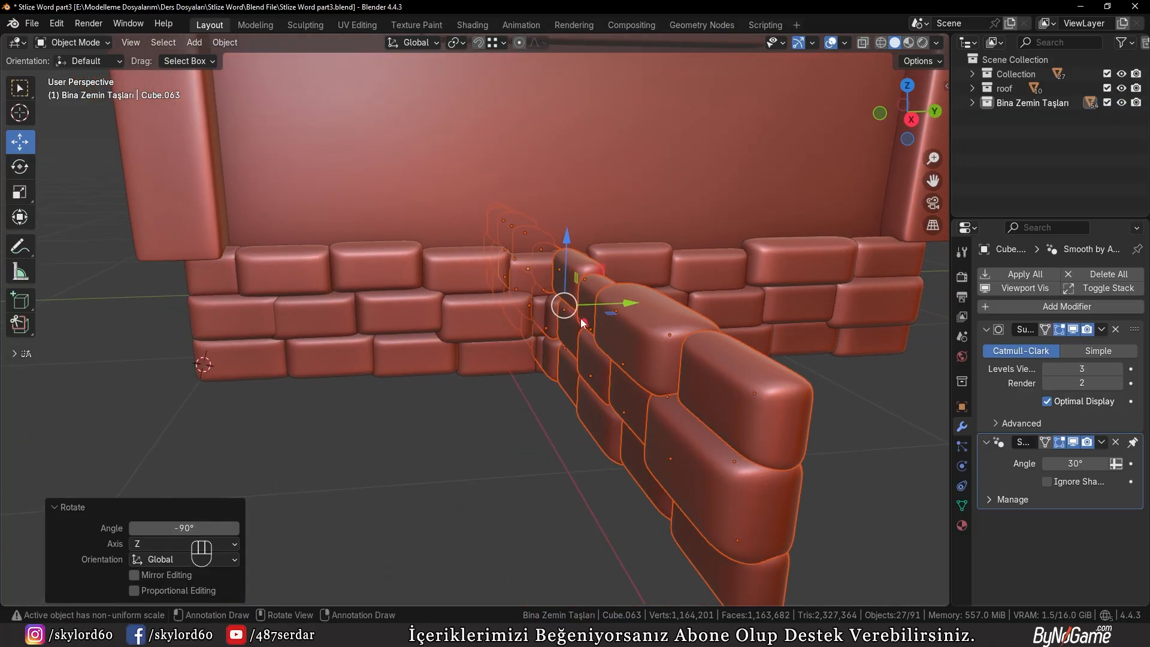
key(KP_3)
scroll(621, 302, up, 1)
scroll(619, 299, up, 1)
shift+middle_drag(619, 299, 724, 336)
key(g)
key(y)
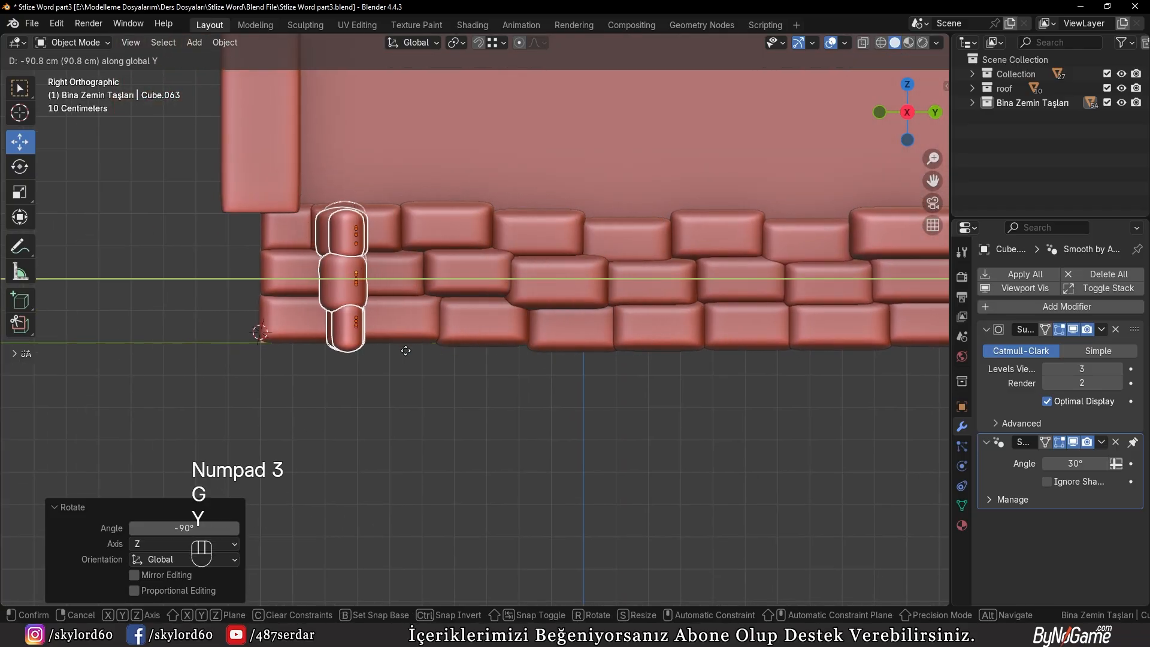
click(327, 357)
Move the copied stones about -125 cm along X so they run along the front wall below the door
middle_drag(328, 358, 530, 372)
scroll(419, 372, down, 5)
key(g)
key(x)
click(372, 372)
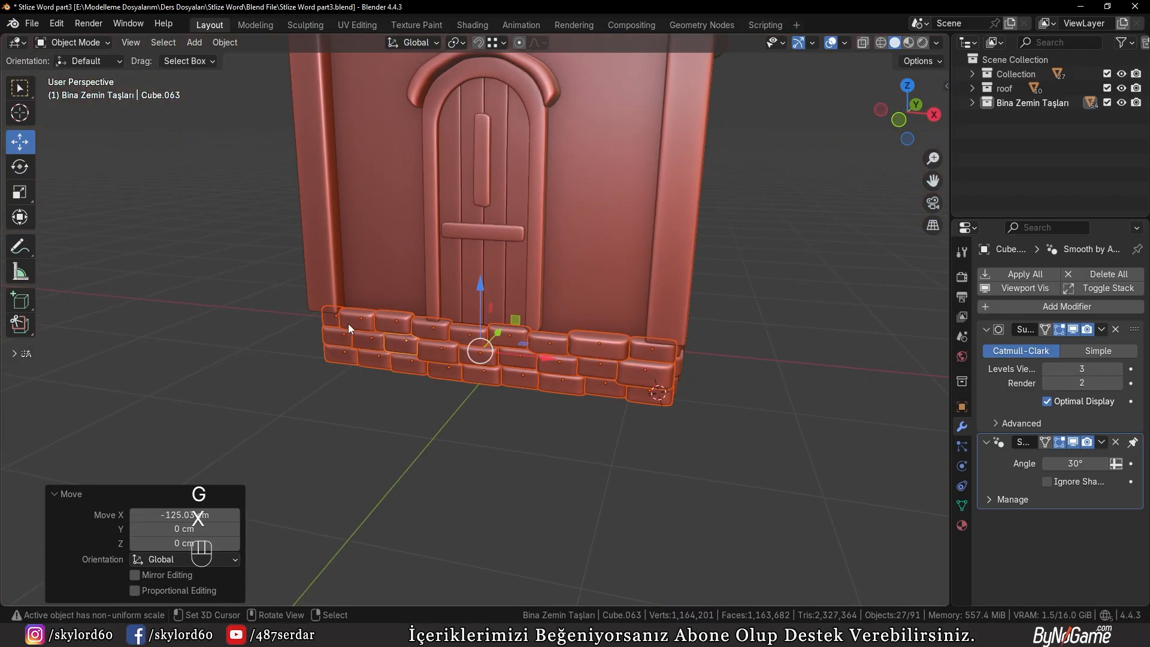
scroll(395, 337, up, 3)
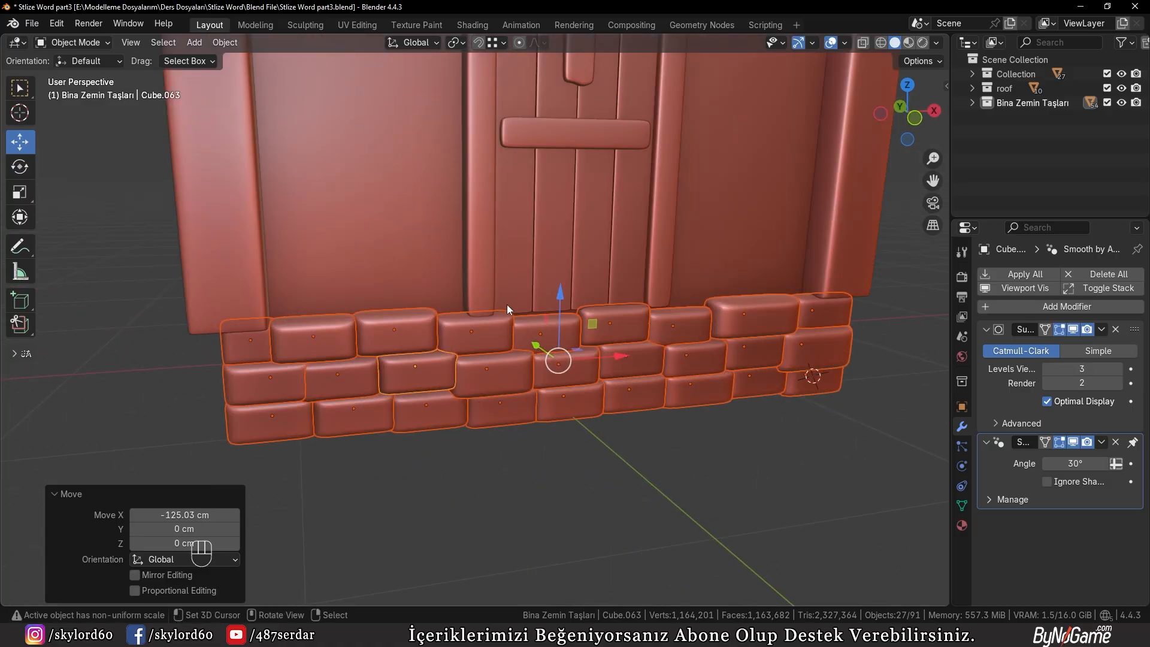
middle_drag(600, 408, 479, 390)
Scale the front wall's stones about 1.206 along Y to make them thicker
key(s)
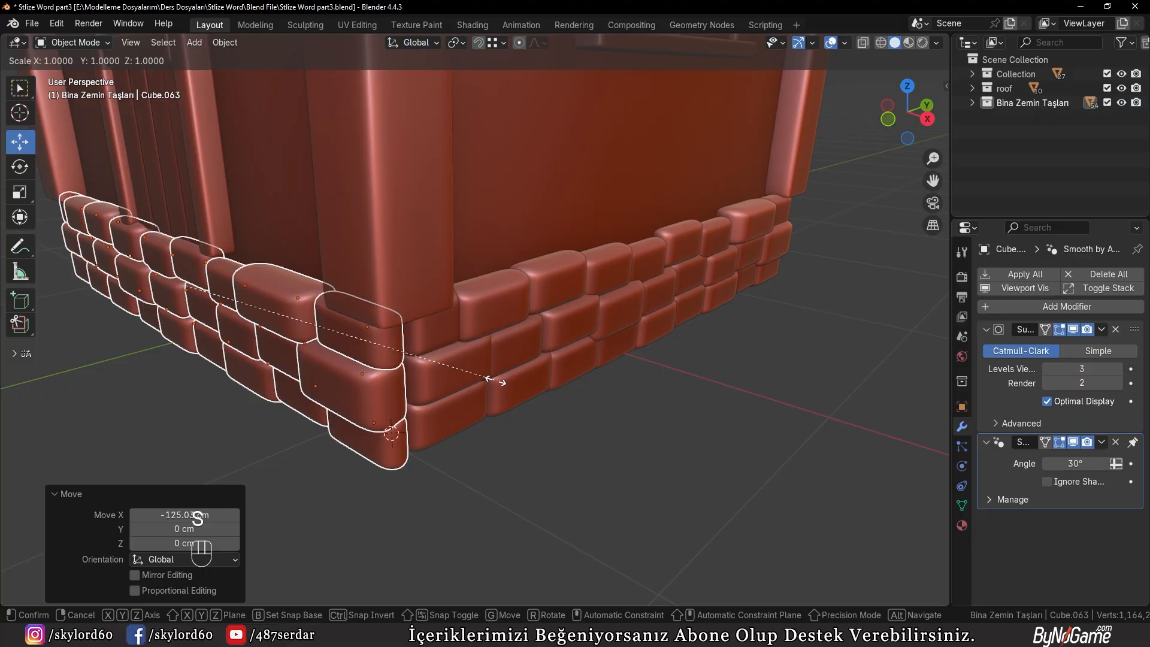
key(y)
click(572, 380)
middle_drag(572, 380, 490, 393)
key(g)
key(x)
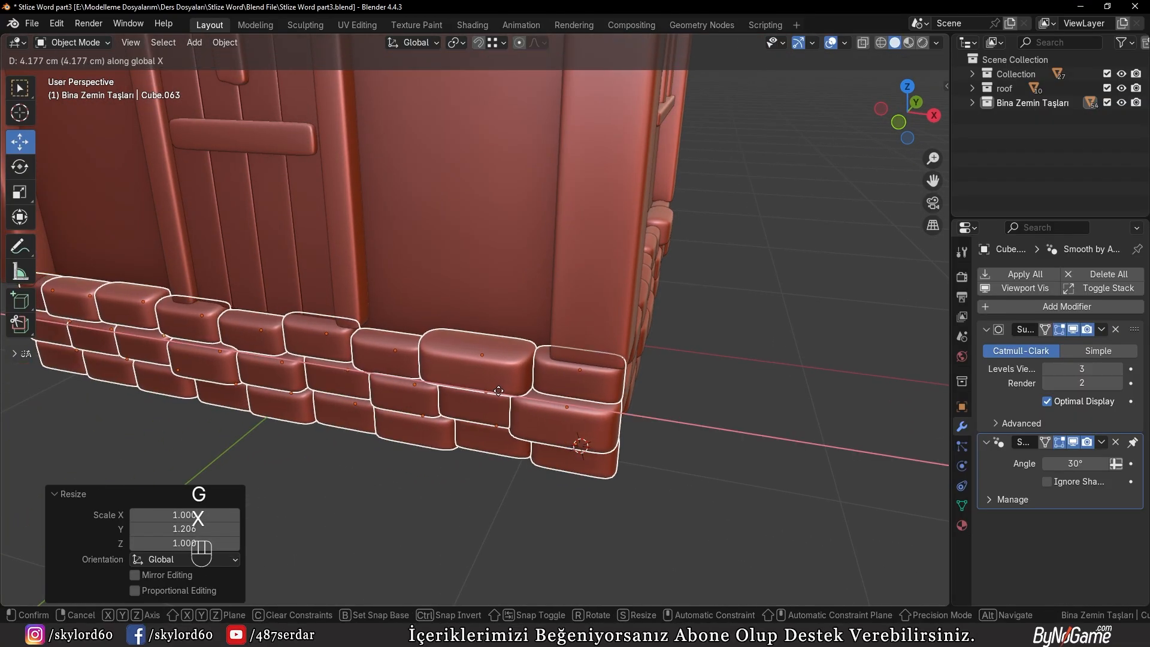
key(Escape)
Stretch the front stones about 1.06 along X and shift them about -2.67 cm along X to fit the wall's width
key(KP_1)
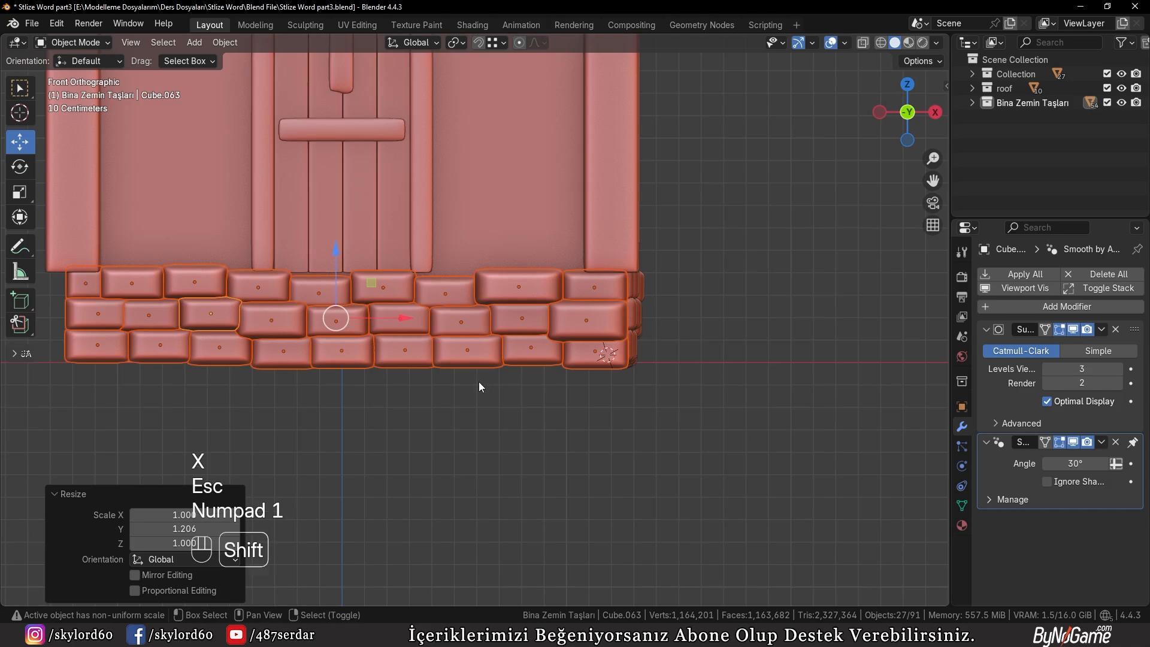
shift+middle_drag(479, 383, 557, 407)
key(s)
key(x)
click(680, 404)
key(g)
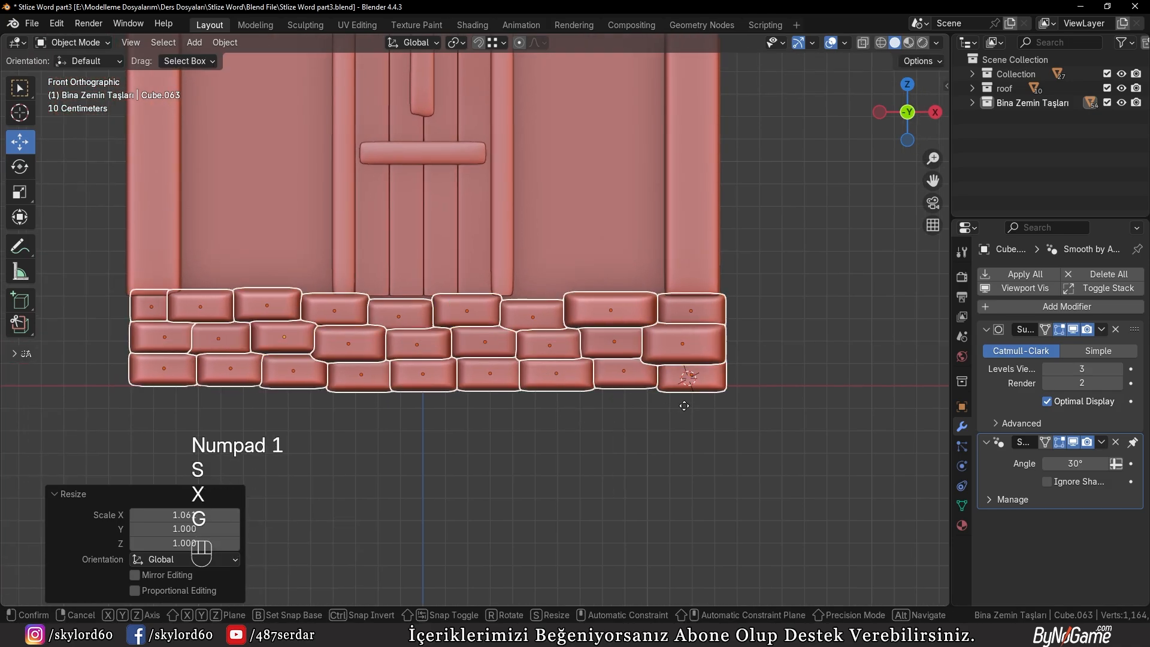
key(x)
click(679, 410)
Select all stones in the Bina Zemin Taşları collection and isolate them in local view, seen from the top
middle_drag(680, 410, 768, 432)
middle_drag(640, 383, 609, 391)
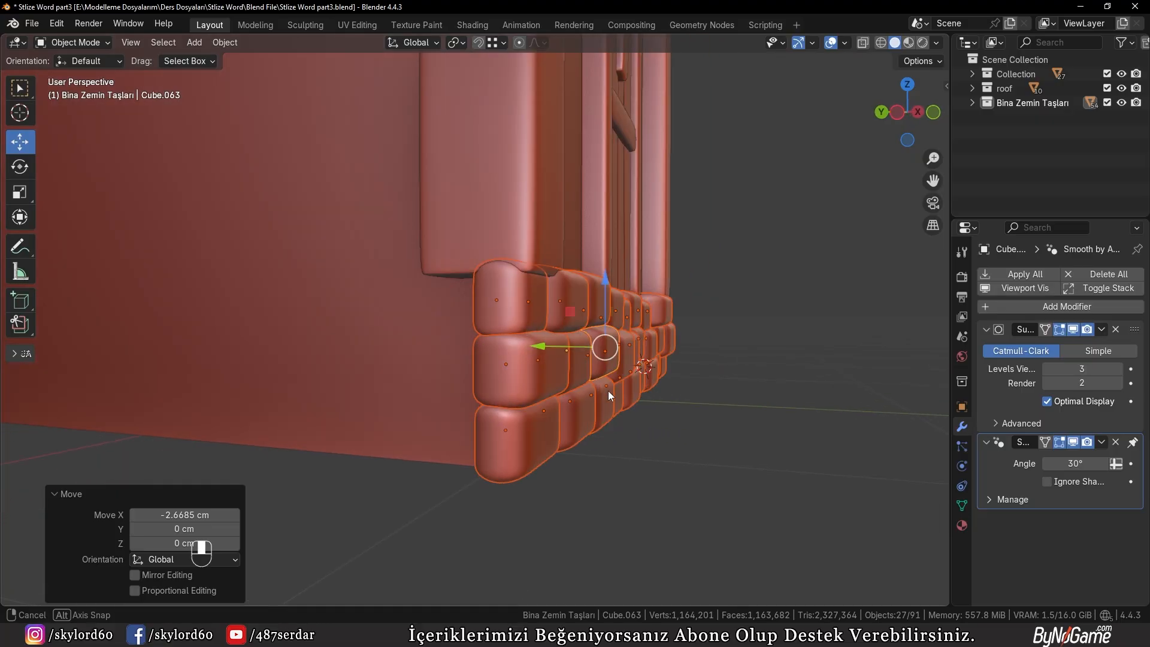
scroll(417, 379, down, 3)
mouse_move(417, 379)
middle_down()
mouse_move(425, 374)
mouse_move(343, 390)
mouse_move(171, 383)
mouse_move(371, 413)
mouse_move(354, 400)
mouse_move(681, 367)
mouse_move(585, 379)
mouse_move(424, 370)
middle_up()
key(KP_1)
scroll(423, 365, down, 6)
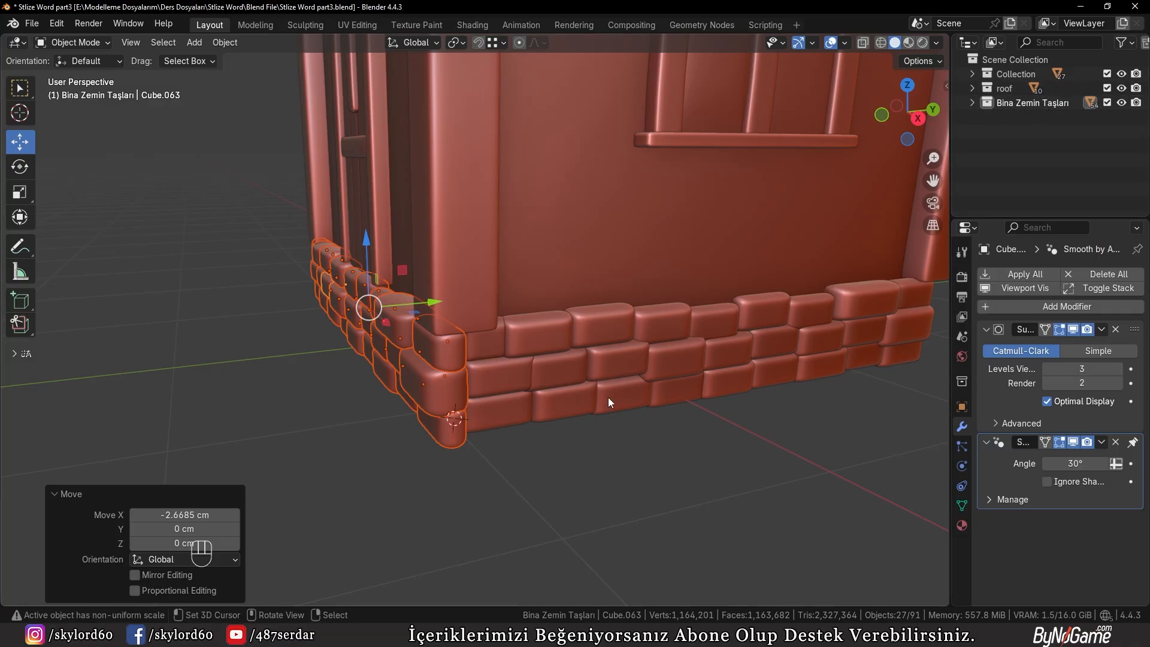
key(shift+g)
click(530, 463)
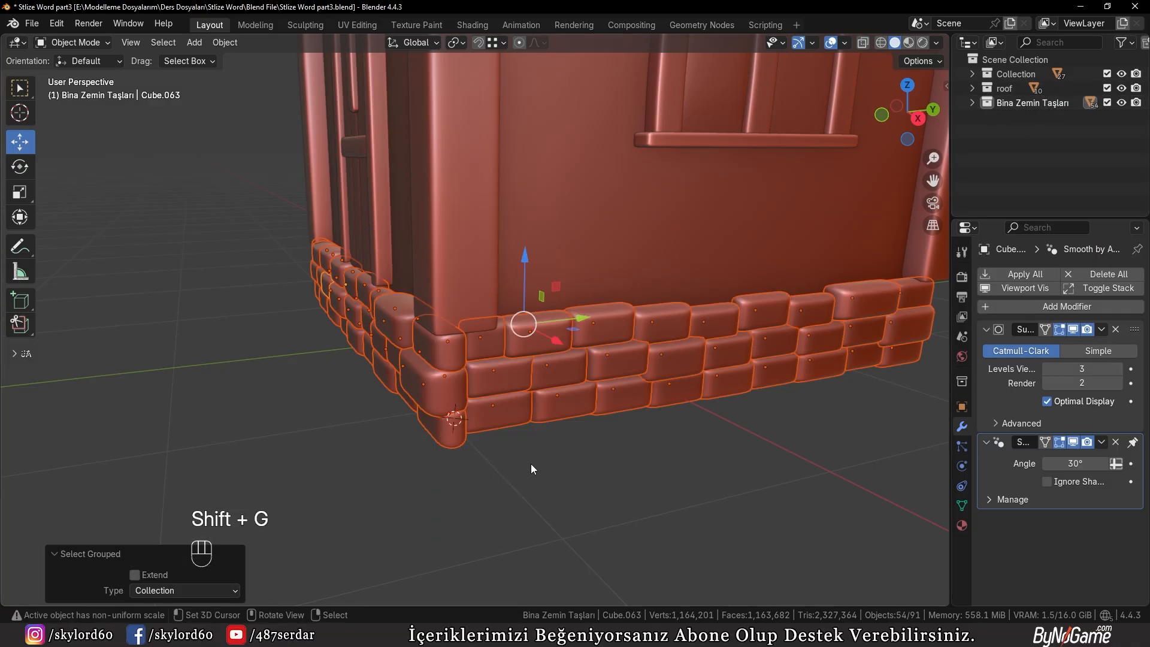
key(KP_Divide)
key(KP_7)
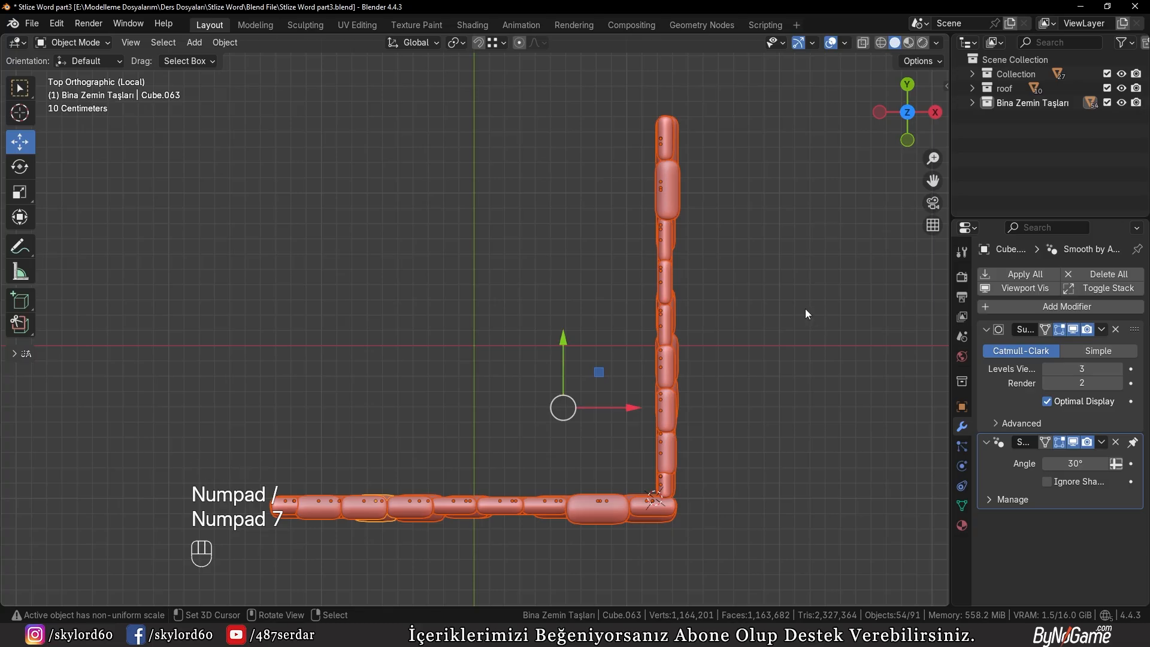
Switch to wireframe shading, deselect the stones and select only the side wall's stones
key(z)
click(617, 308)
right_click(578, 246)
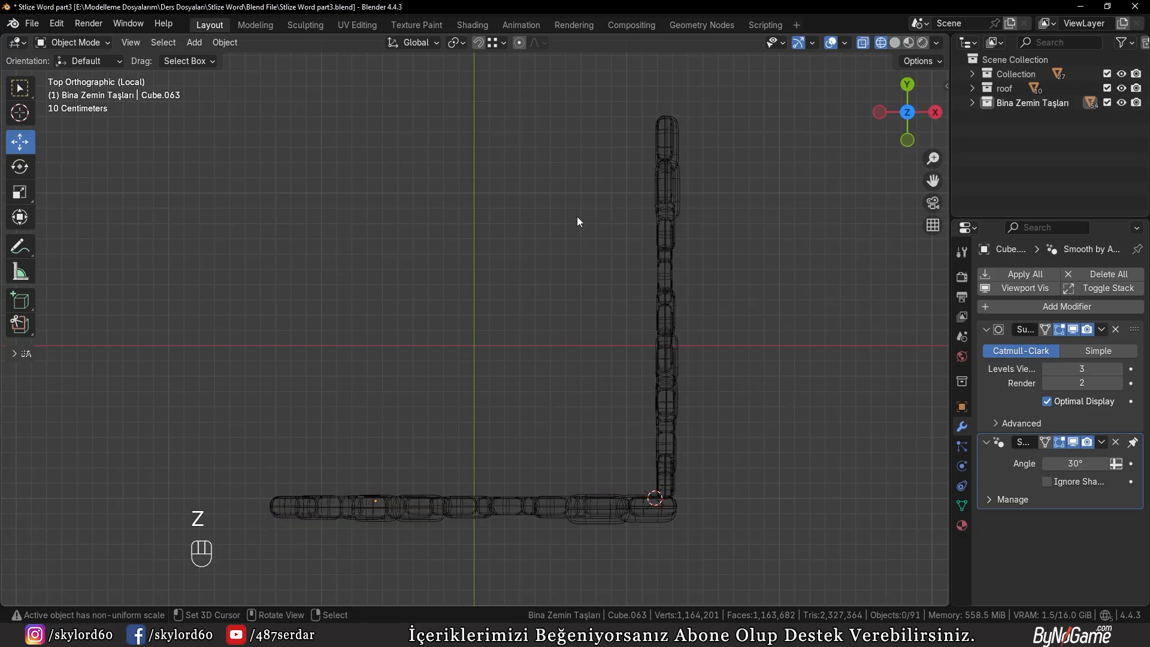
key(b)
mouse_move(587, 111)
mouse_down()
mouse_move(666, 249)
mouse_move(738, 484)
mouse_up()
shift+middle_drag(737, 483, 859, 398)
Duplicate the side wall's stones about -381.76 cm along X and bring back the whole house in top view
key(shift+d)
key(x)
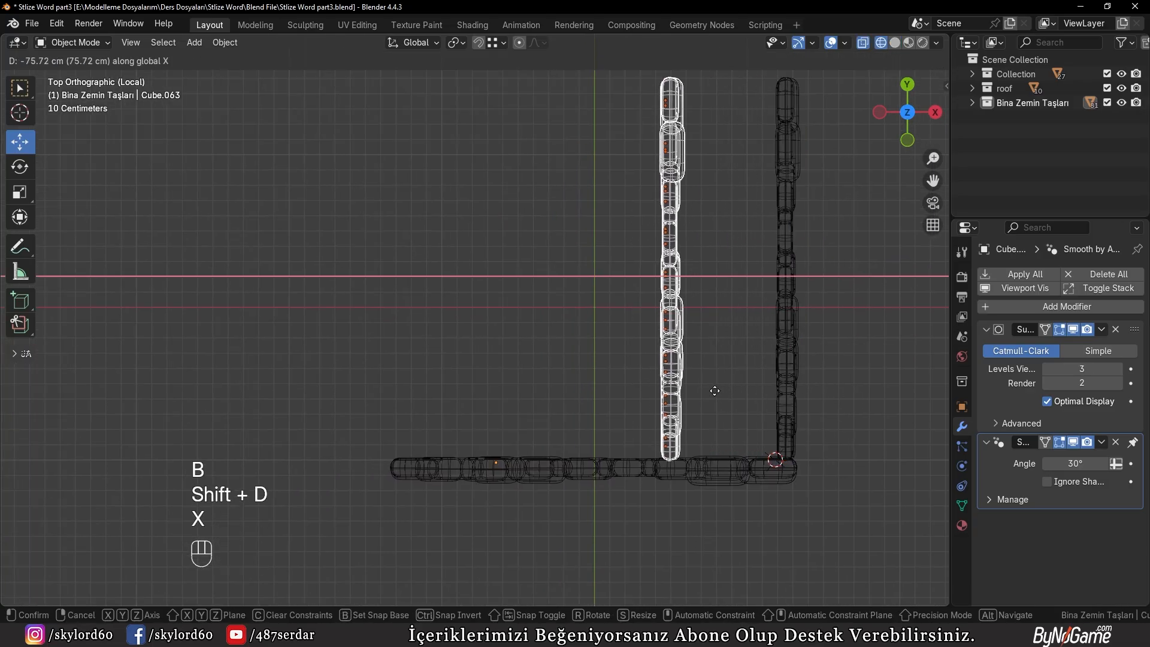
click(278, 429)
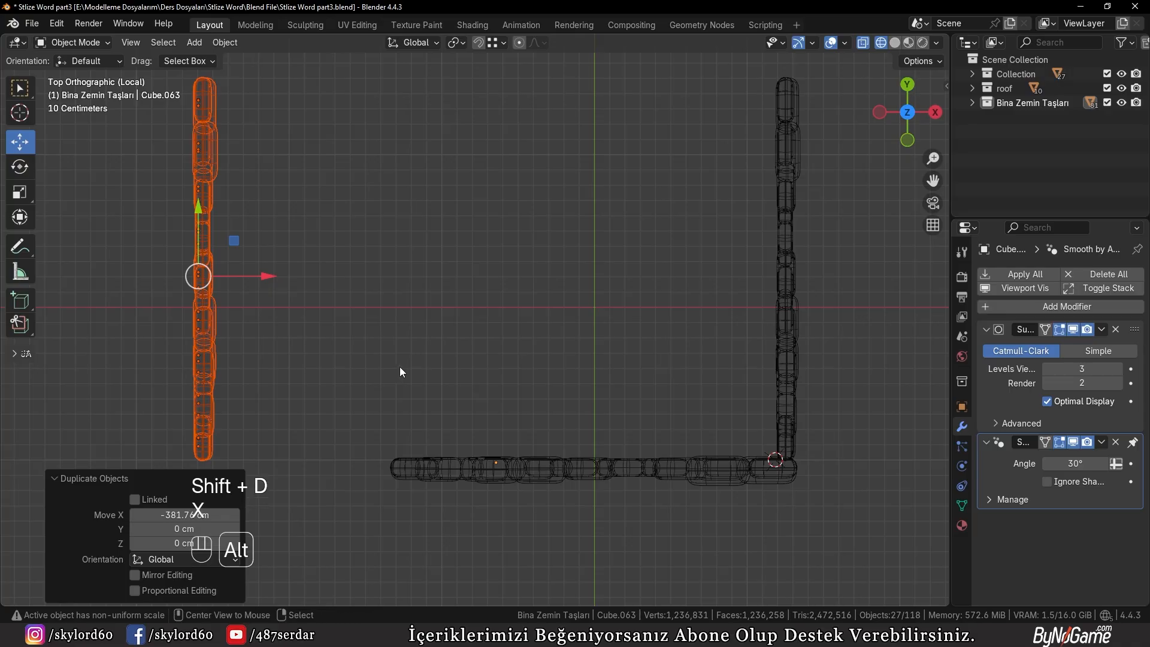
key(KP_Divide)
key(KP_7)
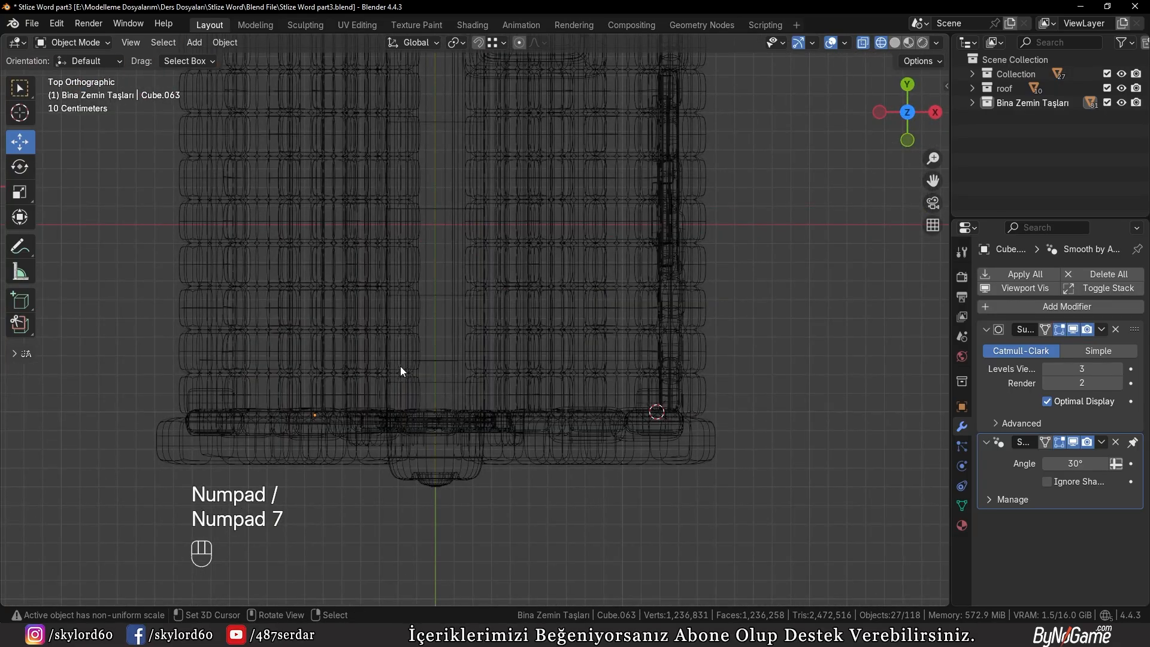
shift+middle_drag(400, 366, 450, 380)
scroll(450, 380, up, 2)
shift+middle_drag(367, 104, 429, 274)
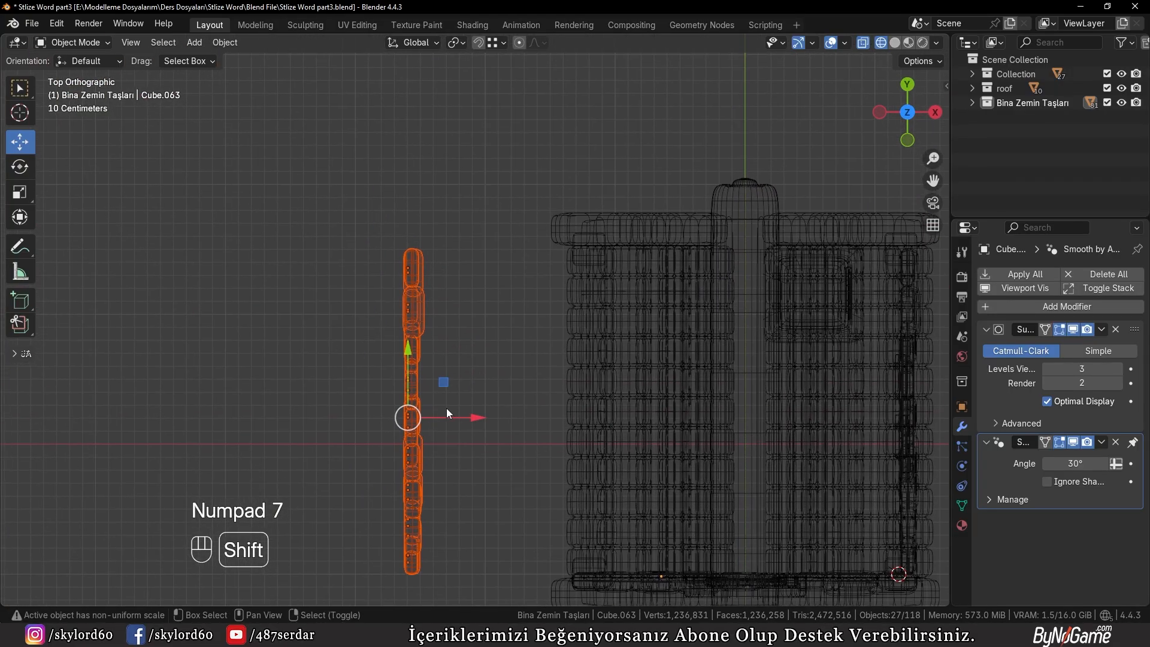
shift+middle_drag(442, 406, 463, 328)
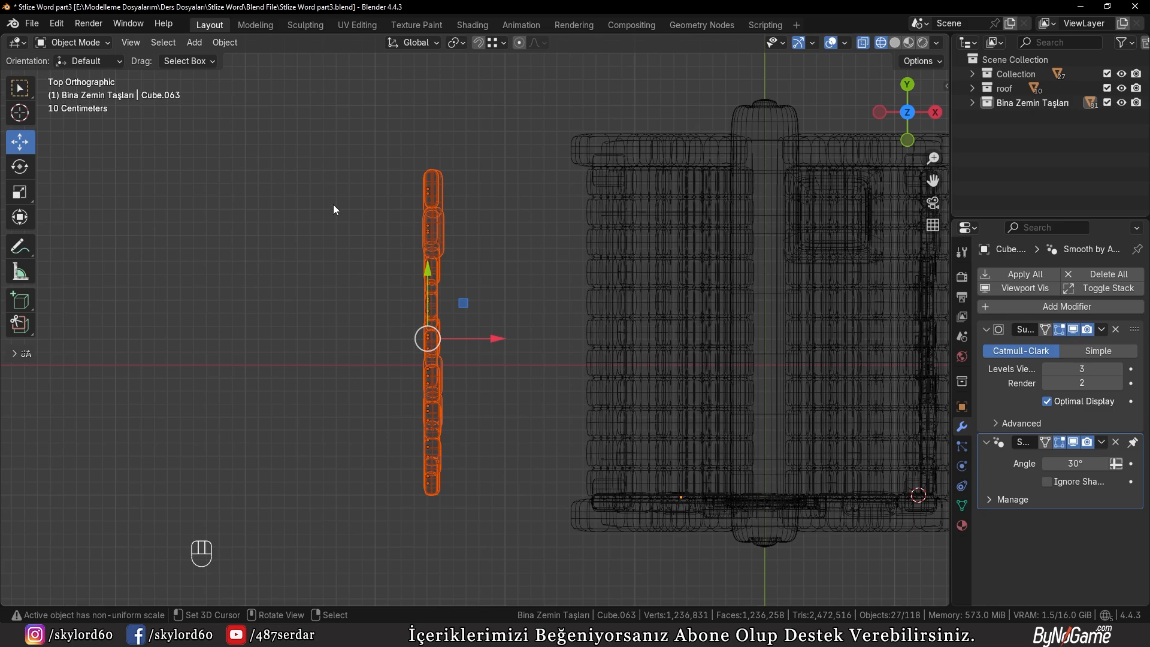
right_click(314, 193)
click(224, 42)
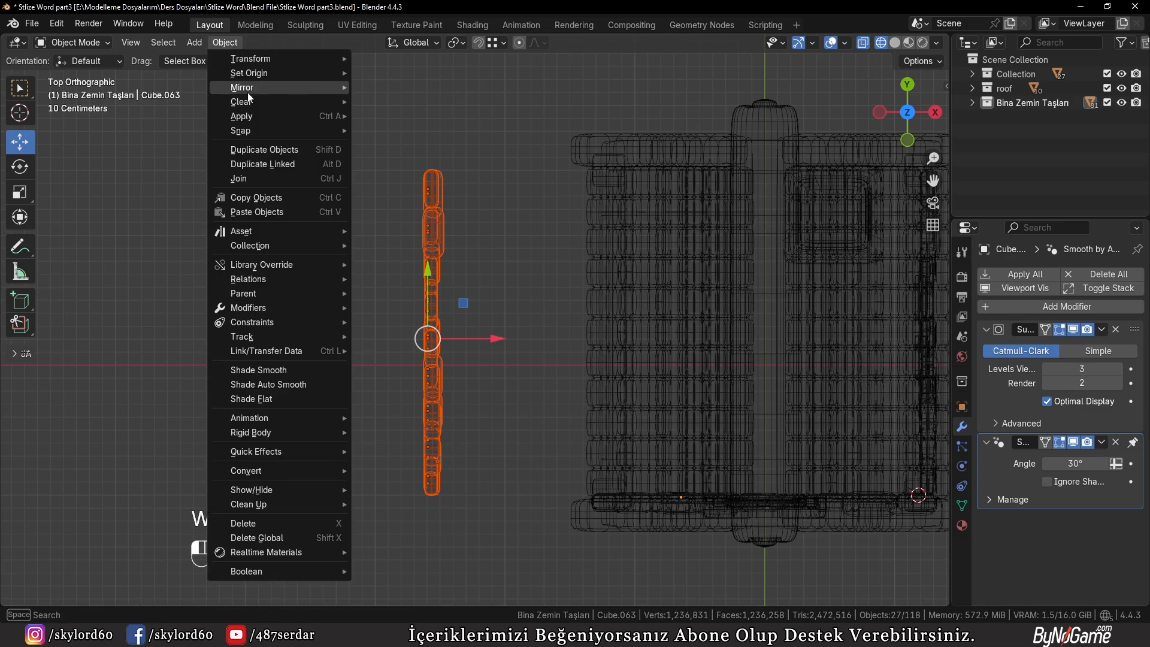
mouse_move(265, 87)
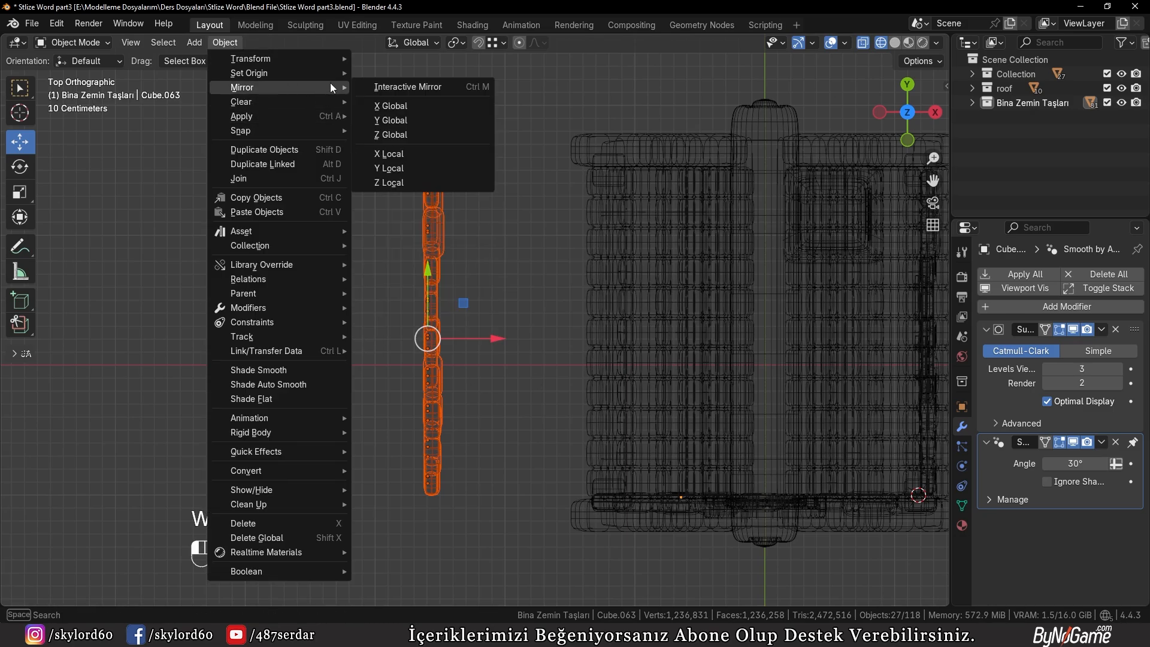
click(383, 106)
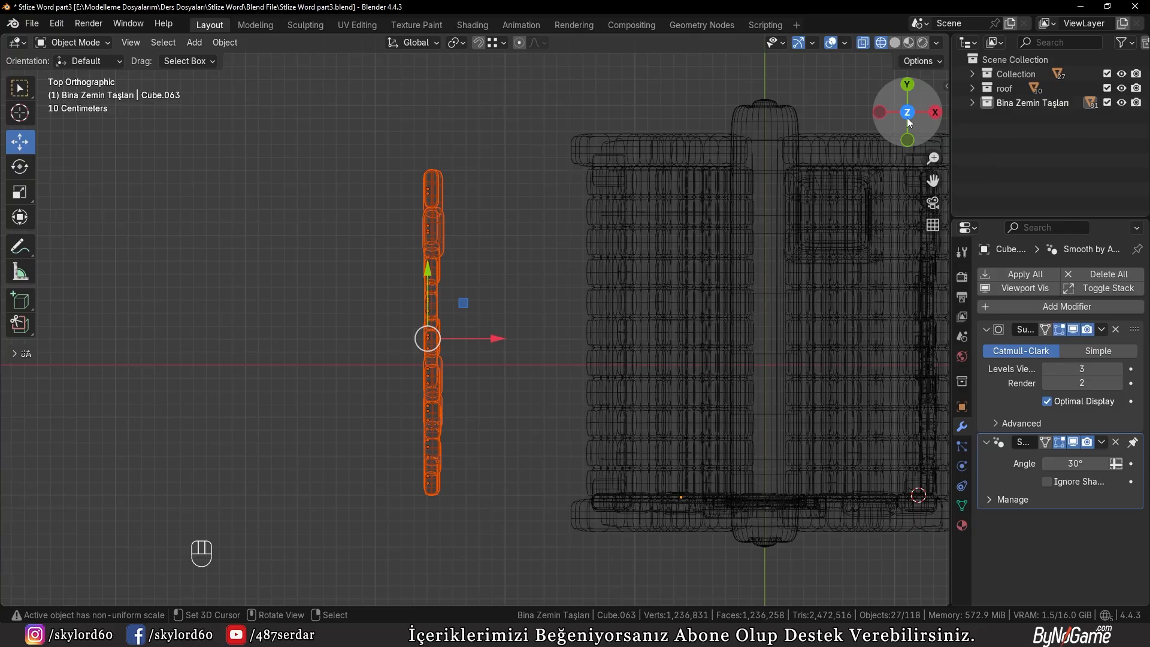
Mirror the duplicated side stones along the global X axis
click(221, 43)
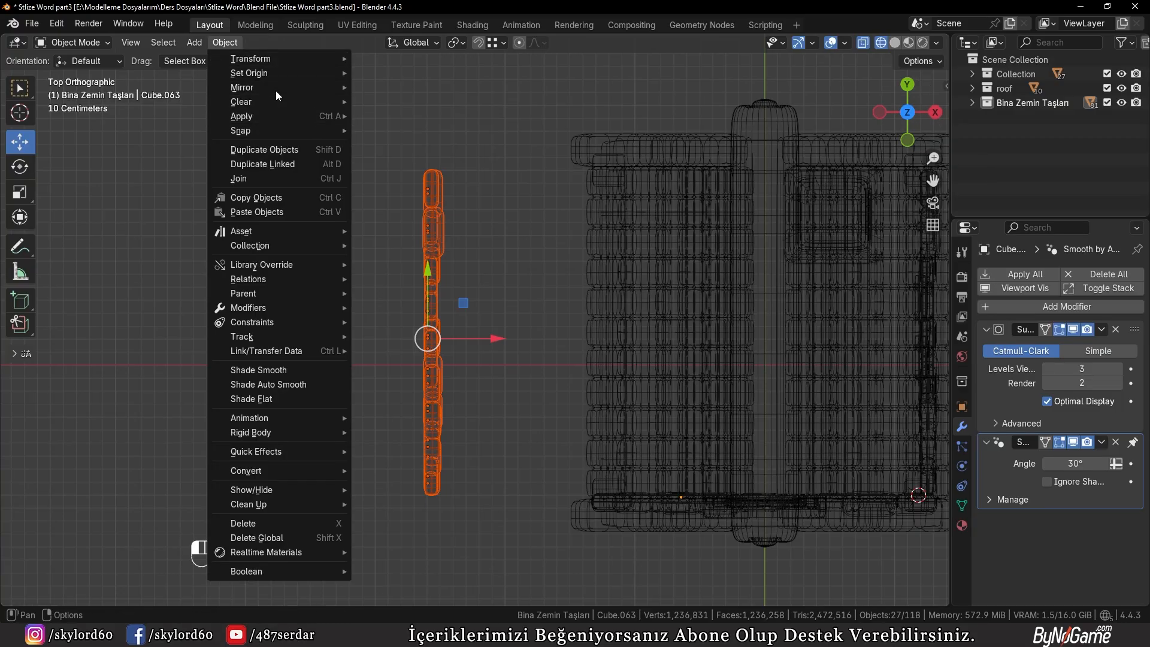
mouse_move(275, 88)
click(407, 108)
Return to solid shading and move the mirrored stones about 136 cm along X against the opposite side wall
mouse_move(424, 400)
middle_down()
mouse_move(479, 314)
mouse_move(524, 294)
middle_up()
key(z)
scroll(652, 332, up, 2)
key(g)
key(x)
click(537, 260)
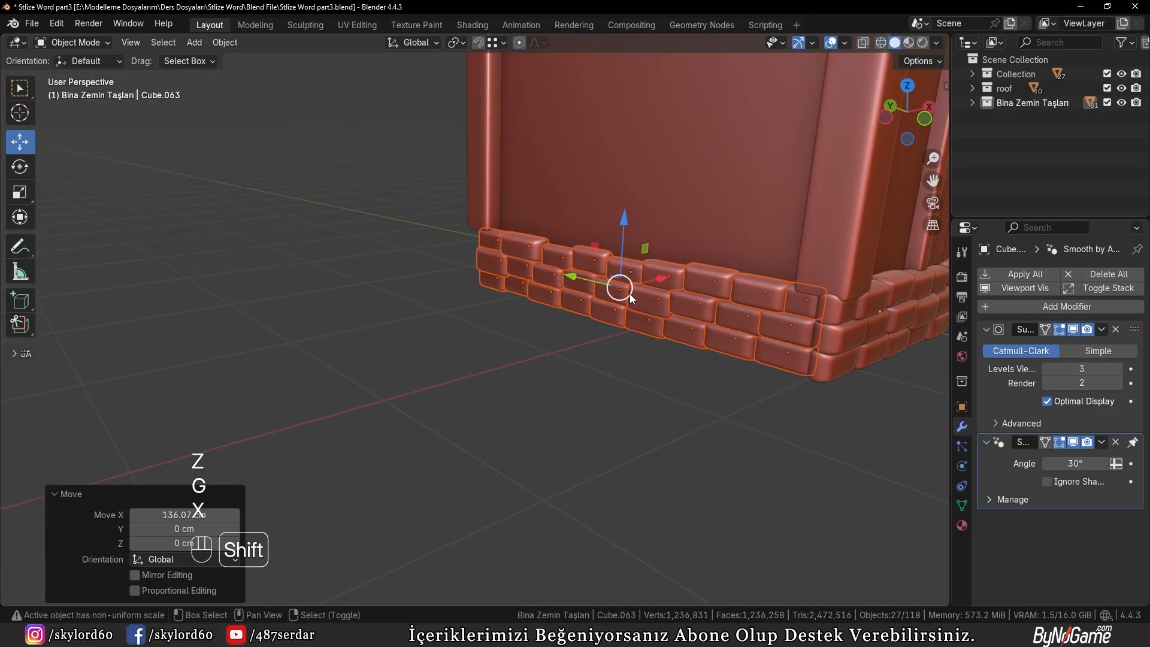
Fine-tune the mirrored stones' position along X to meet the front corner, and deselect everything
scroll(413, 331, up, 2)
shift+middle_drag(630, 293, 635, 363)
key(g)
right_click(413, 331)
key(g)
key(x)
shift+click(376, 328)
scroll(440, 340, down, 3)
key(a)
key(a)
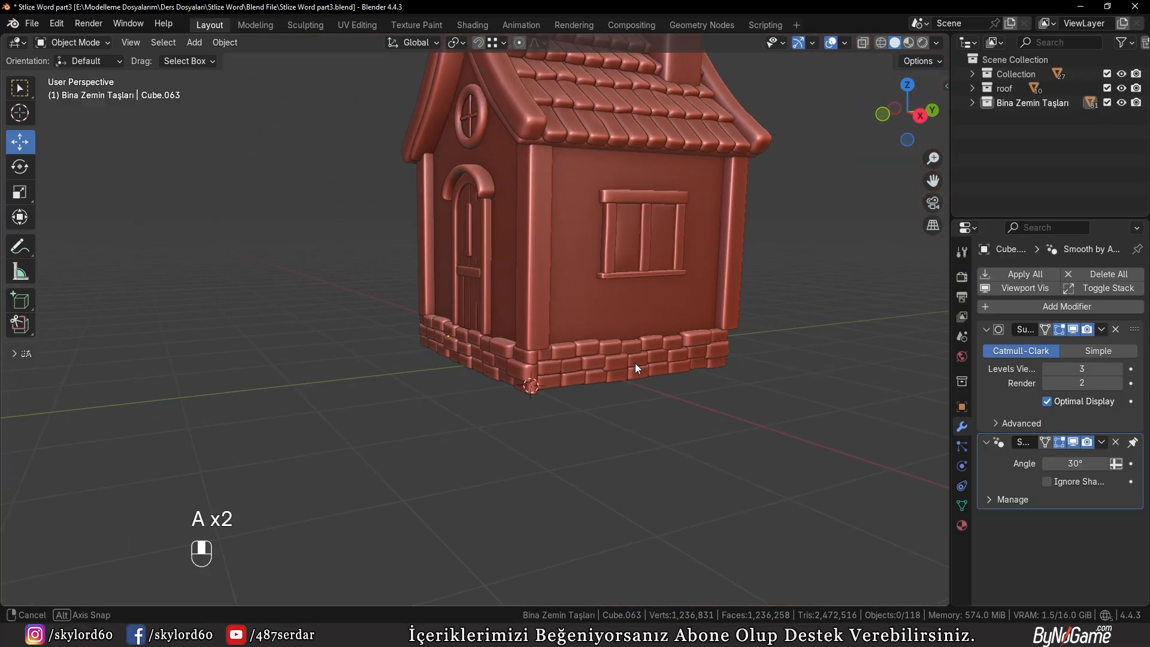
Select the whole stone collection from a front-wall stone and isolate it in local view, seen from the top
scroll(595, 365, up, 4)
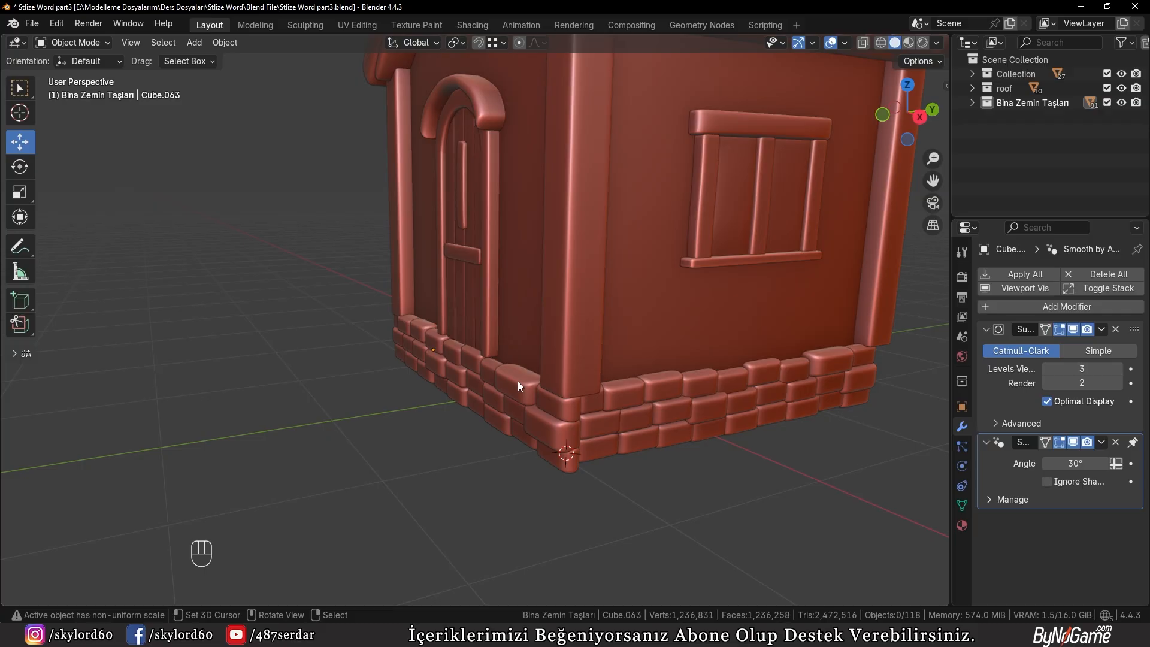
click(516, 381)
key(shift+g)
click(515, 380)
key(KP_Divide)
key(KP_7)
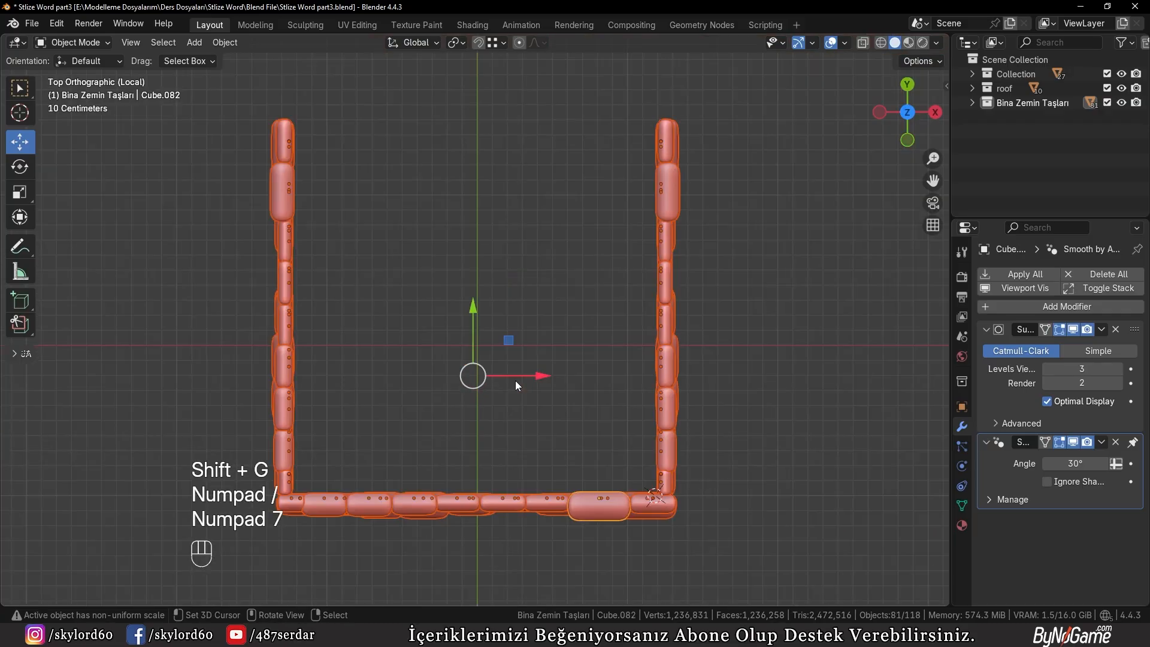
Switch to wireframe shading and select only the front wall's stones
key(z)
click(378, 372)
shift+middle_drag(461, 362, 478, 355)
click(262, 468)
key(b)
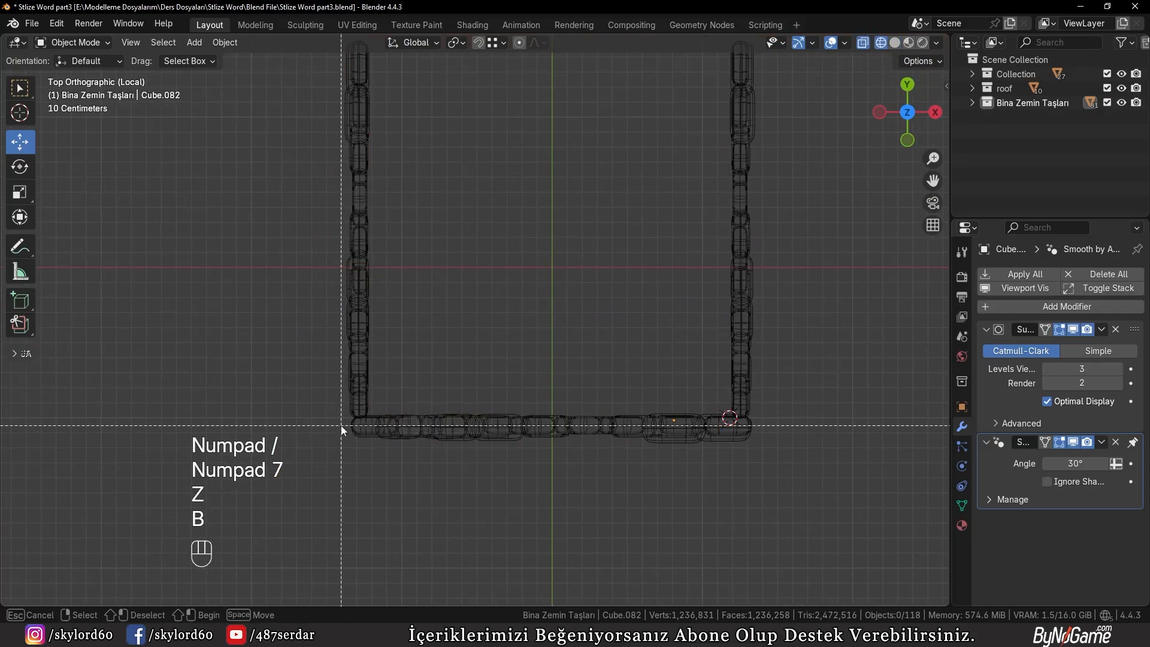
drag(341, 426, 747, 494)
Duplicate the front wall's stones about 347.76 cm along Y, beyond the open back side
scroll(608, 440, down, 2)
shift+middle_drag(601, 436, 593, 553)
key(shift+d)
key(y)
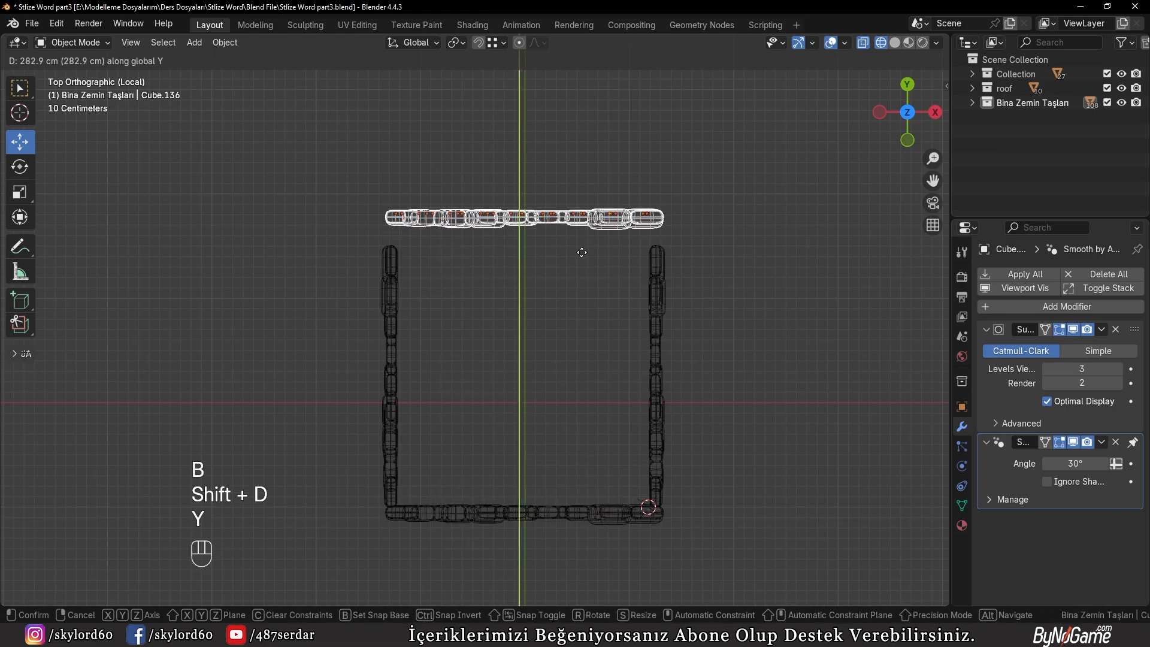
click(575, 199)
Mirror the duplicated front stones along the global Y axis
click(224, 42)
mouse_move(287, 87)
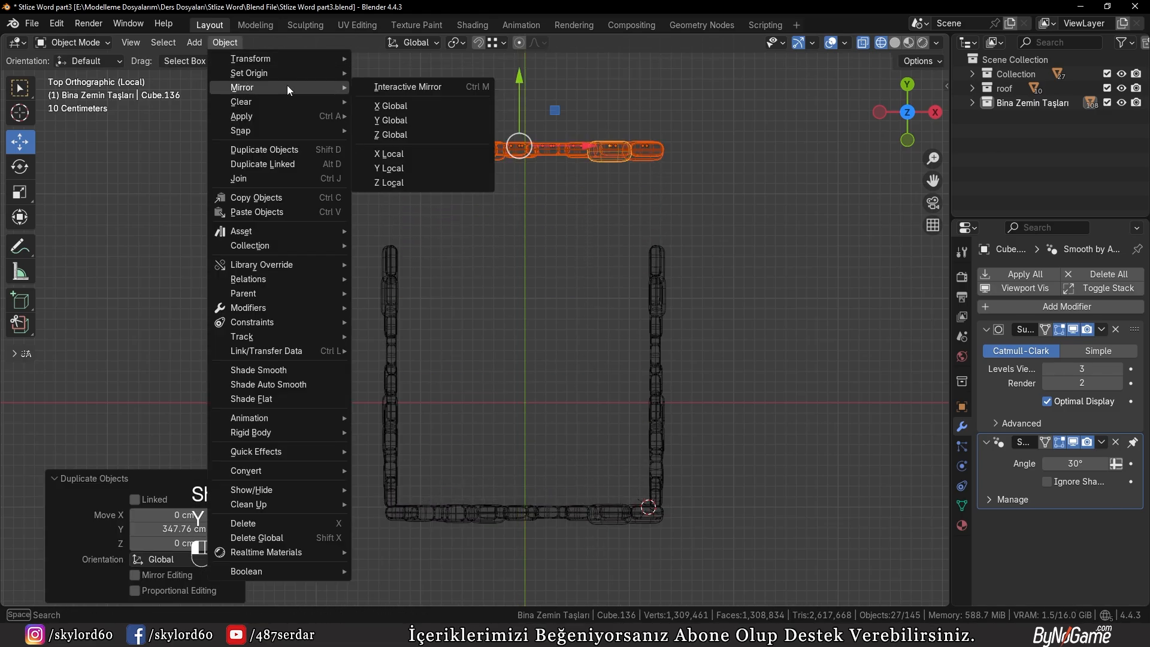
click(399, 122)
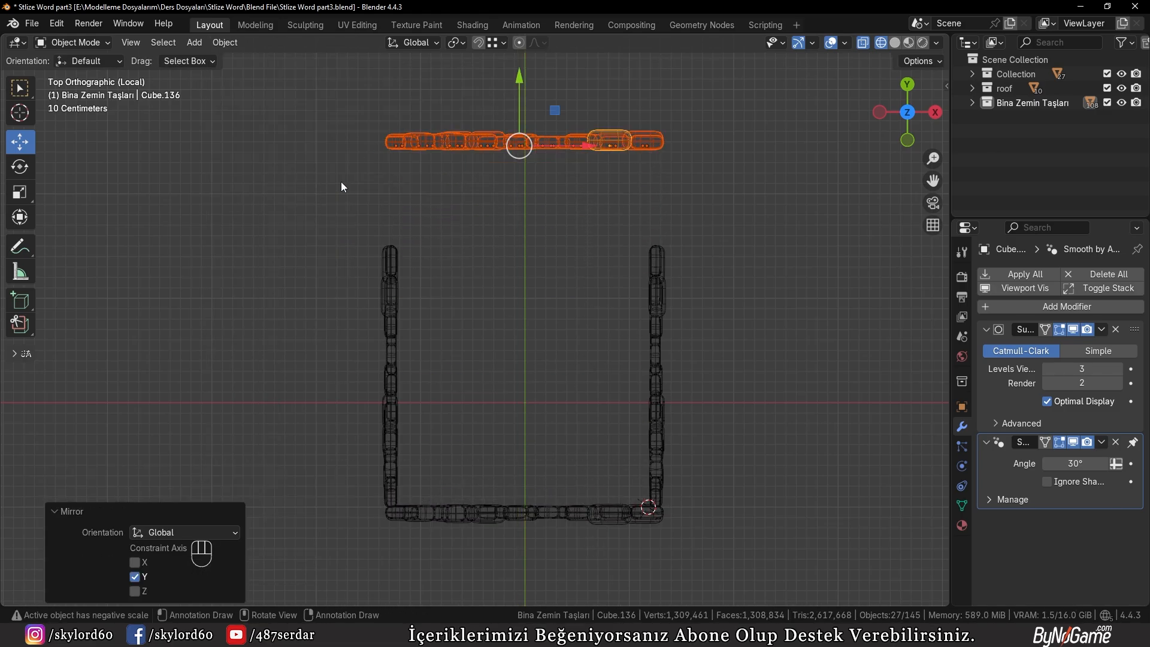
Leave local view, return to solid shading and move the mirrored stone rows about -95.62 cm along Y onto the back wall
key(KP_Divide)
key(KP_7)
middle_drag(340, 181, 509, 275)
key(z)
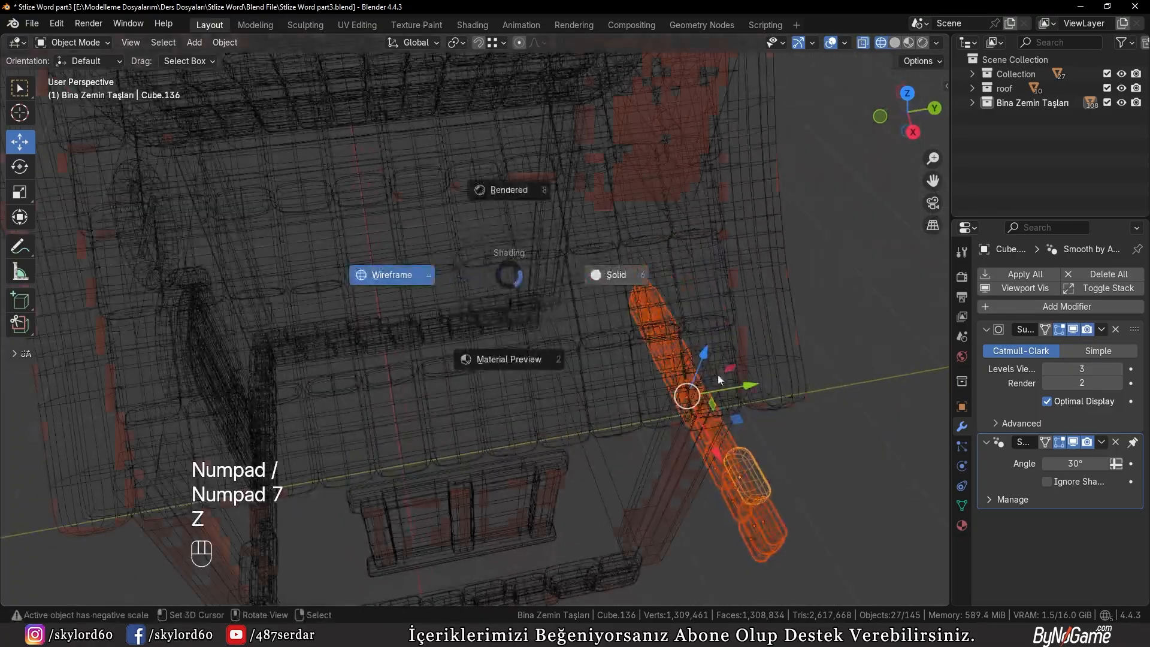
click(718, 375)
middle_drag(728, 446, 675, 347)
scroll(675, 347, up, 3)
key(g)
key(y)
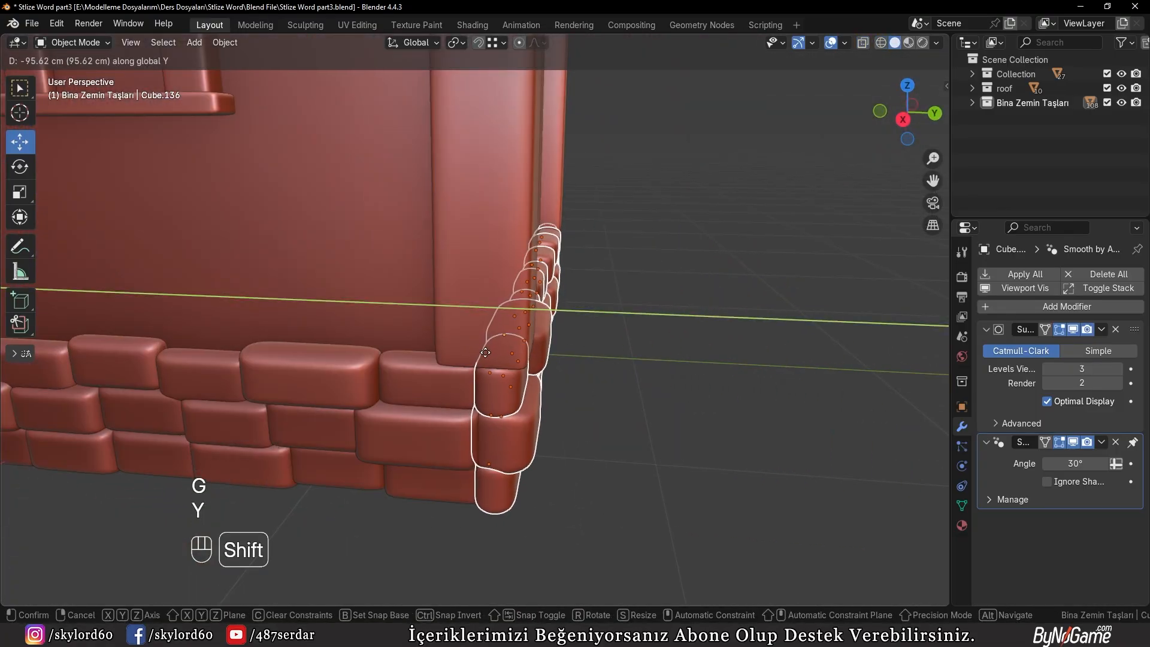
click(485, 352)
Scale the top-row corner stone of the back wall along Y
key(a)
key(a)
click(499, 390)
drag(562, 376, 557, 374)
key(s)
key(y)
click(570, 377)
click(638, 405)
Scale the side wall's top stone at the front corner by about 1.485 along X and shift it about -1.94 cm along X
scroll(574, 395, down, 5)
middle_drag(409, 382, 480, 378)
click(455, 391)
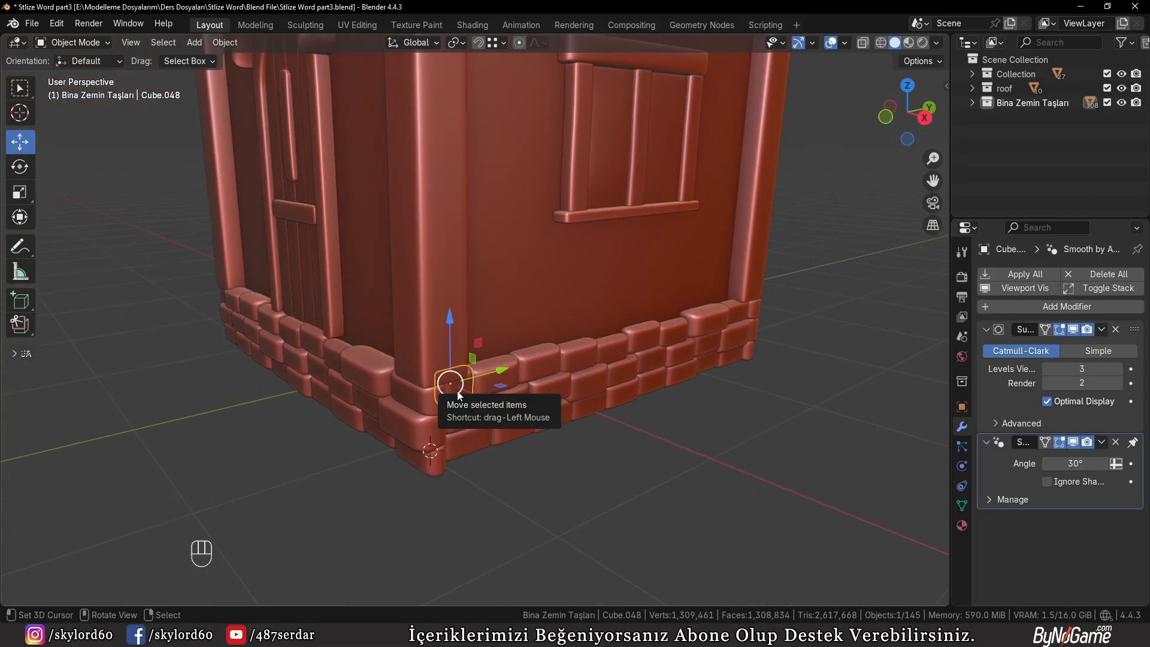
key(KP_Decimal)
middle_drag(460, 376, 487, 357)
key(g)
key(x)
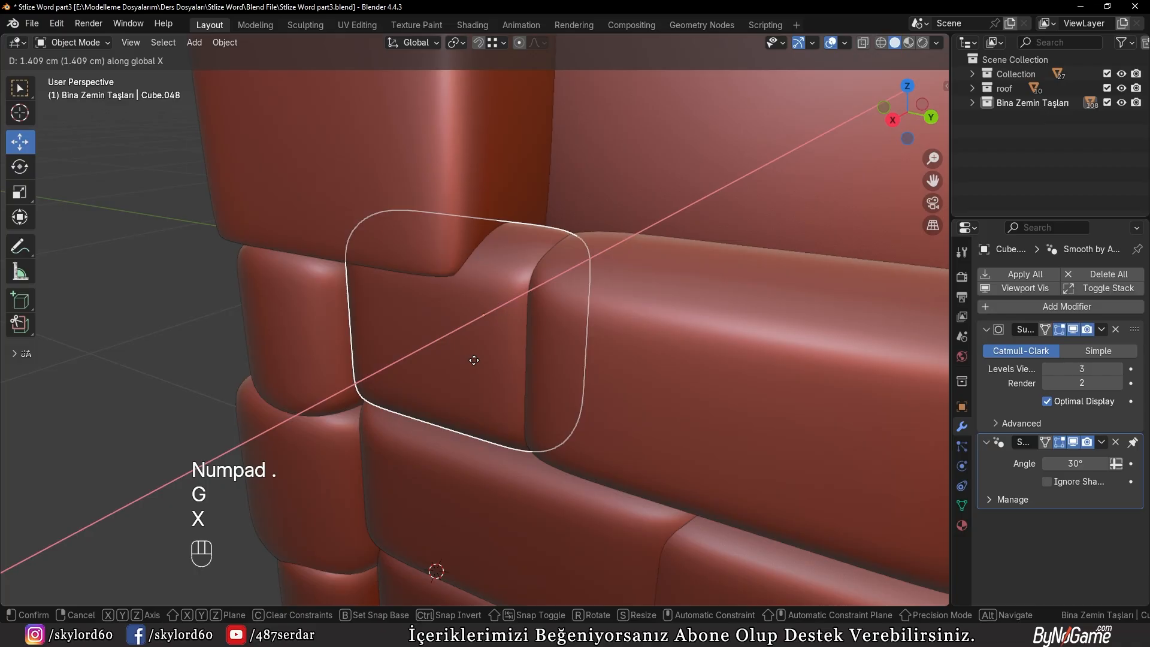
click(537, 340)
key(s)
key(x)
click(568, 340)
key(g)
key(x)
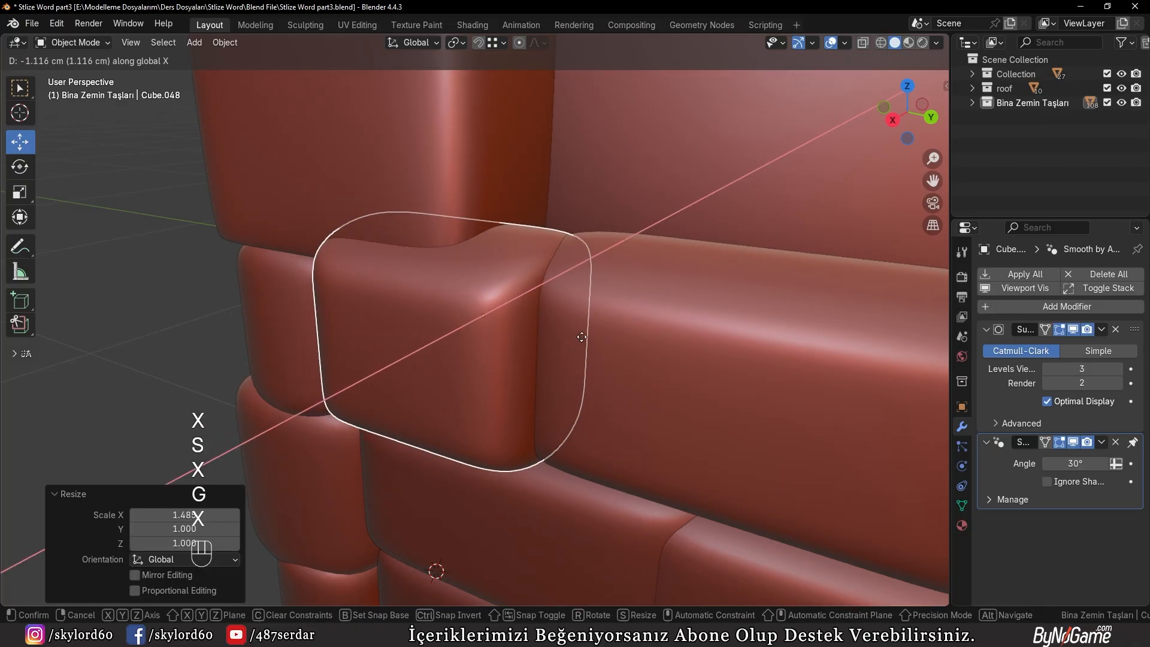
click(587, 335)
middle_drag(587, 335, 548, 366)
scroll(552, 366, down, 8)
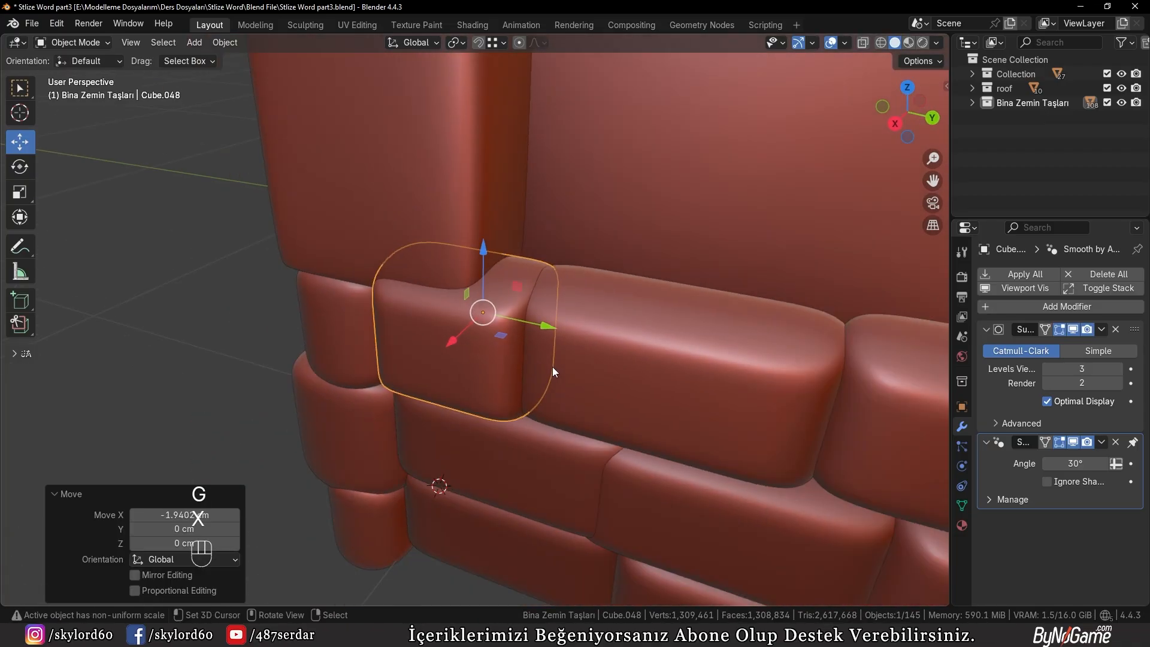
At the other front corner, move the front row's top corner stone -1.5803 cm along Y and scale it along Y
middle_drag(318, 363, 587, 357)
scroll(401, 371, down, 3)
click(473, 349)
scroll(587, 358, up, 4)
key(g)
key(y)
click(494, 364)
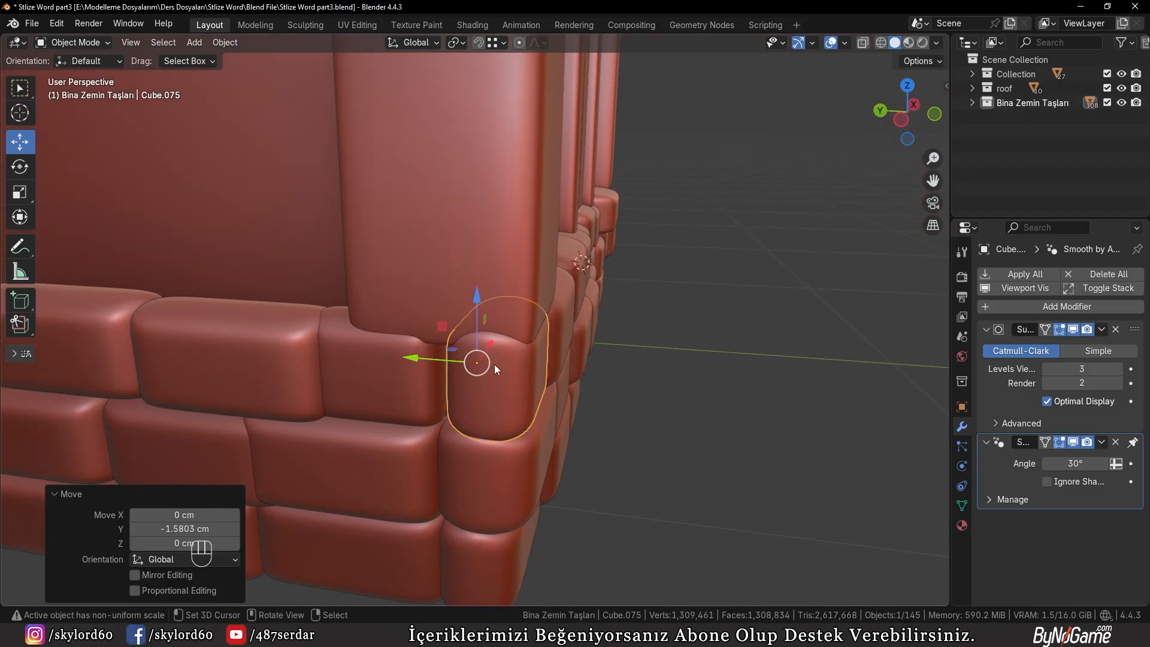
key(s)
key(y)
click(628, 372)
Scale the adjoining side-wall top stone along X and move it about -0.774 cm along Y toward the corner stone
click(394, 354)
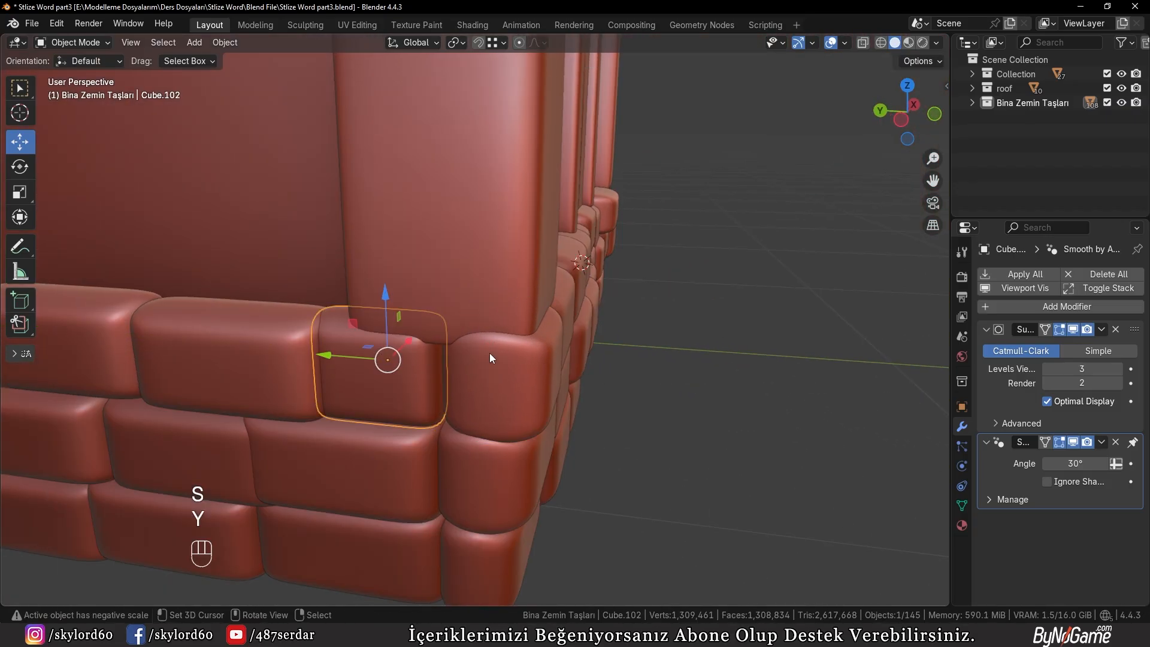
key(s)
key(x)
click(473, 350)
drag(327, 356, 336, 357)
scroll(372, 364, down, 1)
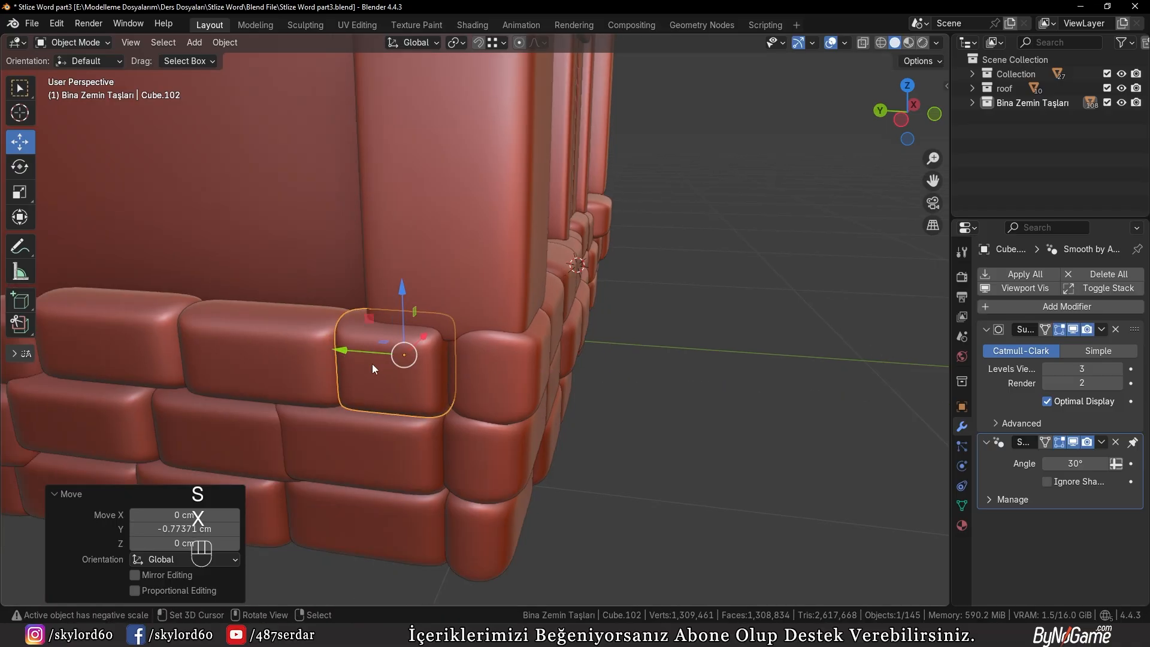
middle_drag(372, 364, 228, 462)
right_click(338, 424)
Duplicate a middle-row front stone below the door and place the copy -49.149 cm along Y, in front of the wall
scroll(338, 424, down, 2)
scroll(337, 424, down, 4)
shift+middle_drag(632, 381, 551, 436)
scroll(551, 436, up, 5)
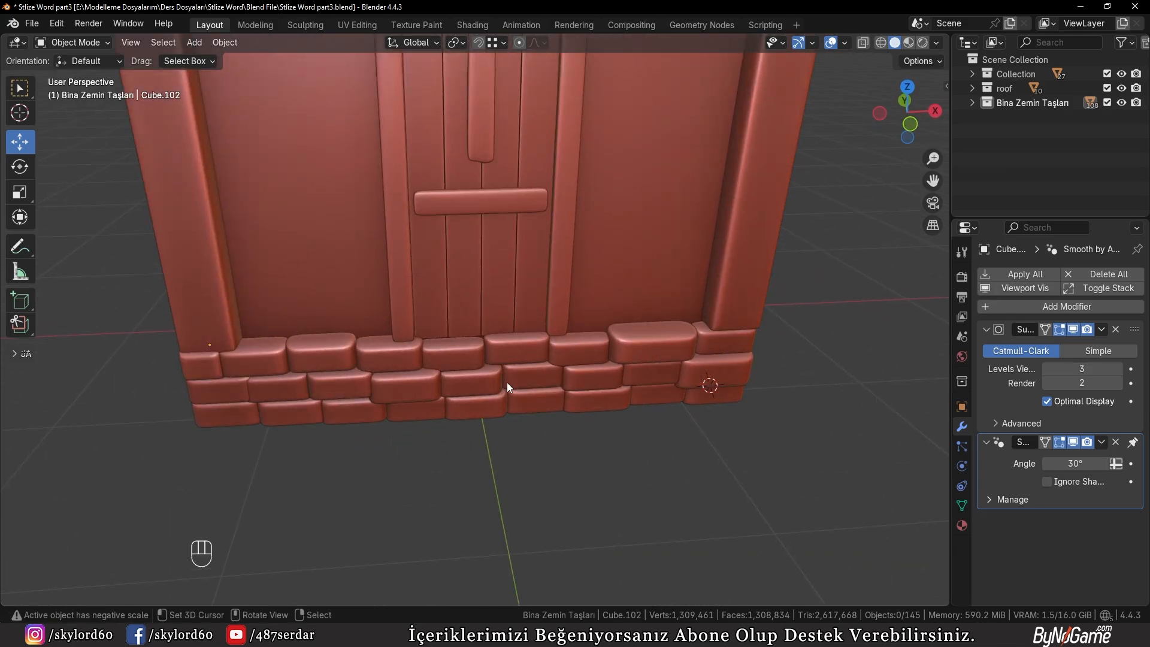
click(526, 383)
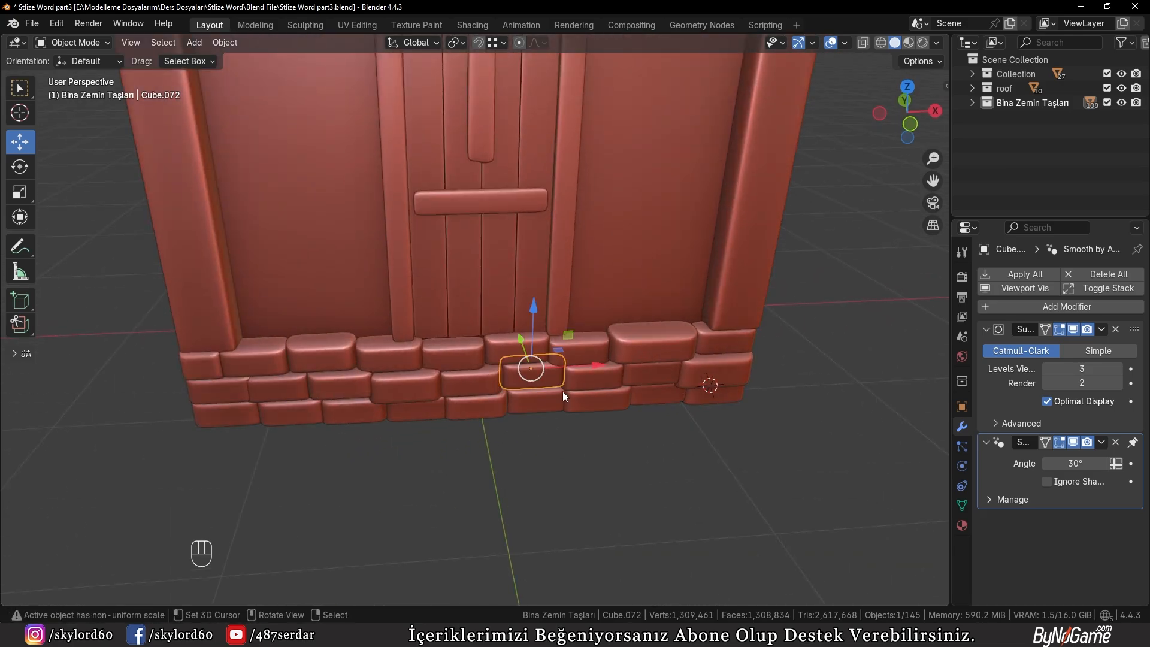
key(KP_Decimal)
middle_drag(563, 391, 644, 347)
key(shift+d)
key(y)
click(441, 399)
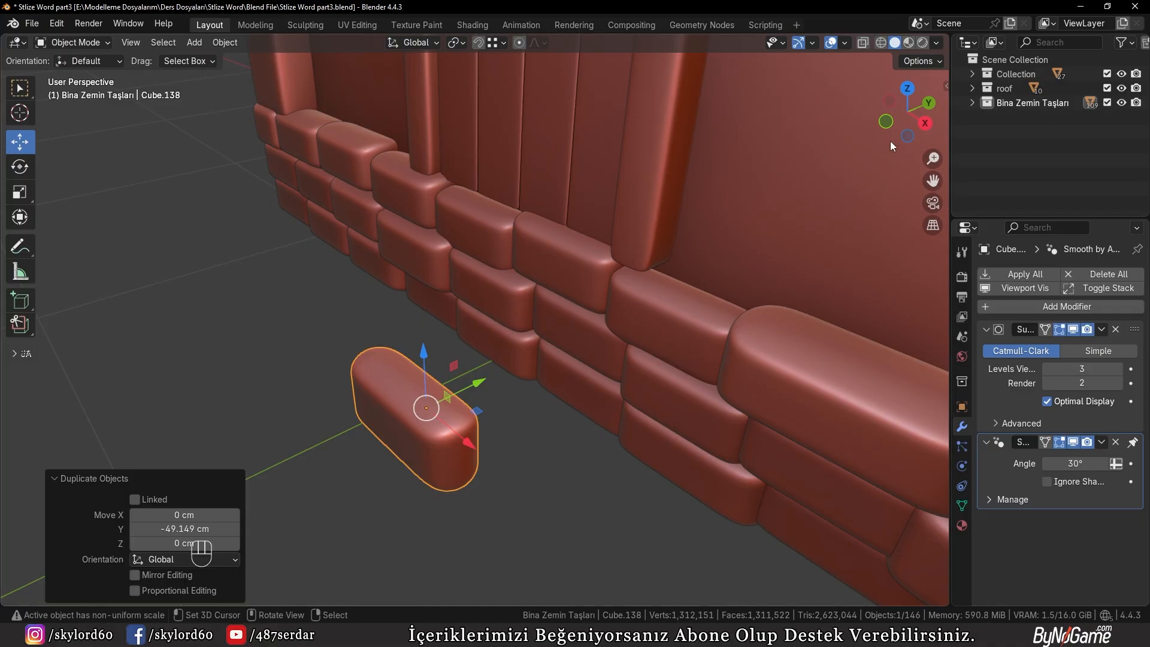
Move the duplicated stone out of the stone collection into the one named Collection
key(m)
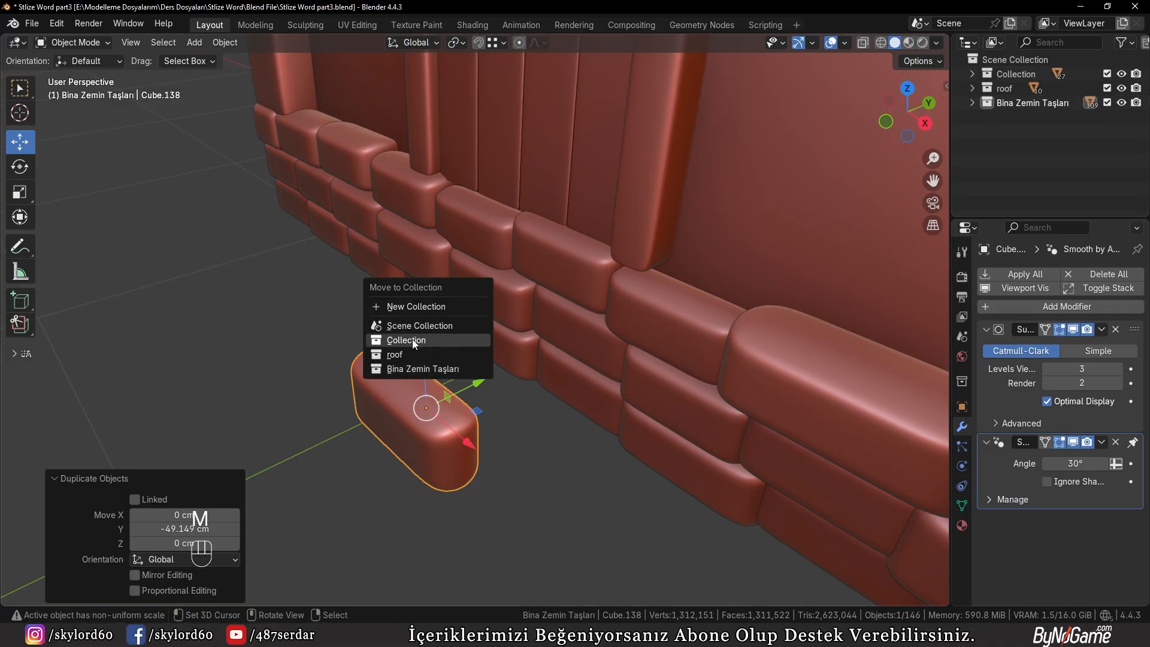
click(386, 341)
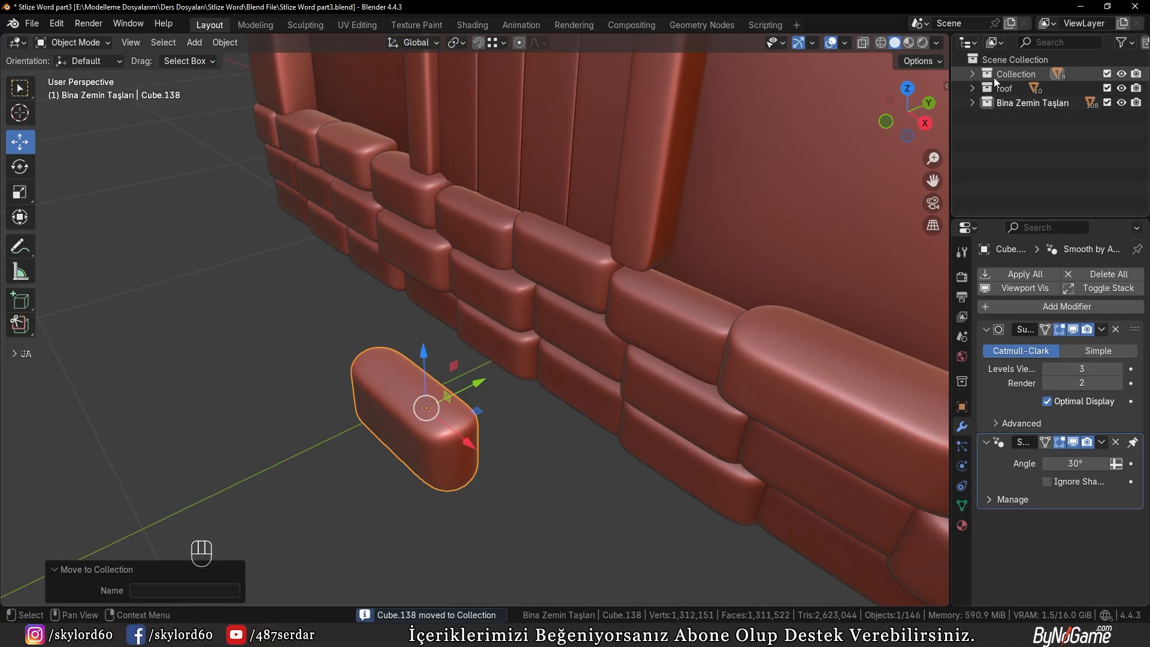
click(972, 73)
click(972, 73)
Snap the 3D cursor to the bottom edge of the door planks, using their lower geometry in wireframe edit mode
mouse_move(565, 372)
middle_down()
mouse_move(658, 385)
mouse_move(551, 354)
middle_up()
click(455, 206)
key(Tab)
key(z)
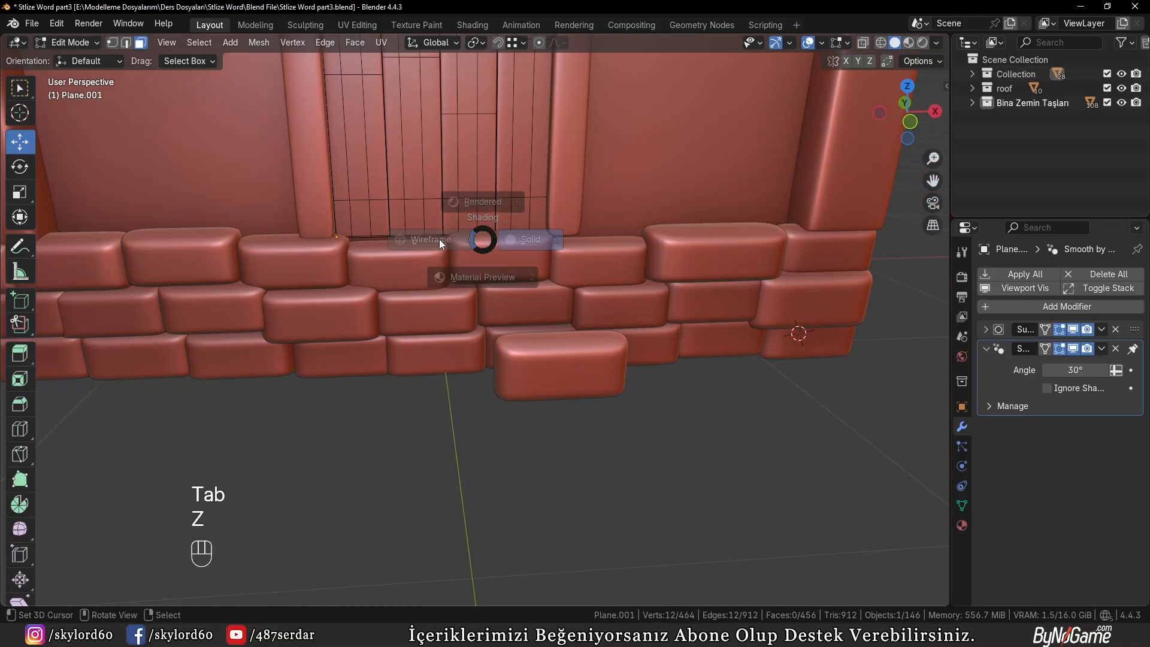
drag(289, 222, 605, 290)
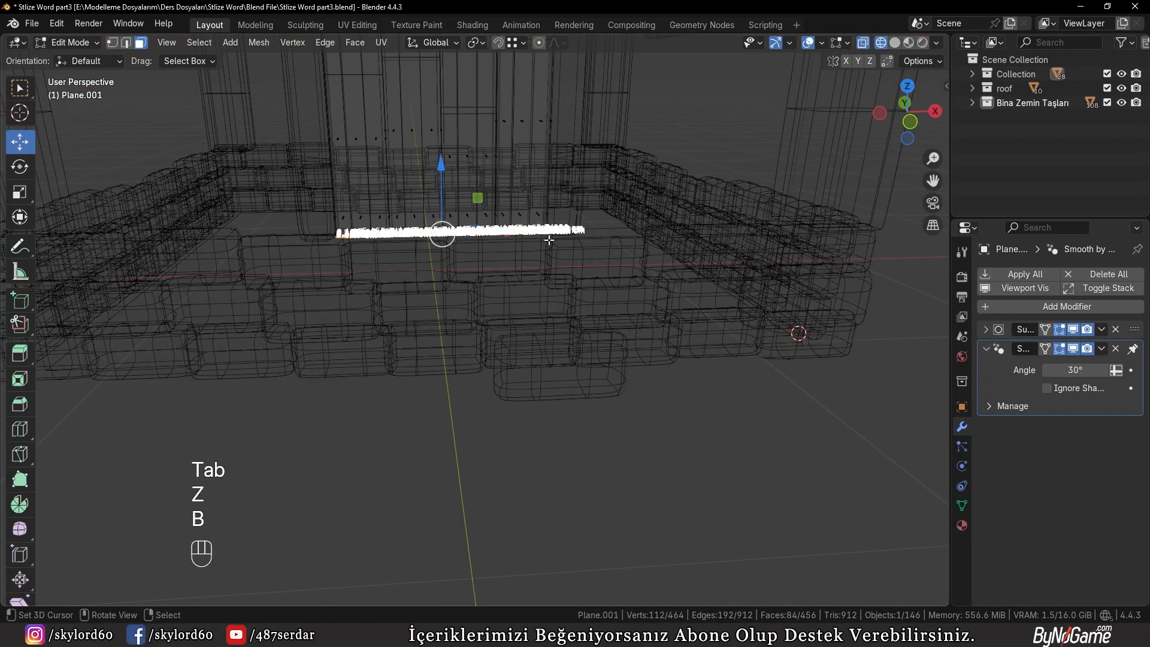
key(shift+s)
click(541, 311)
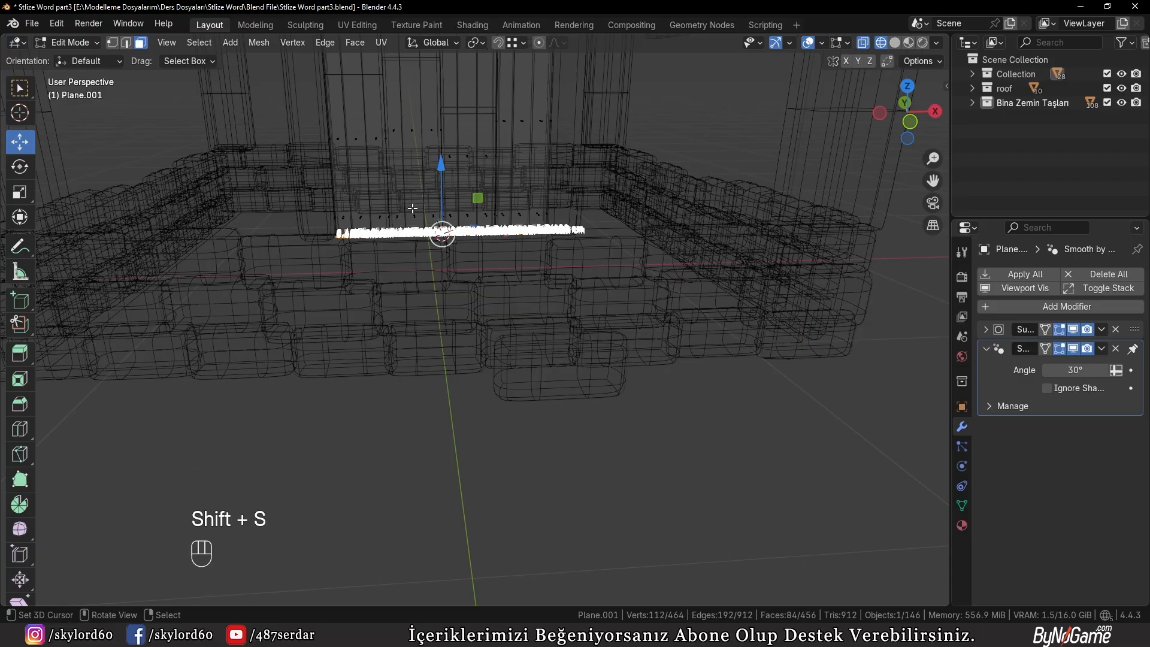
key(Tab)
key(z)
Set the loose stone's origin to its geometry and snap the stone to the 3D cursor beneath the door
click(548, 371)
middle_drag(552, 372, 551, 398)
key(w)
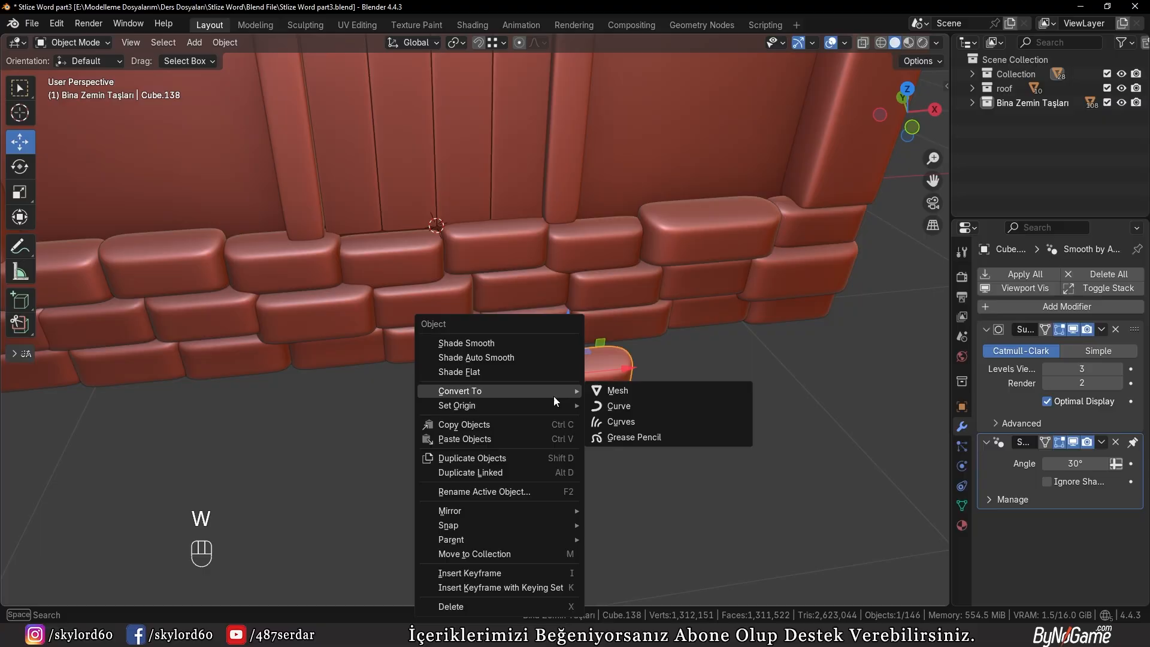
mouse_move(515, 402)
click(625, 420)
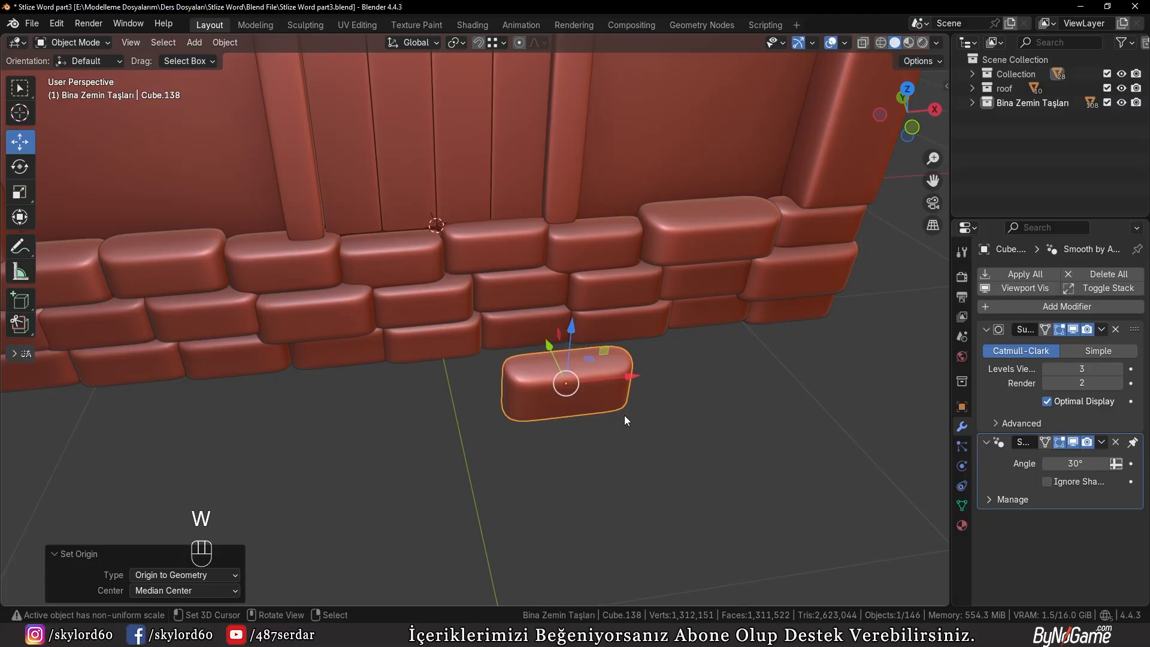
key(shift+s)
click(541, 300)
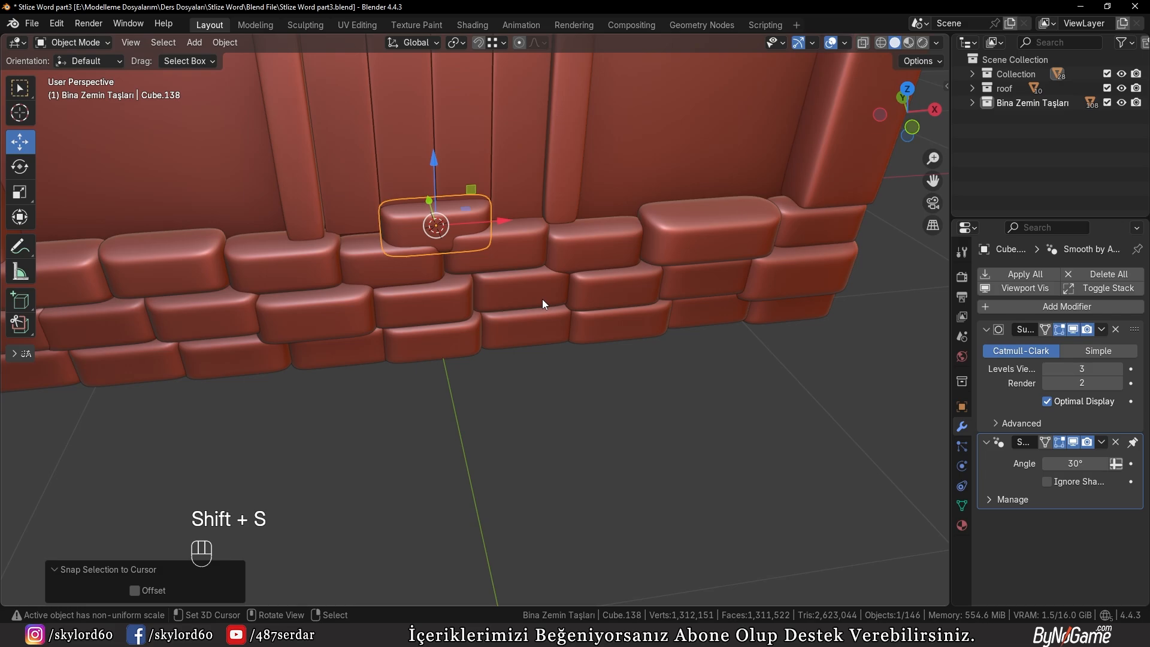
Rotate the stone 90° in the right view and move it -20.297 cm along Y, out in front of the wall
key(KP_3)
key(r)
key(KP_9)
key(KP_0)
key(KP_Enter)
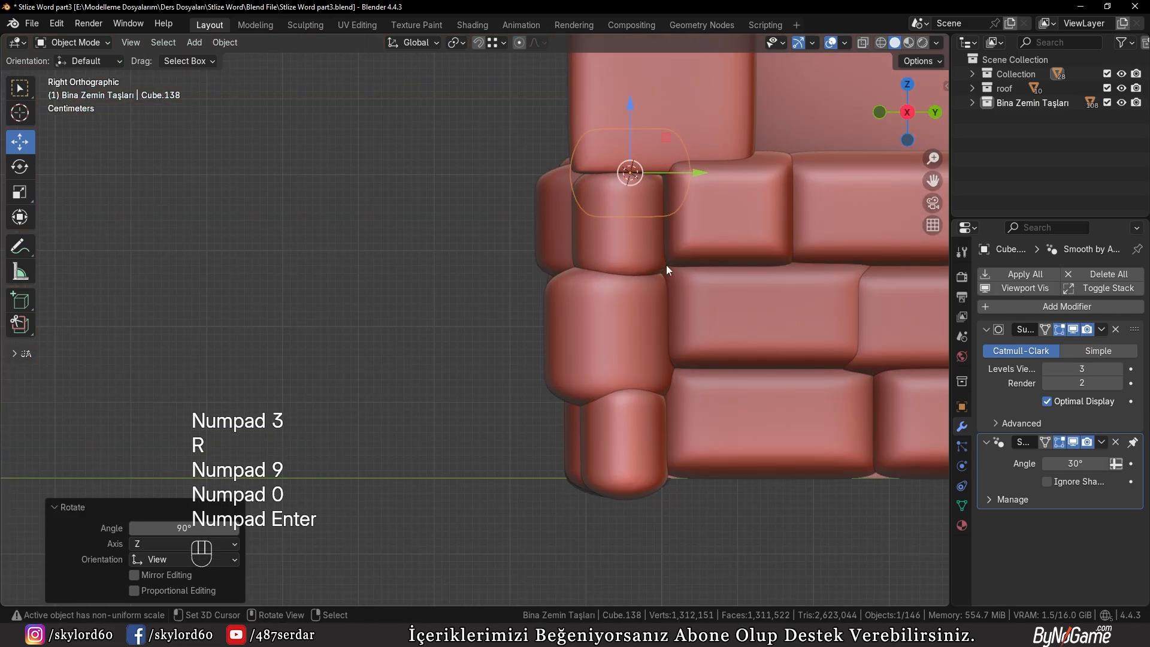
key(g)
key(y)
click(516, 268)
In the front view, stretch the stone's end vertices on the negative X side outward by about 24 cm
key(KP_1)
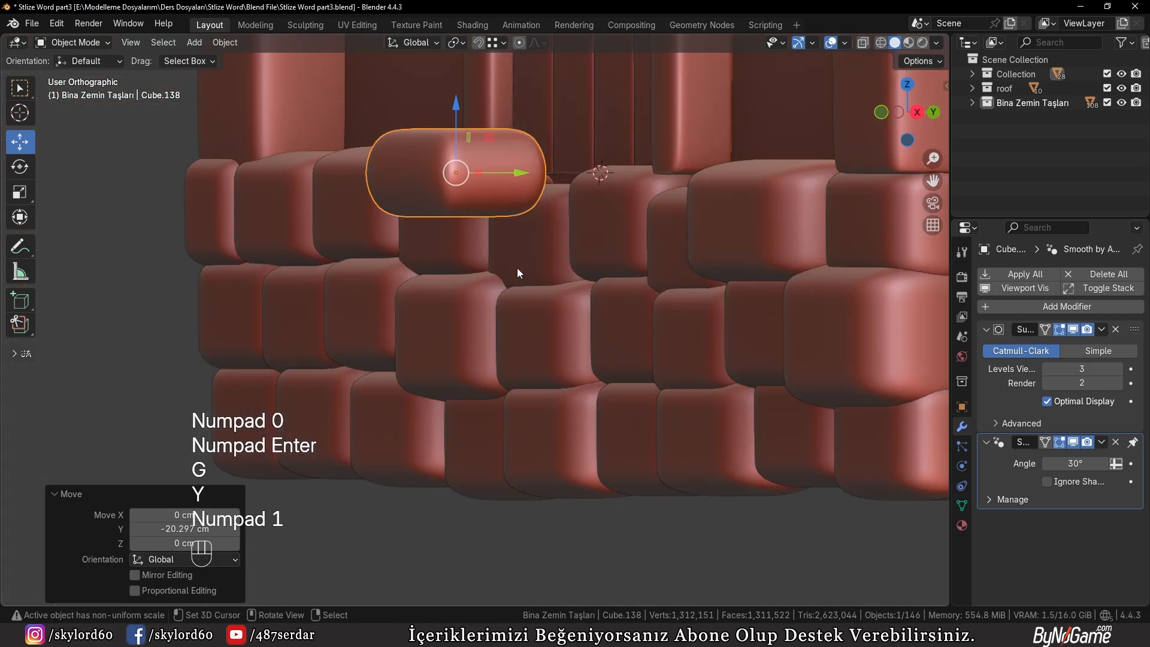
scroll(516, 268, down, 3)
shift+middle_drag(486, 202, 571, 255)
key(Tab)
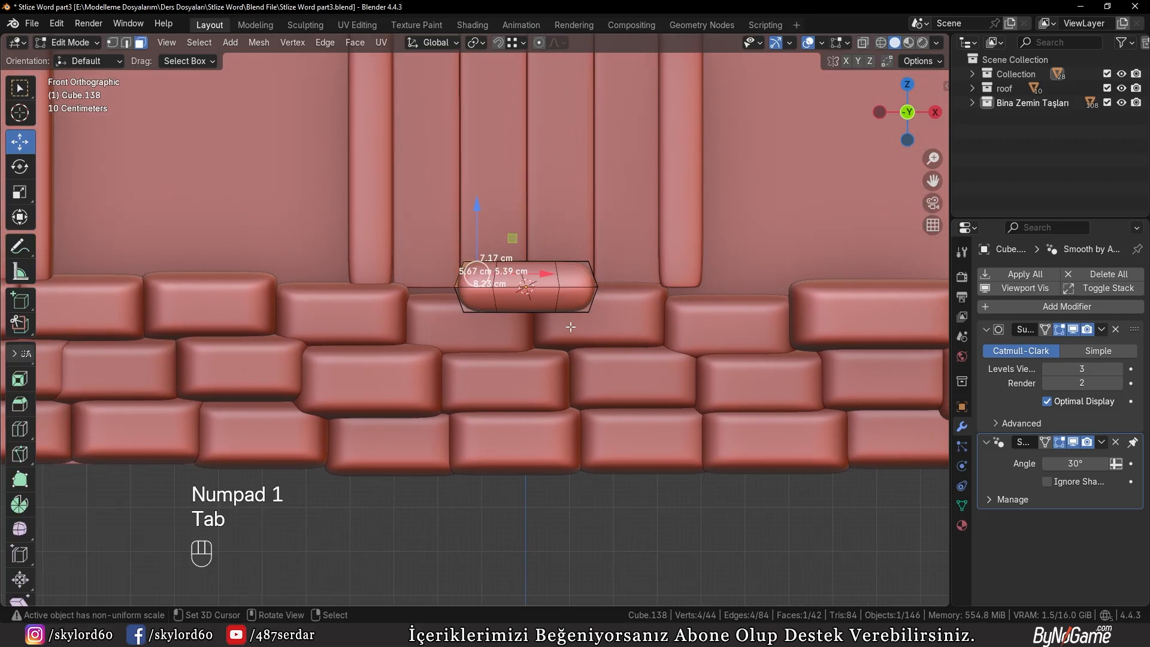
click(482, 310)
click(355, 262)
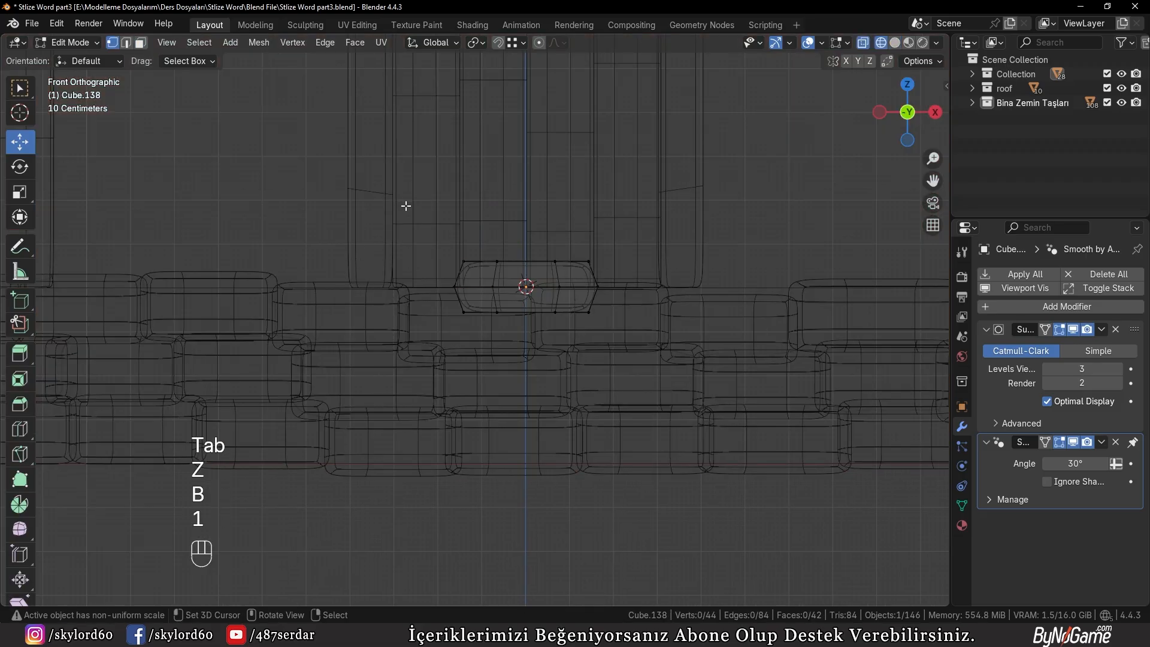
key(b)
drag(390, 197, 539, 378)
drag(527, 288, 423, 288)
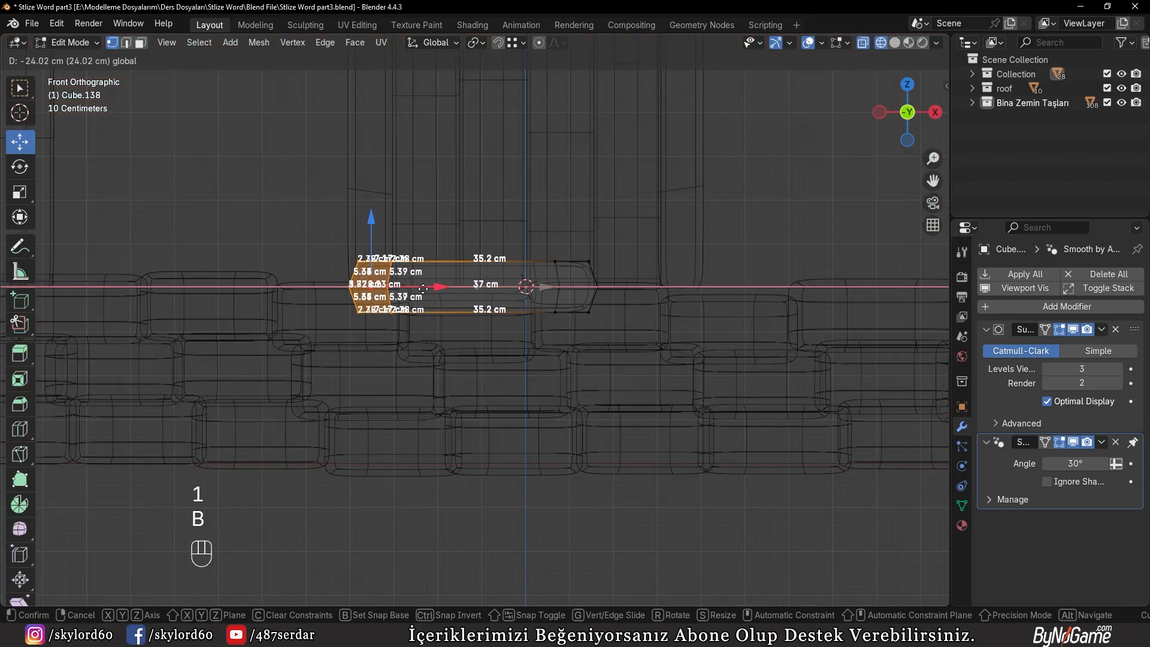
Extend the opposite end past the door frame along X and push the negative X end out about 4.64 cm more
click(629, 333)
key(b)
drag(636, 340, 541, 241)
drag(638, 289, 765, 317)
right_click(275, 208)
key(b)
drag(281, 211, 429, 336)
key(g)
key(x)
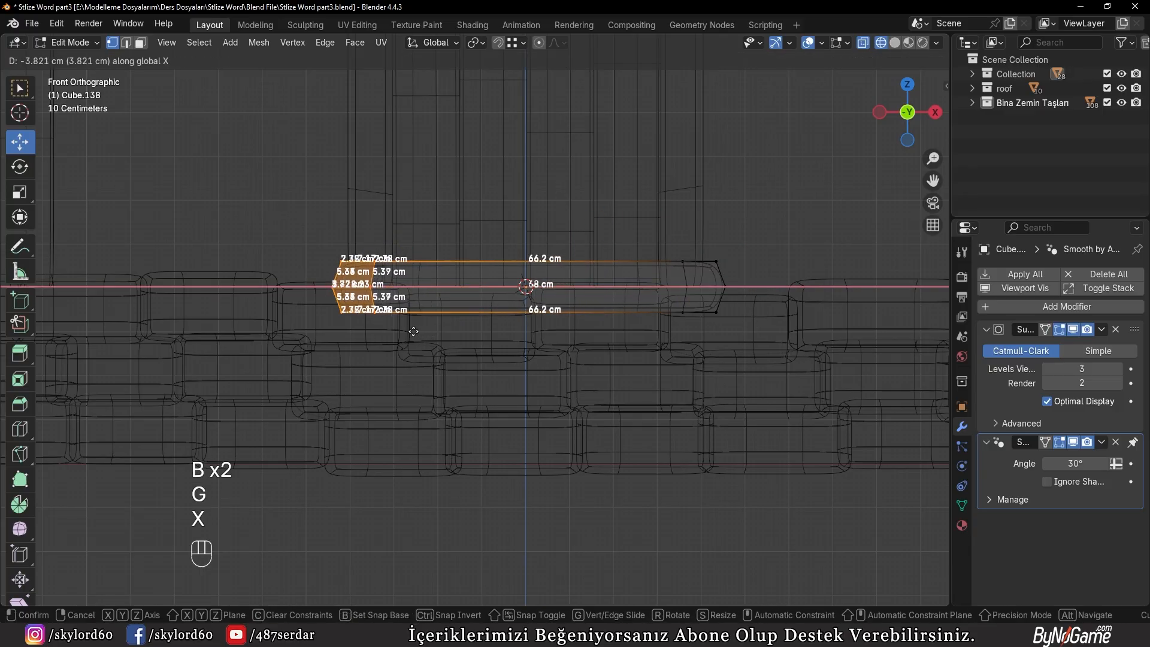
click(410, 333)
key(z)
click(488, 335)
middle_drag(590, 354, 509, 390)
In the right view, deepen the doorstep by moving its front vertices about -10.994 cm along Y
key(KP_3)
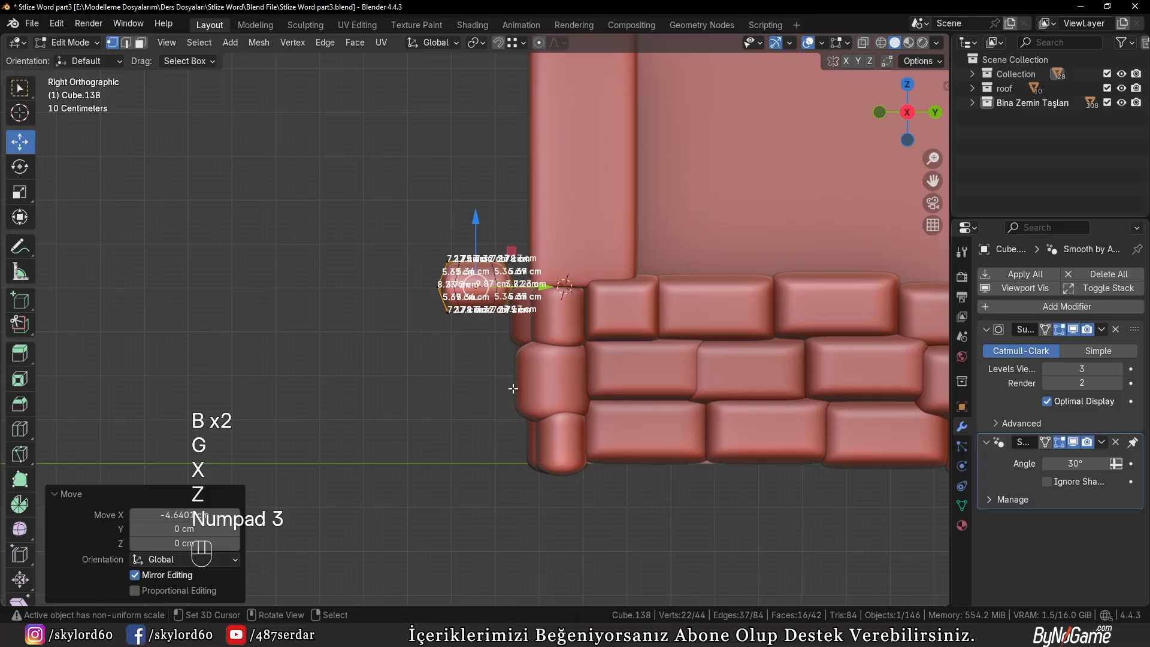
key(z)
click(378, 368)
right_click(368, 359)
scroll(420, 281, up, 2)
key(b)
drag(372, 158, 457, 346)
drag(491, 275, 424, 278)
key(z)
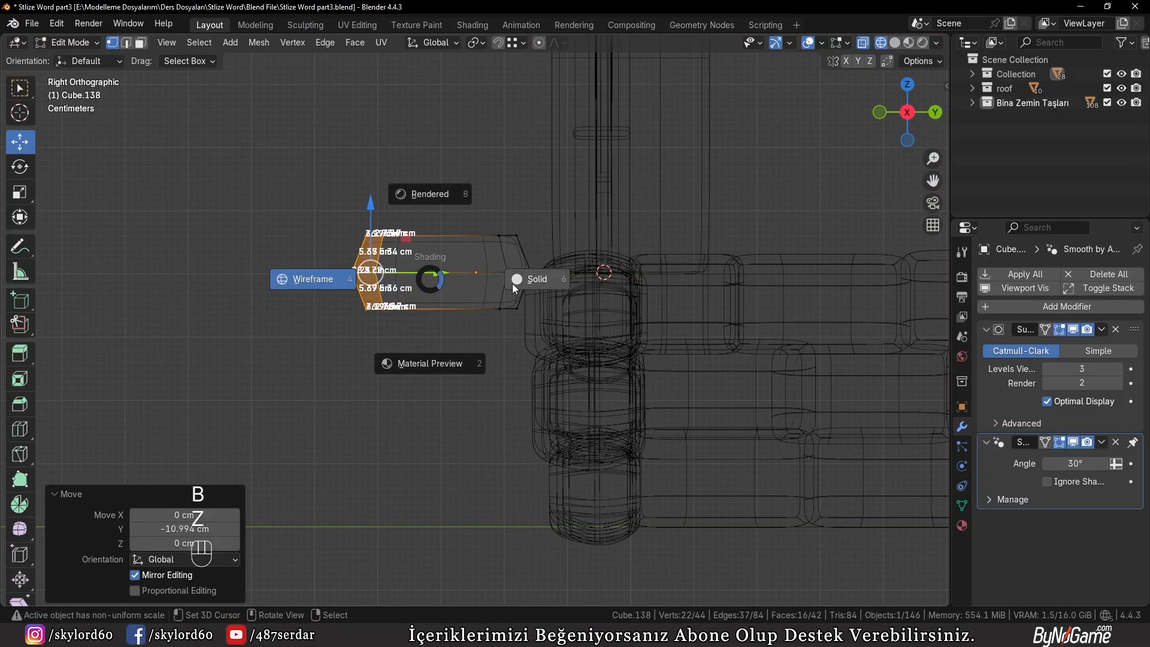
click(512, 282)
key(Tab)
Move the widened doorstep 13.699 cm along Y so it sits against the door
middle_drag(353, 333, 530, 278)
key(g)
key(y)
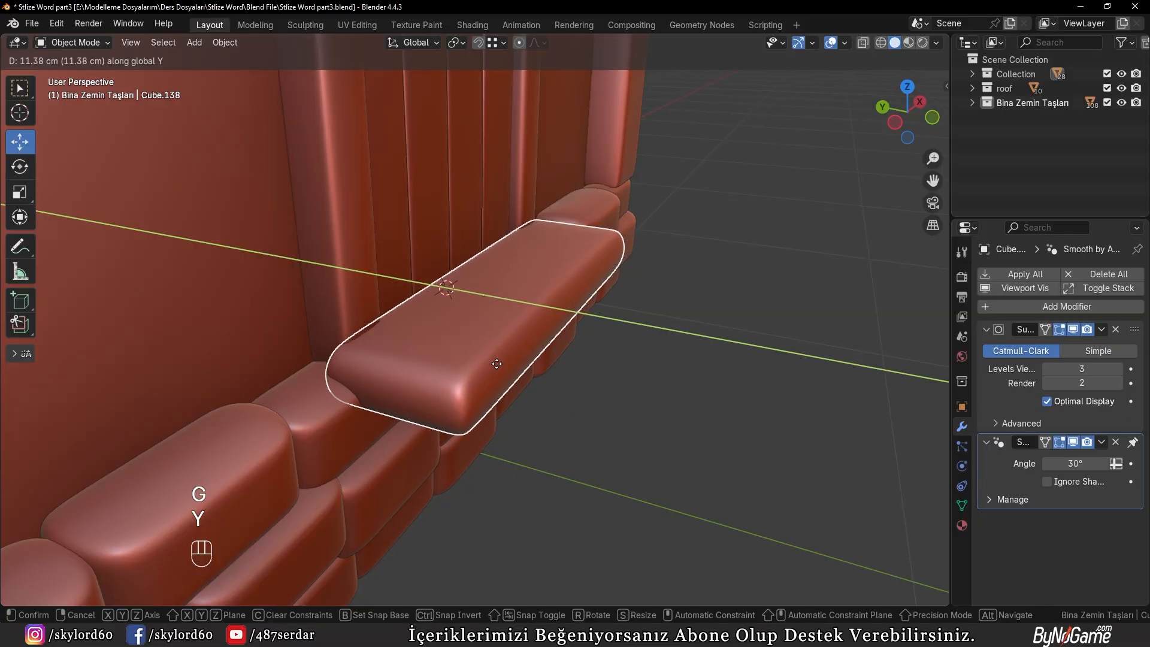
click(488, 357)
Thicken the doorstep by lowering its bottom vertices about 3.96 cm along Z
key(KP_1)
key(KP_3)
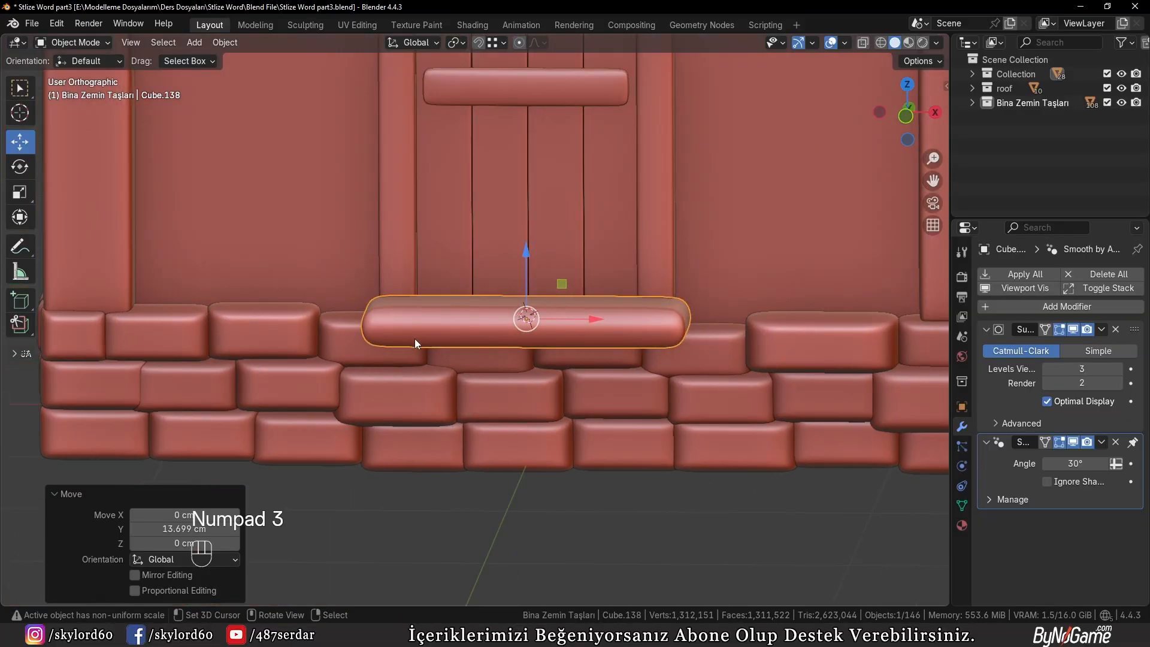
key(Tab)
key(z)
click(299, 327)
key(b)
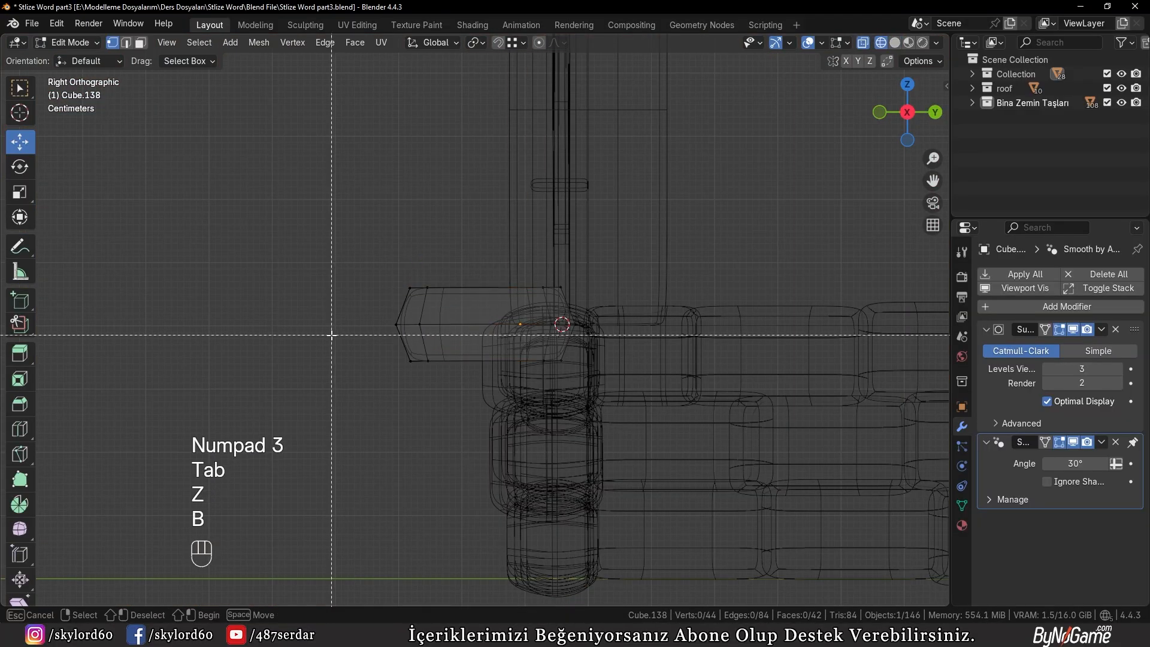
drag(333, 334, 649, 416)
key(z)
middle_drag(497, 359, 630, 394)
key(g)
key(z)
click(568, 415)
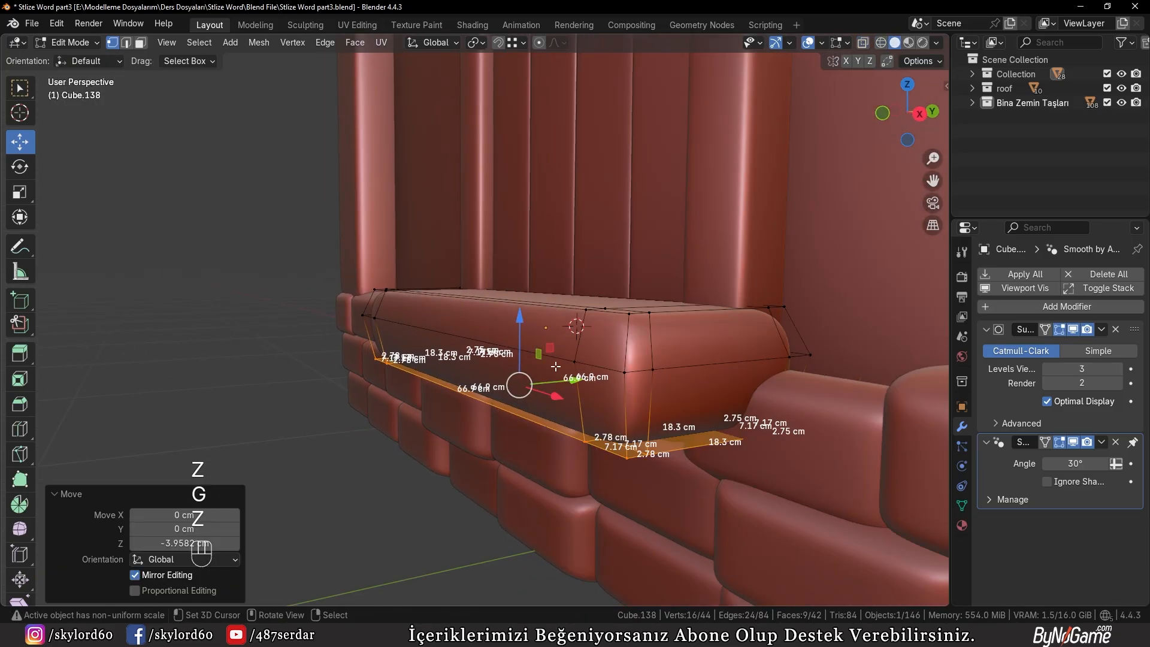
Readjust the height of the doorstep's bottom vertices along Z and return to object mode
key(g)
key(z)
click(573, 375)
key(Tab)
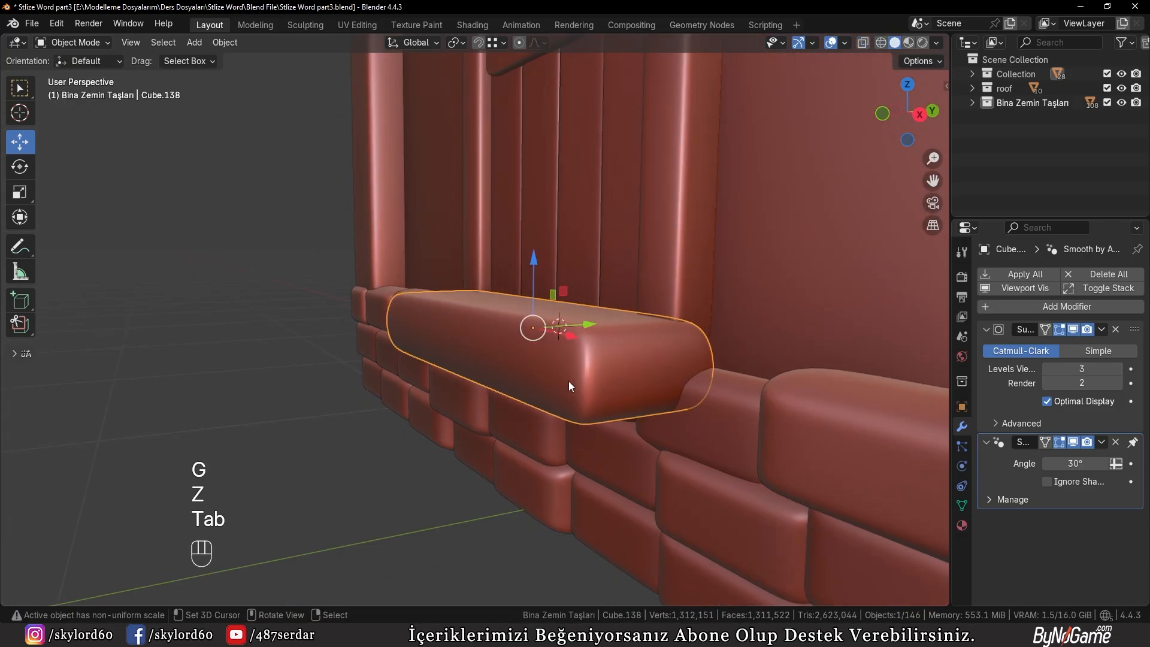
In the right view, duplicate the doorstep downward along Z by -14.374 cm, and duplicate that copy by about -13.11 cm
key(KP_3)
scroll(491, 375, up, 3)
key(shift+d)
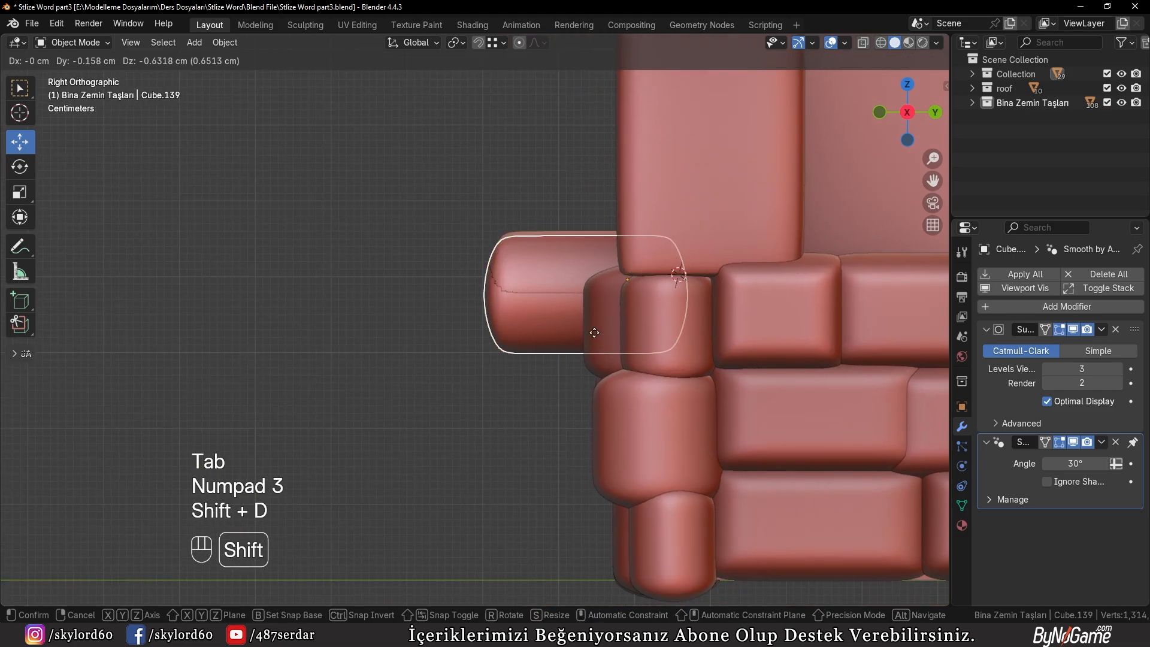
key(z)
click(584, 425)
key(shift+d)
key(z)
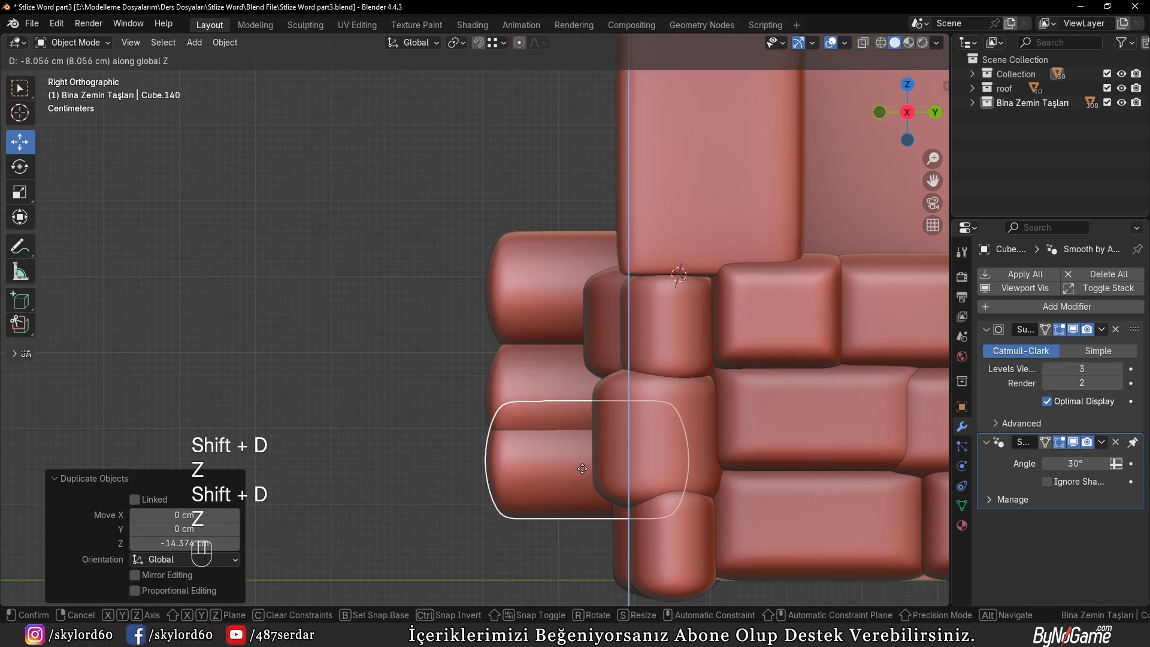
click(603, 462)
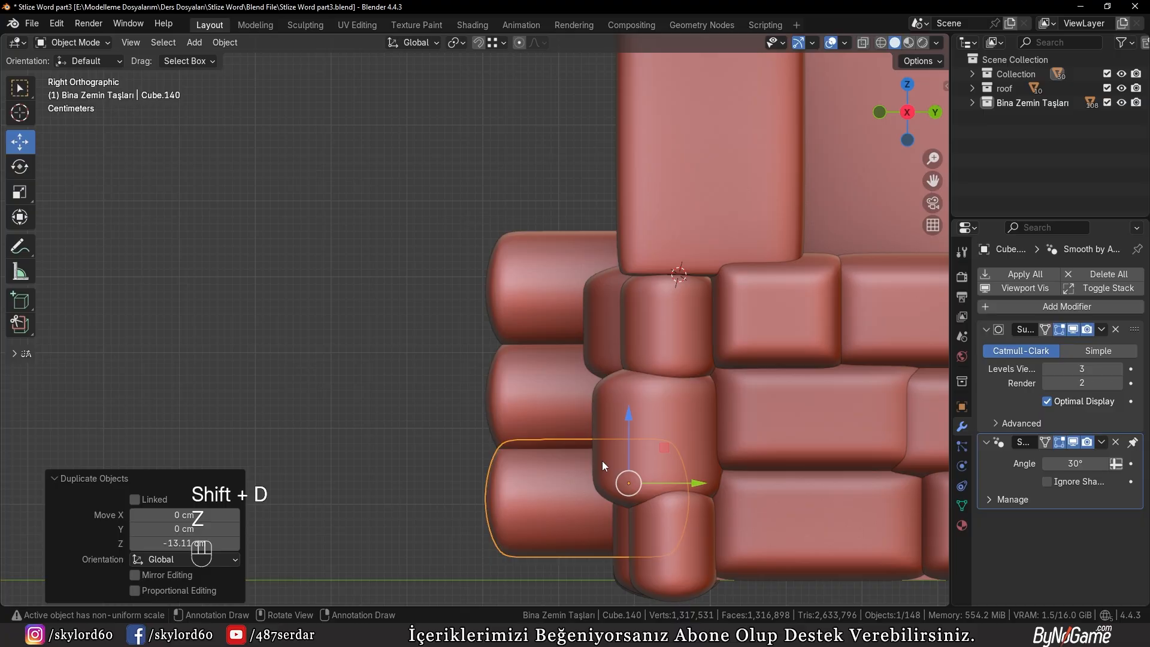
Select all three stacked slabs and move them together about -2.52 cm along Z
scroll(602, 461, down, 2)
shift+click(470, 297)
shift+click(472, 231)
key(g)
key(z)
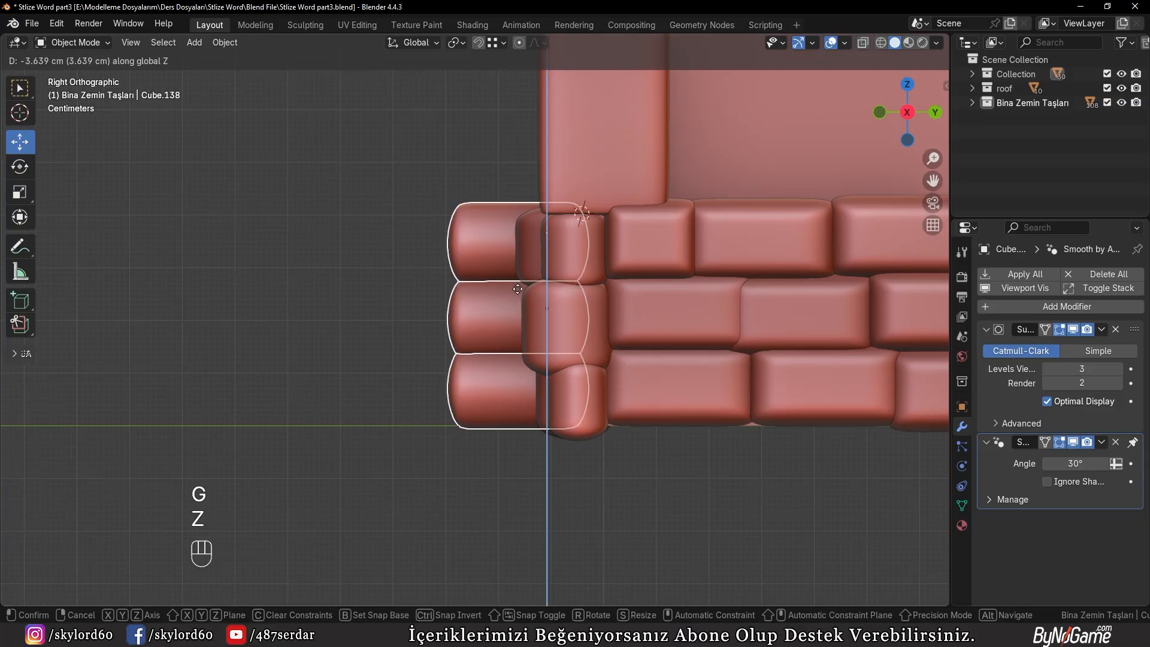
click(539, 293)
key(ctrl+z)
middle_drag(546, 285, 843, 345)
key(g)
key(z)
click(717, 340)
In the front view, lower the three stacked slabs by about 2.73 cm along Z to align them with the stone base
key(KP_1)
key(g)
key(z)
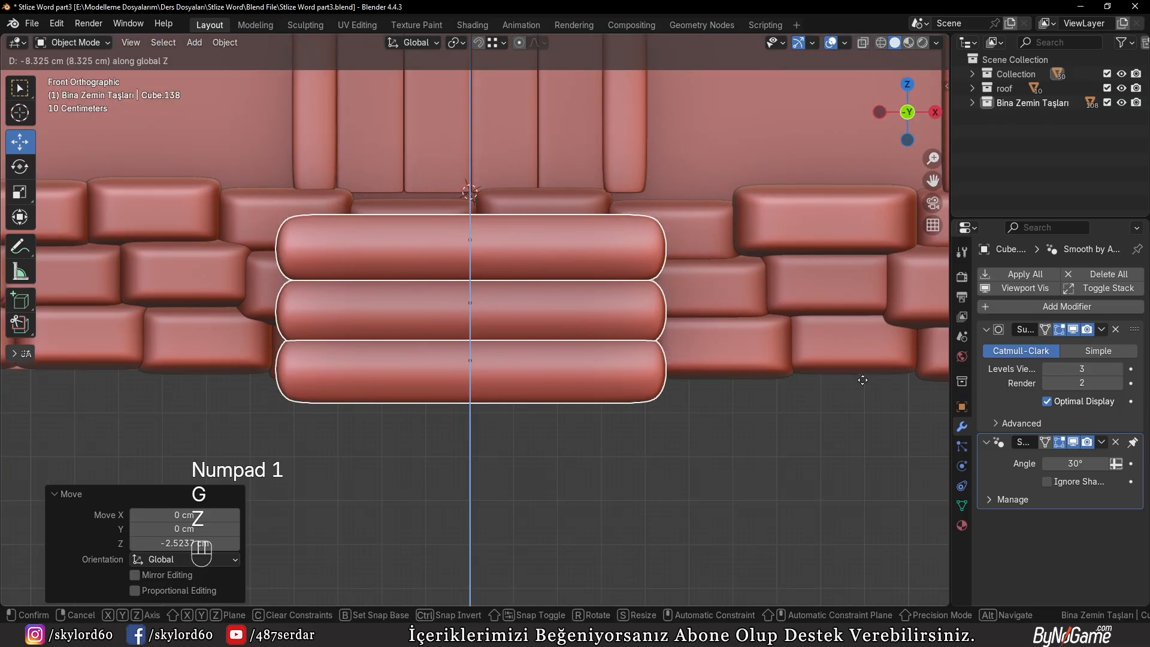
click(869, 356)
scroll(925, 405, down, 3)
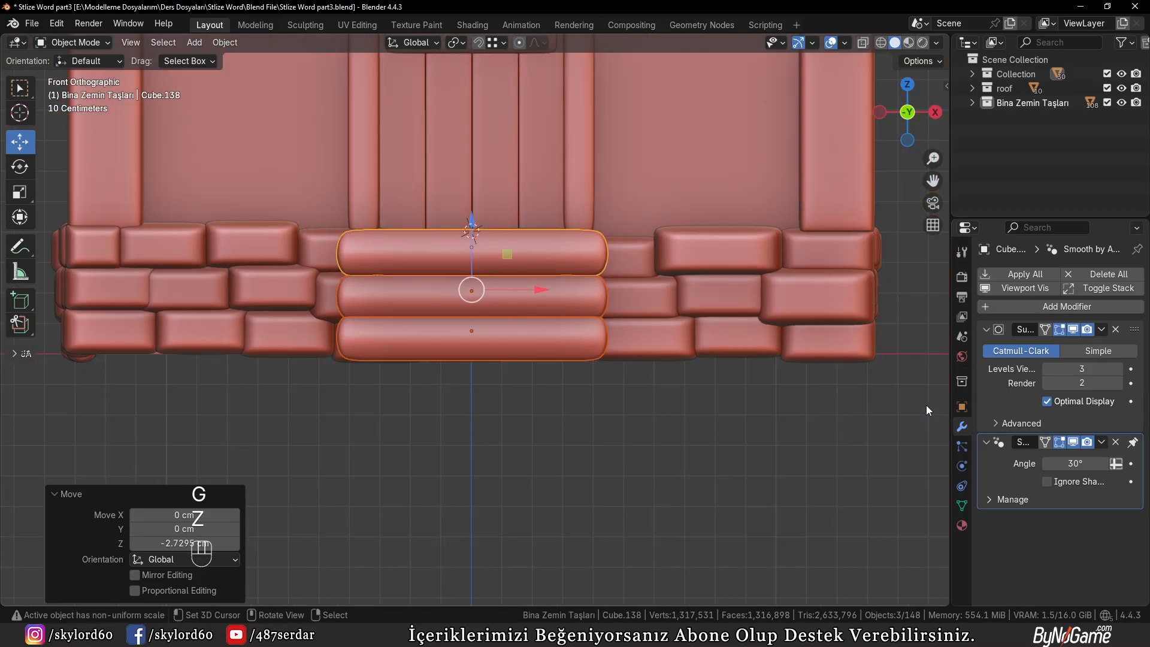
In the right view, duplicate the two lower slabs about -25 cm along Y to form the step below the doorstep
key(KP_3)
scroll(469, 327, up, 3)
shift+middle_drag(469, 327, 586, 344)
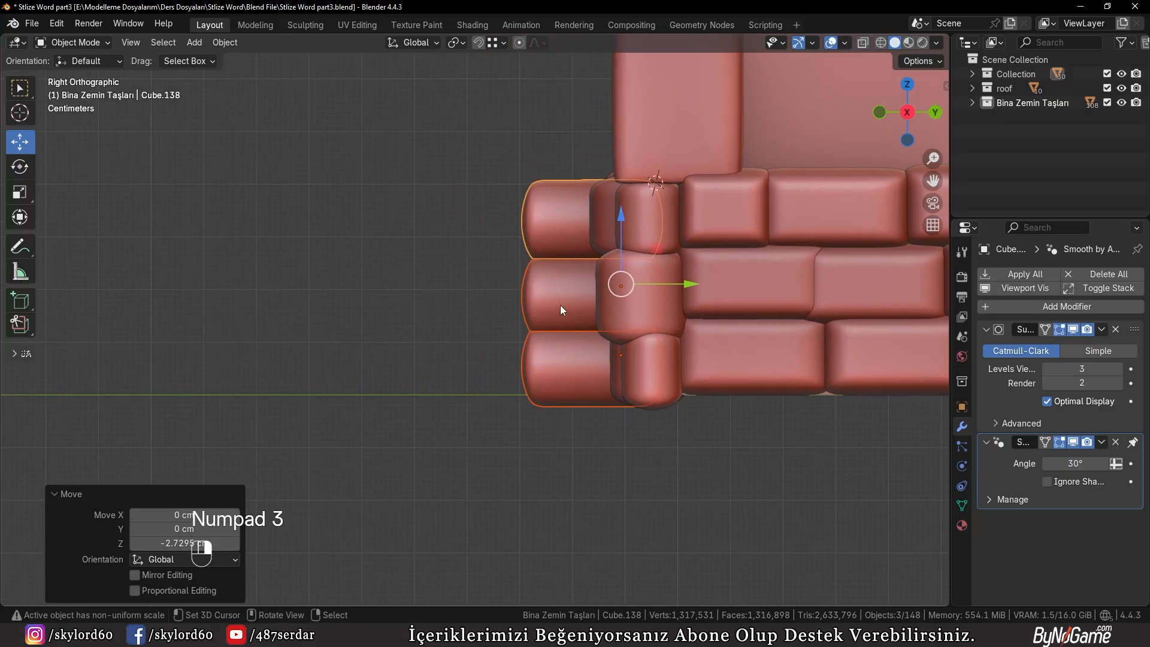
right_click(560, 304)
shift+right_click(565, 360)
key(shift+d)
key(y)
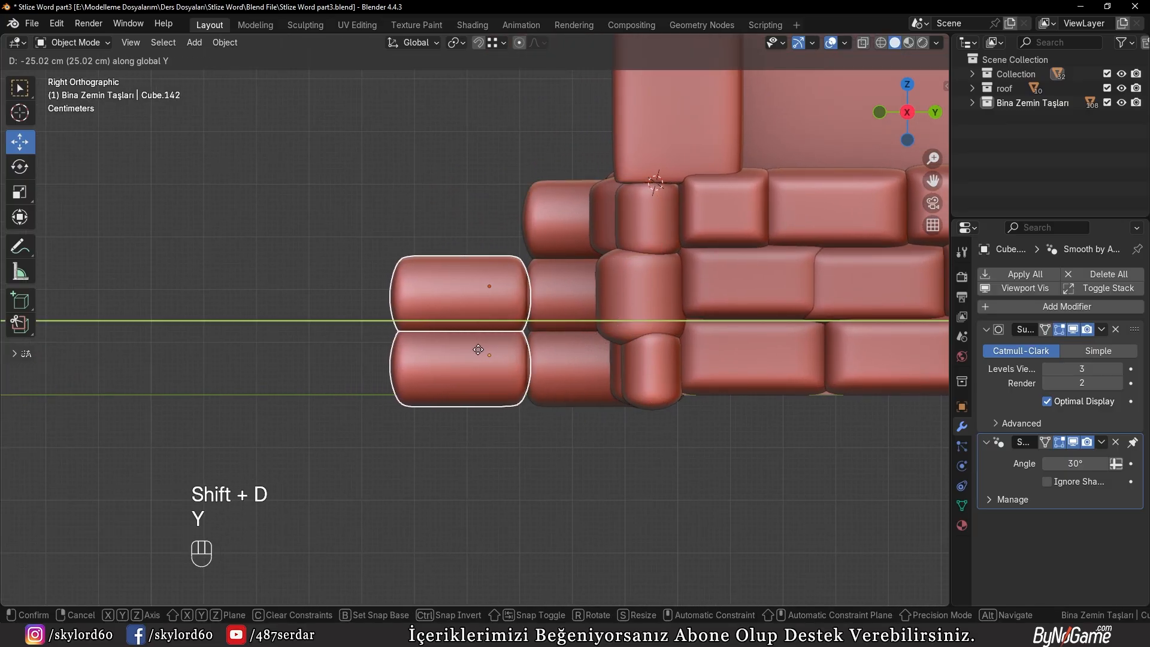
click(478, 349)
Duplicate the bottom front slab about -26.27 cm along Y to form the lowest step
right_click(452, 357)
key(shift+d)
key(y)
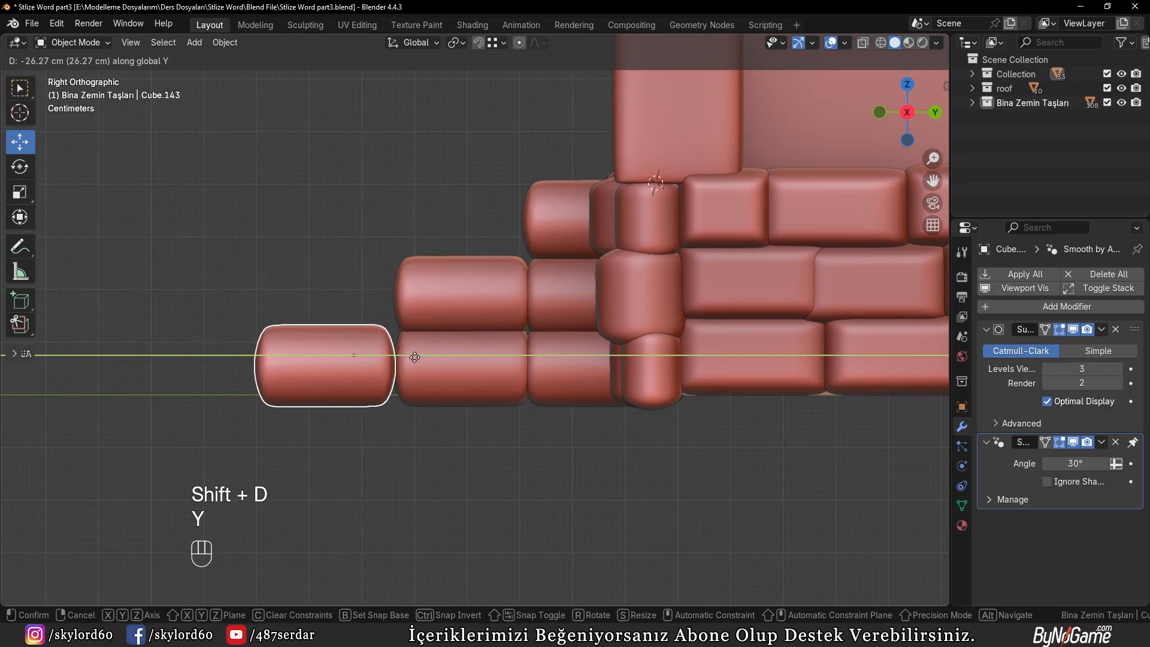
click(415, 357)
Scale the two rear slabs of the bottom row along X, widening the one against the wall by a factor of 1.055
middle_drag(426, 358, 555, 388)
click(594, 403)
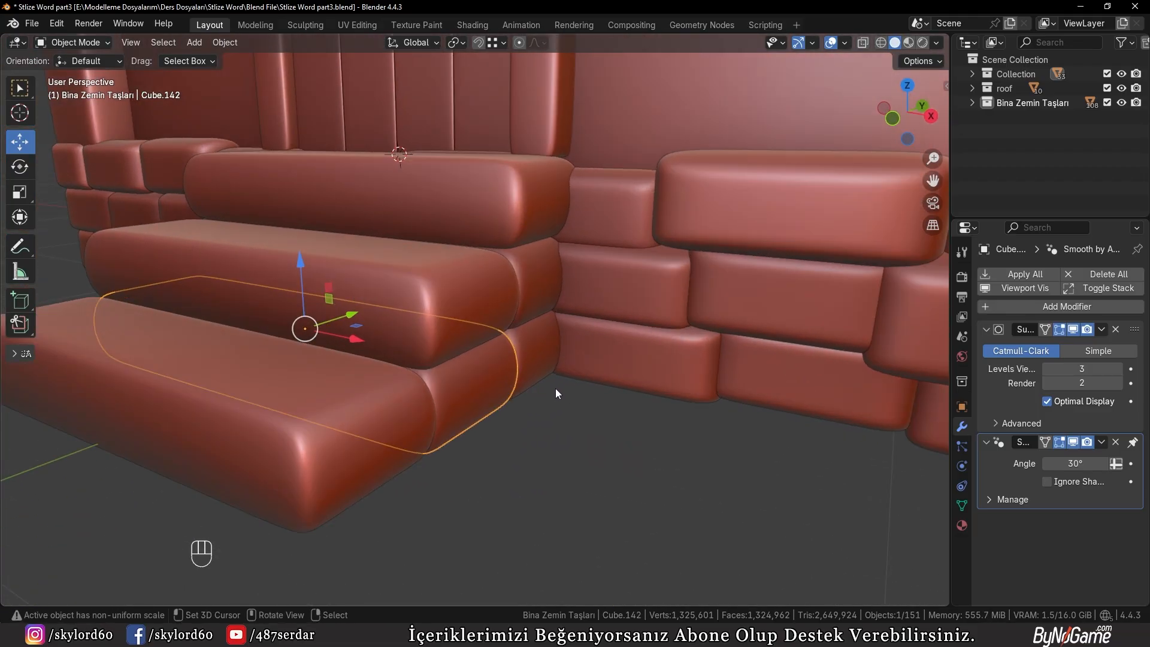
key(s)
key(x)
click(539, 360)
click(534, 347)
key(s)
key(x)
click(528, 317)
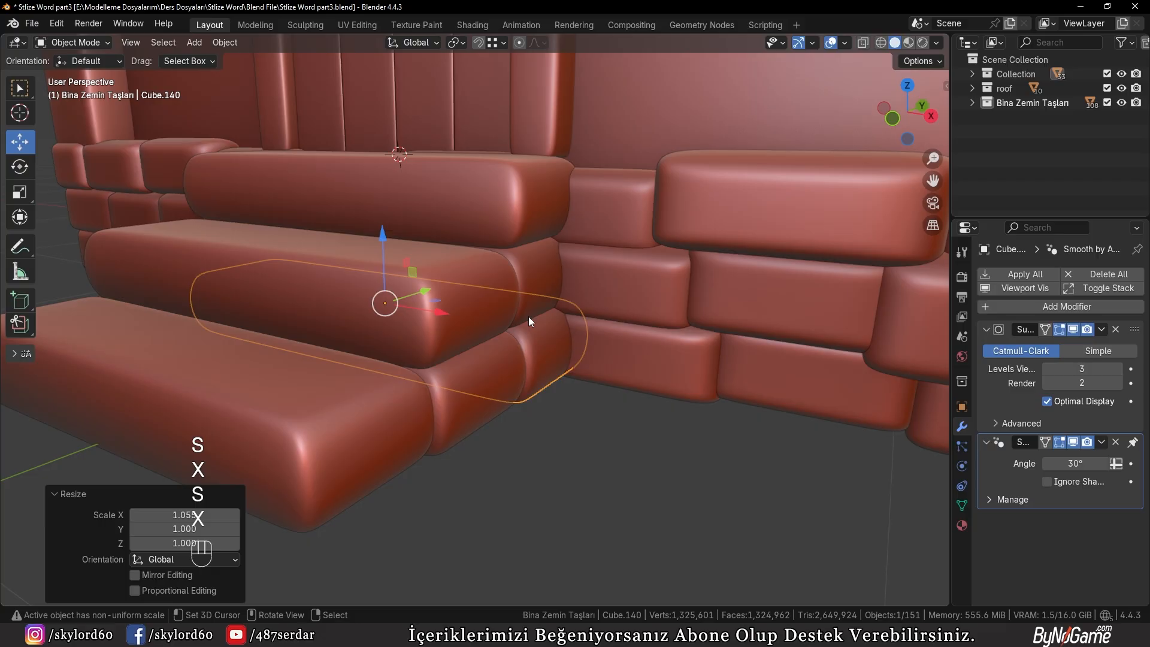
Adjust the X width of the rear slabs, scaling the bottom one against the wall by about 0.9885
key(s)
key(x)
click(547, 345)
key(s)
key(x)
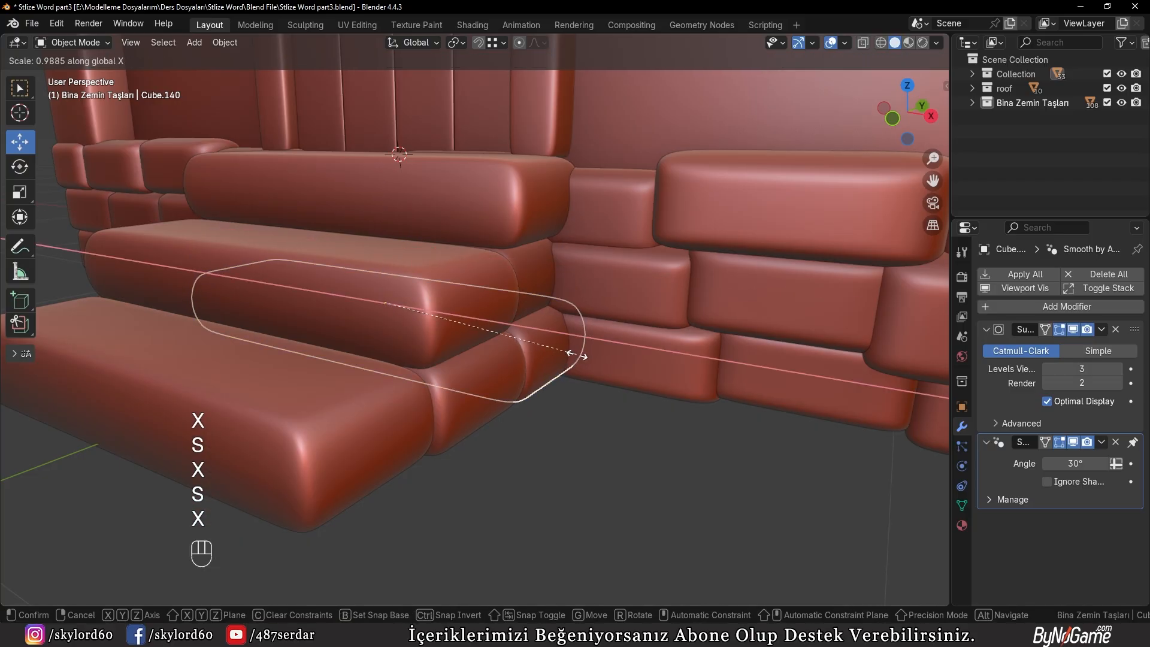
click(577, 354)
Select the end vertices of the bottom slab against the wall in wireframe and shift them along X
key(Tab)
key(1)
alt+click(557, 361)
click(500, 396)
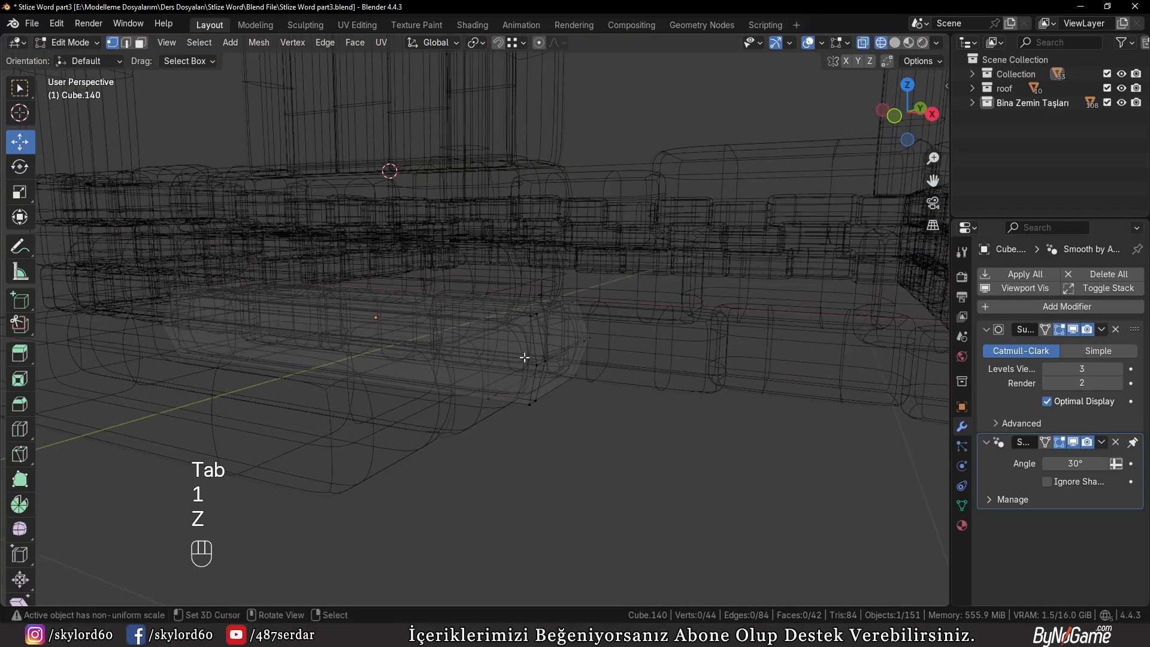
drag(614, 352, 616, 353)
key(z)
click(665, 367)
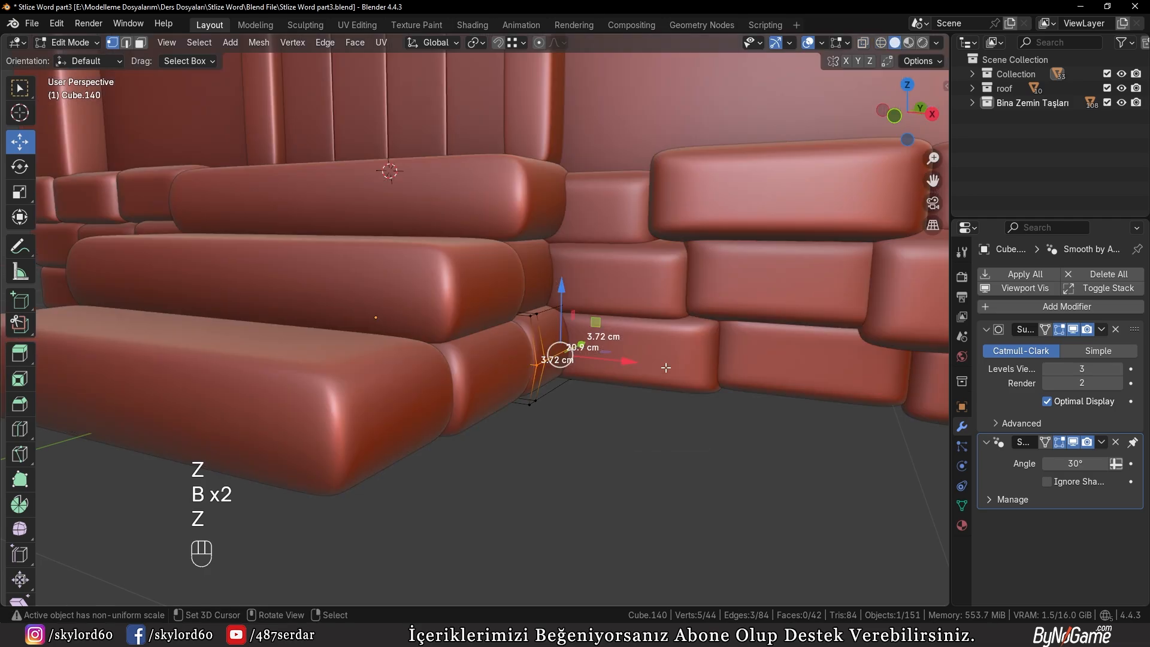
key(g)
middle_drag(665, 367, 520, 389)
key(x)
click(605, 385)
key(Tab)
Edit the middle step and shift its end vertices along X to make its outline irregular
right_click(407, 328)
key(Tab)
middle_drag(408, 328, 572, 362)
ctrl+right_click(526, 304)
key(g)
key(x)
click(506, 309)
key(Tab)
Move the upper end edge of the middle step along Z to vary its height
key(Tab)
ctrl+right_click(559, 273)
key(g)
key(z)
click(548, 288)
key(Tab)
key(Tab)
Add three loop cuts across the length of the middle step
middle_drag(365, 360, 478, 331)
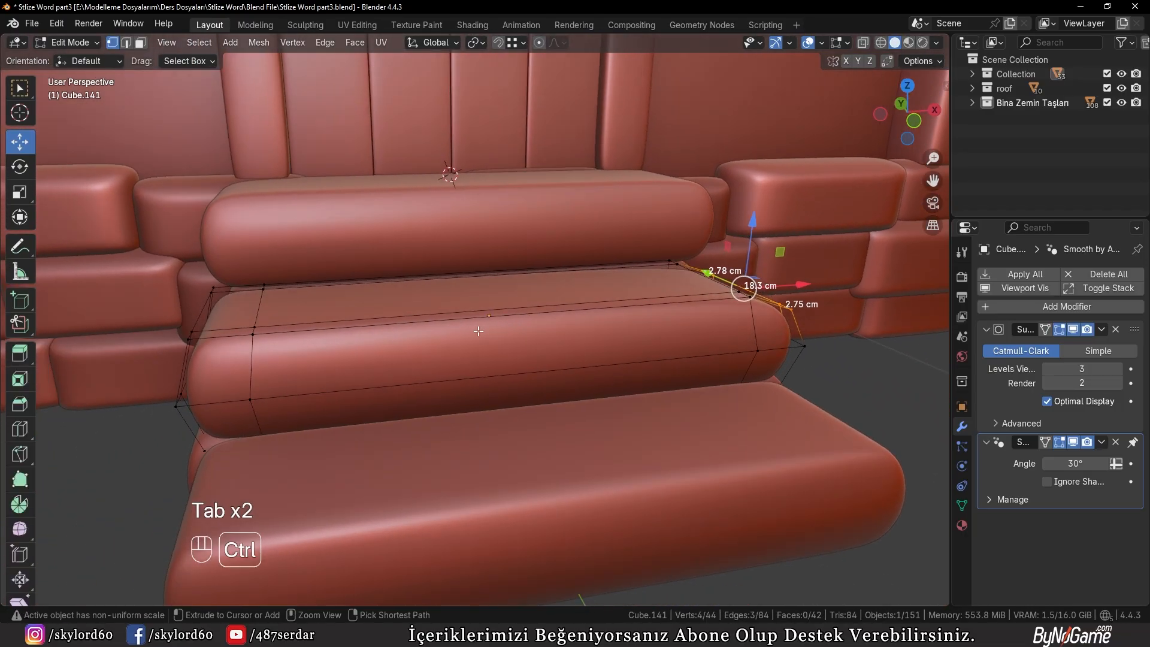
key(ctrl+r)
scroll(478, 331, up, 2)
click(478, 331)
click(418, 334)
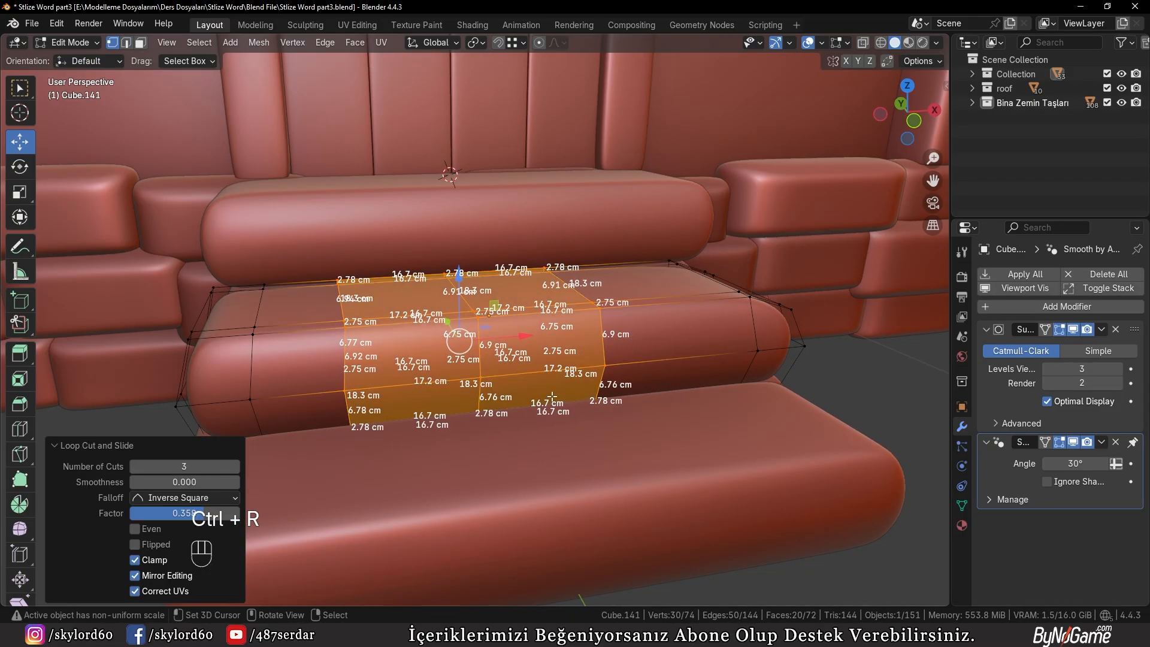
Lower the central added edge loop of the middle step slightly along Z
key(2)
alt+right_click(480, 348)
key(g)
key(z)
click(482, 353)
key(Tab)
middle_drag(485, 352, 450, 349)
Slide the middle step's rightmost added edge loop by a factor of about -0.31 and adjust its height along Z
key(Tab)
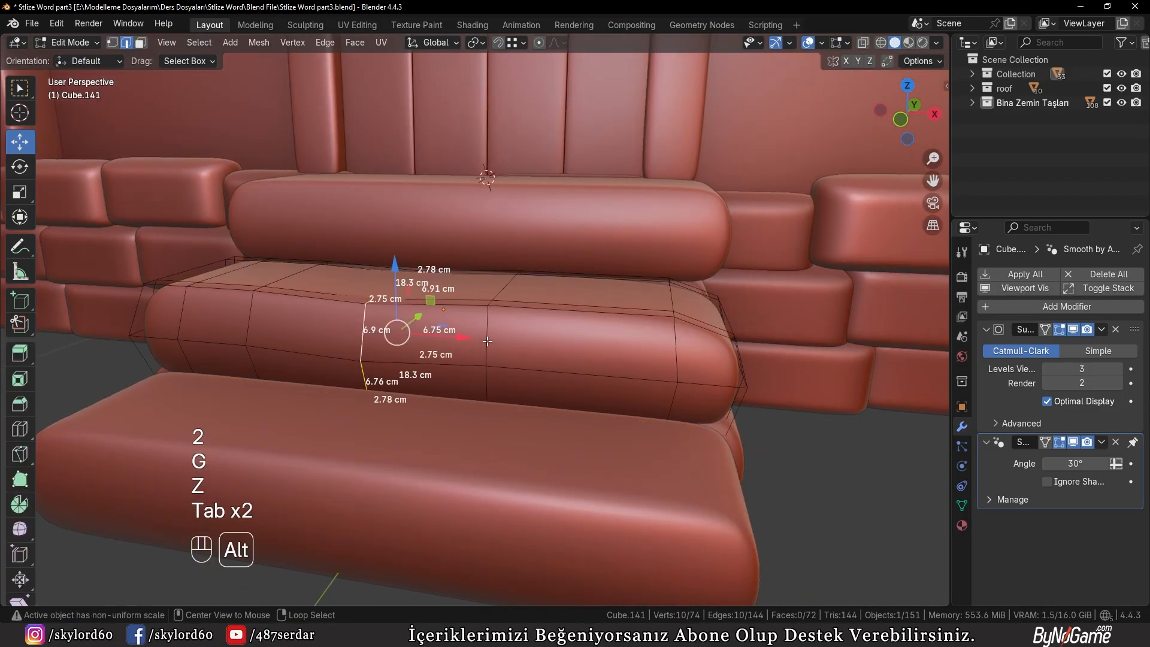
alt+right_click(487, 340)
key(g)
key(g)
click(539, 350)
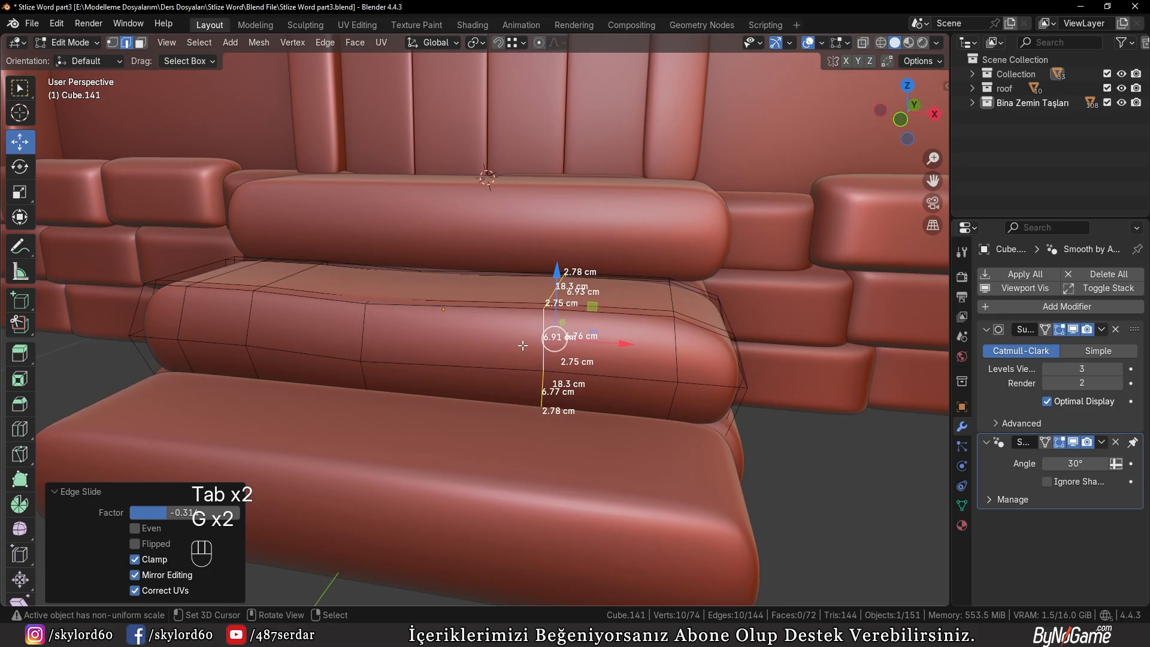
key(g)
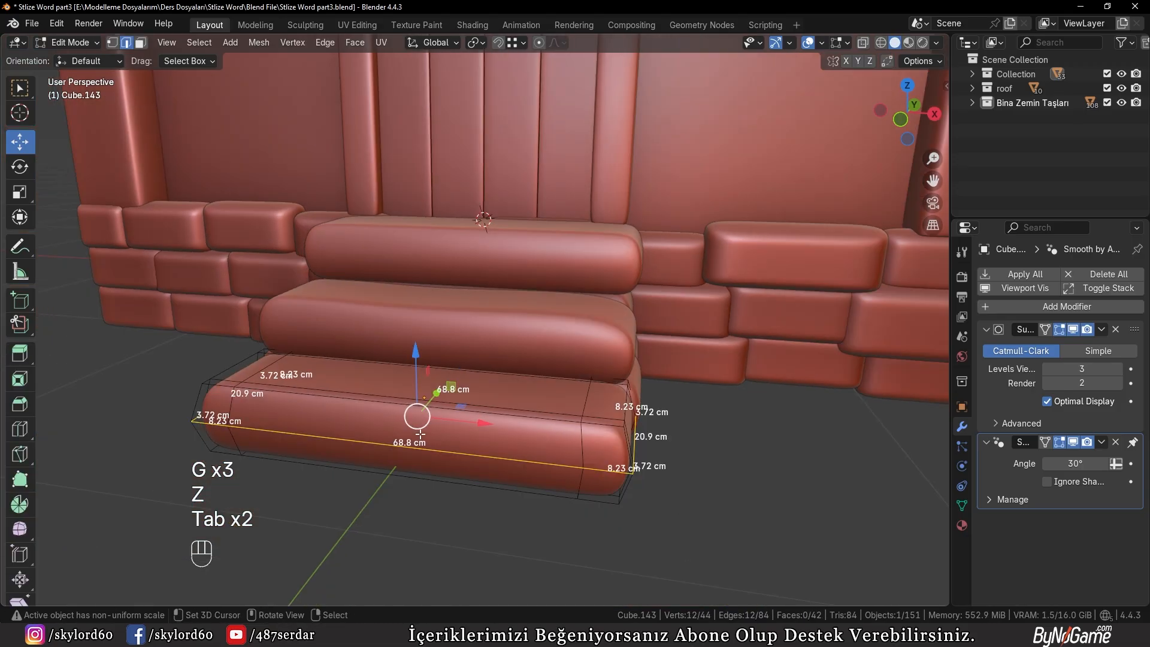
Add four loop cuts across the length of the lowest step
middle_drag(411, 411, 475, 385)
key(ctrl+r)
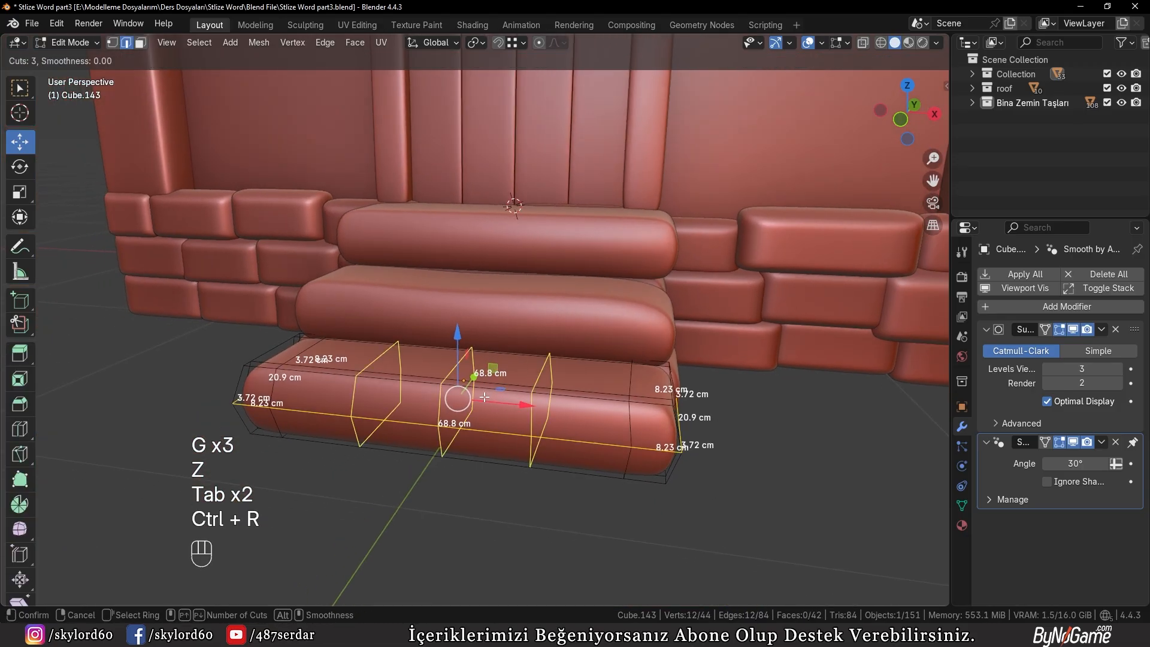
scroll(484, 397, up, 1)
click(484, 397)
click(455, 396)
Select the leftmost added edge loop of the lowest step and adjust its height along Z
right_click(339, 510)
middle_drag(344, 506, 402, 497)
shift+middle_drag(402, 497, 442, 444)
scroll(444, 373, up, 1)
key(g)
key(z)
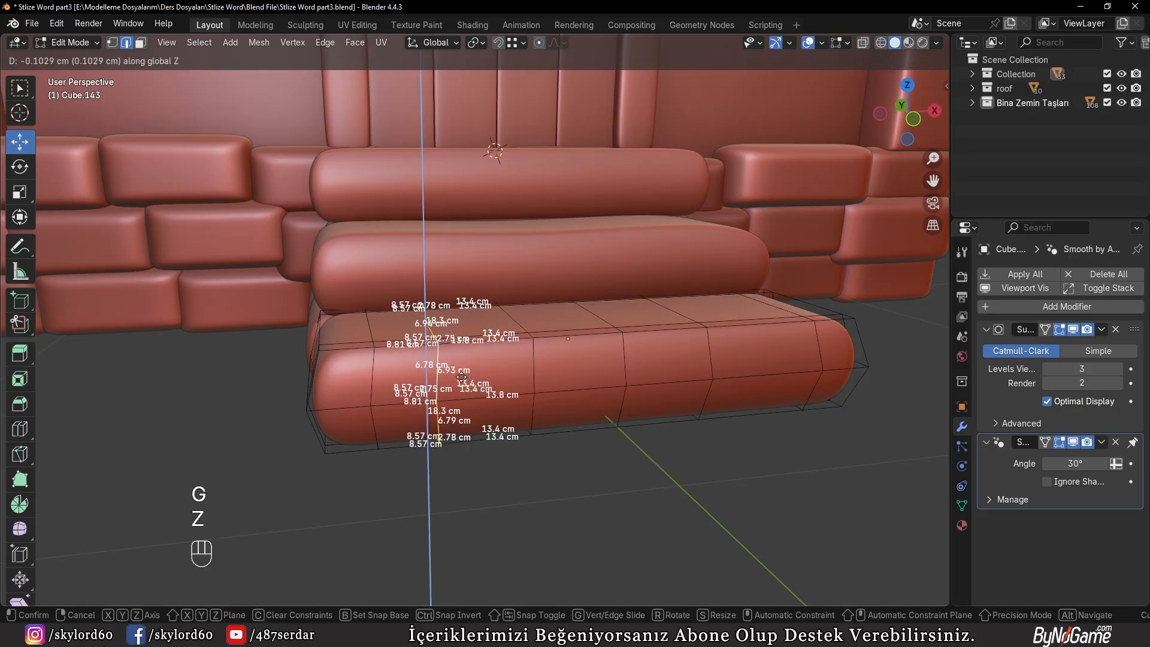
click(462, 379)
Raise the lowest step's third added edge loop slightly along Z
shift+middle_drag(516, 398, 478, 407)
alt+click(520, 394)
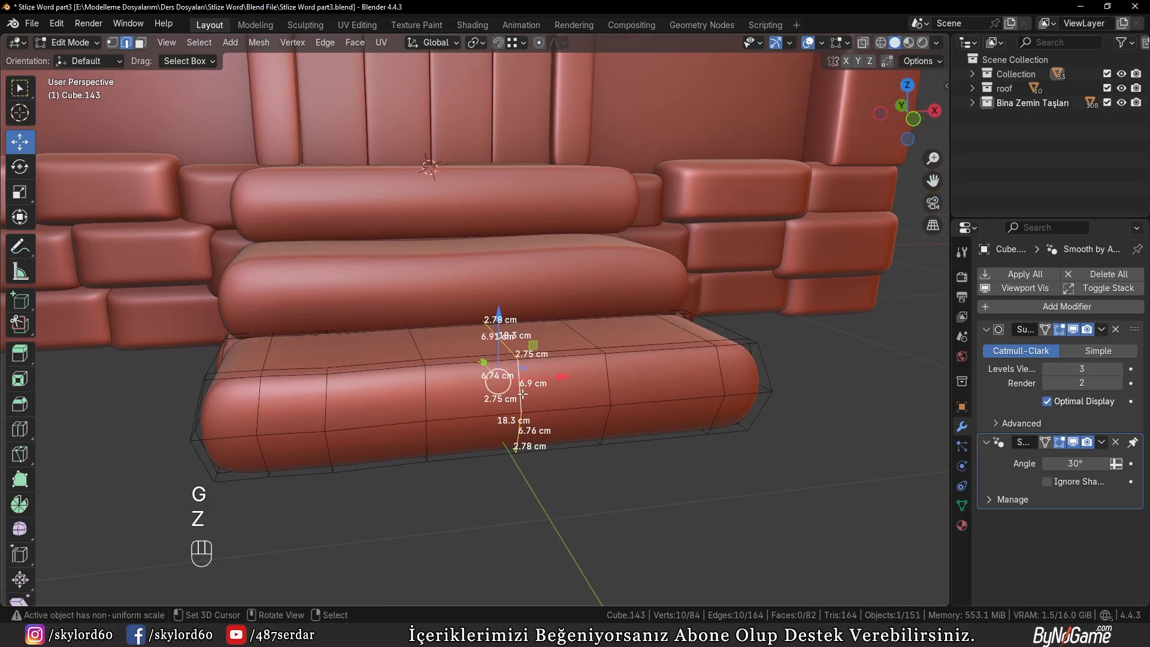
key(g)
key(z)
click(530, 388)
Move the lowest step's rightmost added loop 8.584 cm along X and about 0.43 cm along Z, and return to object mode
key(g)
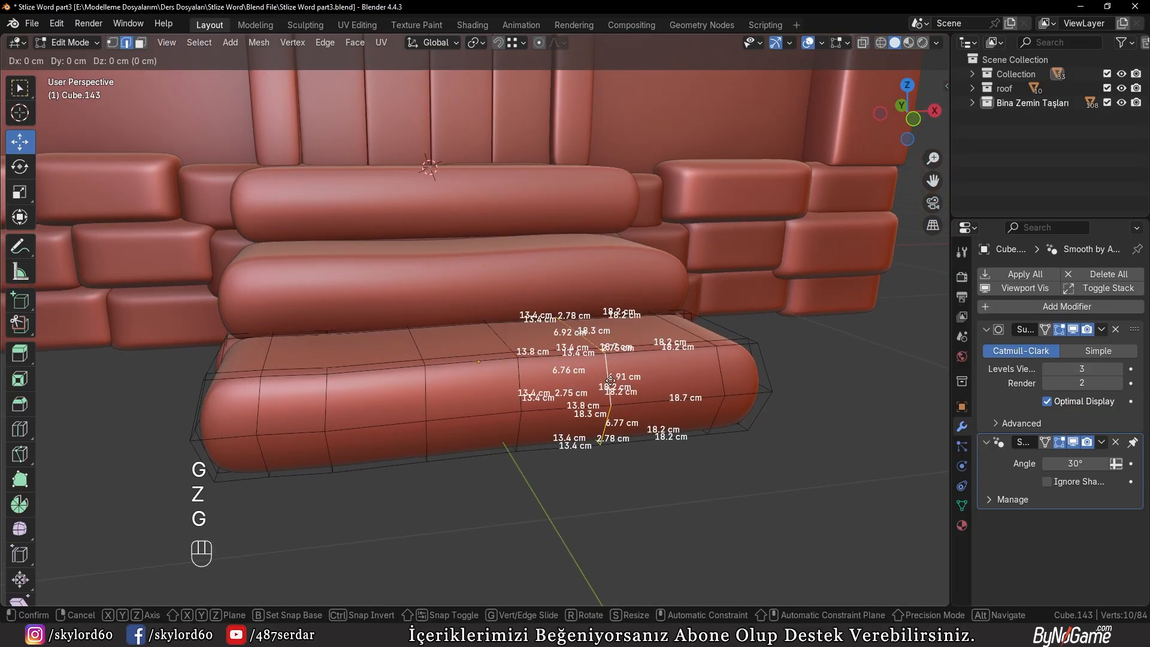
key(x)
click(657, 388)
key(g)
key(z)
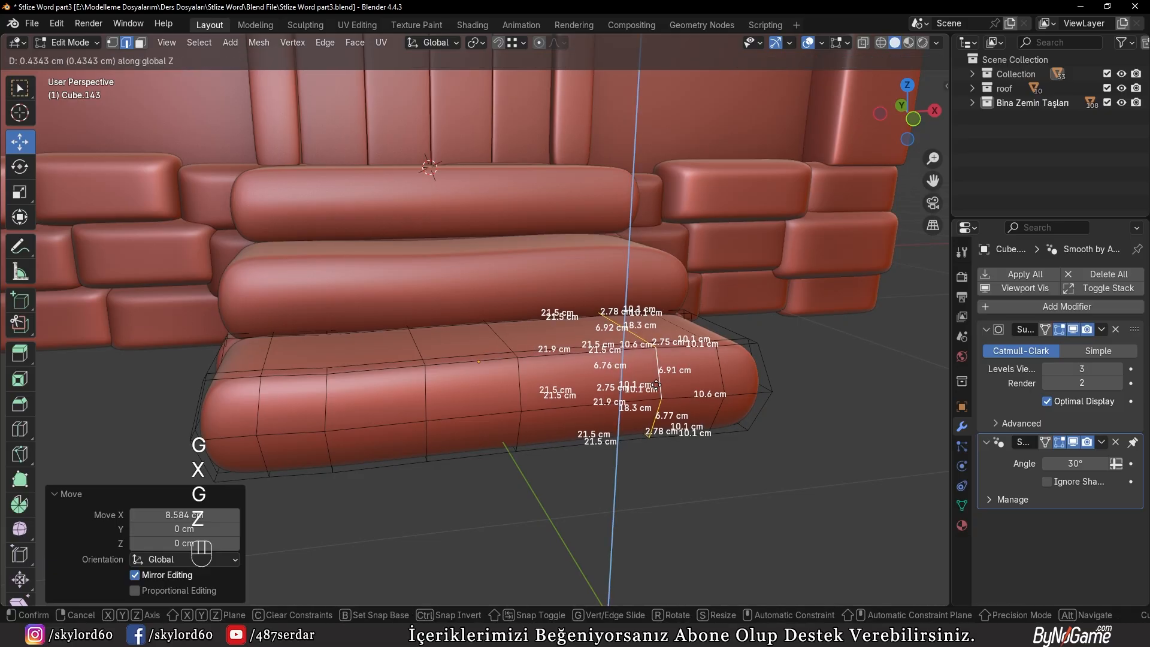
click(656, 384)
key(Tab)
Edit the top step and add three loop cuts across its length
scroll(527, 399, down, 2)
middle_drag(526, 399, 422, 447)
scroll(421, 448, up, 2)
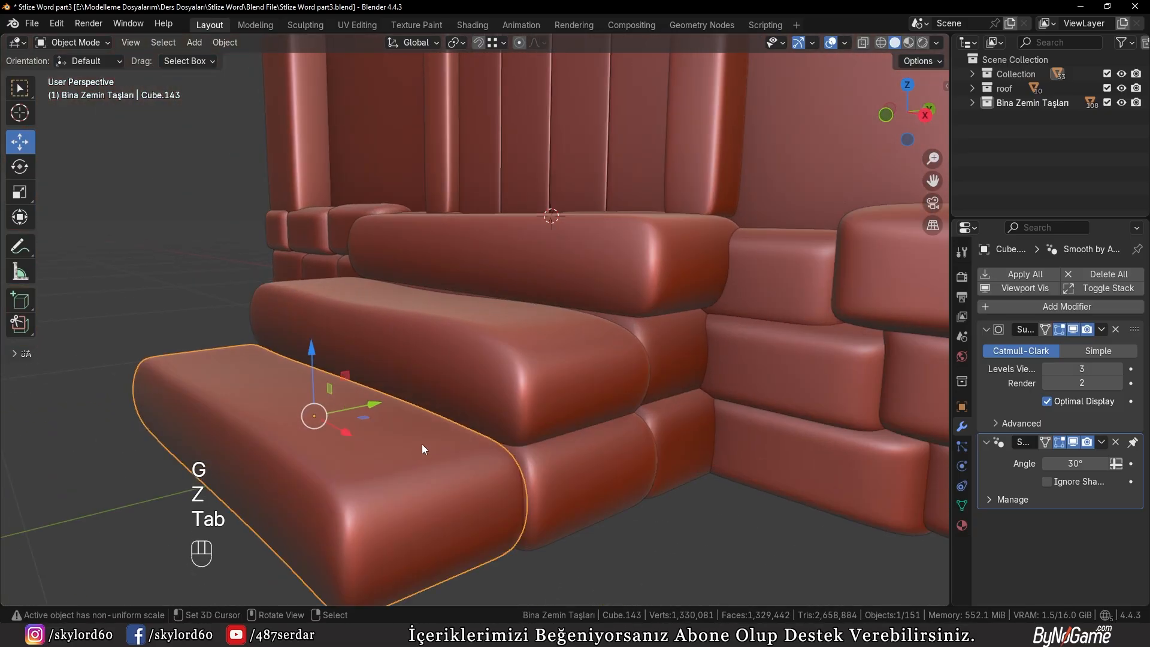
right_click(626, 274)
key(Tab)
middle_drag(624, 272, 572, 276)
key(ctrl+r)
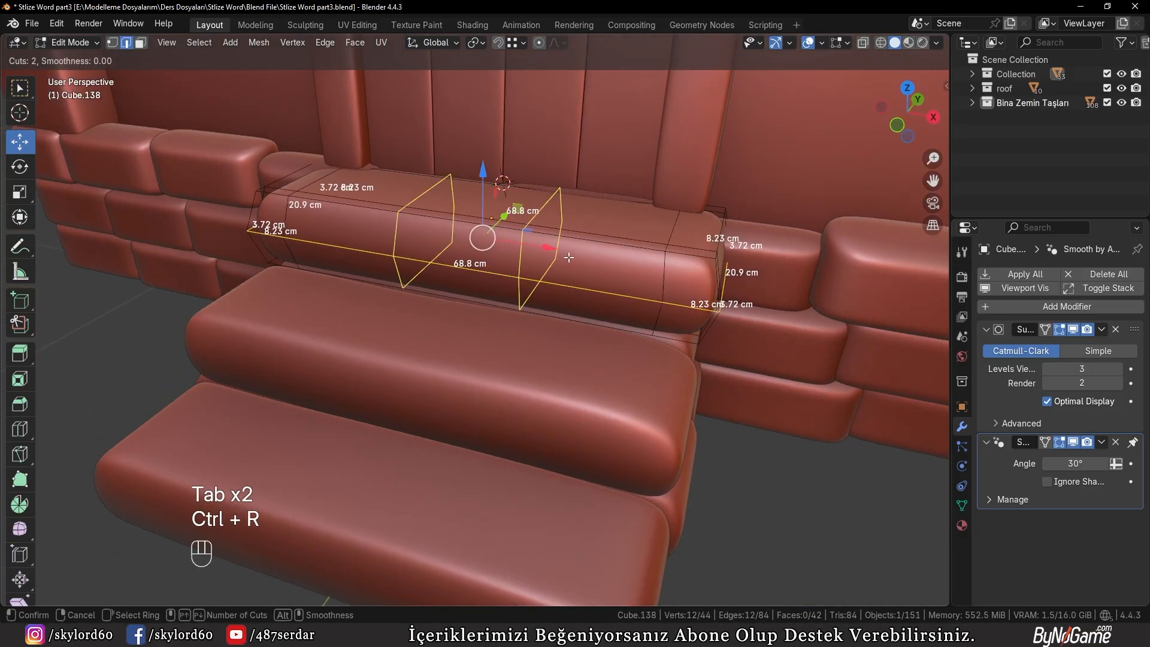
click(569, 258)
click(598, 267)
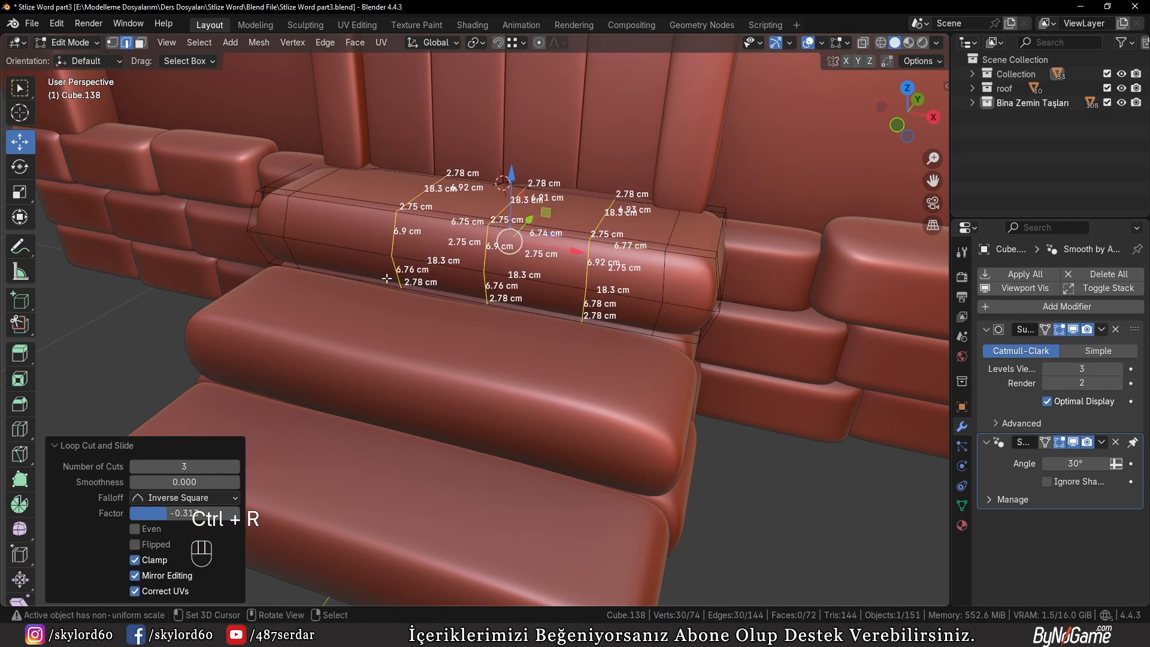
Slide the top step's leftmost added edge loop toward its end and raise it about 0.868 cm along Z
middle_drag(347, 282, 479, 324)
alt+click(398, 287)
key(g)
key(g)
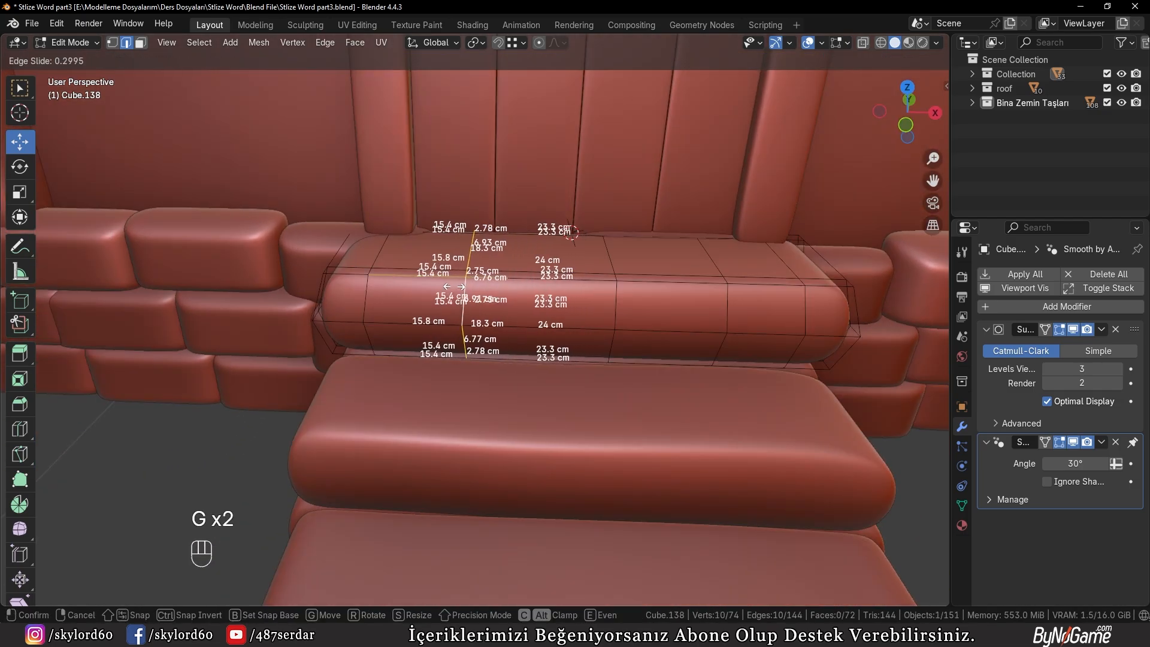
click(441, 288)
Lower the top step's middle edge loop slightly along Z, return to object mode and deselect everything
key(g)
key(z)
click(442, 284)
shift+middle_drag(441, 283, 349, 286)
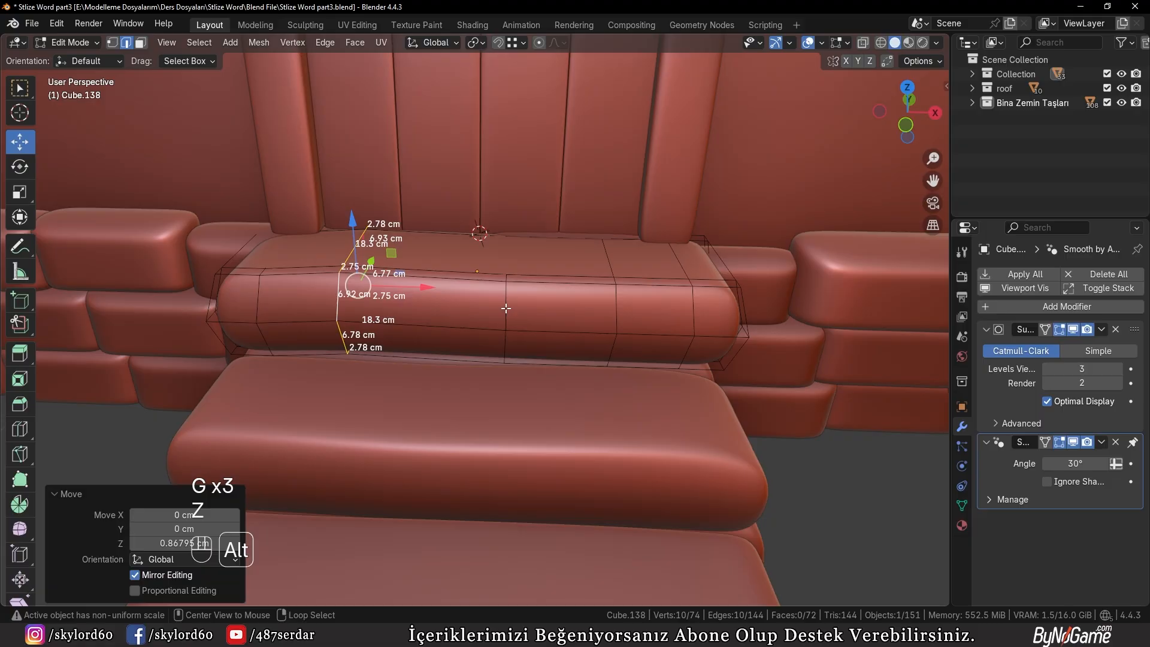
alt+right_click(506, 308)
middle_drag(528, 318, 494, 329)
key(g)
key(z)
click(486, 341)
key(Tab)
scroll(480, 351, down, 3)
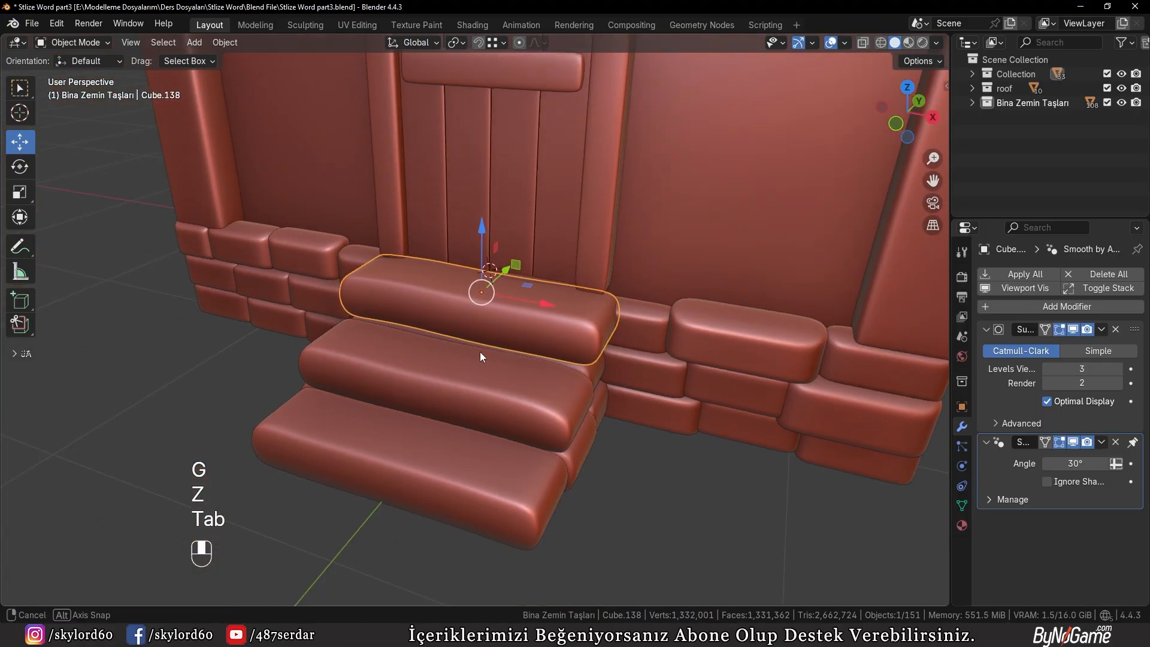
middle_drag(480, 351, 335, 359)
right_click(152, 483)
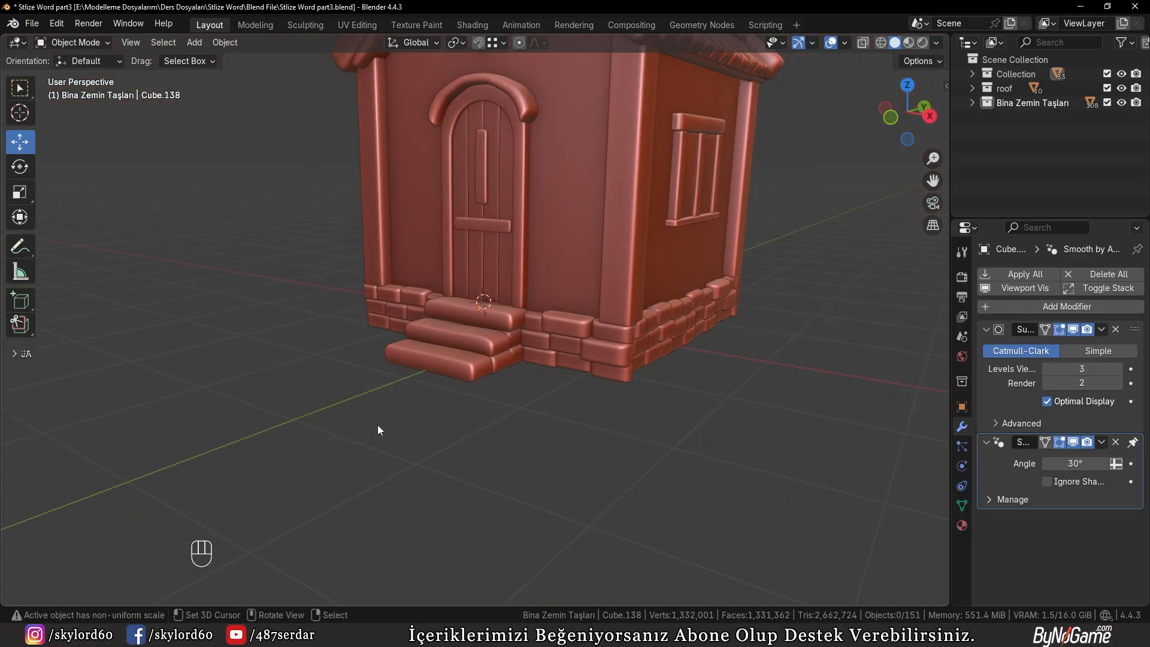
shift+middle_drag(378, 429, 440, 445)
scroll(429, 375, down, 3)
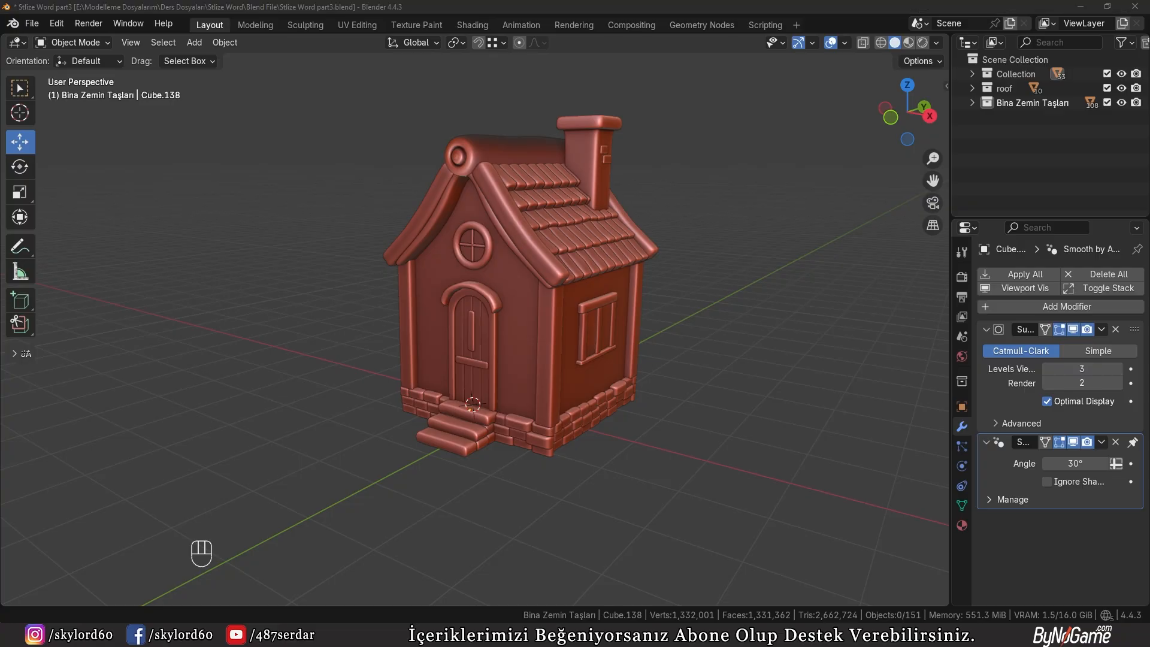
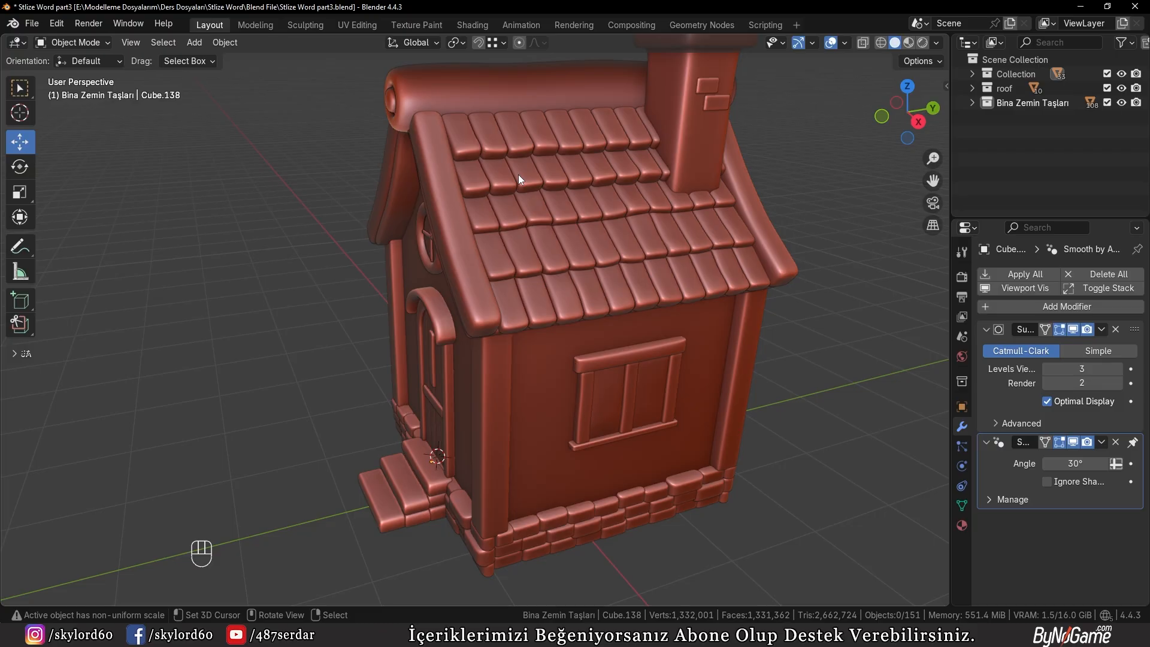
Add a cube beside the house's window wall and move it -21.712 cm along Y and 245.29 cm along Z
middle_drag(556, 204, 67, 250)
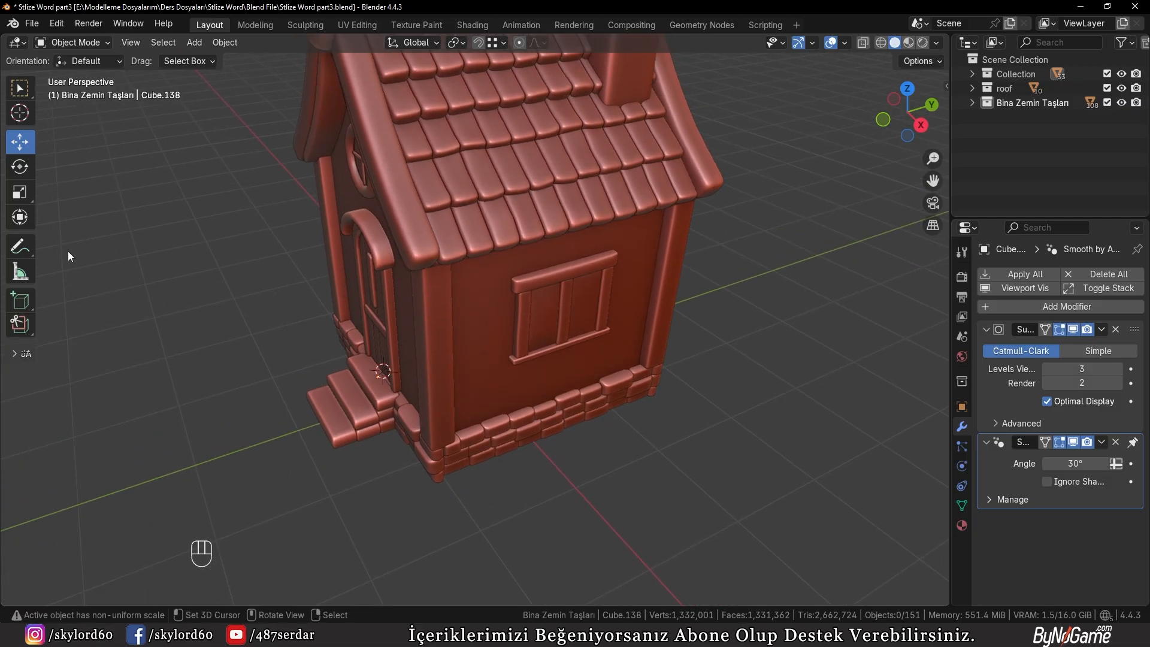
drag(712, 509, 714, 508)
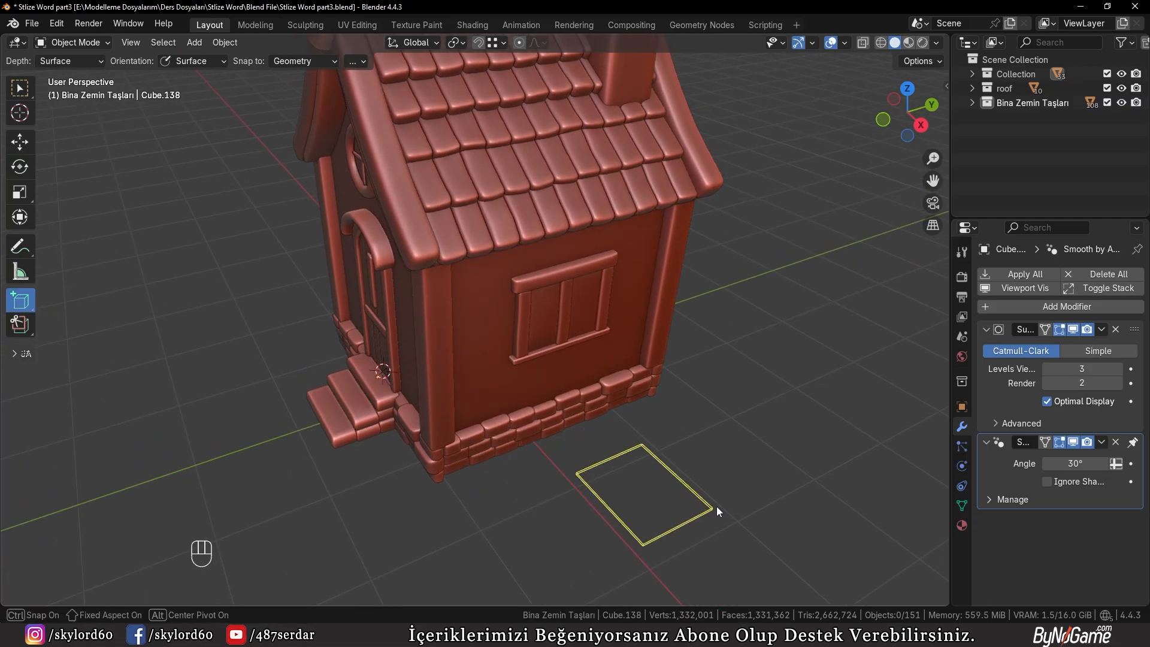
click(730, 445)
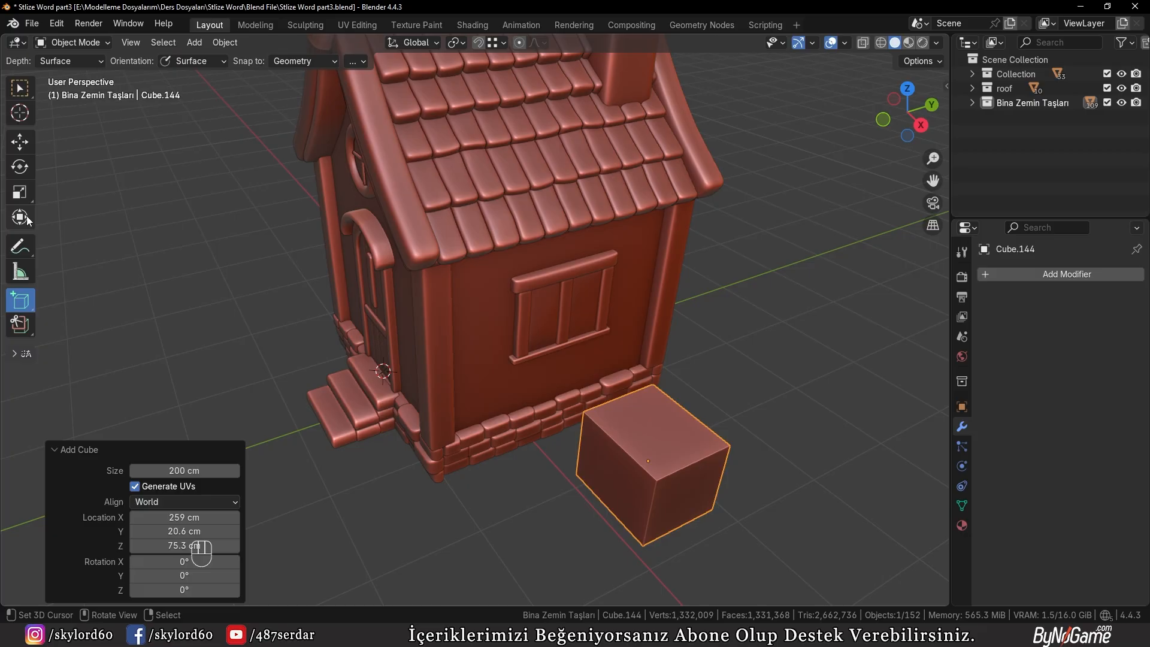
key(KP_3)
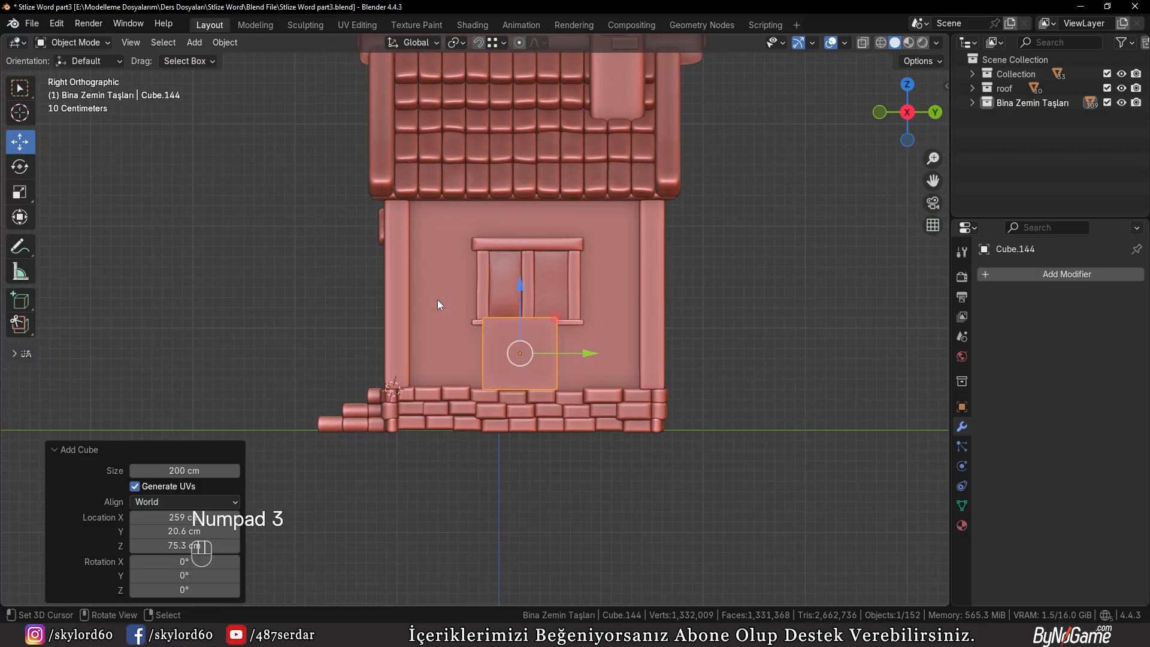
shift+middle_drag(437, 299, 478, 405)
key(g)
click(551, 258)
Move the cube -193.77 cm along X into the roof slope and 3.3959 cm along Y
middle_drag(554, 261, 723, 310)
key(g)
key(x)
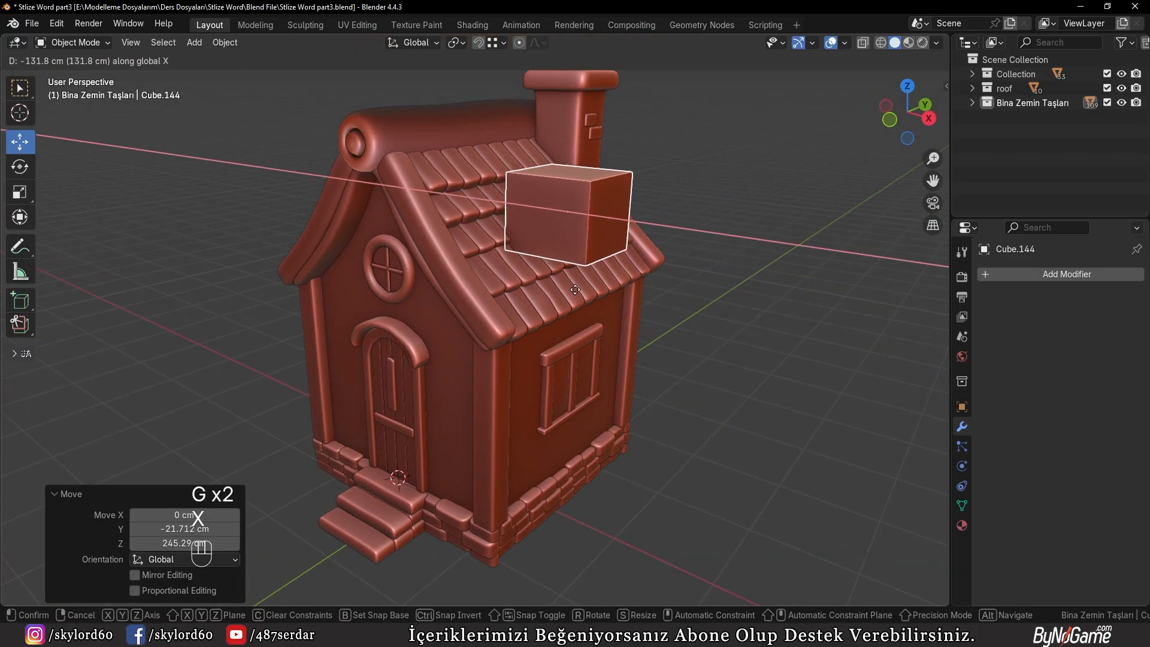
click(520, 291)
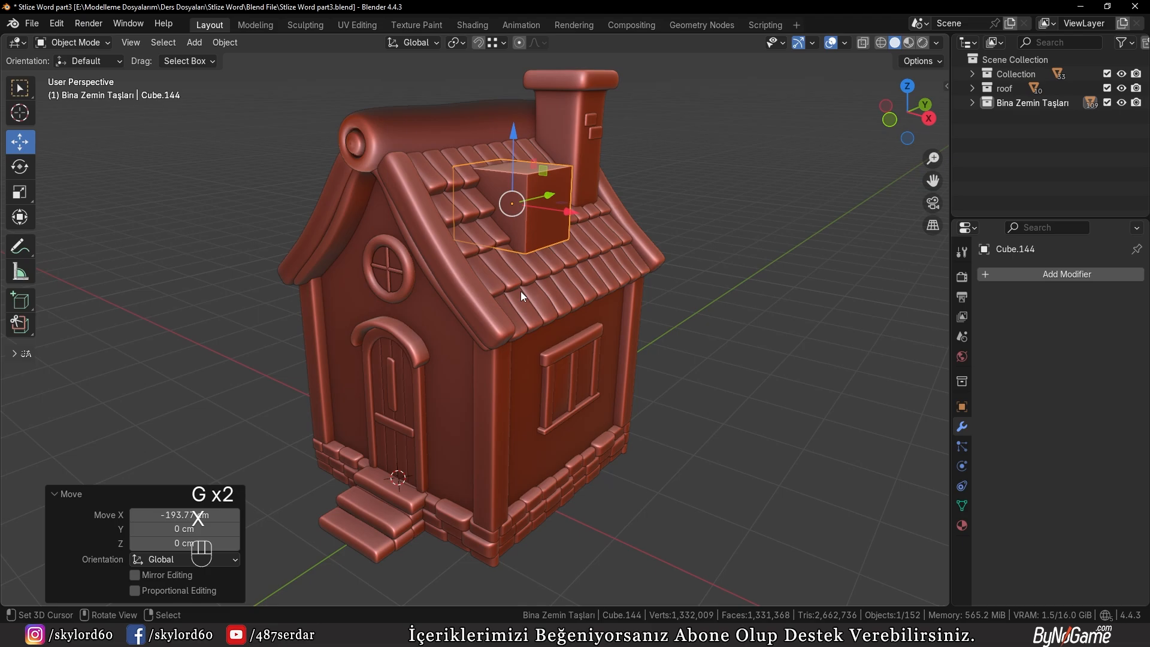
key(KP_3)
shift+middle_drag(525, 290, 556, 363)
scroll(583, 414, up, 3)
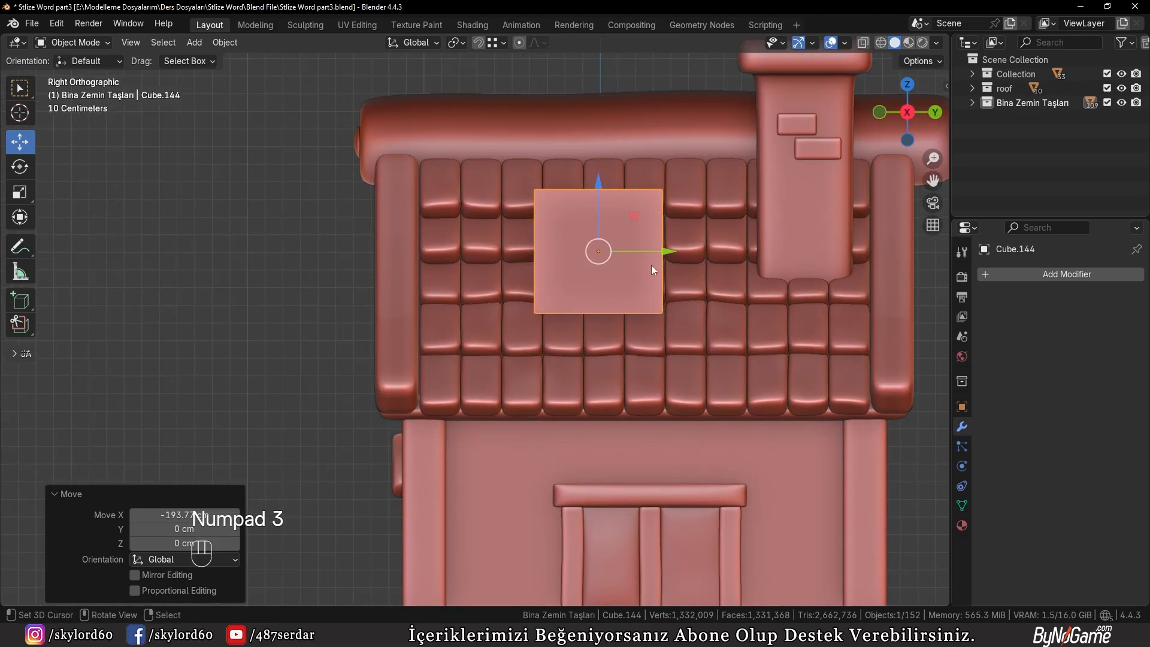
drag(662, 252, 667, 251)
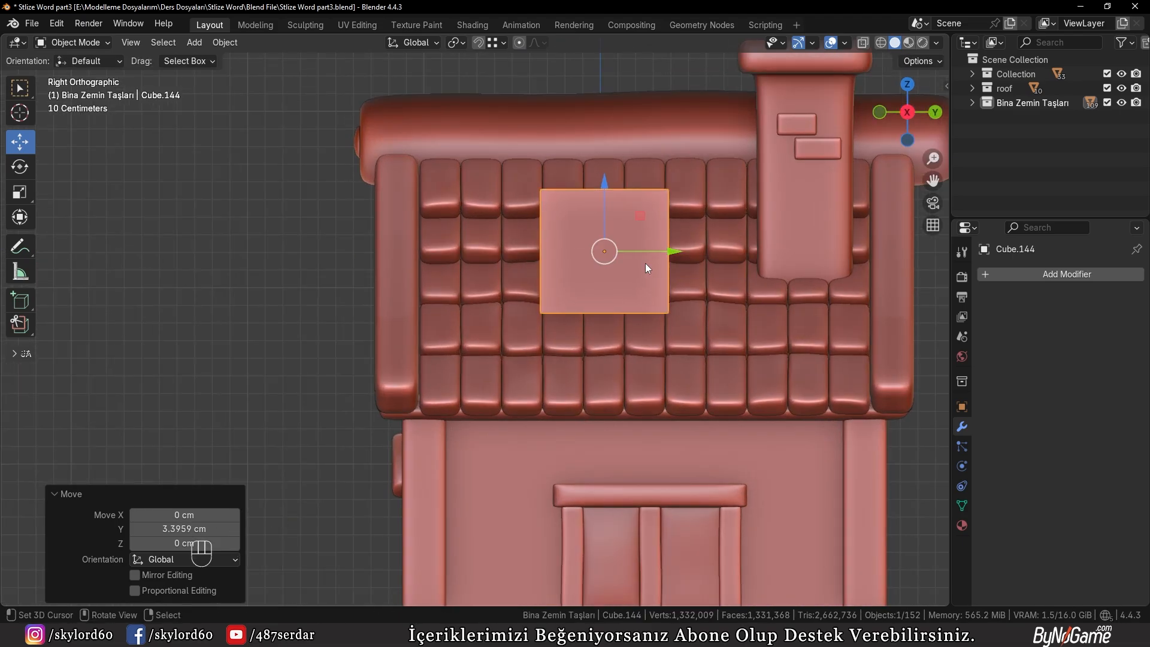
Lower the cube's bottom face along Z so it is about 89.7 cm tall, and return to object mode
middle_drag(645, 264, 548, 386)
key(Tab)
key(3)
click(609, 307)
key(g)
key(z)
click(611, 333)
key(Tab)
Shift the cube -4.2905 cm along Y to align it with the roof tiles
scroll(589, 360, down, 2)
scroll(600, 392, up, 2)
scroll(666, 347, up, 3)
key(g)
key(y)
click(629, 367)
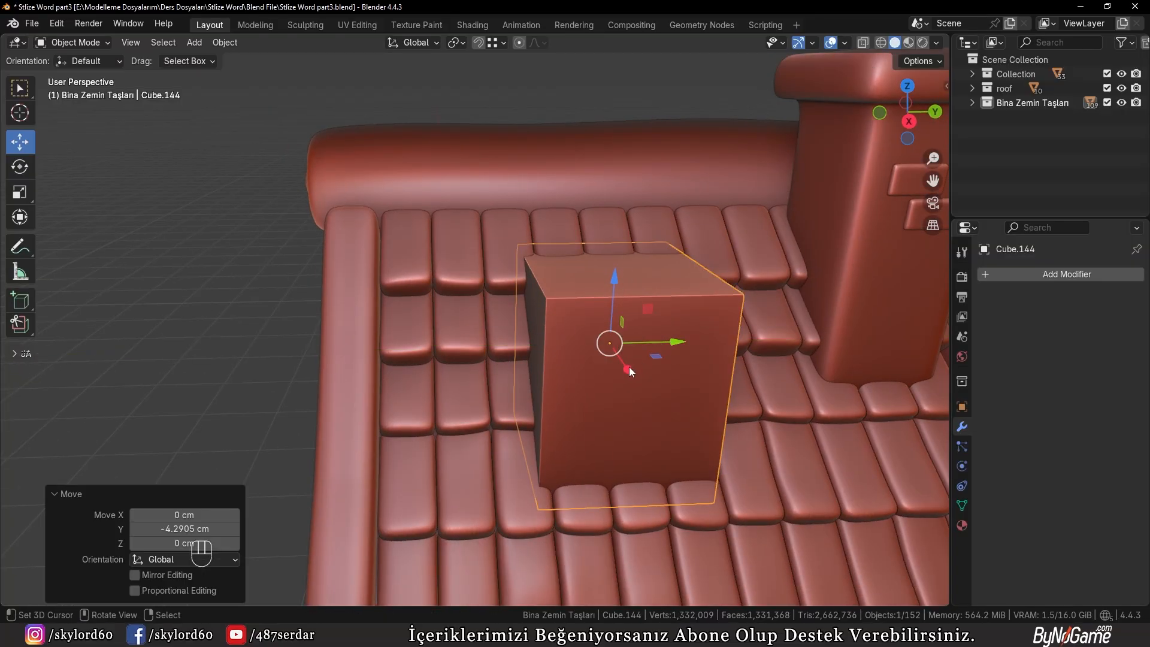
scroll(623, 364, down, 2)
middle_drag(622, 364, 573, 369)
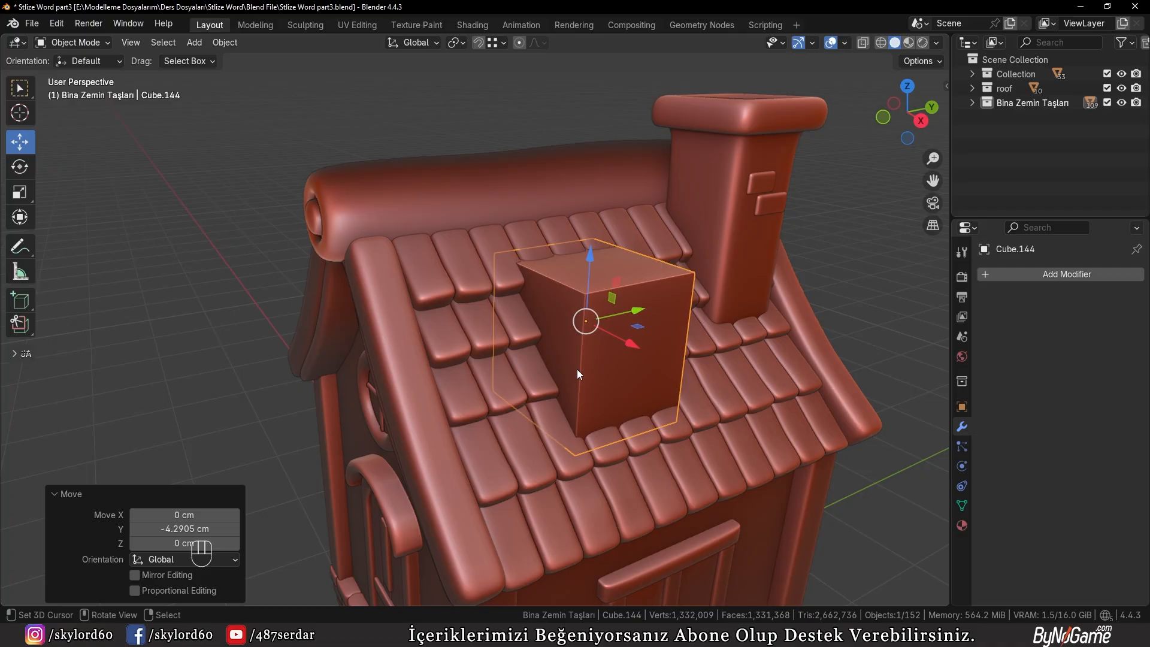
Edit the cube and bevel all its edges with a width of 6.08 cm and 5 segments
key(Tab)
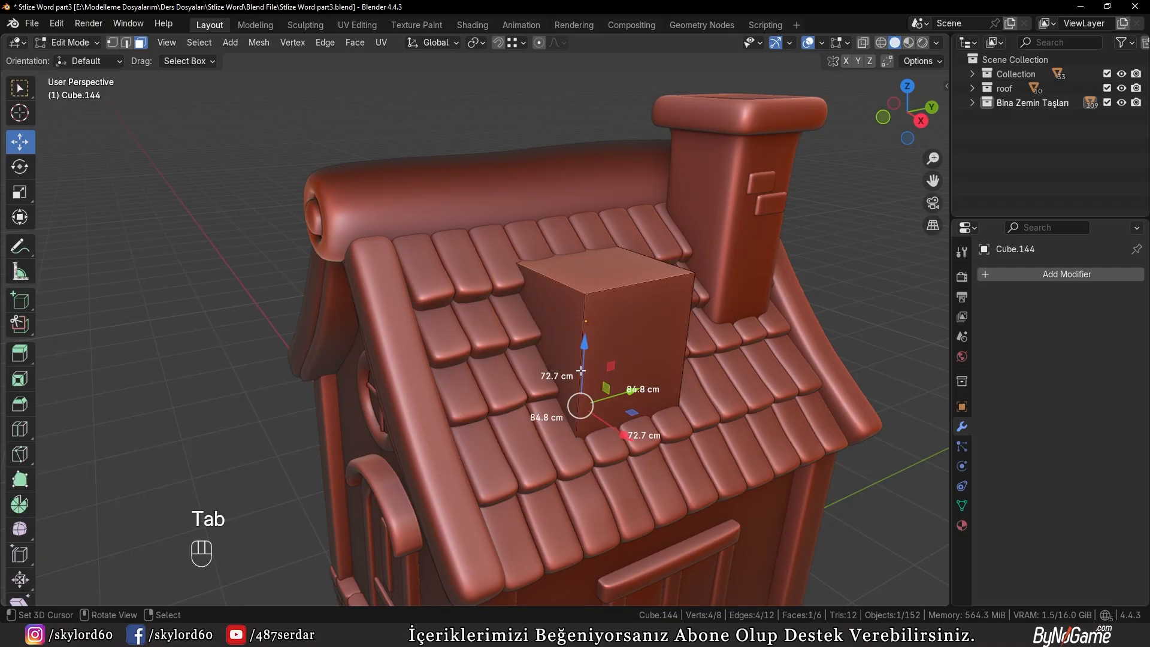
key(a)
ctrl+middle_drag(642, 388, 755, 401)
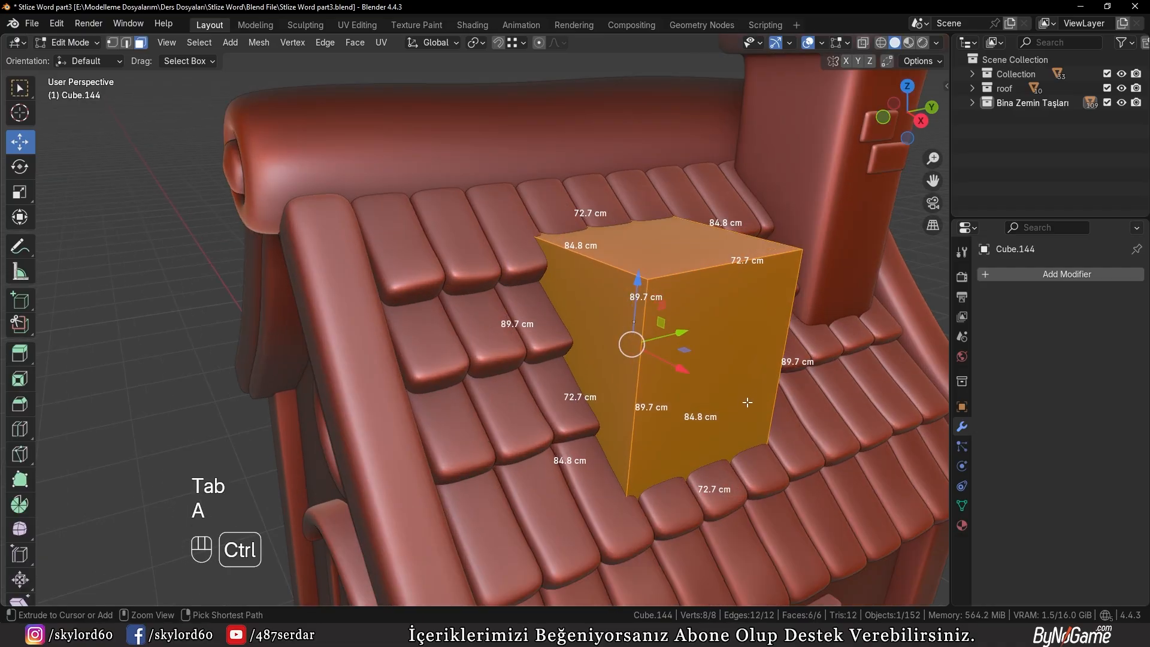
key(ctrl+b)
scroll(760, 408, up, 4)
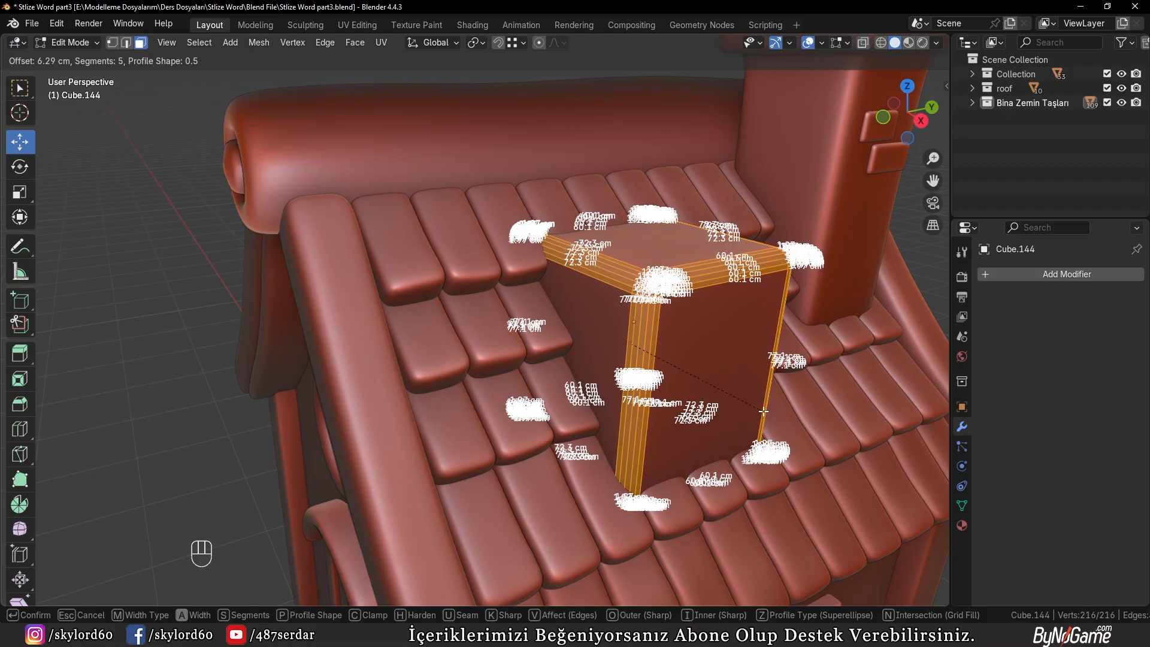
click(754, 407)
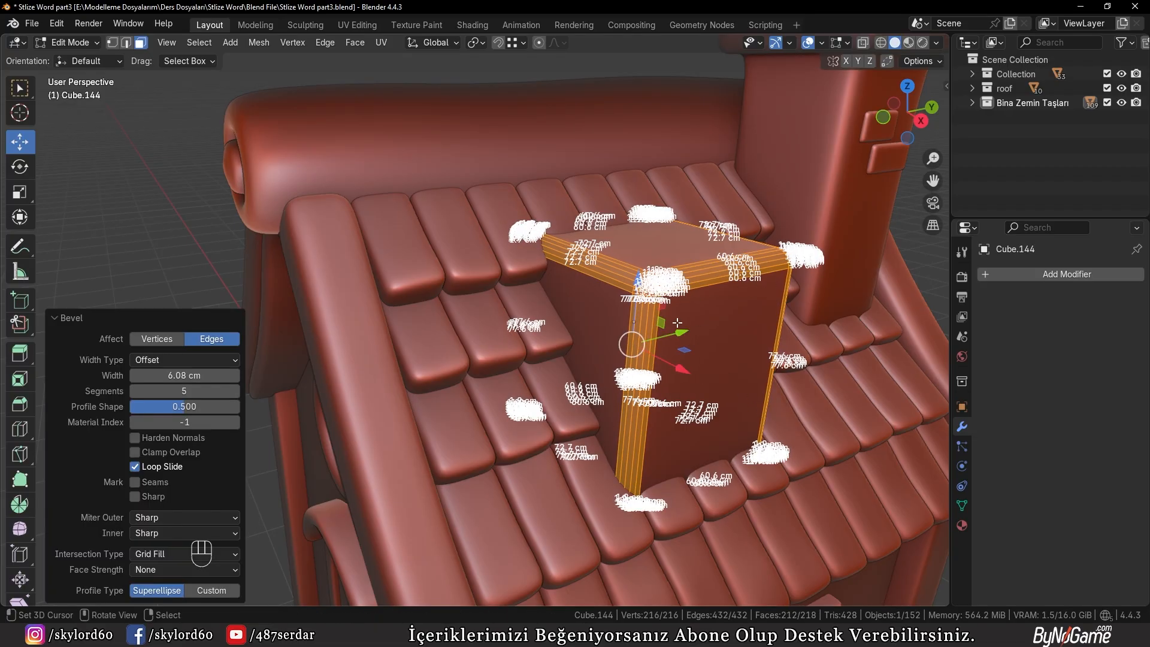
Return to object mode, shade the bevelled cube auto smooth at 30° and deselect it
key(Tab)
key(w)
click(538, 239)
scroll(588, 312, up, 3)
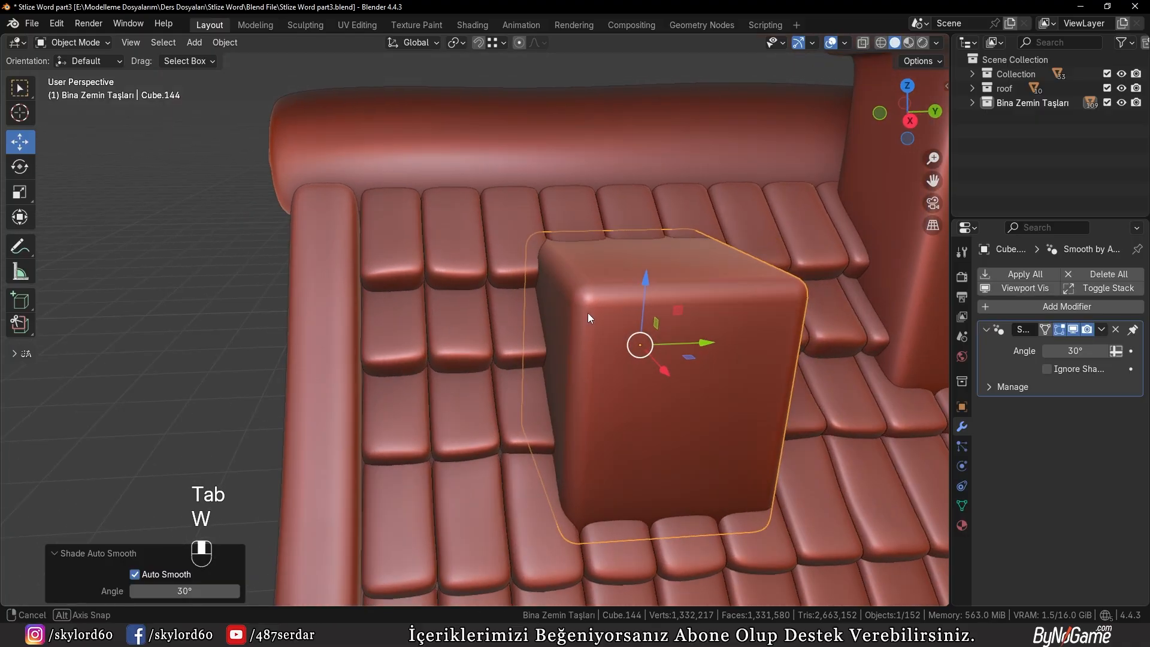
middle_drag(587, 313, 526, 332)
scroll(526, 332, down, 6)
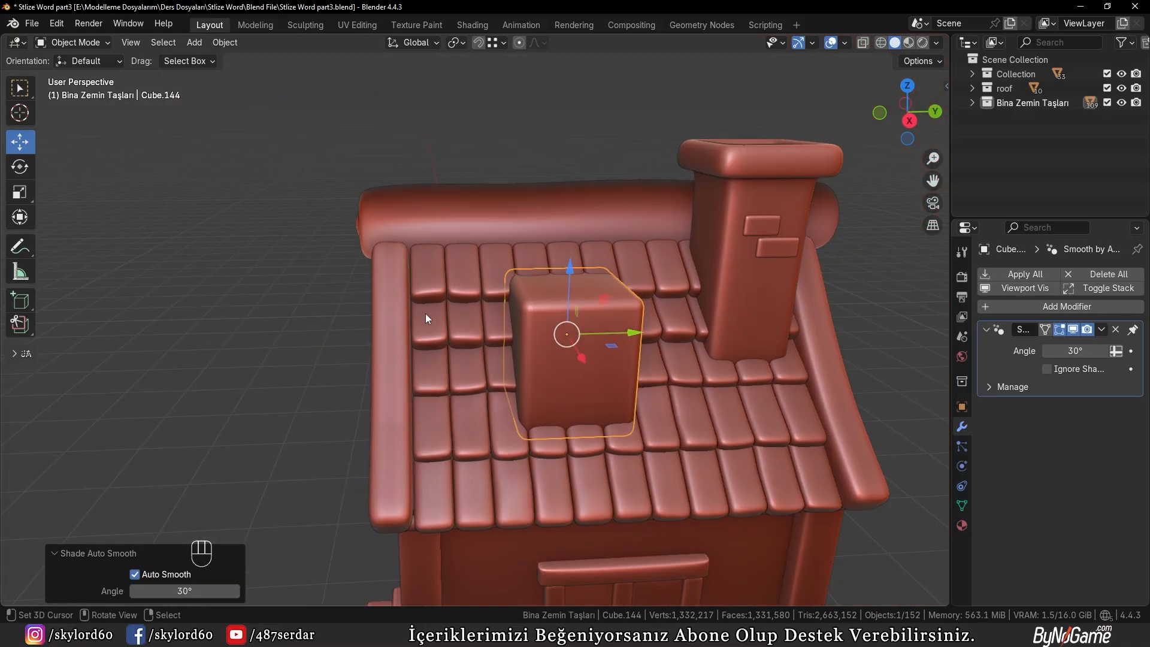
click(235, 385)
Duplicate the wall window's left post and left pane onto the roof box, offset about 173.17 cm along Z
middle_drag(235, 385, 339, 379)
scroll(563, 314, up, 1)
middle_drag(634, 338, 618, 415)
scroll(648, 359, down, 2)
click(509, 544)
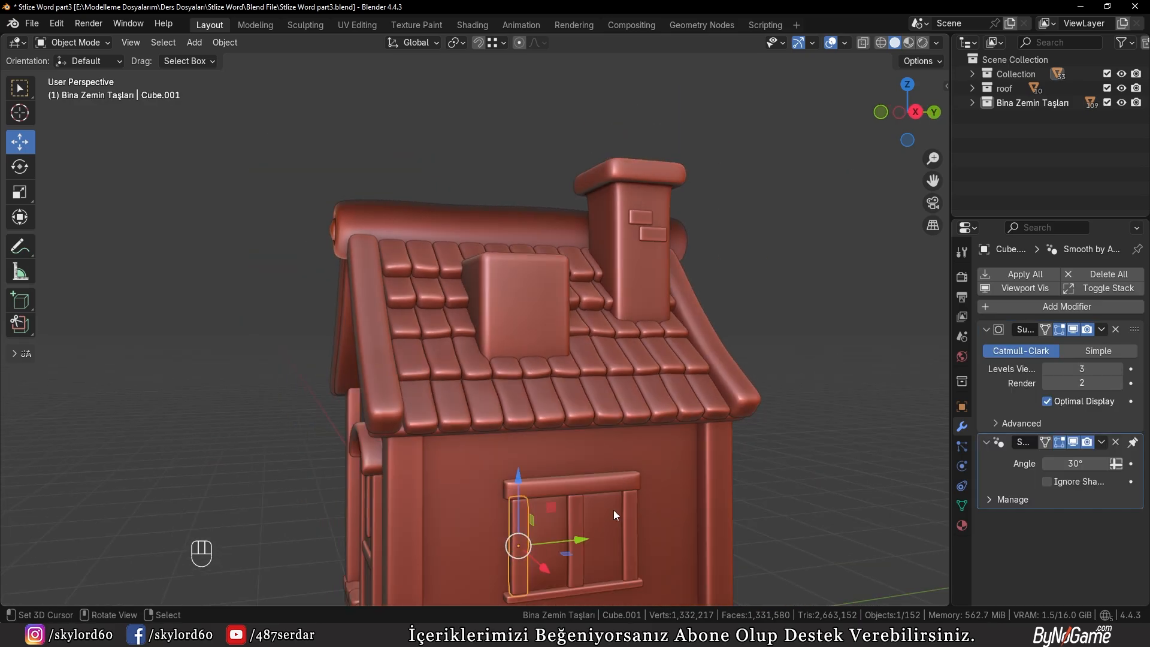
shift+click(552, 521)
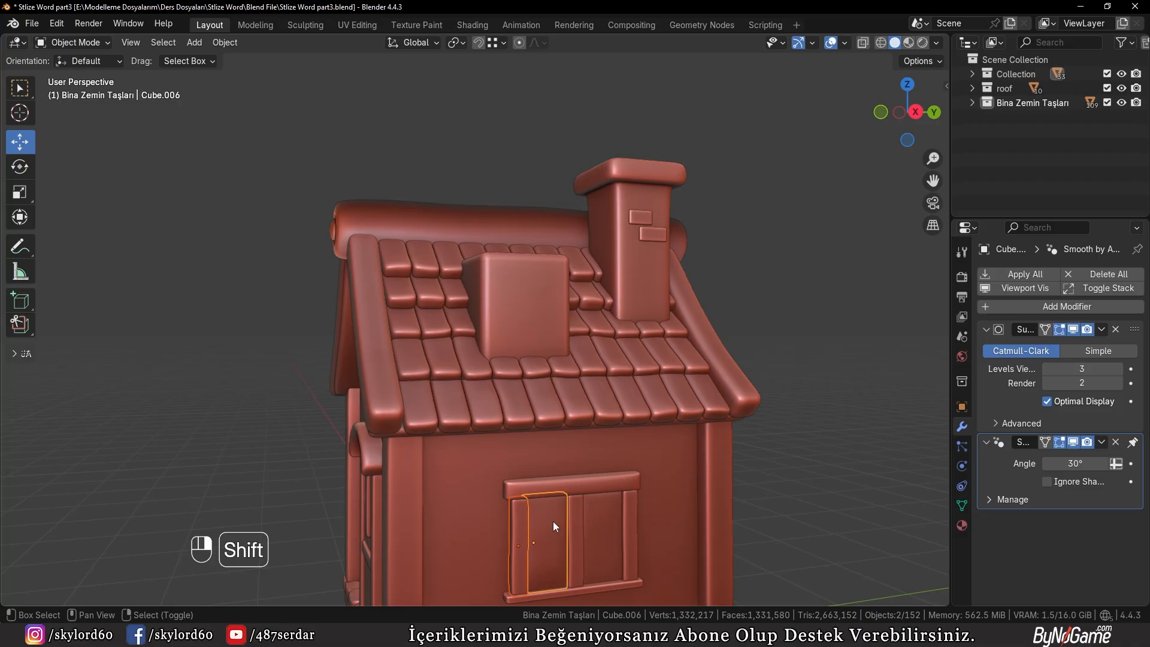
key(shift+d)
ctrl+click(493, 258)
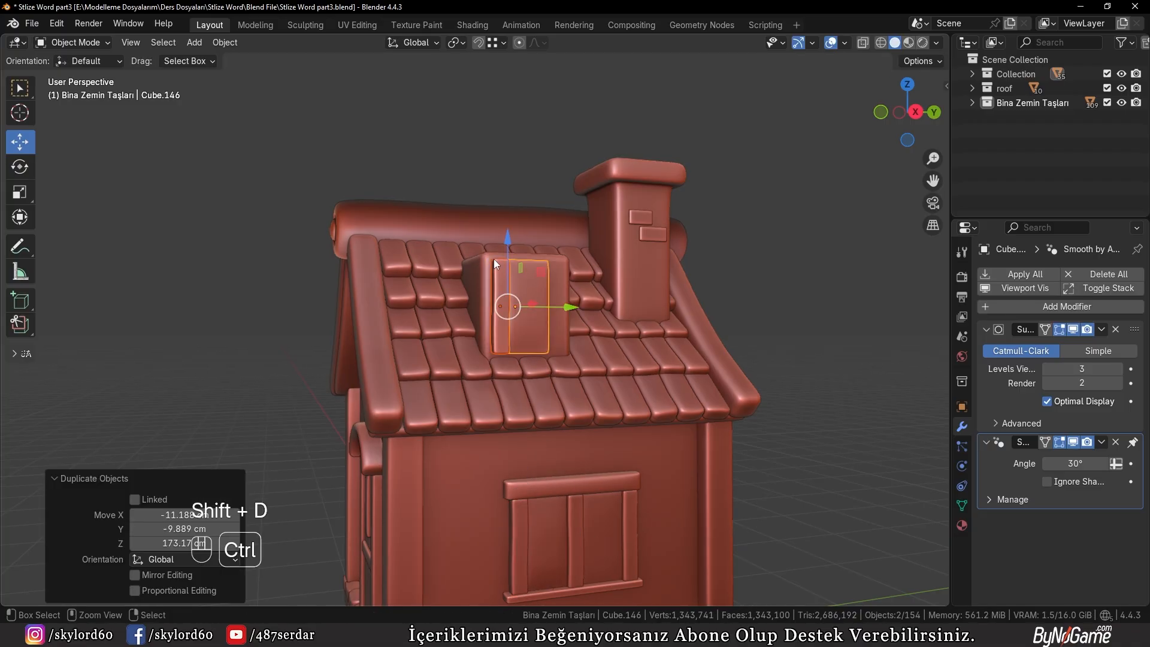
Scale the copied window post and pane to 0.712 and lower them slightly along Z on the roof box's front
key(KP_1)
key(KP_3)
key(KP_Decimal)
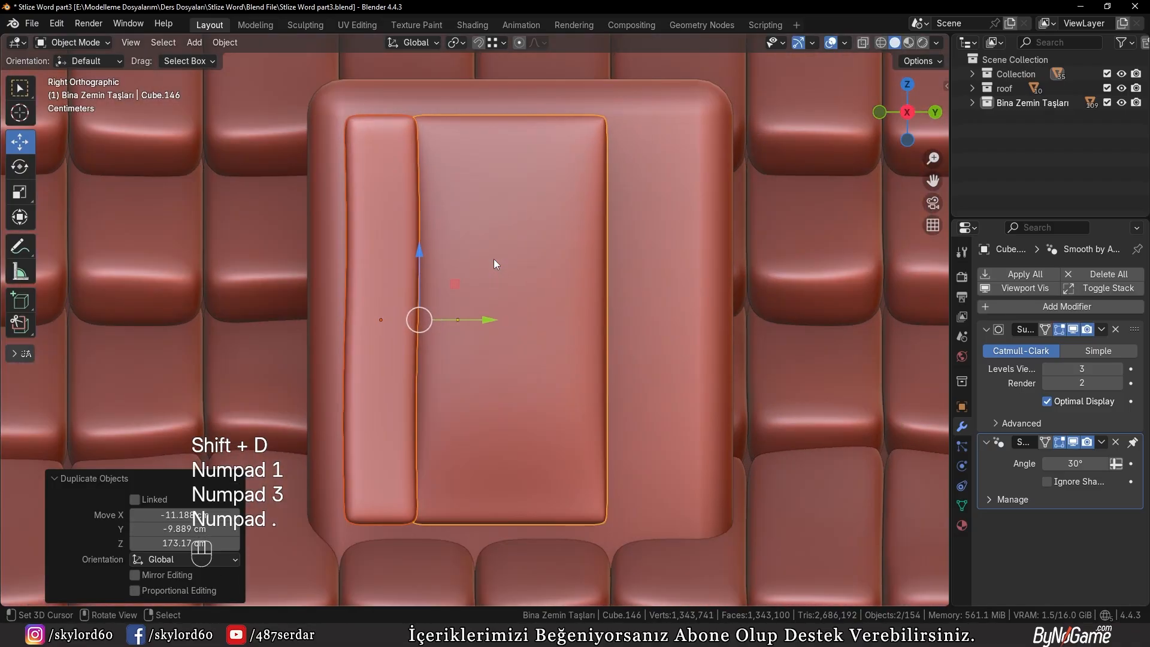
shift+middle_drag(493, 258, 546, 268)
key(s)
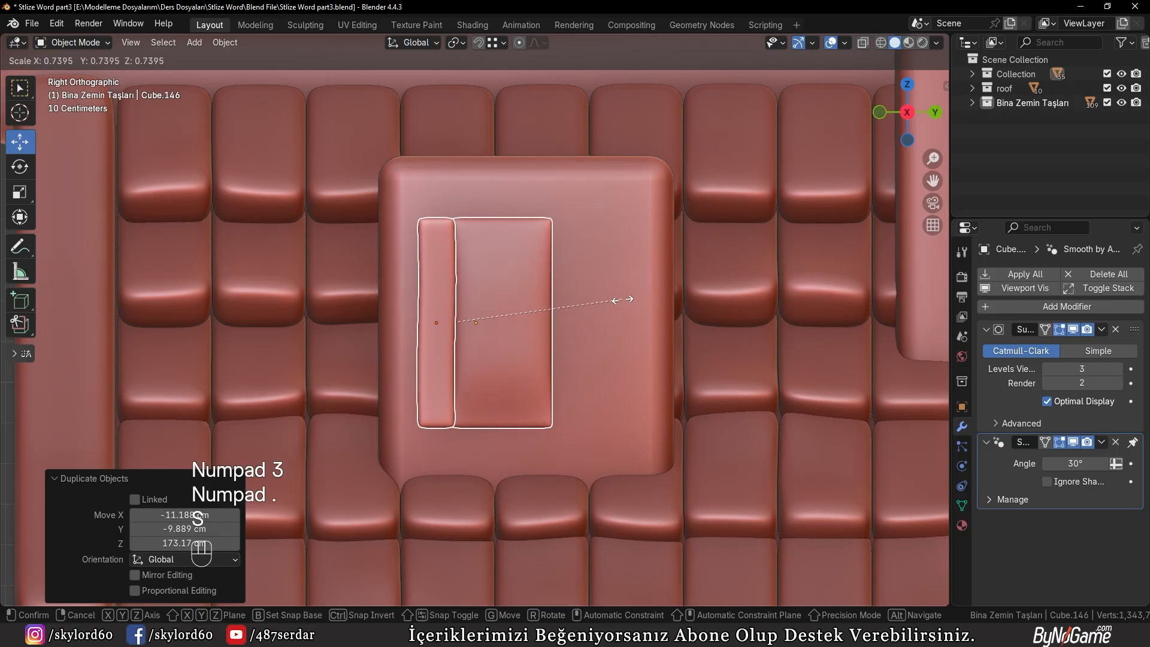
click(615, 294)
key(g)
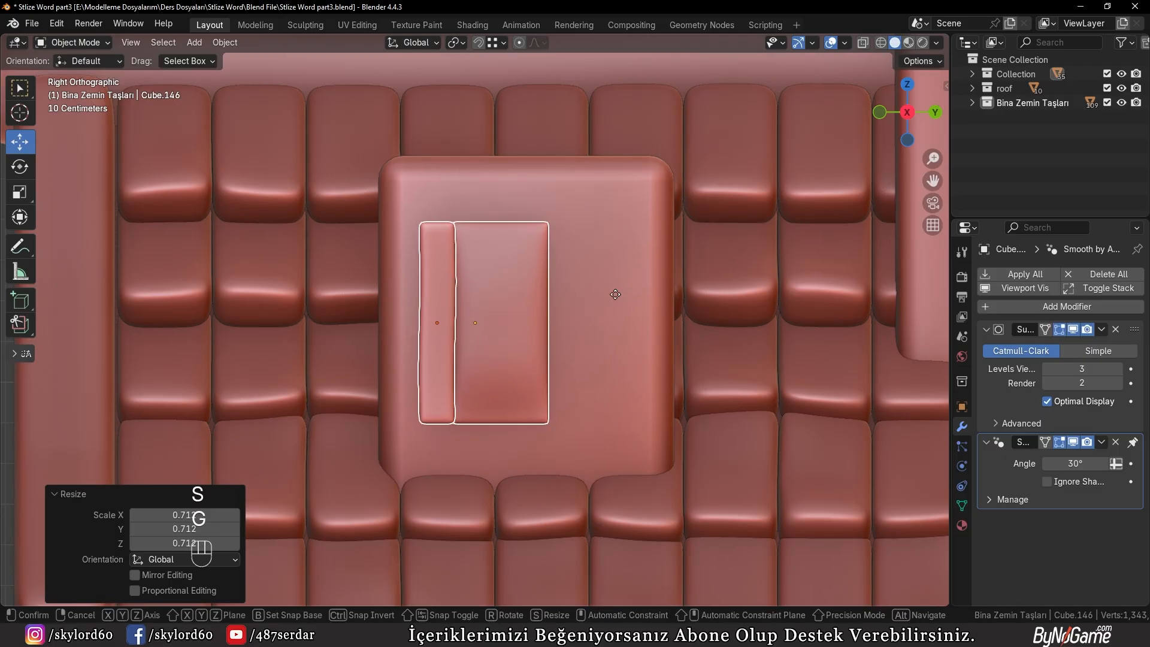
key(z)
click(612, 308)
Edit the bevelled roof box and add one centred vertical loop cut across its top and front
click(443, 201)
middle_drag(537, 292, 457, 230)
key(Tab)
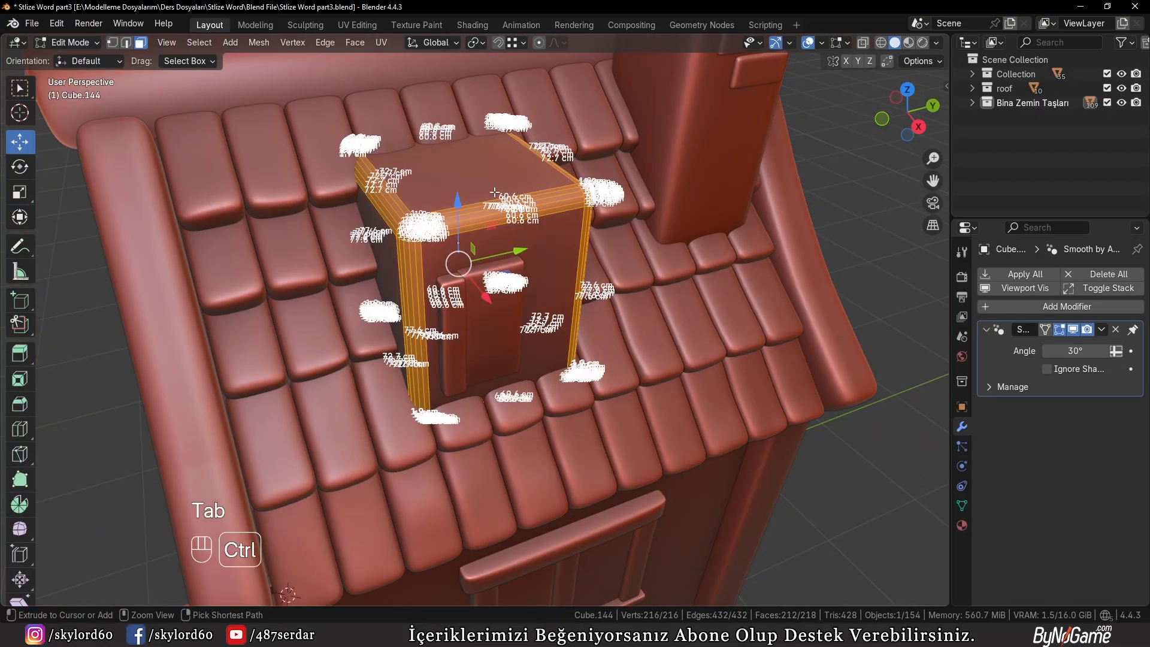
key(ctrl+r)
click(457, 230)
click(495, 200)
right_click(484, 185)
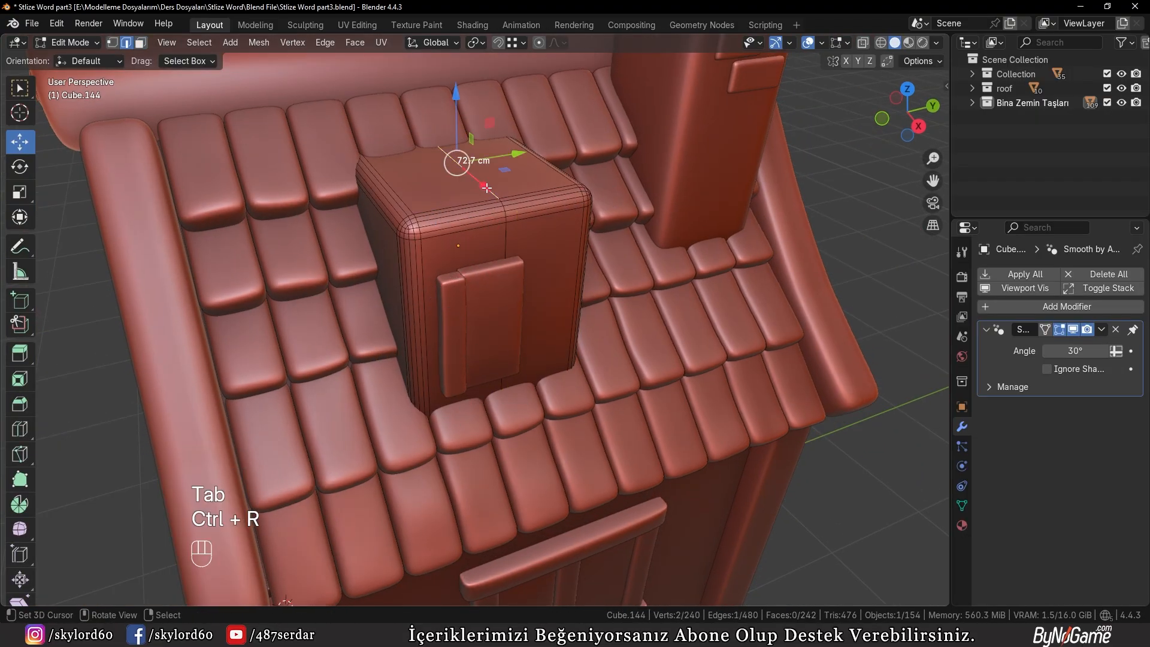
Select the top section of the centre loop and raise it 20.54 cm along Z to form a gable ridge
middle_drag(485, 186, 472, 169)
mouse_move(517, 207)
middle_down()
mouse_move(470, 174)
mouse_move(533, 166)
middle_up()
key(1)
key(z)
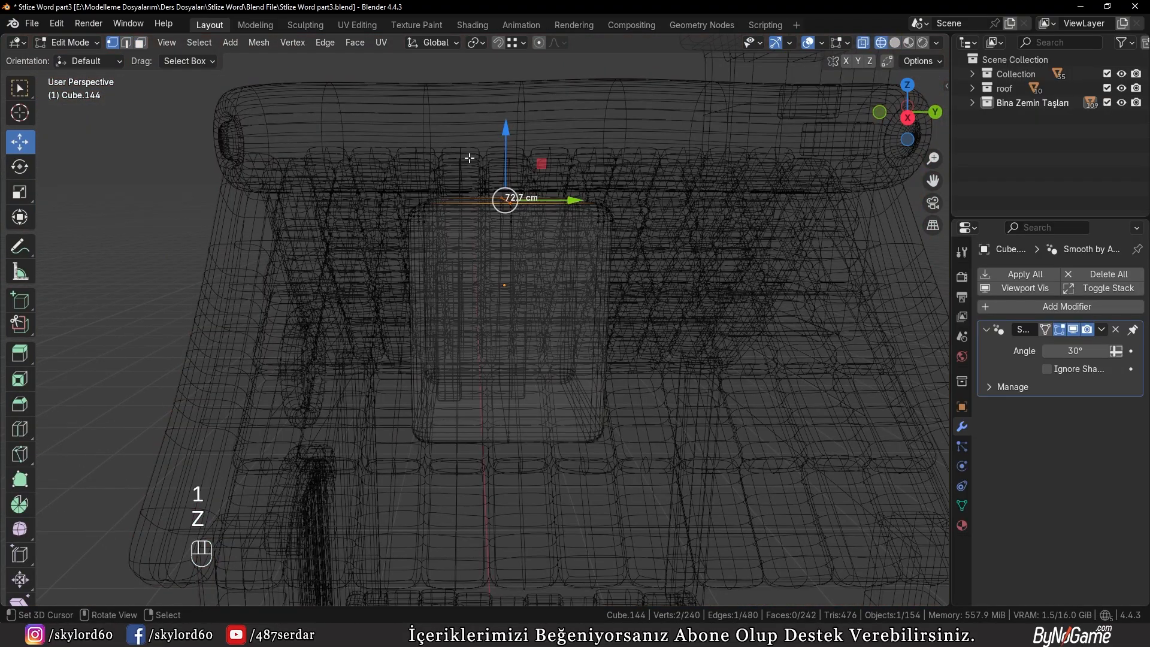
drag(507, 206, 508, 206)
key(z)
click(655, 239)
key(g)
key(z)
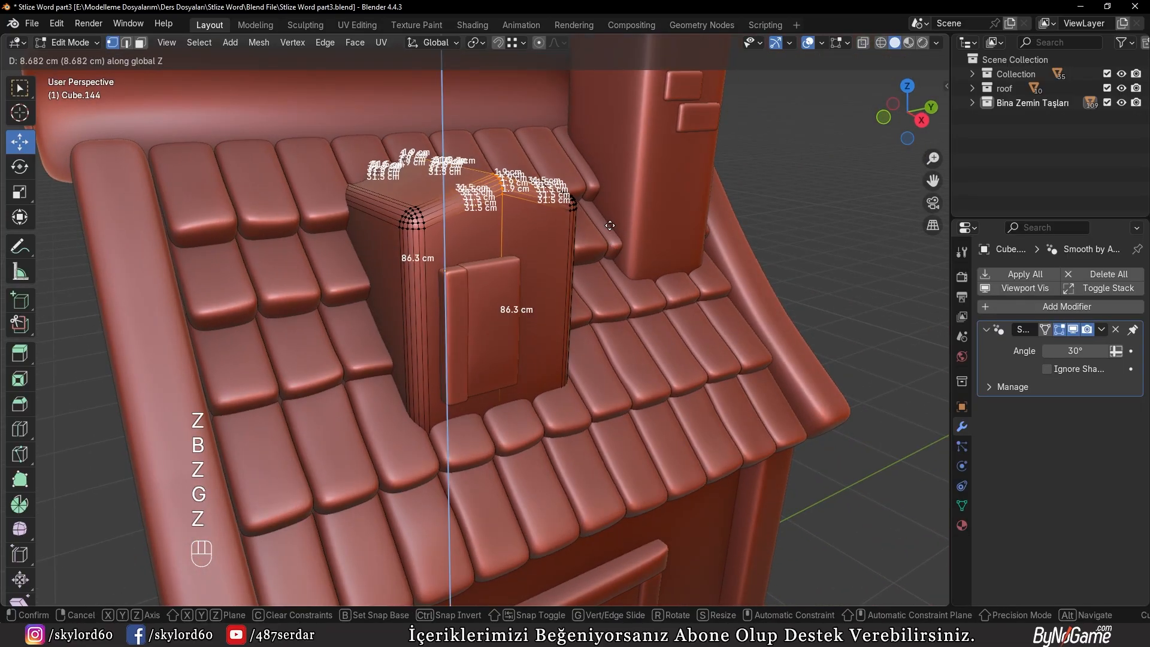
click(615, 194)
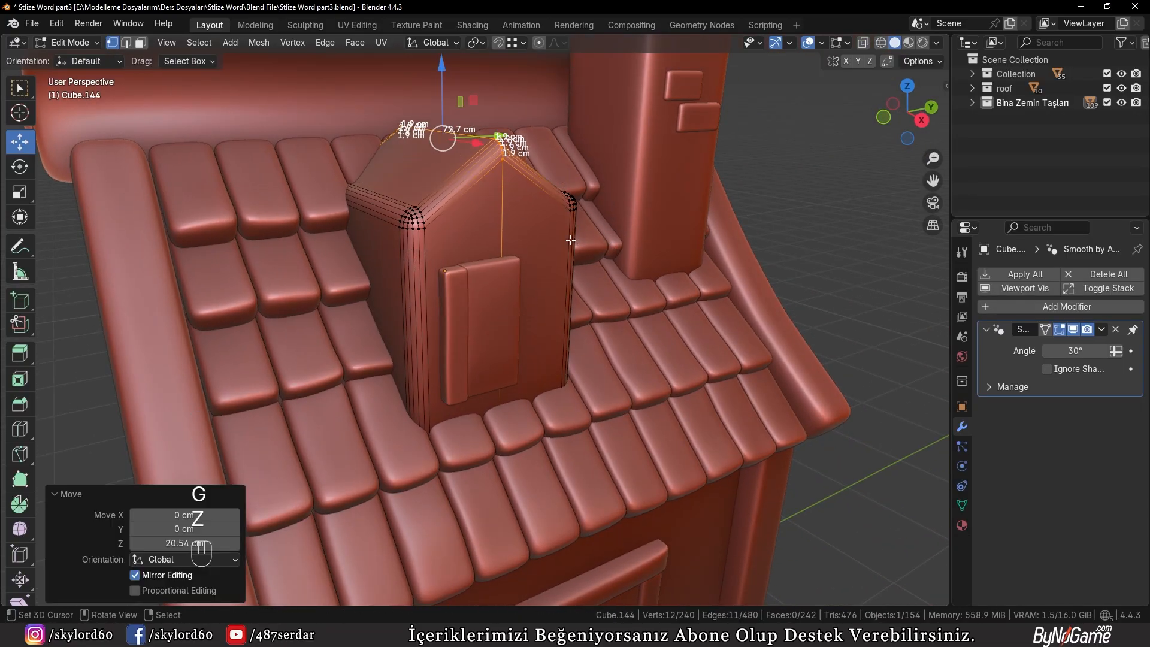
Bevel the raised ridge edges by about 10 cm with 5 segments and return to object mode
middle_drag(571, 241, 513, 267)
scroll(514, 267, up, 1)
key(2)
scroll(606, 299, up, 3)
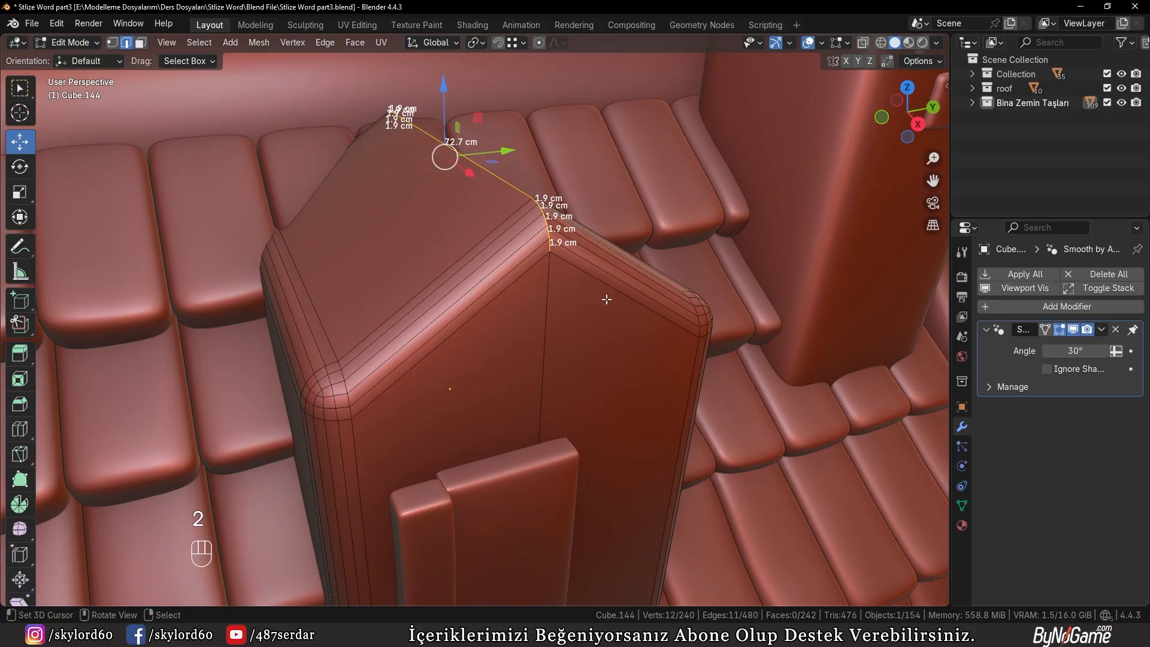
key(ctrl+b)
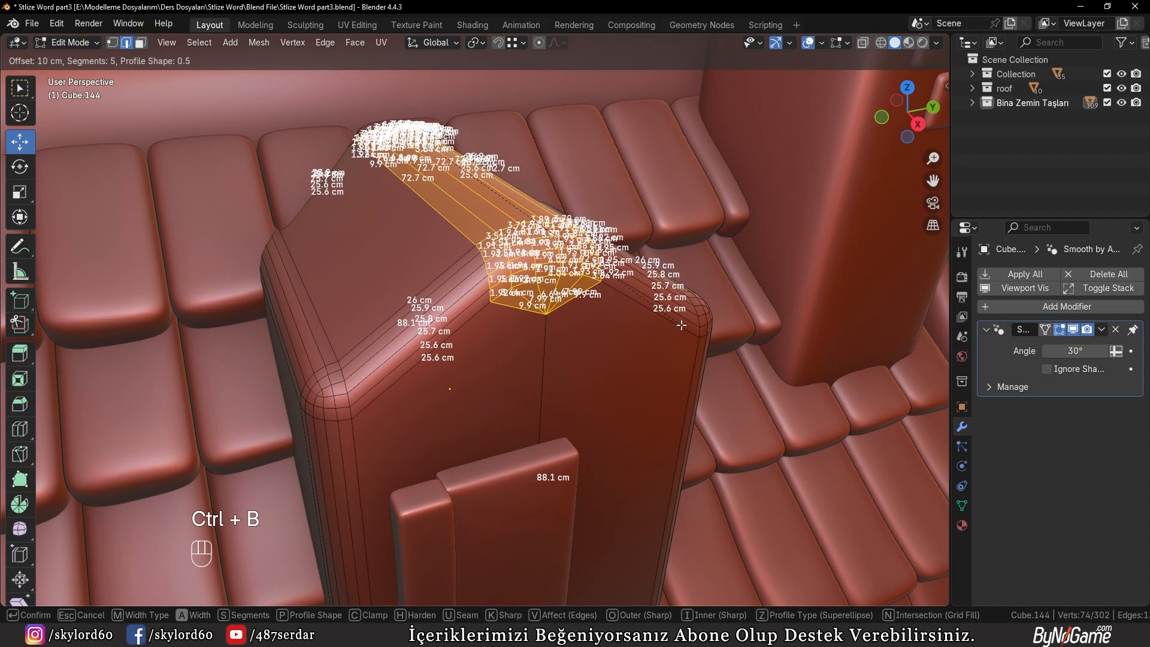
click(672, 325)
key(Tab)
Undo the ridge shaping, window copies, auto smoothing and edge bevel, going back to the plain cube in edit mode
middle_drag(672, 324, 508, 267)
scroll(605, 293, down, 2)
scroll(483, 304, down, 3)
scroll(467, 291, up, 2)
middle_drag(425, 307, 377, 293)
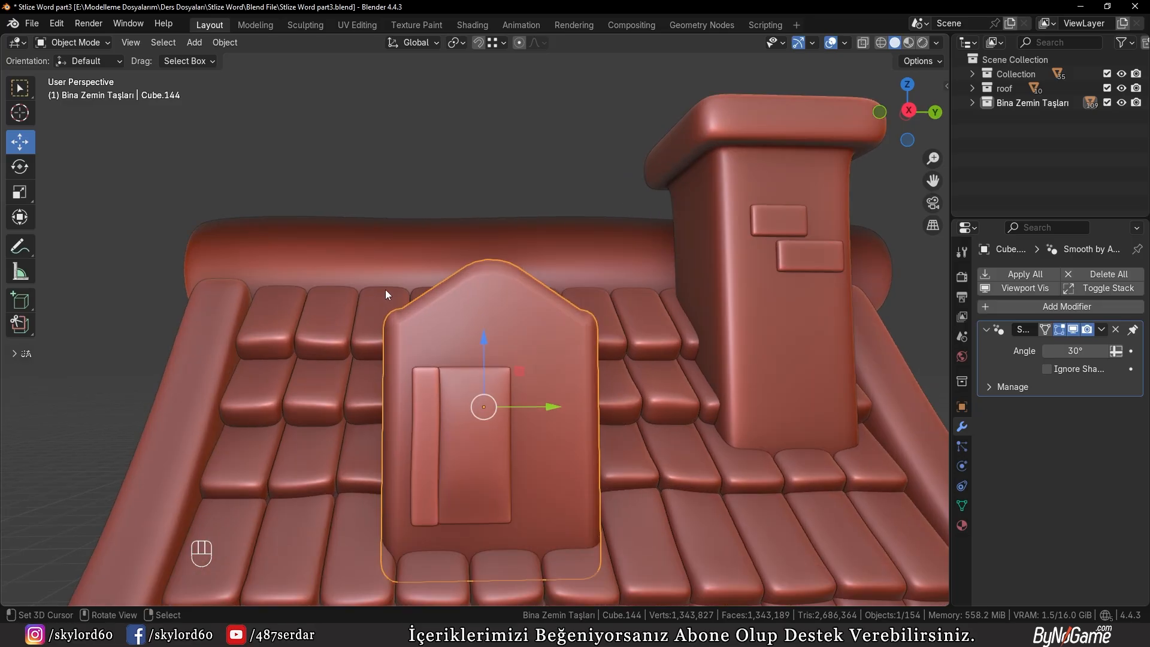
scroll(385, 289, down, 2)
scroll(393, 295, up, 3)
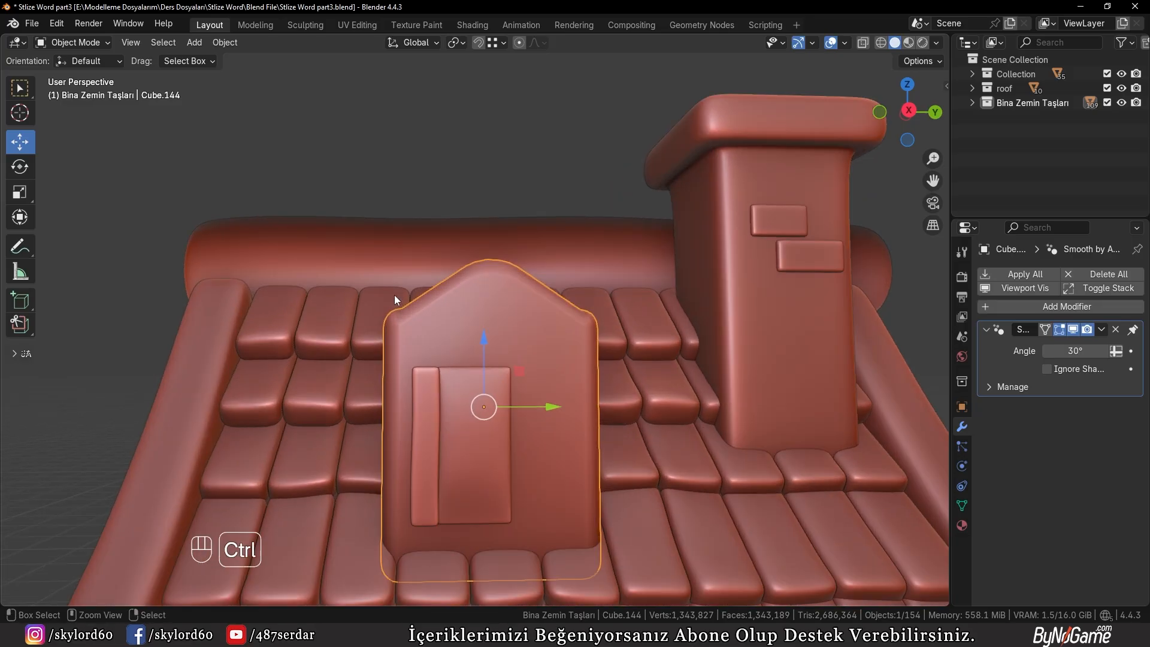
key(ctrl+z)
key(ctrl+z)
key(ctrl+z)
key(ctrl+z)
key(ctrl+z)
key(ctrl+z)
key(ctrl+z)
key(ctrl+z)
key(ctrl+z)
key(ctrl+z)
key(ctrl+z)
key(ctrl+z)
key(ctrl+z)
key(ctrl+z)
key(ctrl+z)
key(ctrl+z)
key(ctrl+z)
key(ctrl+z)
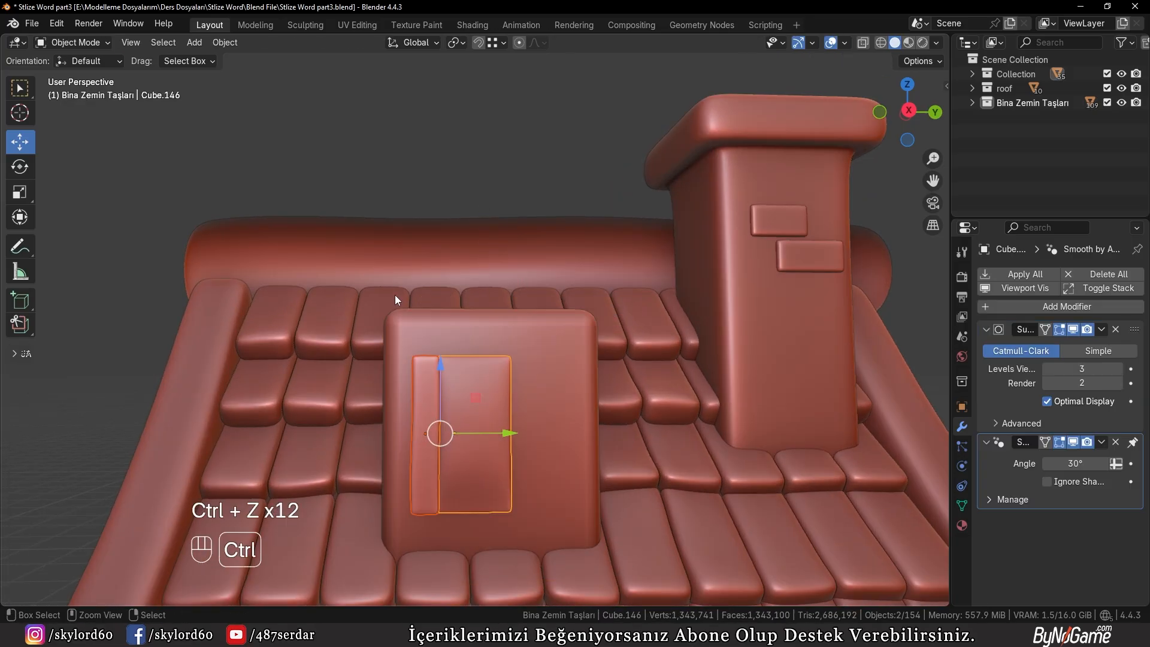
key(ctrl+z)
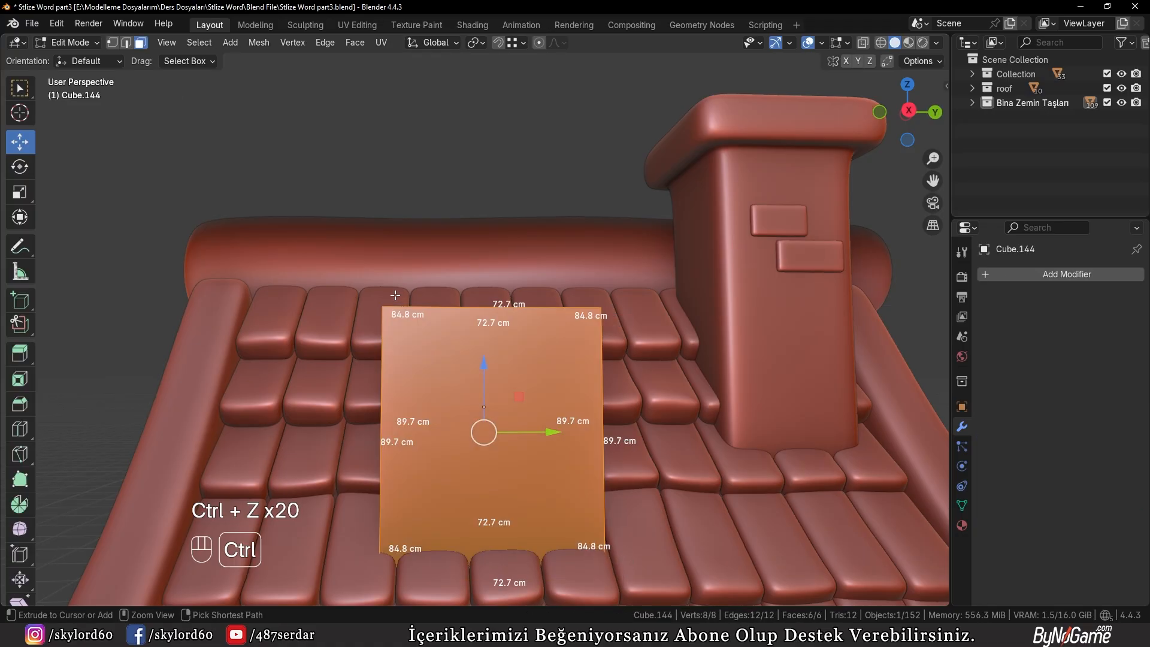
Add one centred vertical loop cut across the top and front of the plain roof cube
middle_drag(395, 295, 507, 325)
key(ctrl+r)
click(507, 325)
right_click(507, 325)
Raise the cube's centre top edge along Z into a pointed gable ridge and return to object mode
key(2)
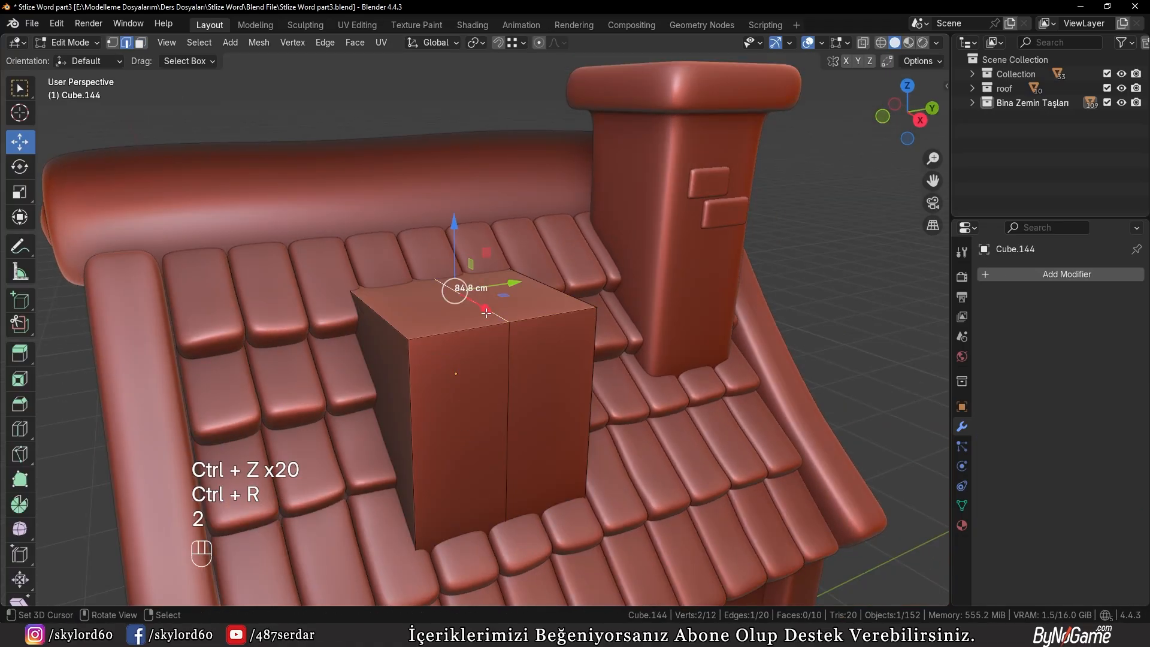
key(g)
key(z)
click(506, 233)
key(Tab)
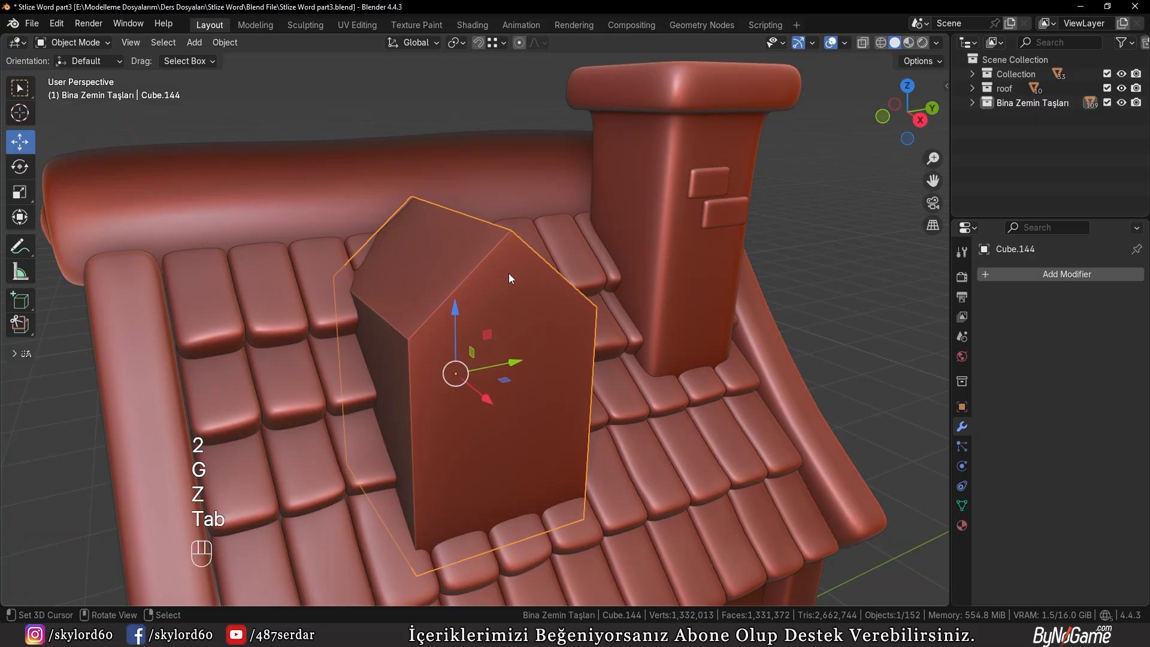
Lower the gabled dormer body about 8 cm along Z and shift it about 3.4 cm along X
key(g)
key(z)
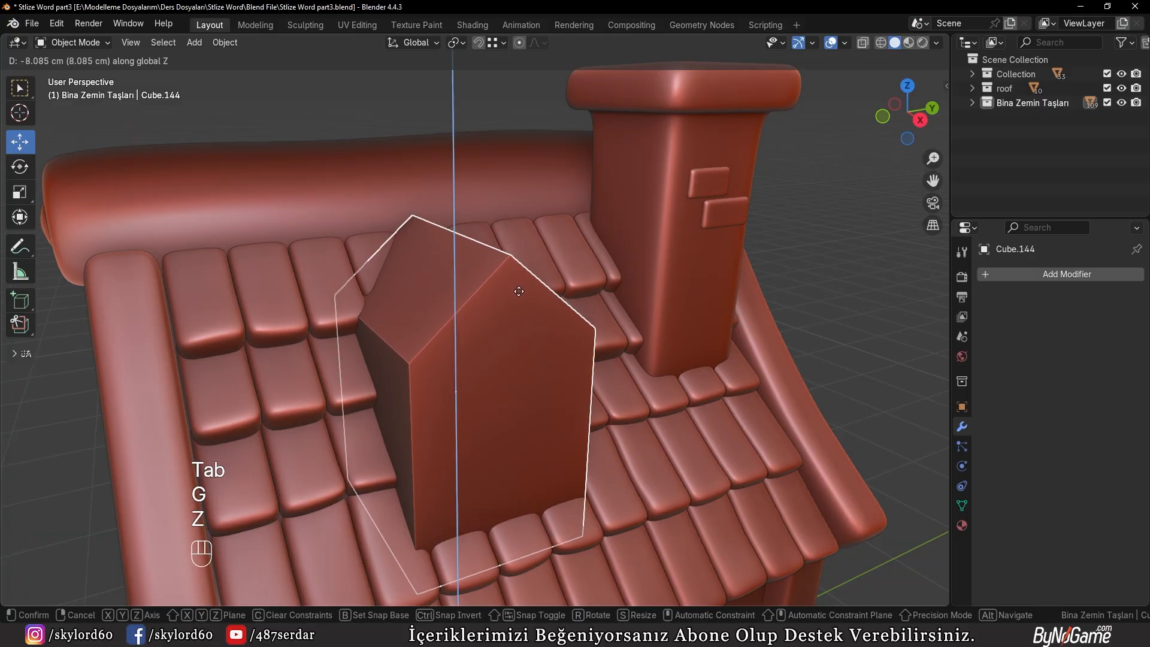
click(519, 291)
middle_drag(496, 285, 542, 292)
drag(473, 413, 481, 414)
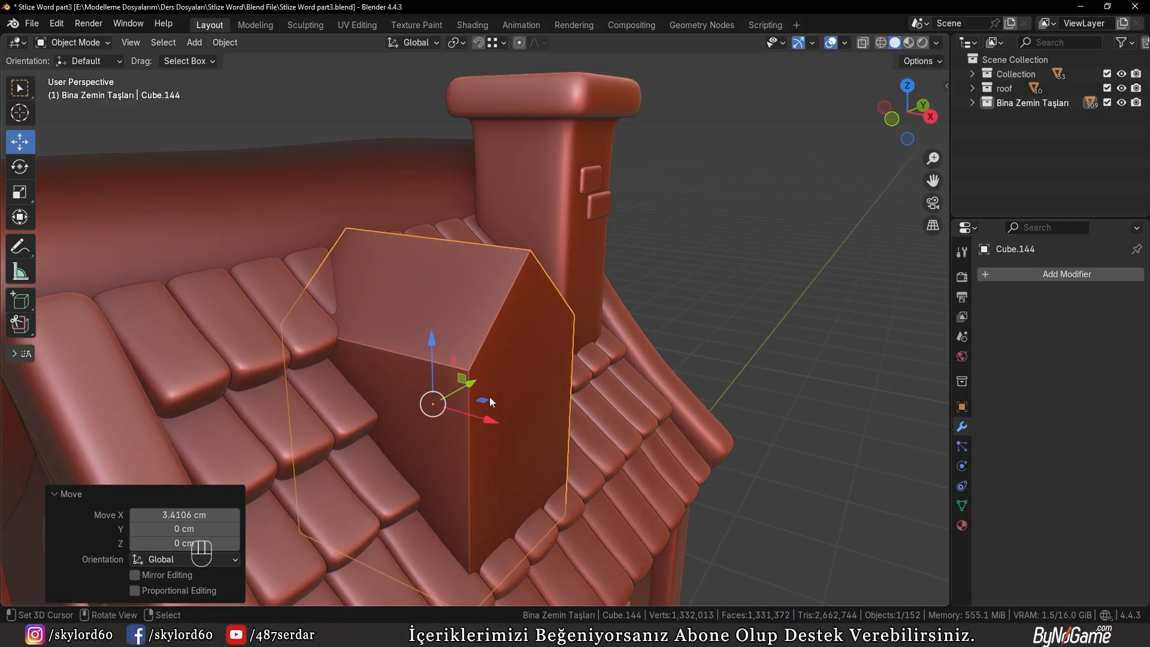
Scale the dormer body uniformly to about 0.884 and reposition it along Y on the tiled roof
key(s)
click(483, 401)
key(KP_3)
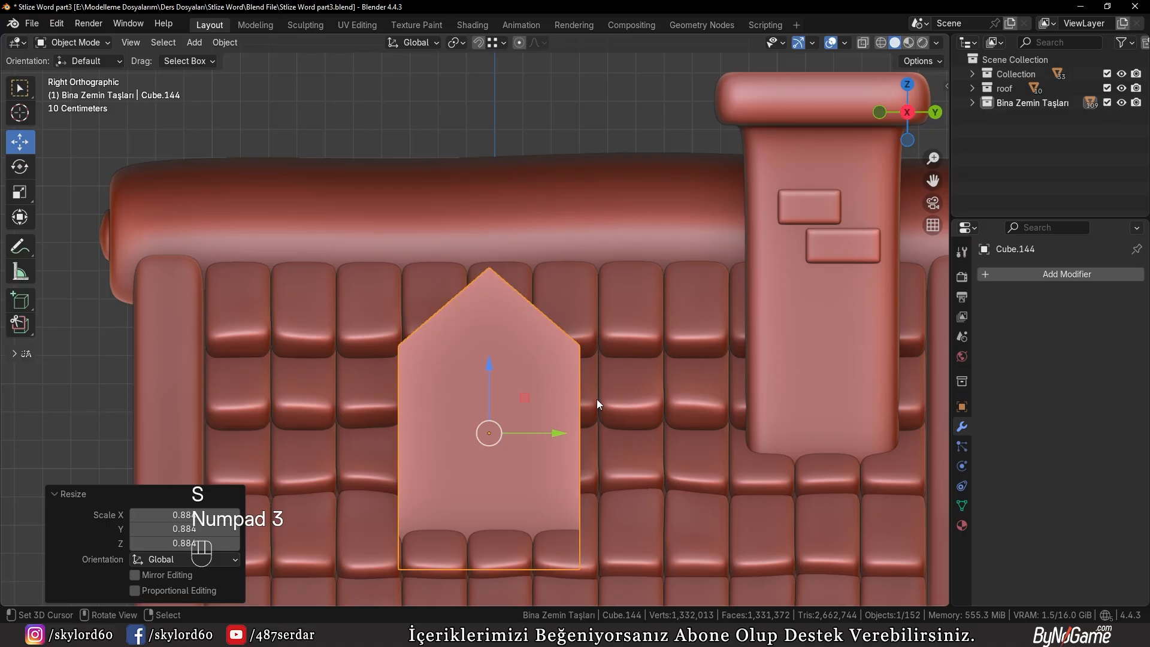
scroll(603, 399, down, 3)
shift+middle_drag(574, 412, 539, 398)
key(s)
key(g)
key(y)
click(561, 398)
scroll(502, 401, up, 3)
key(Tab)
key(Tab)
Add a Bevel modifier of 3.7 cm with 8 segments to the dormer body and shade it auto smooth
click(1035, 276)
text(bev)
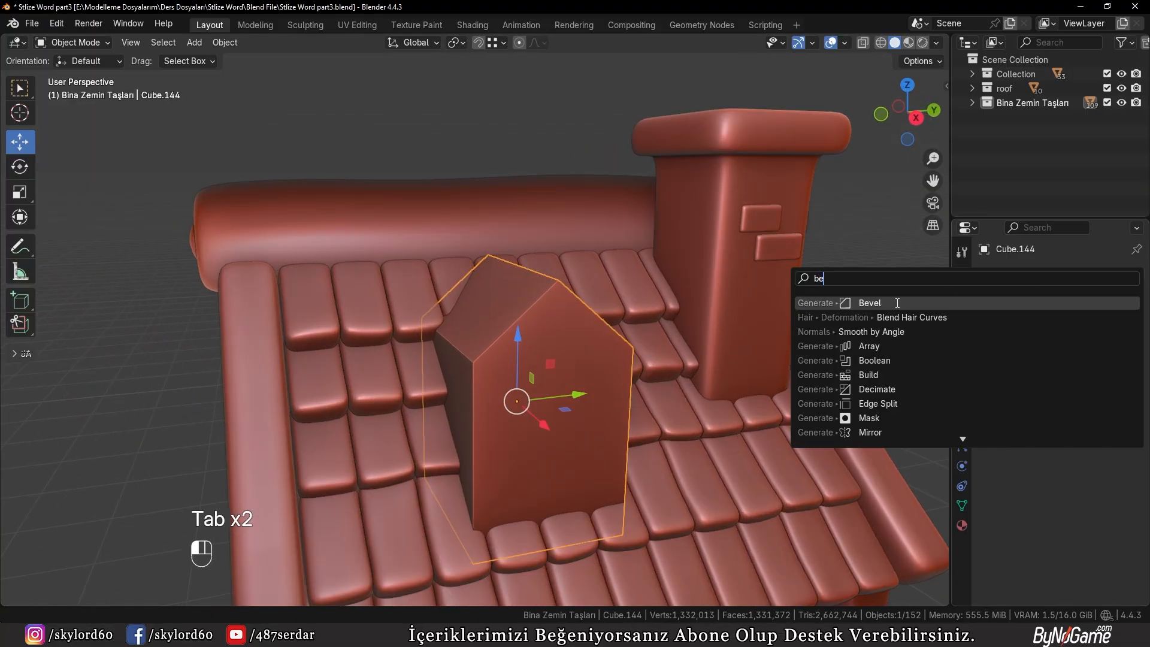
click(864, 311)
drag(1090, 377, 1102, 402)
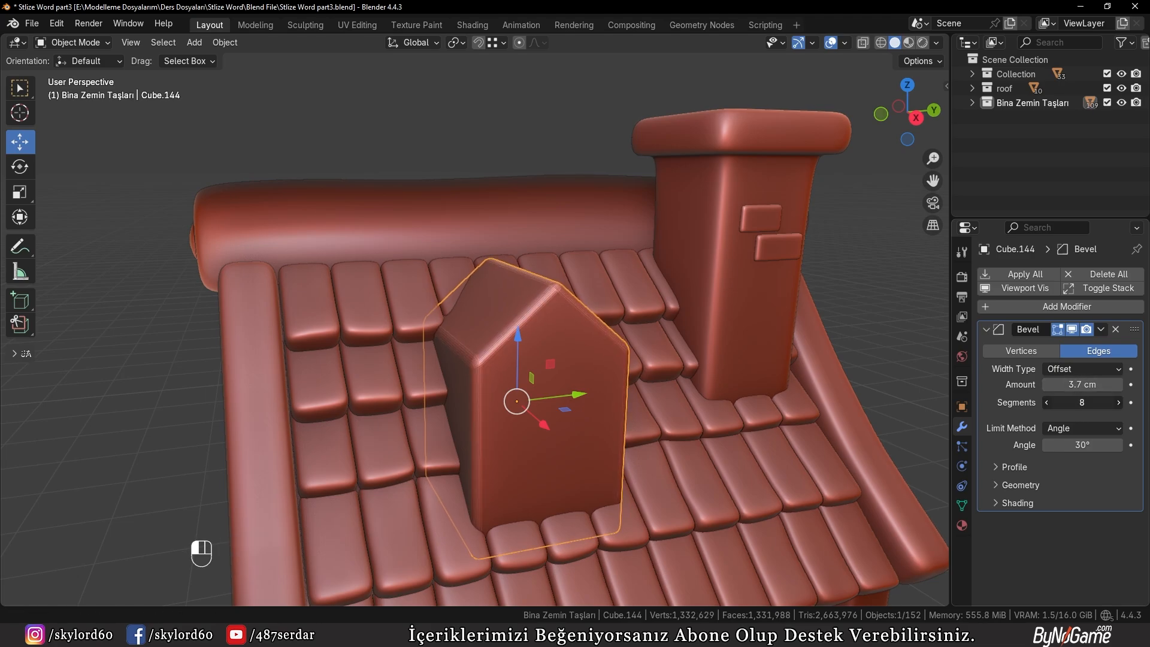
key(w)
click(598, 294)
Reduce the dormer's Bevel modifier to 5 segments
scroll(578, 342, up, 5)
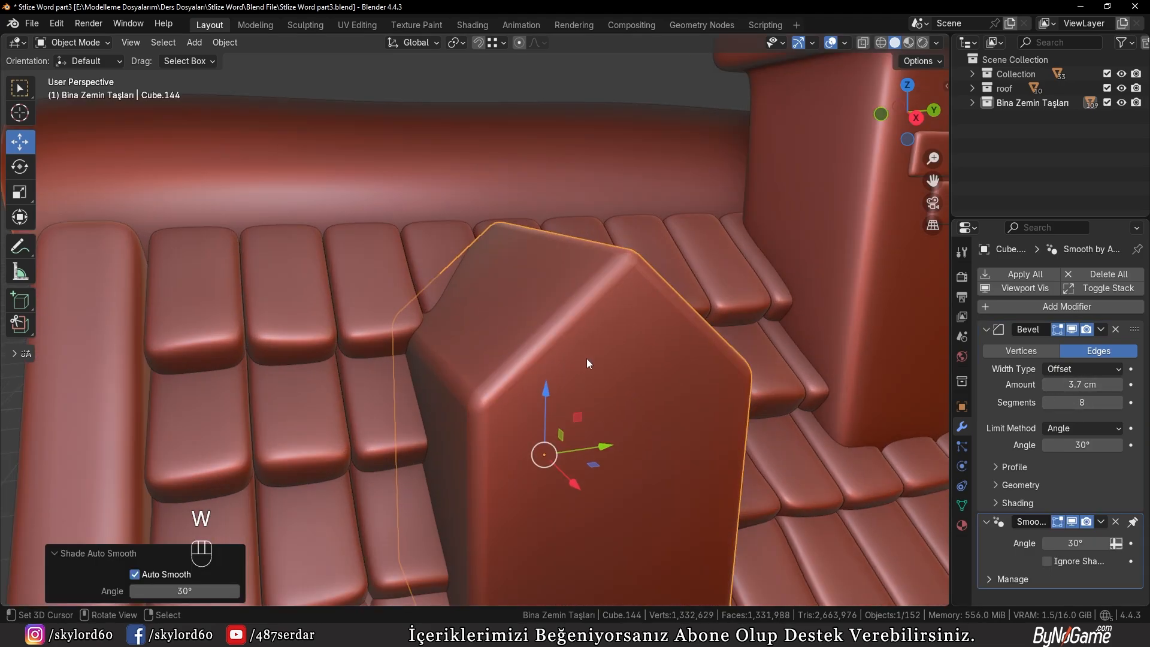
drag(1082, 402, 1060, 401)
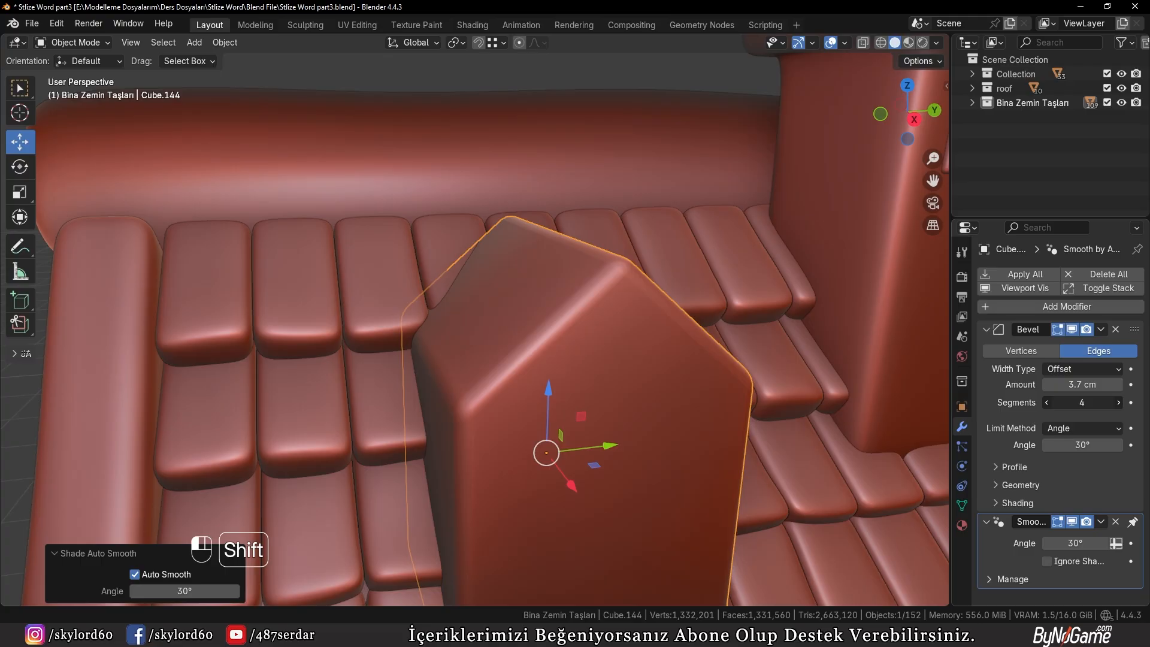
click(1043, 403)
click(1046, 403)
click(1046, 403)
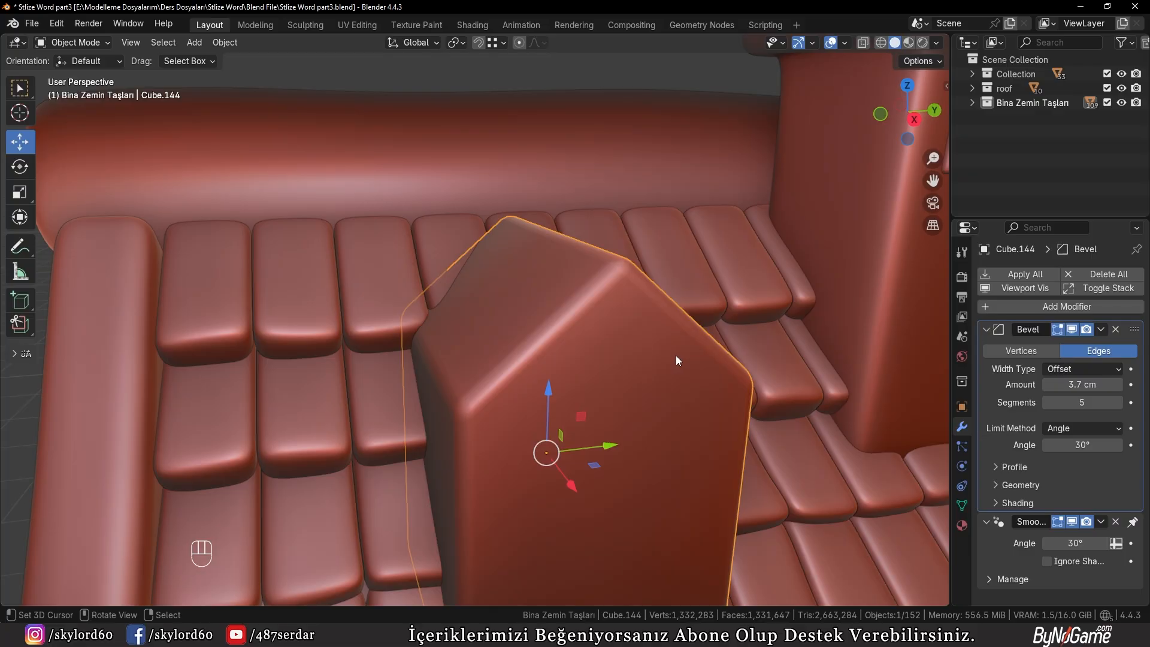
Deselect the dormer and examine its bevelled shape and placement on the roof from several angles
scroll(675, 355, down, 2)
click(236, 106)
middle_drag(237, 104, 354, 223)
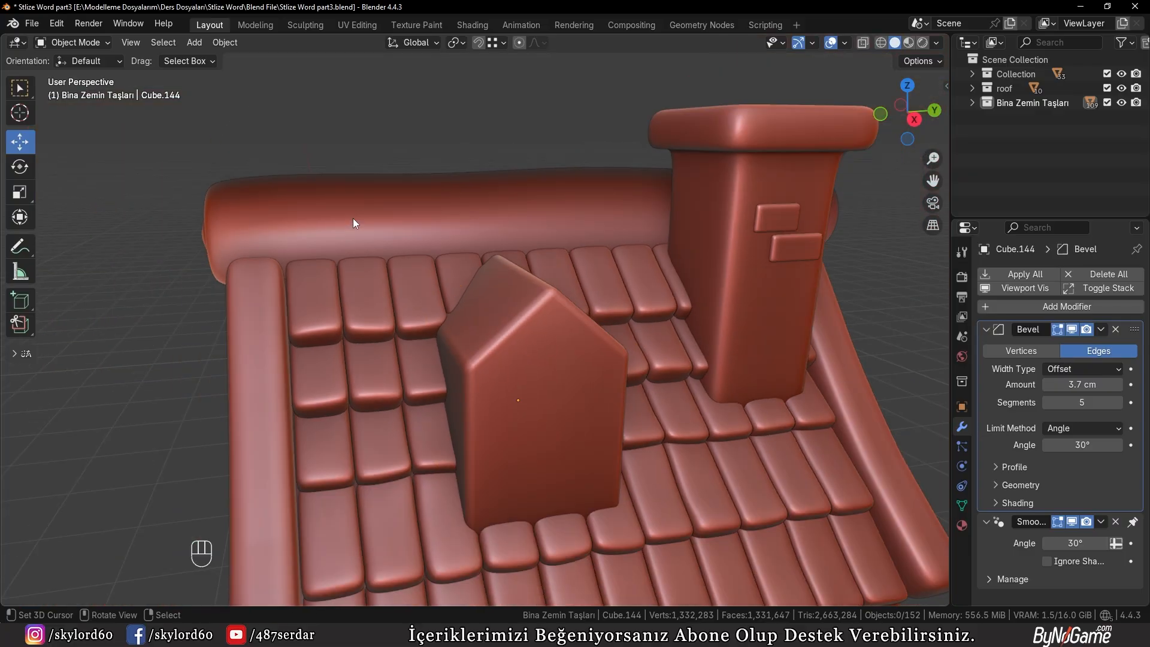
middle_drag(451, 281, 472, 355)
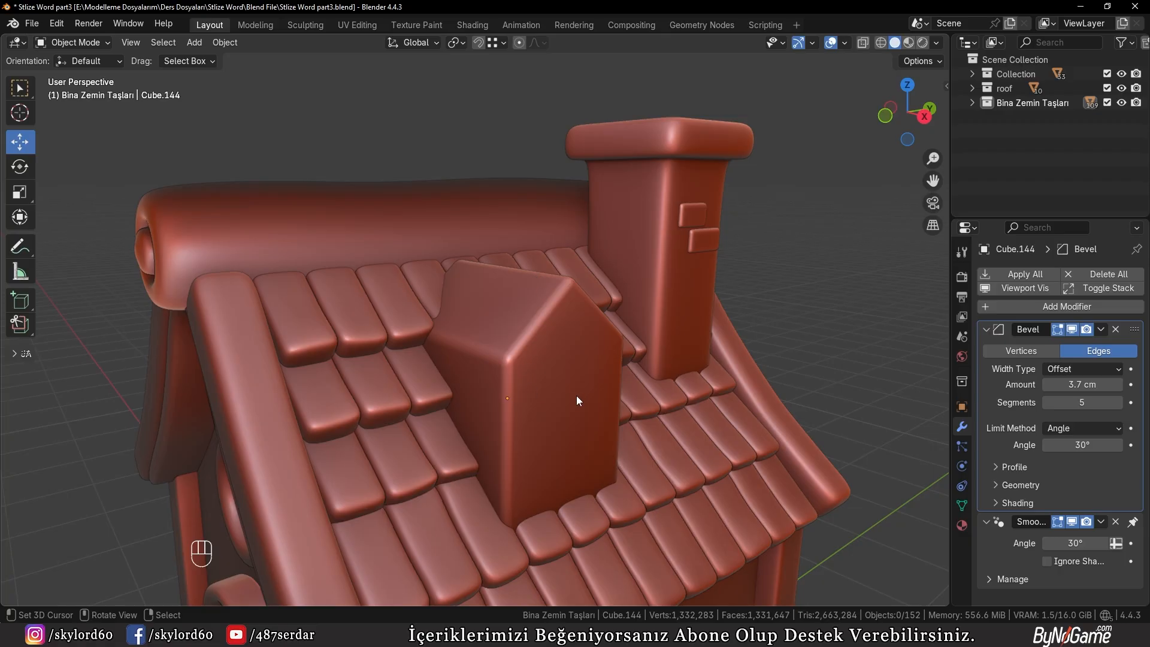
shift+middle_drag(606, 400, 593, 322)
scroll(592, 322, up, 1)
scroll(593, 321, down, 2)
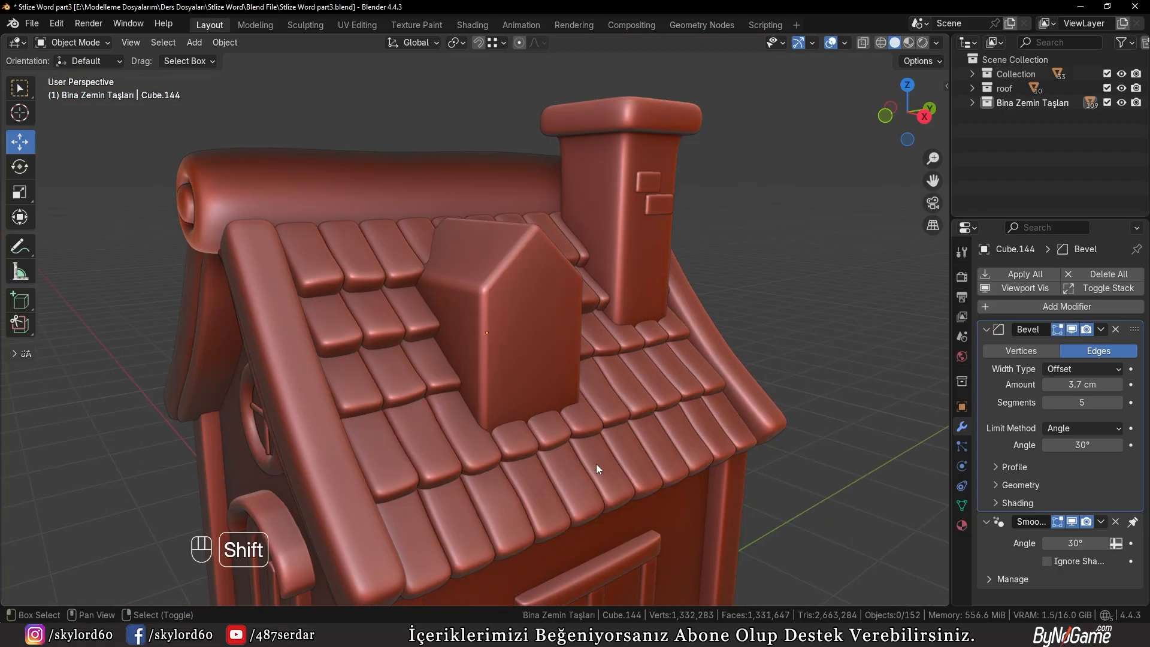
shift+middle_drag(596, 463, 601, 315)
Duplicate the wall window's panel and vertical frame bar onto the dormer front and scale the copies to about 0.732
click(542, 497)
shift+middle_drag(568, 497, 593, 503)
key(shift+d)
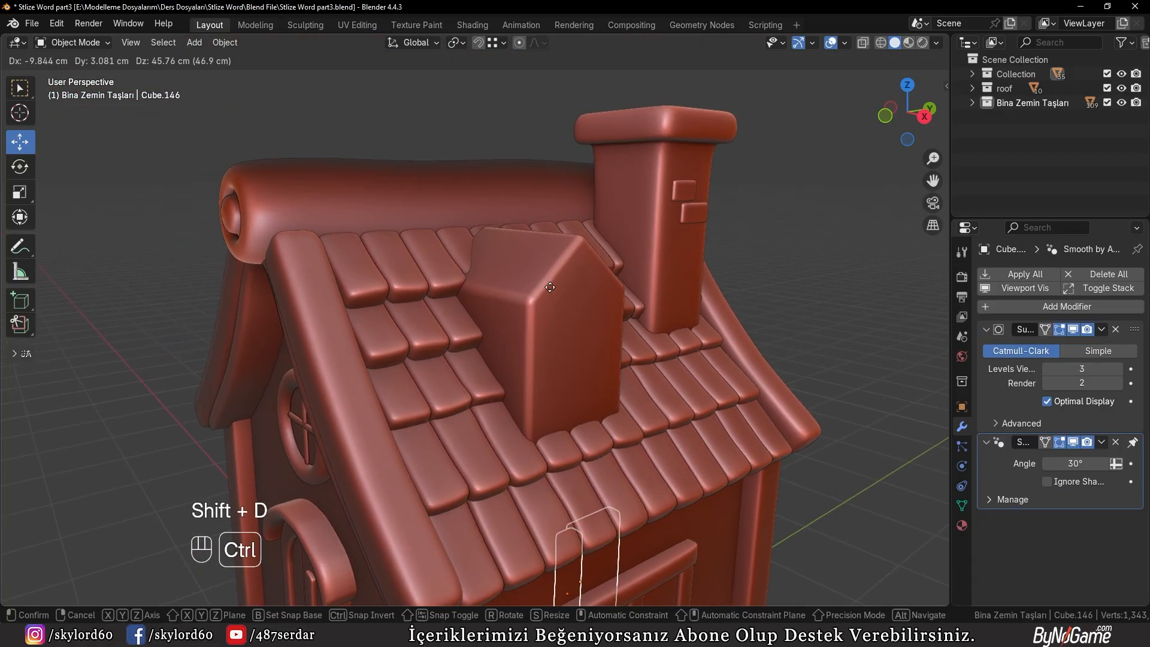
click(547, 298)
key(KP_1)
key(KP_3)
key(KP_Decimal)
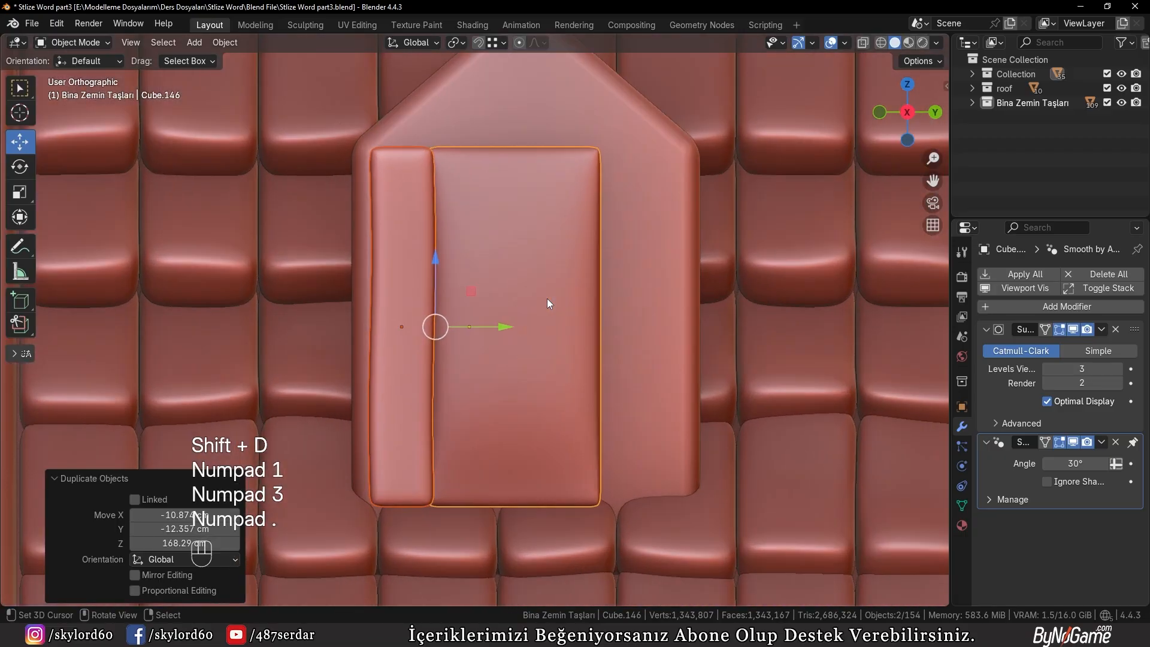
key(s)
click(698, 296)
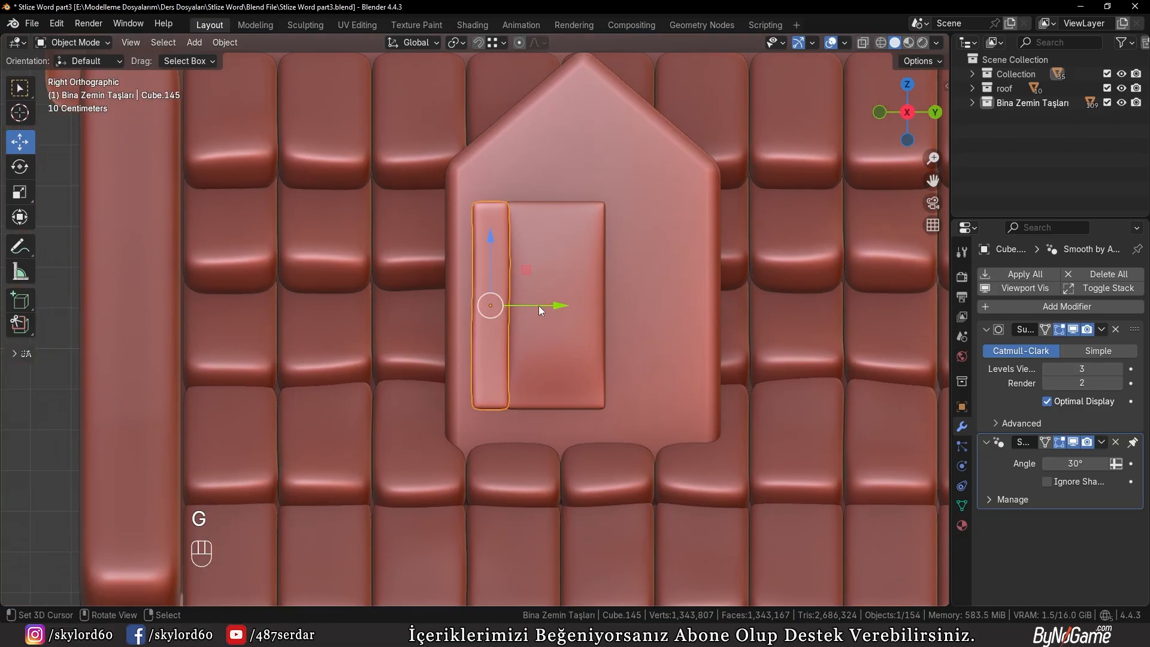
Duplicate the dormer window's vertical frame bar along Y to the opposite side of the panel
key(shift+d)
key(y)
click(665, 306)
Shift the upper vertices of the copied vertical bar inward along Y to give it a slight tilt, and return to object mode
key(Tab)
scroll(707, 311, up, 5)
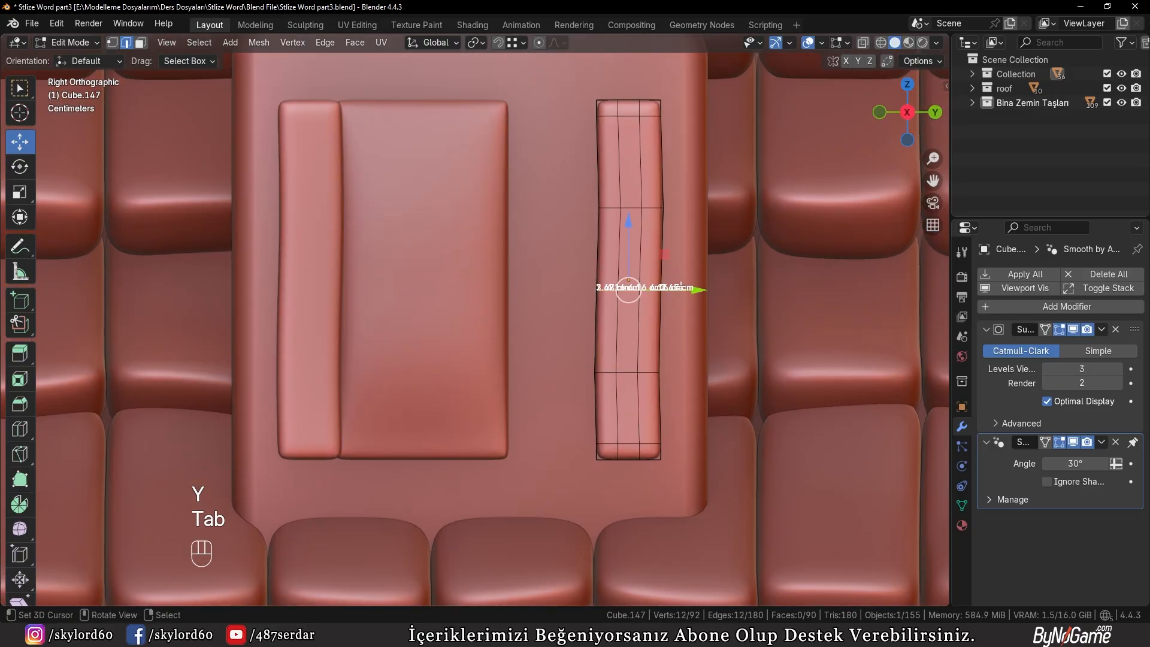
drag(688, 288, 682, 286)
alt+click(659, 202)
drag(689, 207, 676, 208)
key(z)
key(z)
drag(673, 117, 689, 106)
click(742, 124)
click(692, 105)
key(Tab)
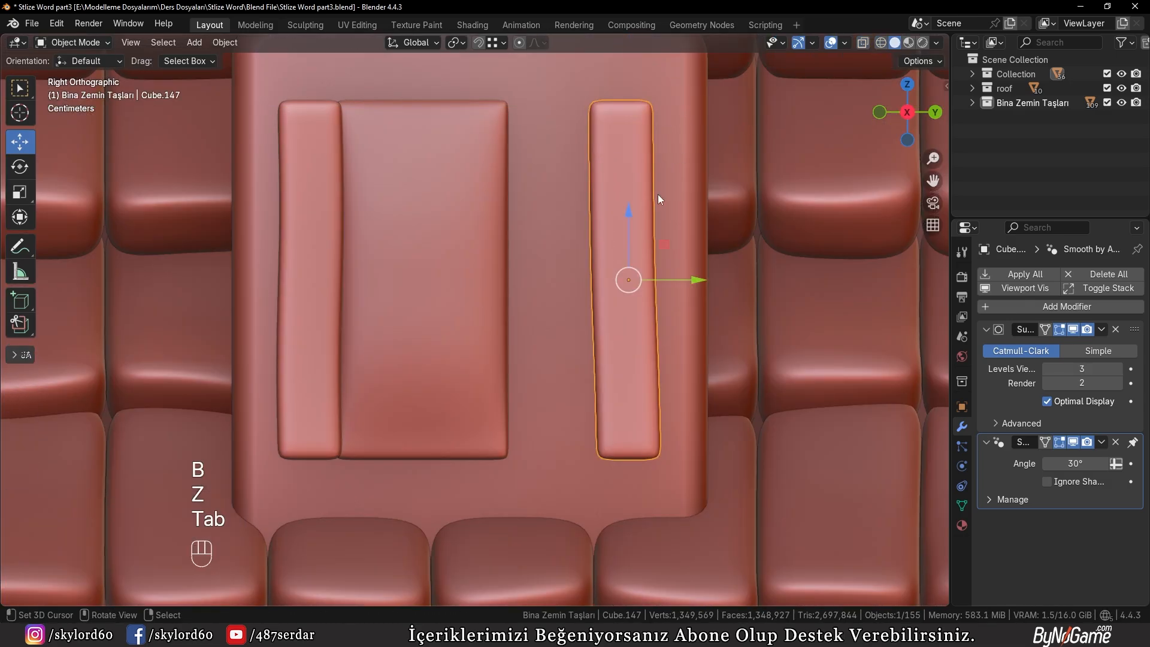
Adjust the tilted bar's position along Y on the dormer front
scroll(657, 228, down, 1)
key(g)
key(y)
click(653, 261)
Extend the window panel's free side edge about 14.7 cm along Y so it reaches under the second vertical bar
right_click(468, 278)
key(Tab)
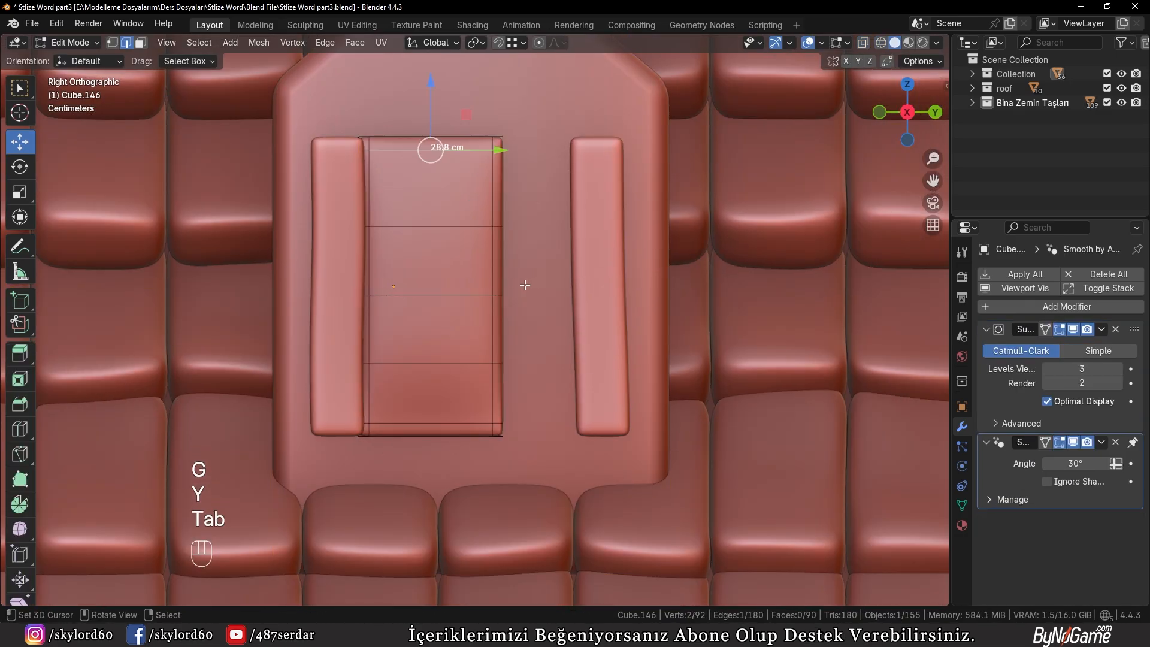
key(z)
right_click(465, 90)
key(b)
drag(472, 97, 532, 499)
key(z)
click(642, 426)
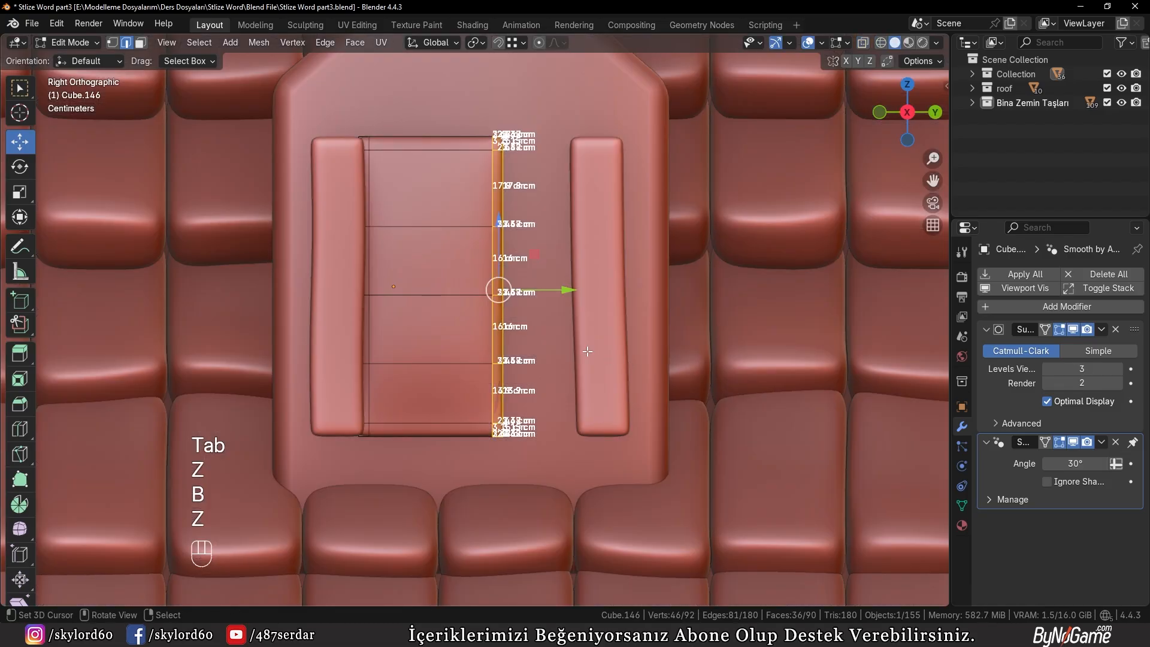
key(g)
key(y)
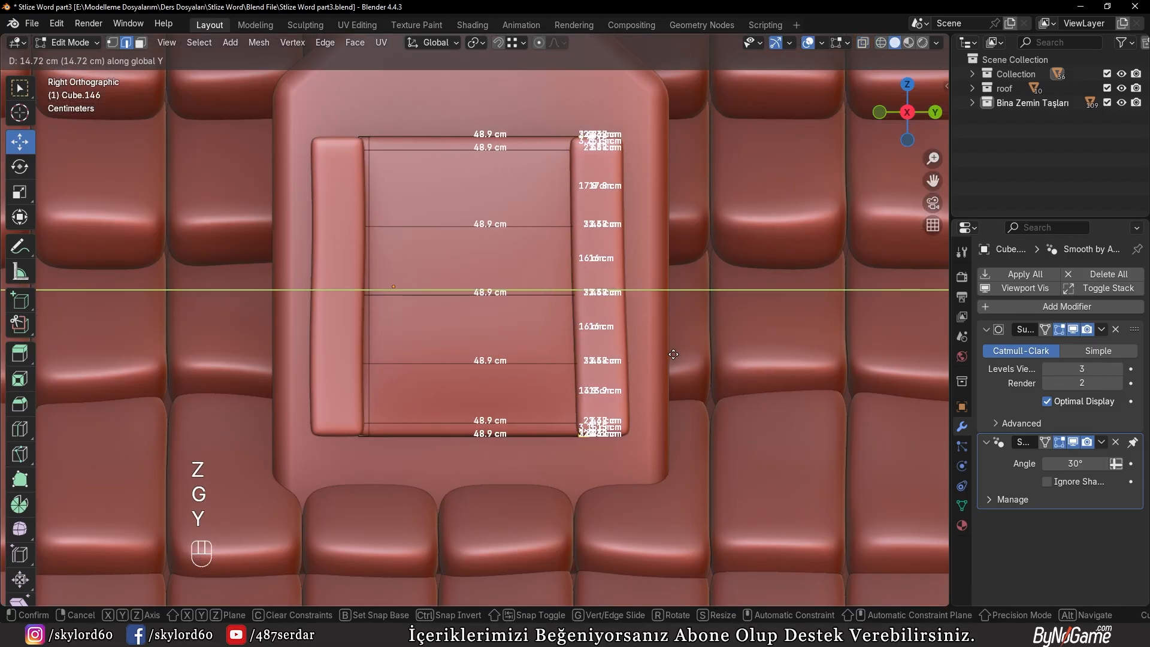
click(673, 354)
key(Tab)
Duplicate the first vertical frame bar and rotate the copy by -90° into a horizontal bar
click(348, 262)
shift+middle_drag(346, 265, 448, 239)
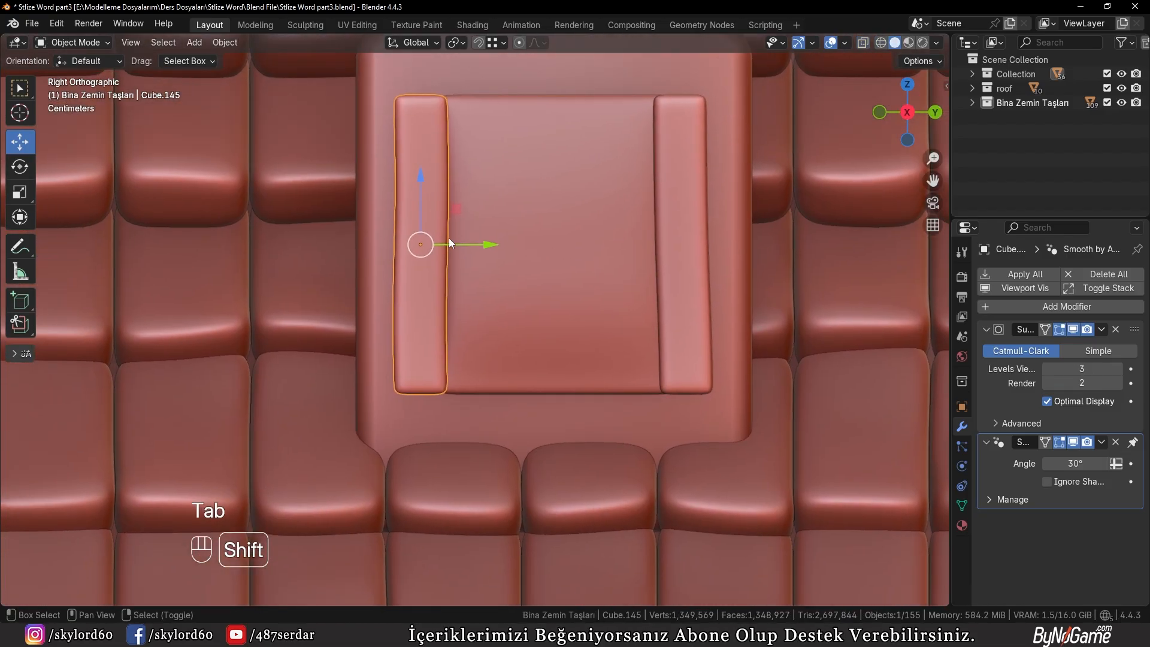
key(shift+d)
click(519, 294)
key(r)
key(KP_9)
key(KP_0)
key(KP_Enter)
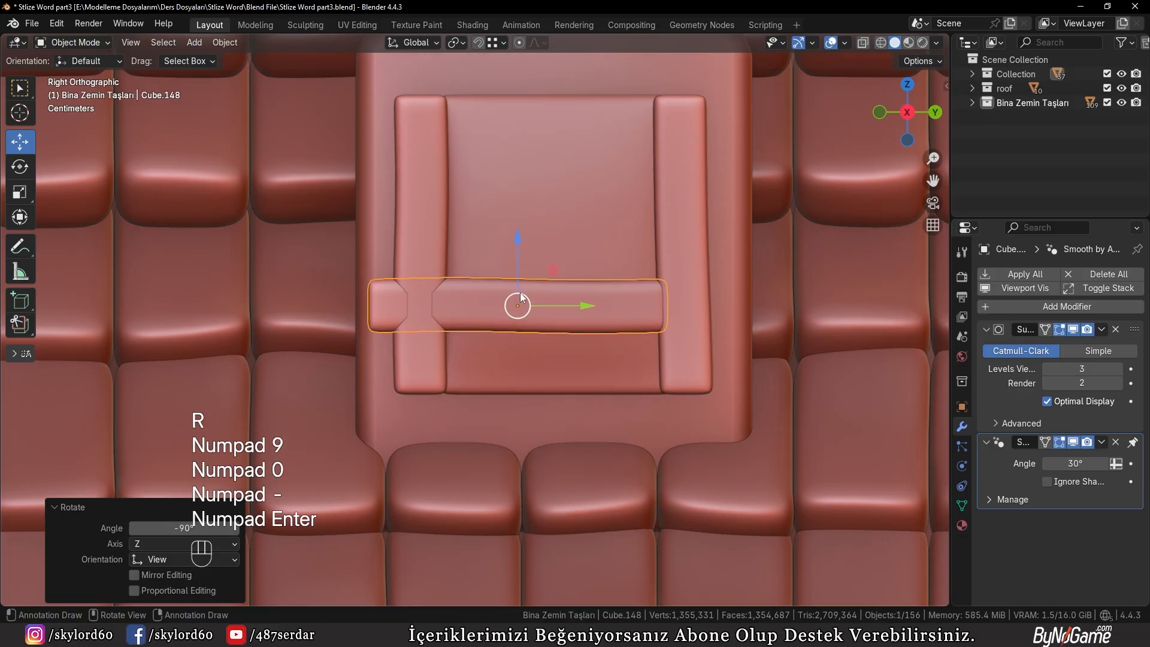
Place the horizontal bar under the window panel as a sill, with its starting end slightly outside the first vertical bar
key(g)
click(545, 397)
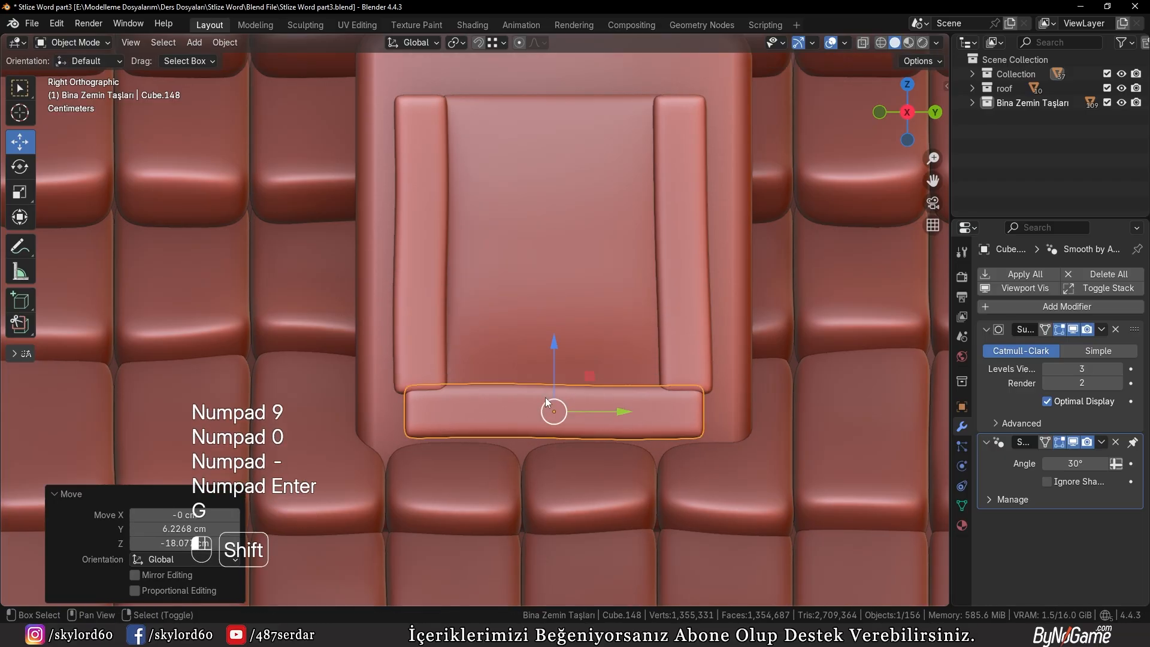
key(s)
right_click(702, 399)
key(g)
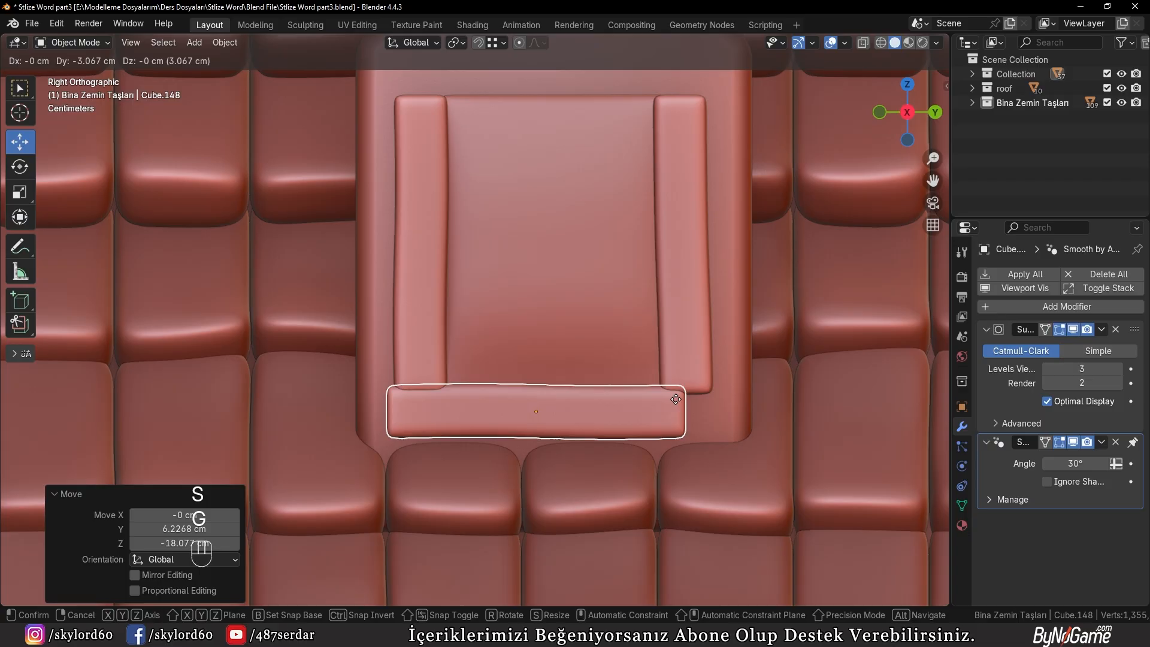
click(674, 399)
Stretch the sill's short end along Y so it extends just past the second vertical bar
key(Tab)
key(z)
key(b)
drag(633, 337, 720, 462)
key(z)
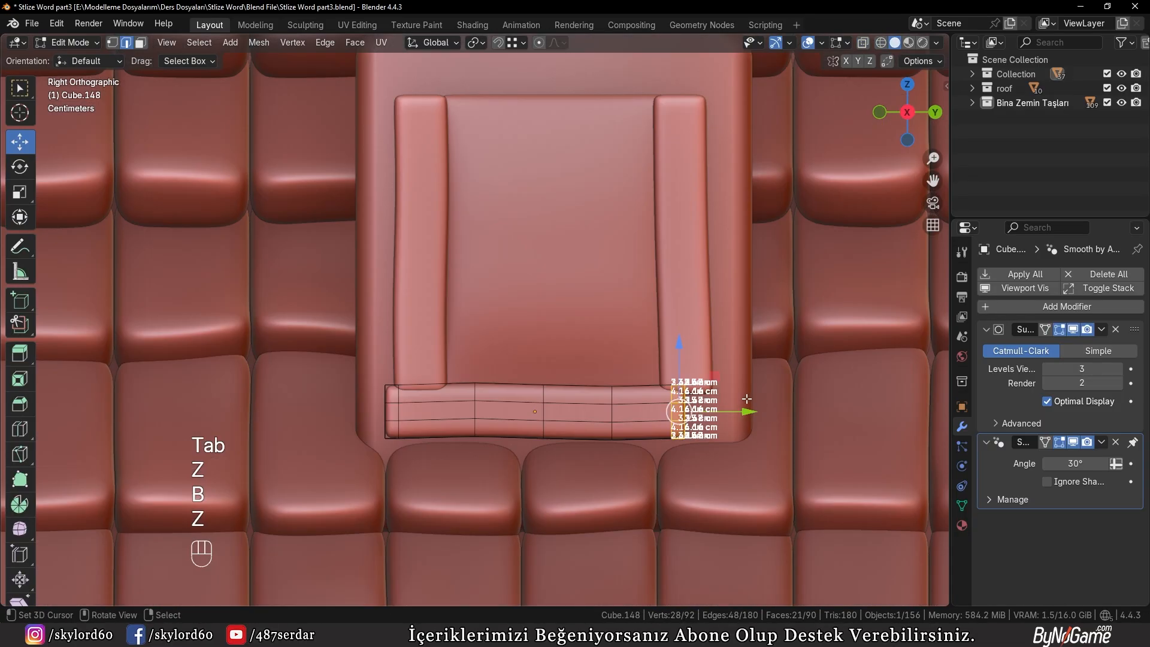
drag(744, 412, 783, 411)
key(Tab)
shift+scroll(673, 509, up, 4)
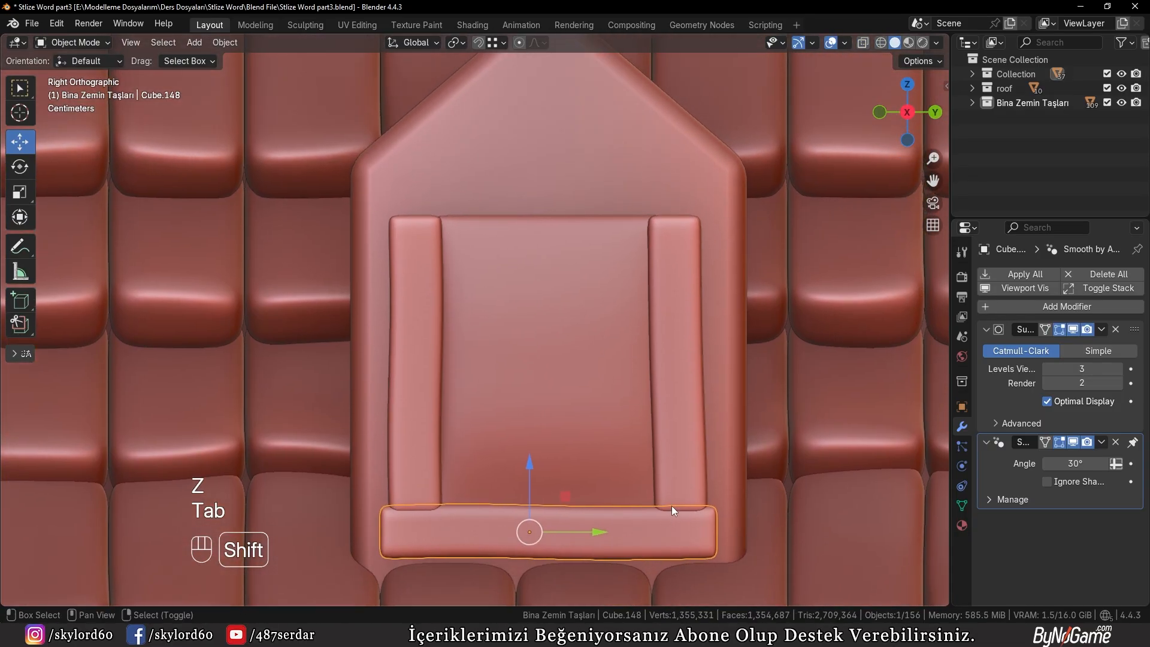
Duplicate the sill about 58.4 cm up along Z above the window and rotate the copy 180°
key(shift+d)
key(z)
click(666, 179)
text(r180)
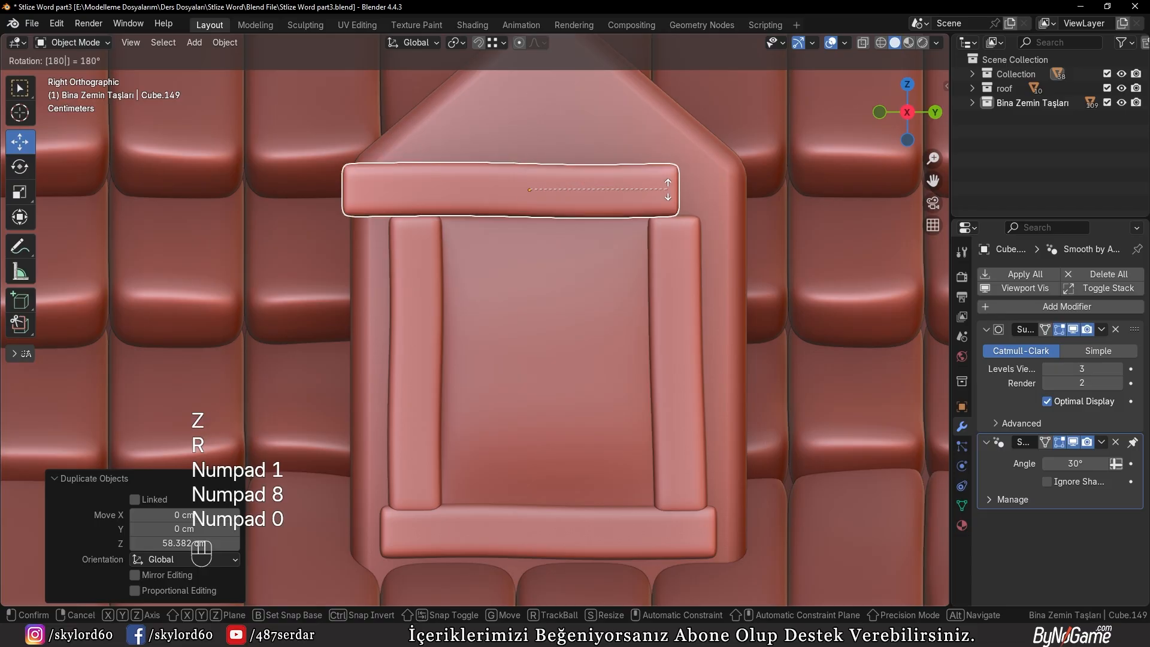
key(KP_Enter)
Centre the top bar by moving it about 5.5 cm along Y and scale its length to about 0.94 along Y
key(g)
key(x)
key(y)
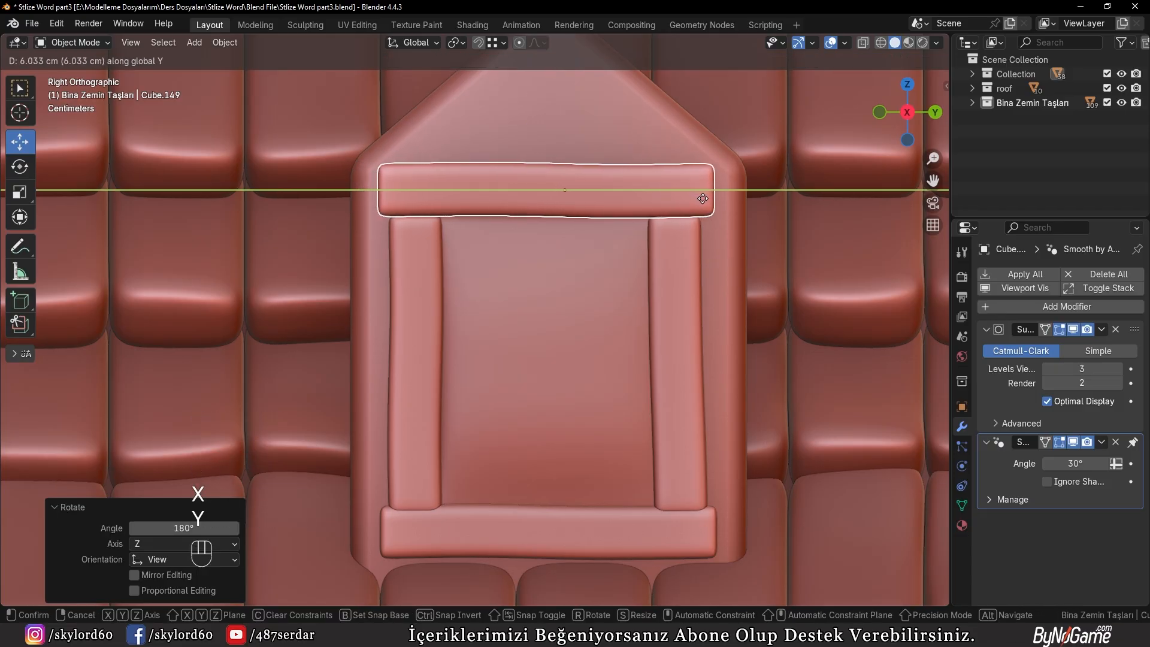
click(699, 199)
key(s)
key(y)
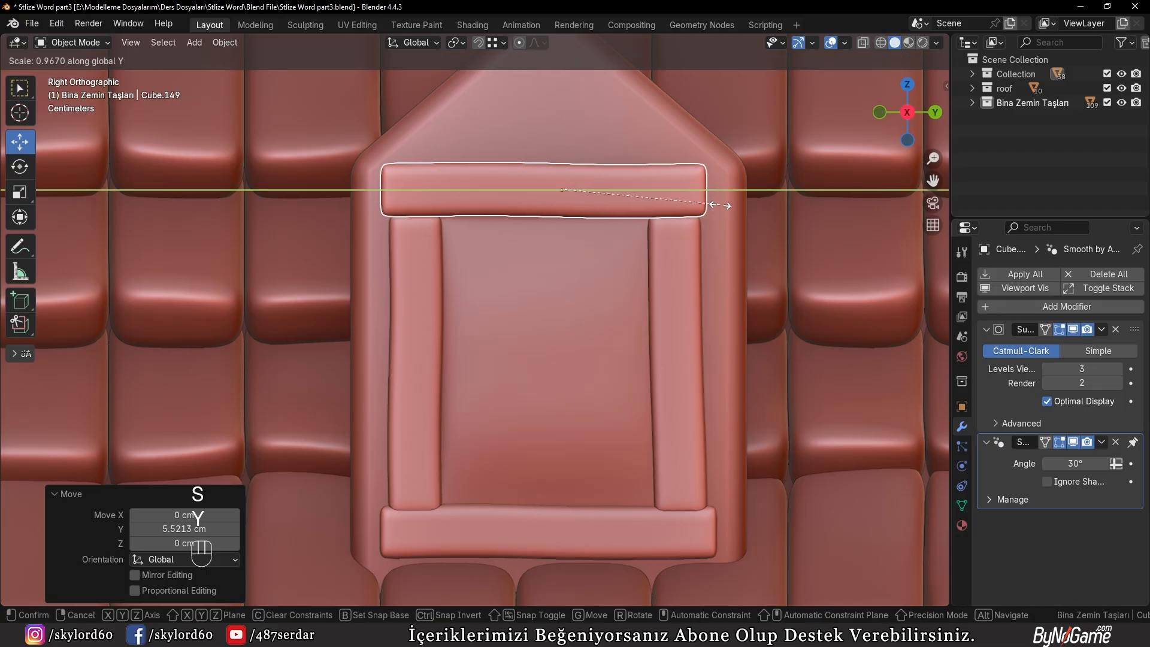
click(716, 202)
Select all five window parts in wireframe and move them about -2.04 cm along X into the dormer front
scroll(531, 256, down, 3)
middle_drag(531, 257, 677, 324)
key(KP_3)
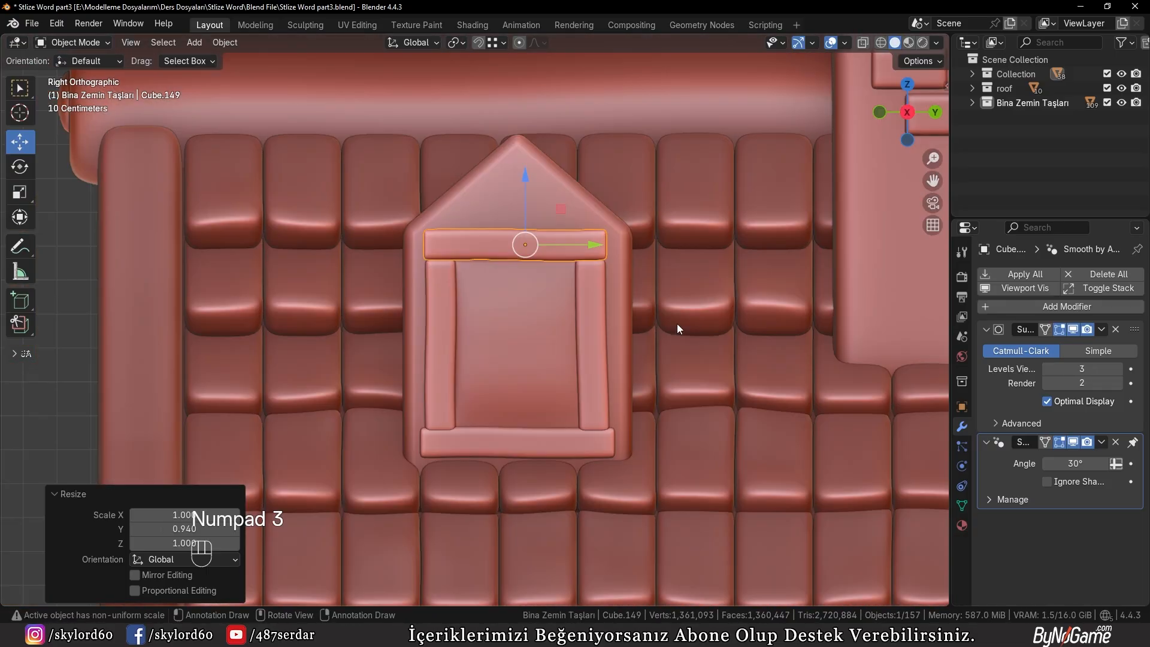
key(KP_1)
key(z)
click(570, 318)
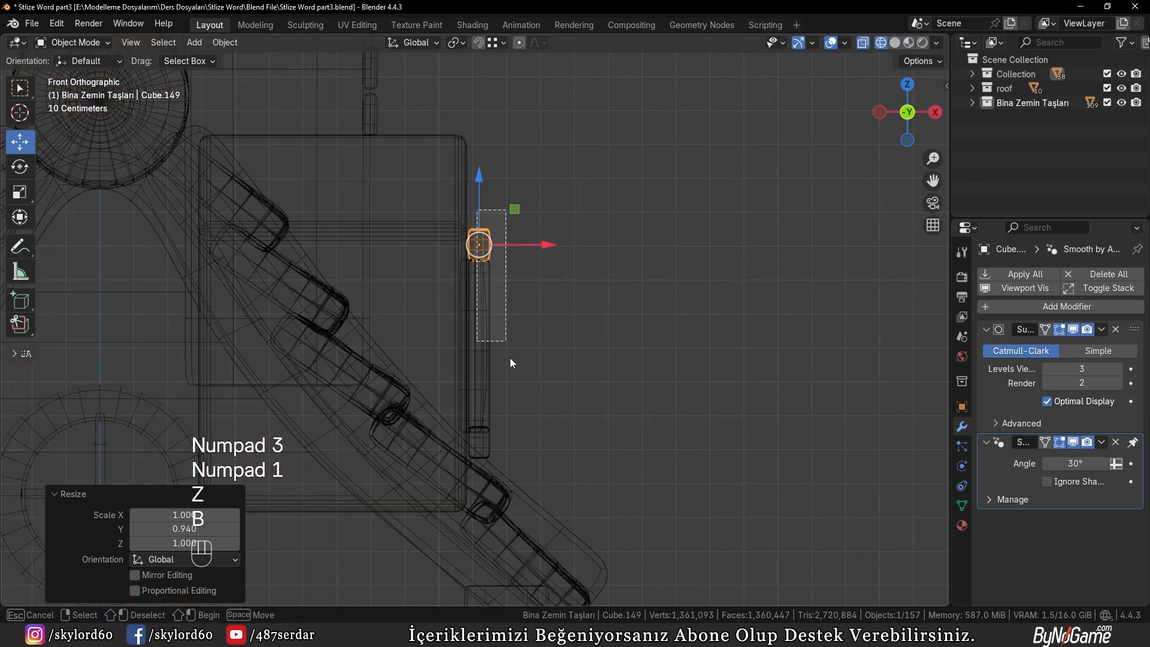
drag(533, 440, 535, 443)
key(z)
click(633, 388)
mouse_move(635, 386)
middle_down()
mouse_move(476, 379)
mouse_move(569, 332)
middle_up()
scroll(569, 333, up, 3)
key(g)
key(x)
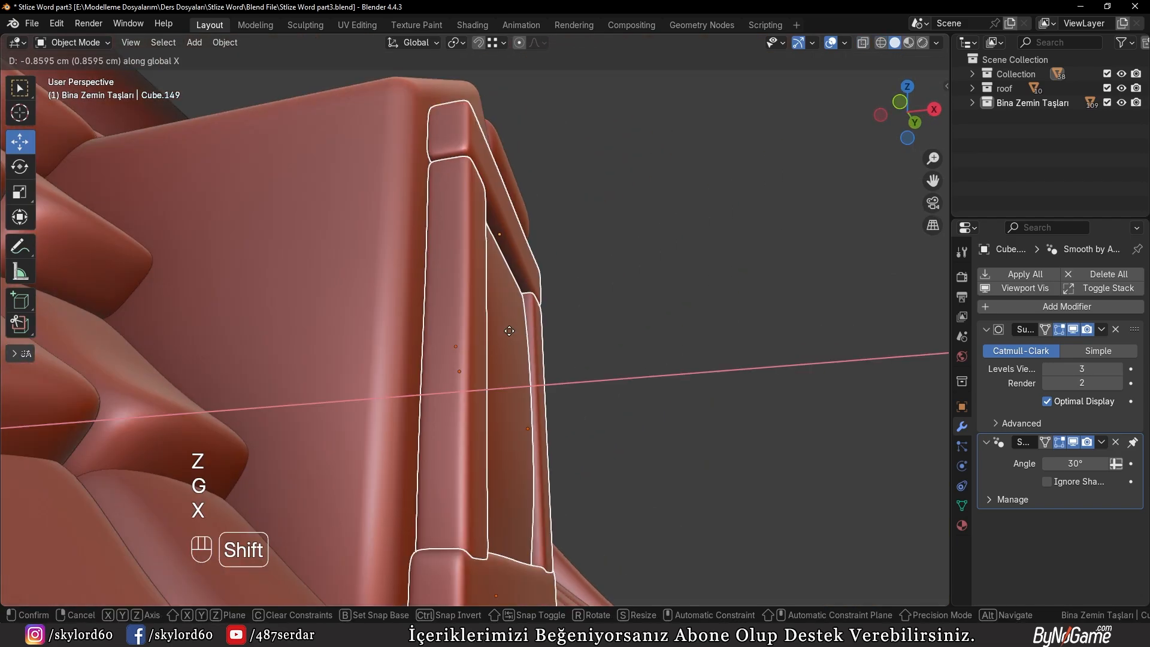
click(436, 341)
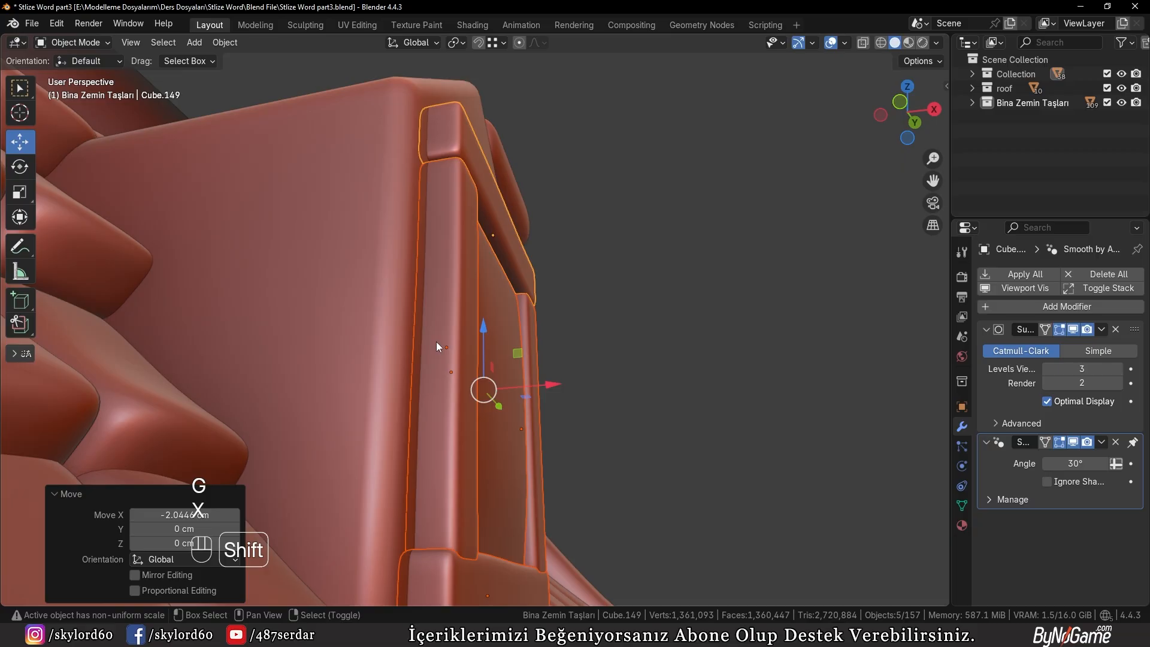
Scale the five window parts down uniformly in two passes, the second by about 0.915, to fit the dormer front
middle_drag(436, 341, 381, 388)
scroll(480, 343, down, 5)
mouse_move(480, 344)
middle_down()
mouse_move(439, 318)
mouse_move(492, 333)
middle_up()
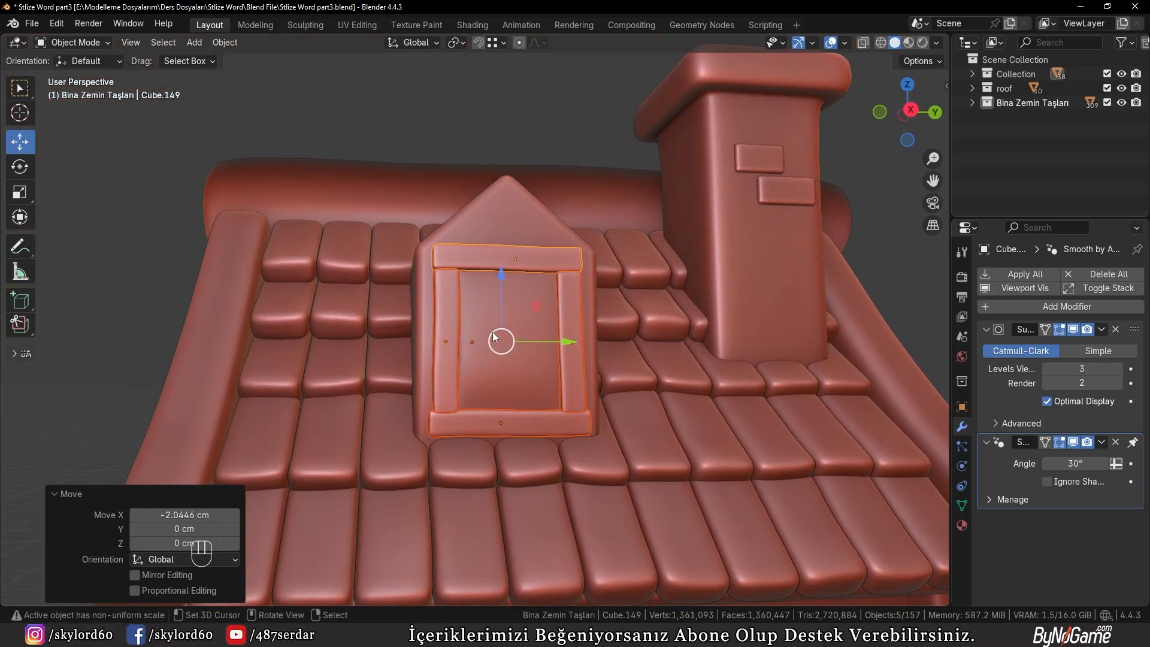
key(KP_1)
key(KP_3)
scroll(506, 325, up, 2)
key(s)
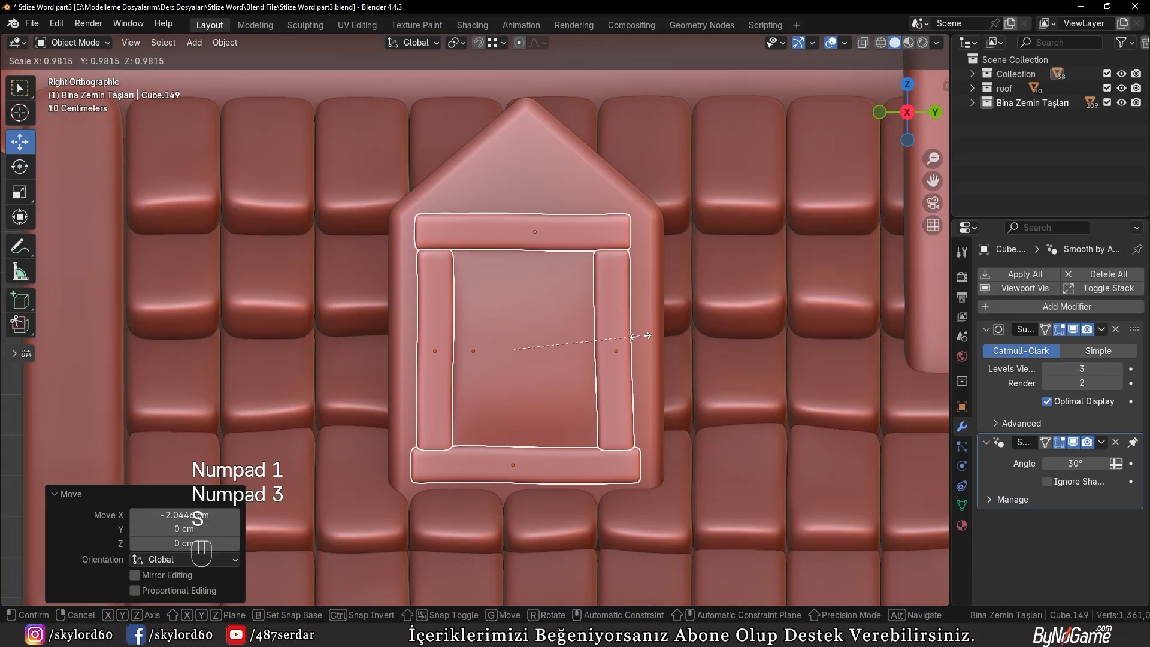
click(622, 336)
key(s)
click(622, 336)
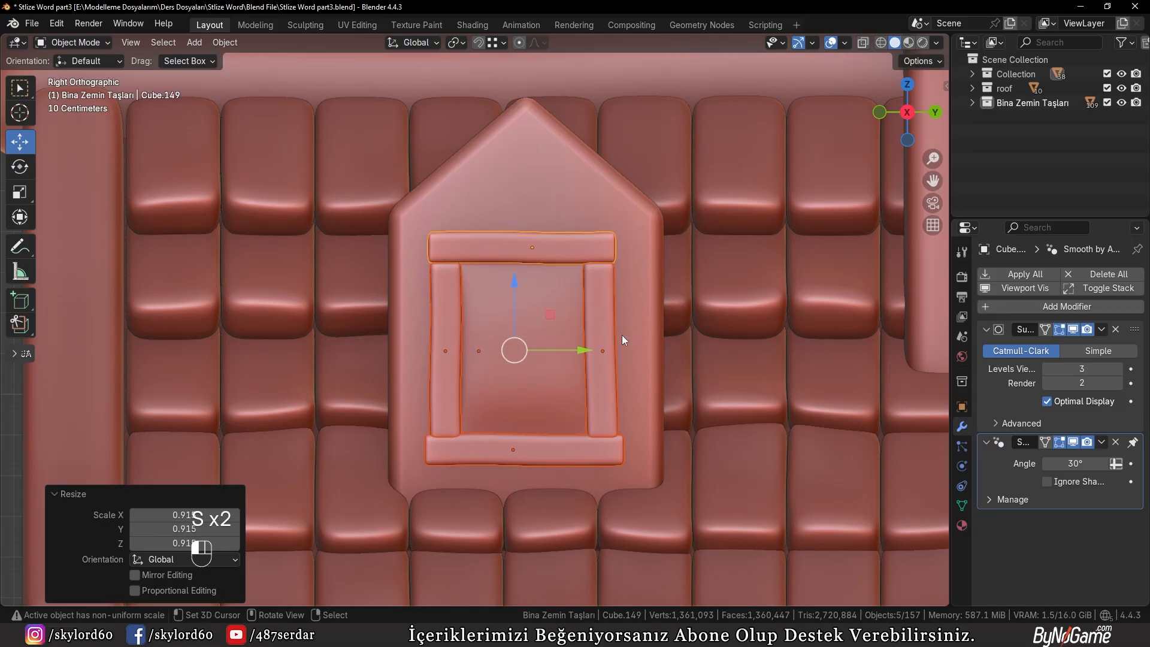
Shift the selected window parts along Y to centre them on the dormer front
key(g)
key(y)
click(628, 334)
Duplicate the roof tile row beside the dormer about 26.7 cm along Y and 93.4 cm along Z, and clear the copy's rotation
middle_drag(628, 334, 562, 376)
scroll(667, 344, up, 2)
scroll(666, 343, up, 4)
scroll(564, 376, down, 6)
middle_drag(725, 304, 661, 307)
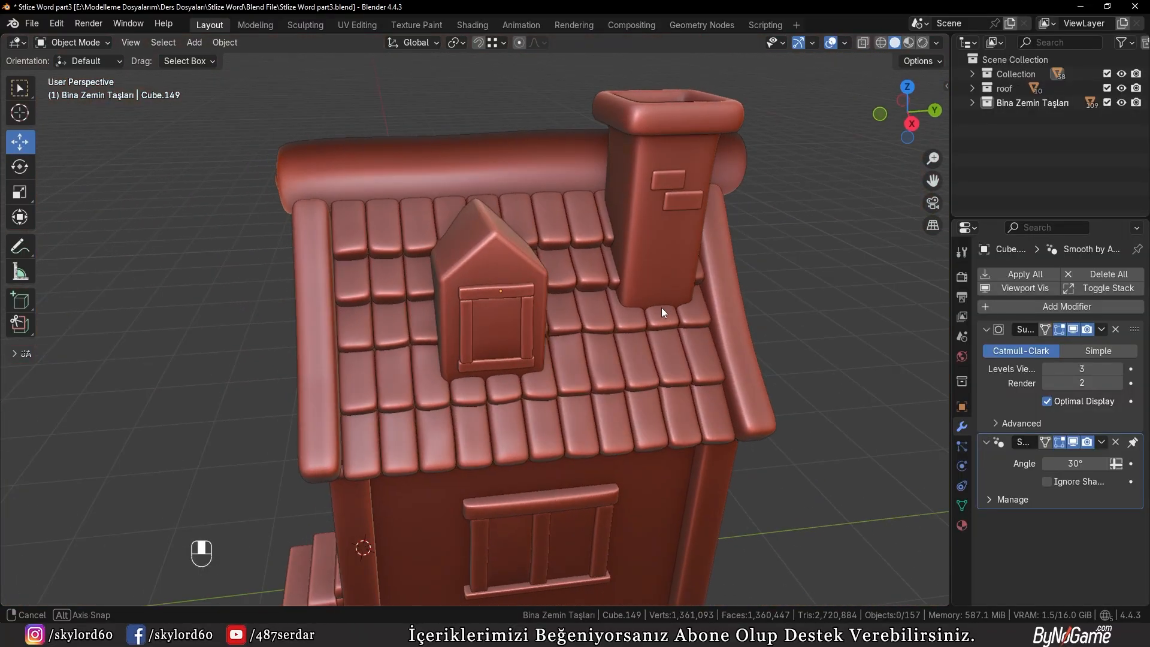
click(375, 387)
click(376, 385)
middle_drag(411, 385, 510, 394)
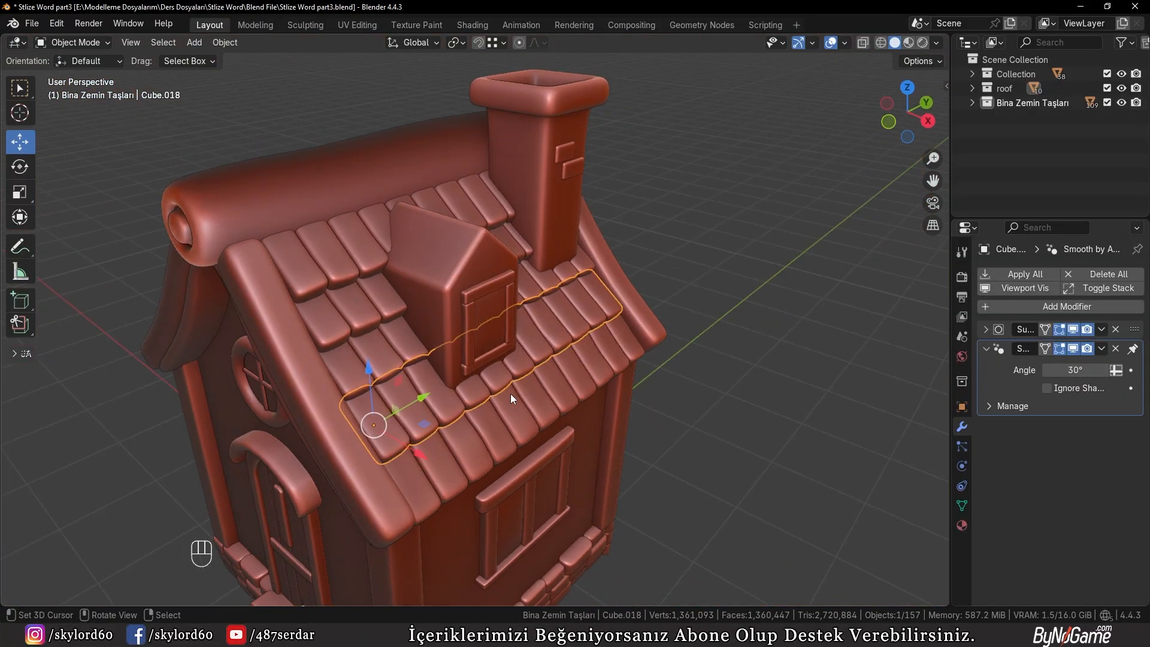
key(KP_3)
key(shift+d)
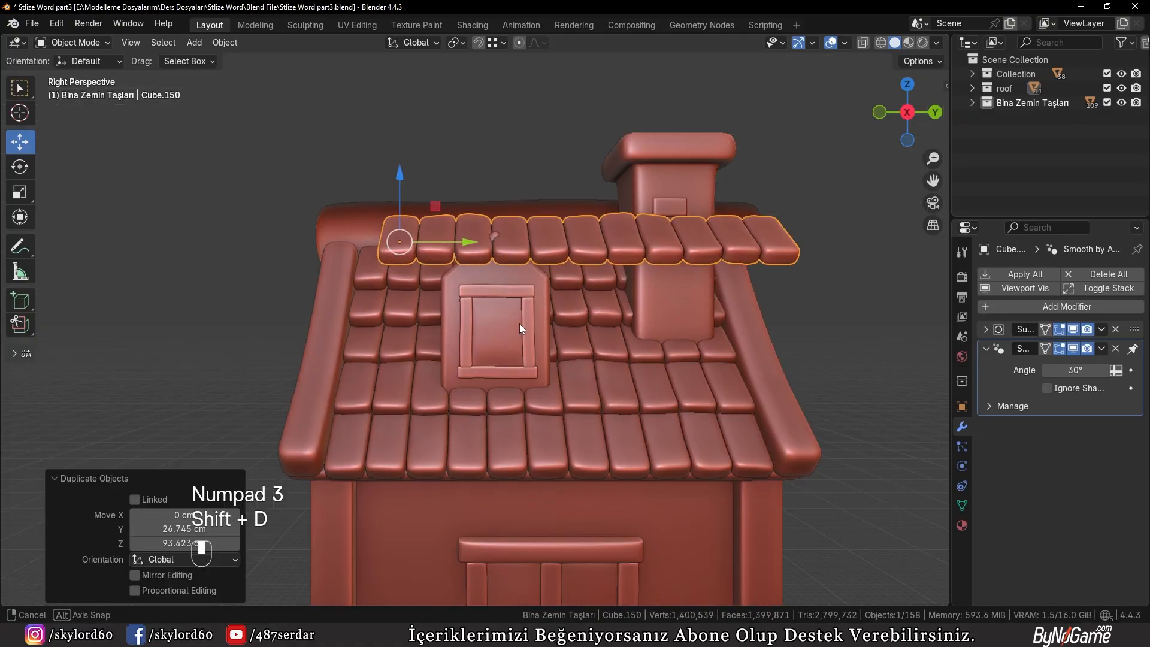
middle_drag(519, 323, 626, 347)
key(alt+r)
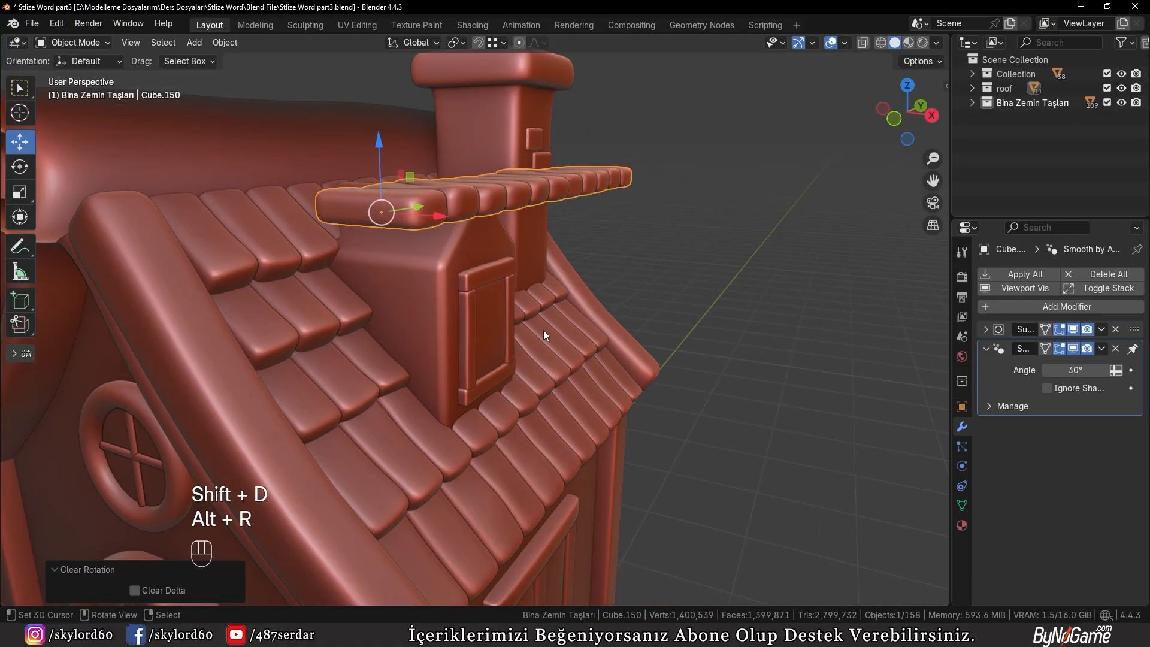
Rotate the duplicated tile row 90° about the Z axis
key(r)
key(z)
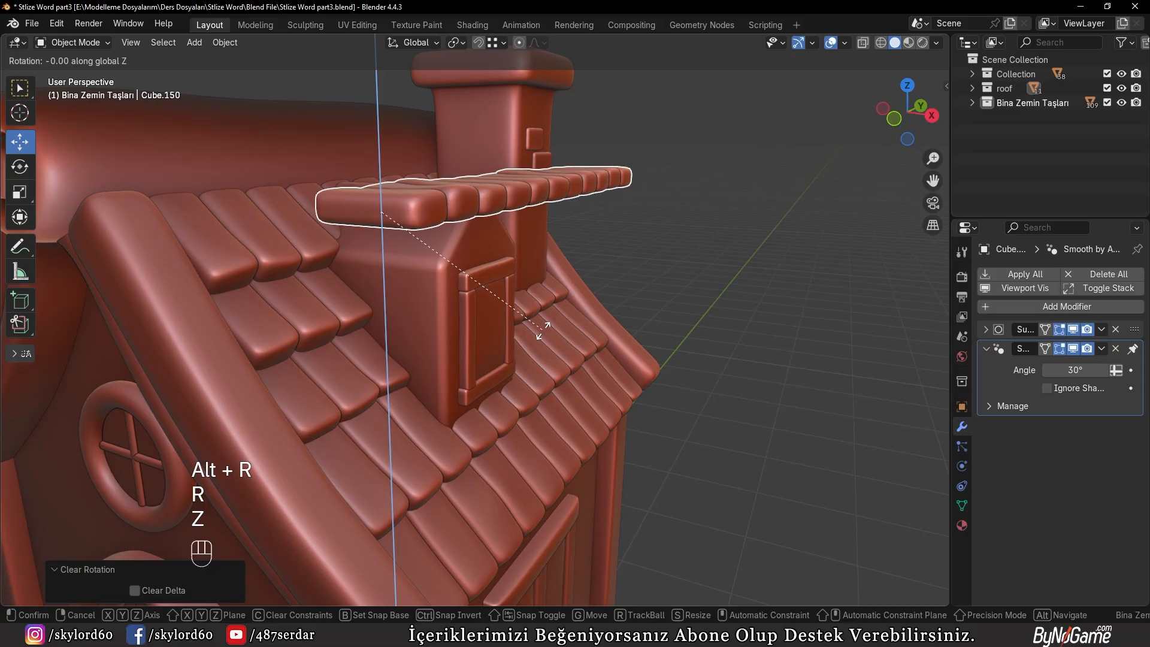
key(KP_9)
key(KP_0)
key(KP_Enter)
Tilt the tile row about -40.7° in the right view and move it about 41.1 cm along Y and -7.2 cm along Z onto the dormer's slope
key(KP_3)
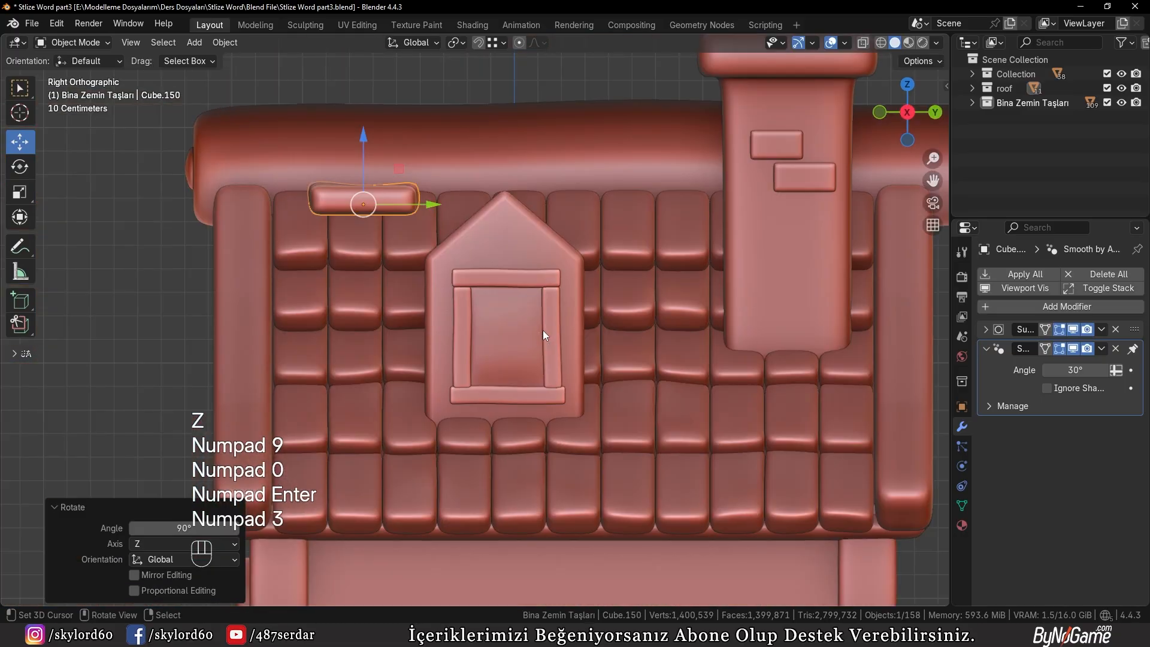
scroll(543, 330, up, 3)
shift+middle_drag(497, 283, 641, 475)
scroll(640, 475, up, 1)
key(r)
click(583, 287)
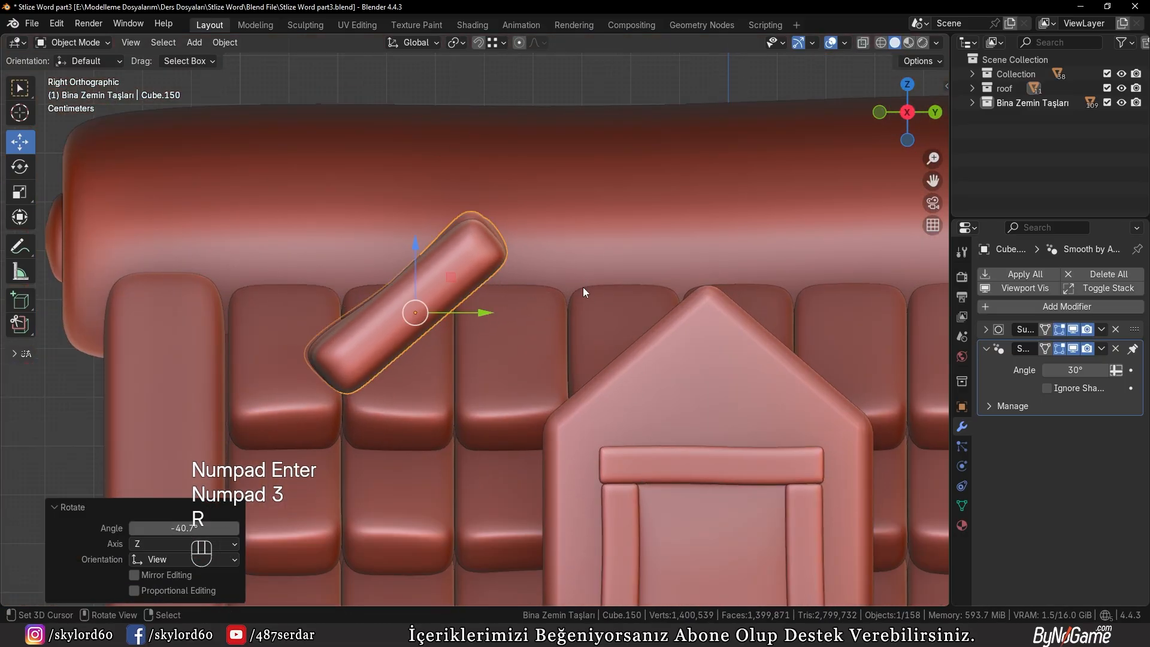
key(g)
click(786, 327)
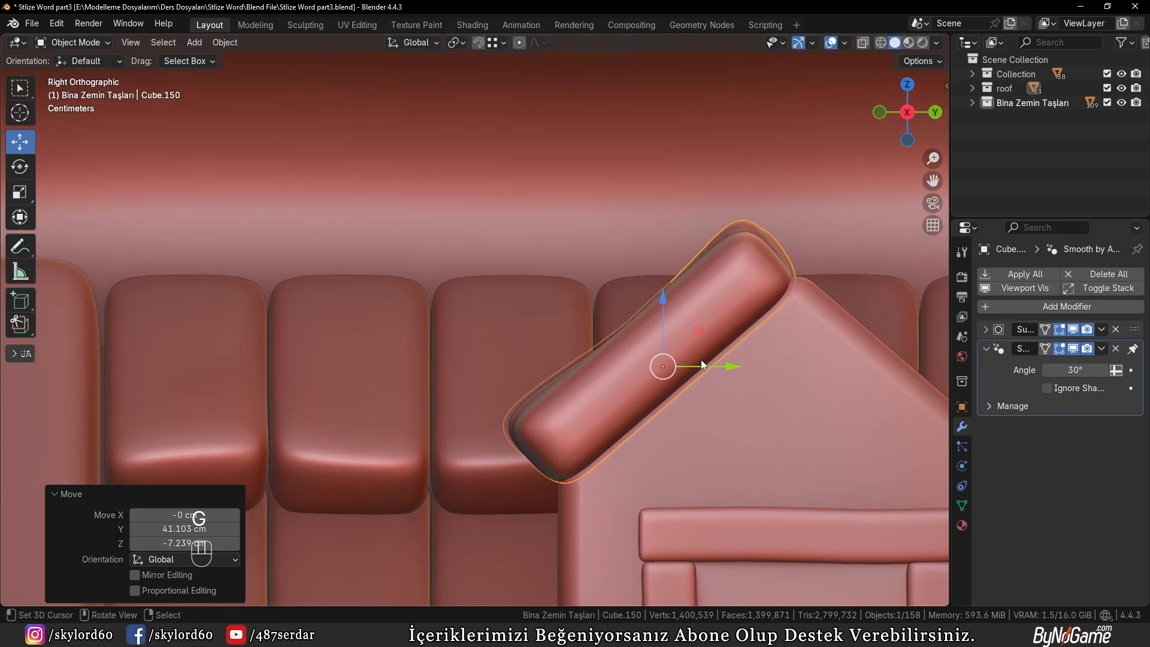
Delete the rear tiles of the dormer row that extend past the main roof ridge, including their linked geometry
middle_drag(700, 360, 482, 410)
shift+middle_drag(557, 407, 493, 360)
middle_drag(493, 360, 582, 334)
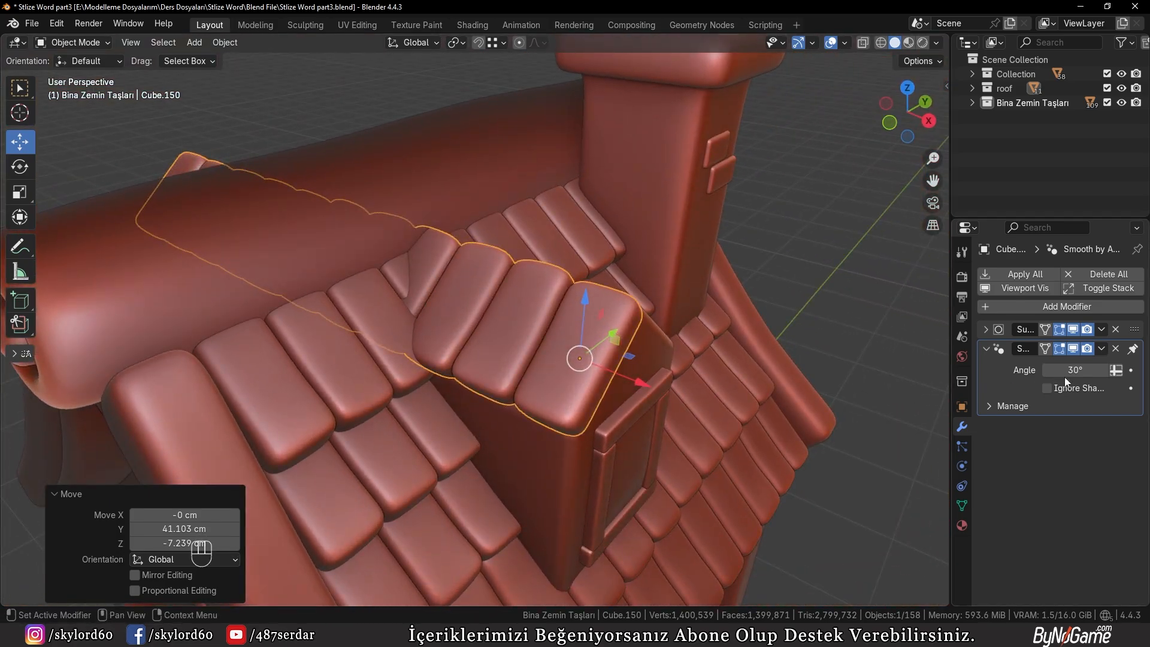
click(986, 329)
click(985, 330)
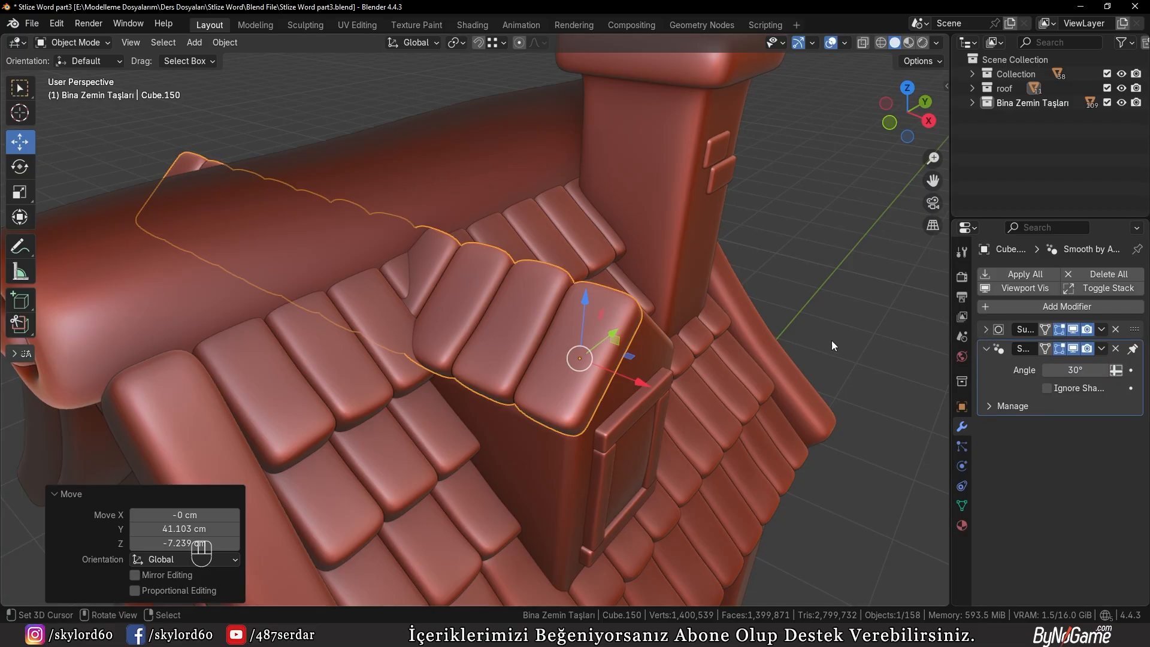
middle_drag(831, 340, 451, 329)
key(Tab)
key(z)
shift+middle_drag(292, 277, 458, 307)
key(b)
key(b)
mouse_move(147, 156)
mouse_down()
mouse_move(449, 437)
mouse_move(539, 464)
mouse_up()
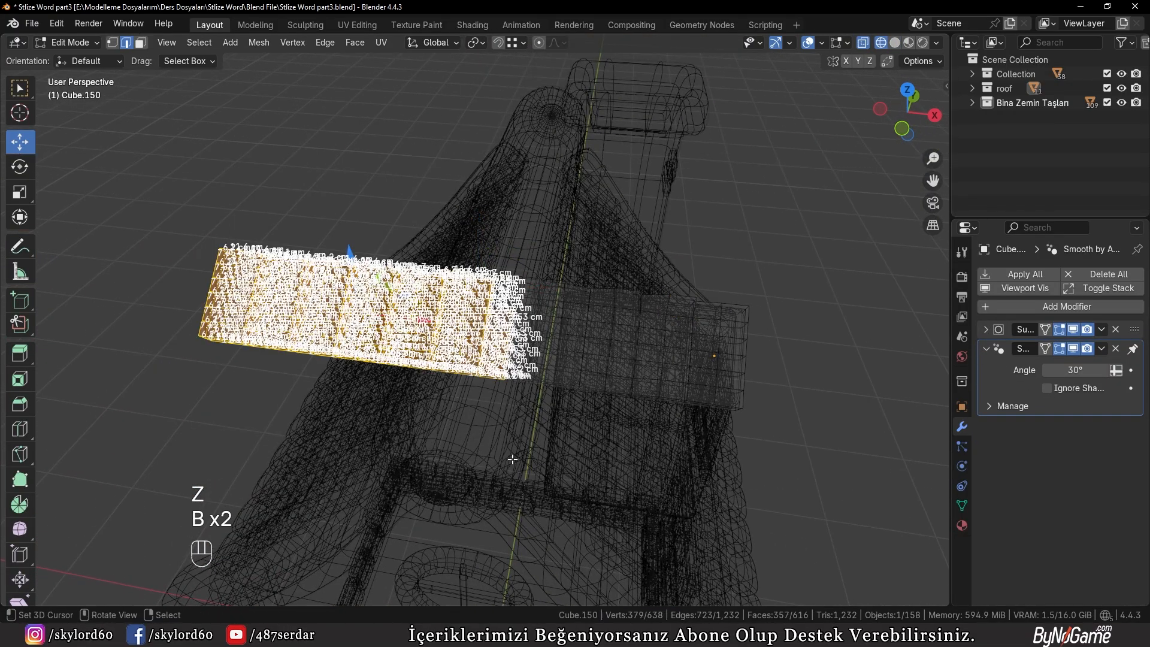
key(z)
mouse_move(539, 464)
middle_down()
mouse_move(575, 444)
mouse_move(594, 345)
middle_up()
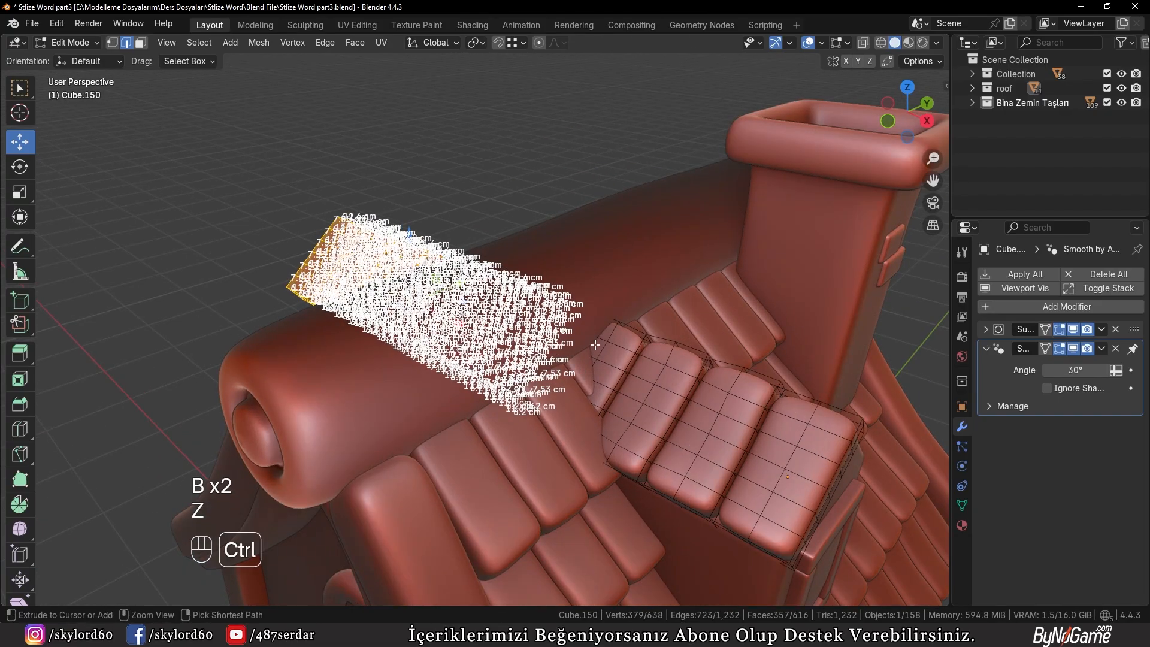
key(ctrl+l)
scroll(629, 302, up, 2)
key(x)
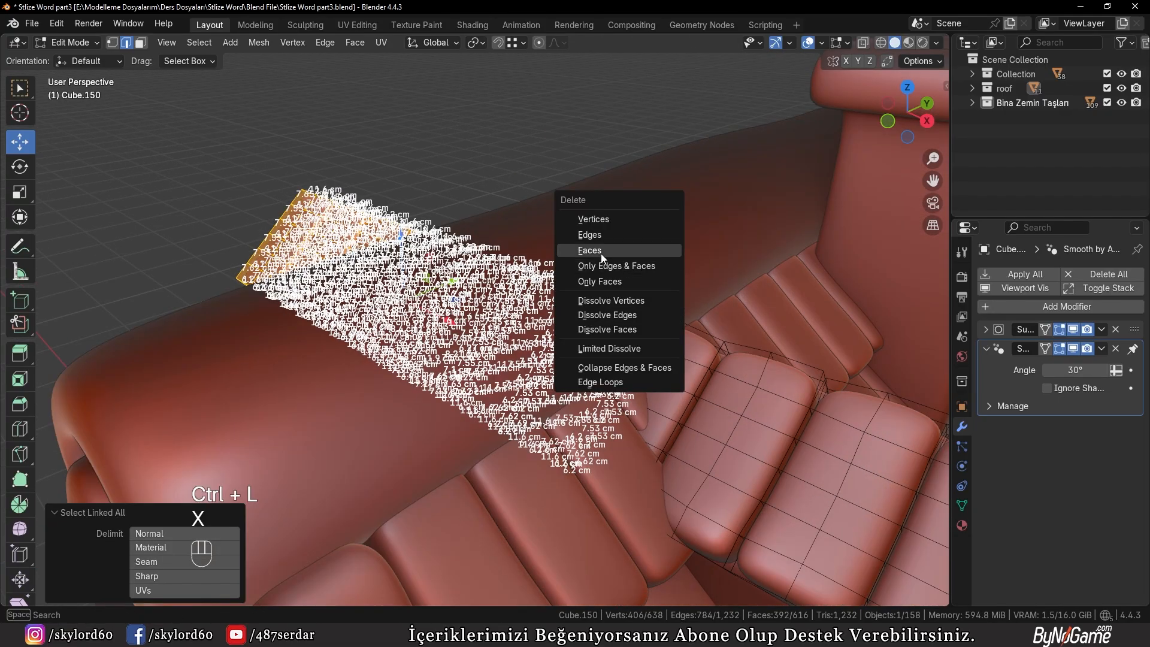
click(601, 251)
key(Tab)
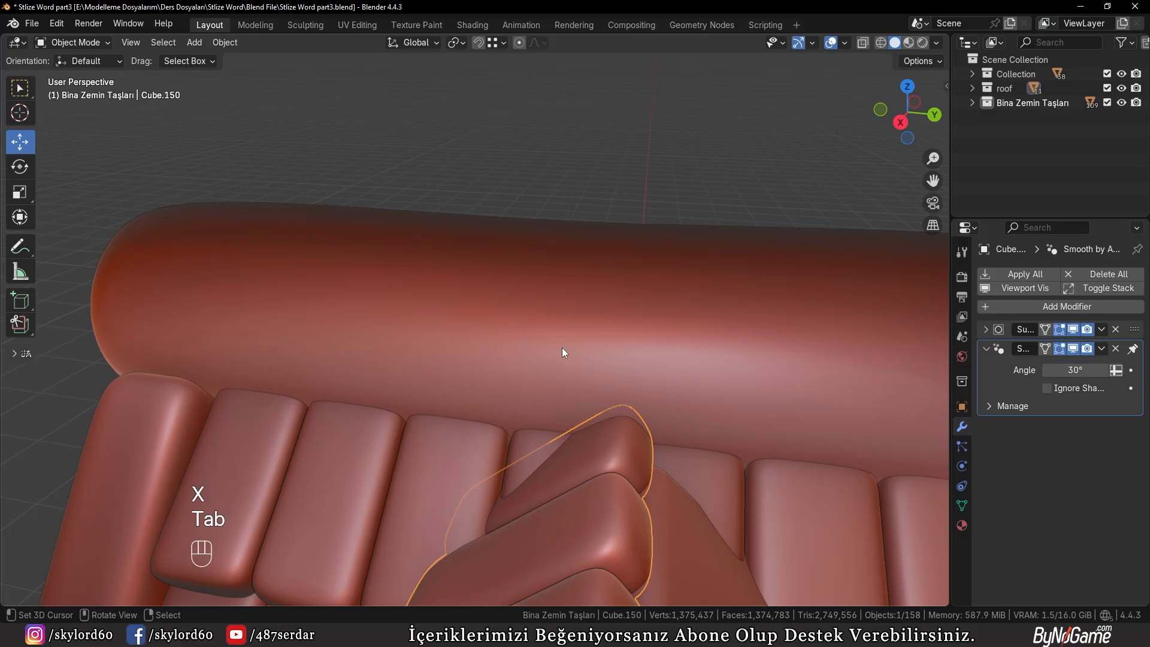
Duplicate the shortened dormer tile row about 46.1 cm along Y to the opposite slope
key(KP_1)
key(KP_3)
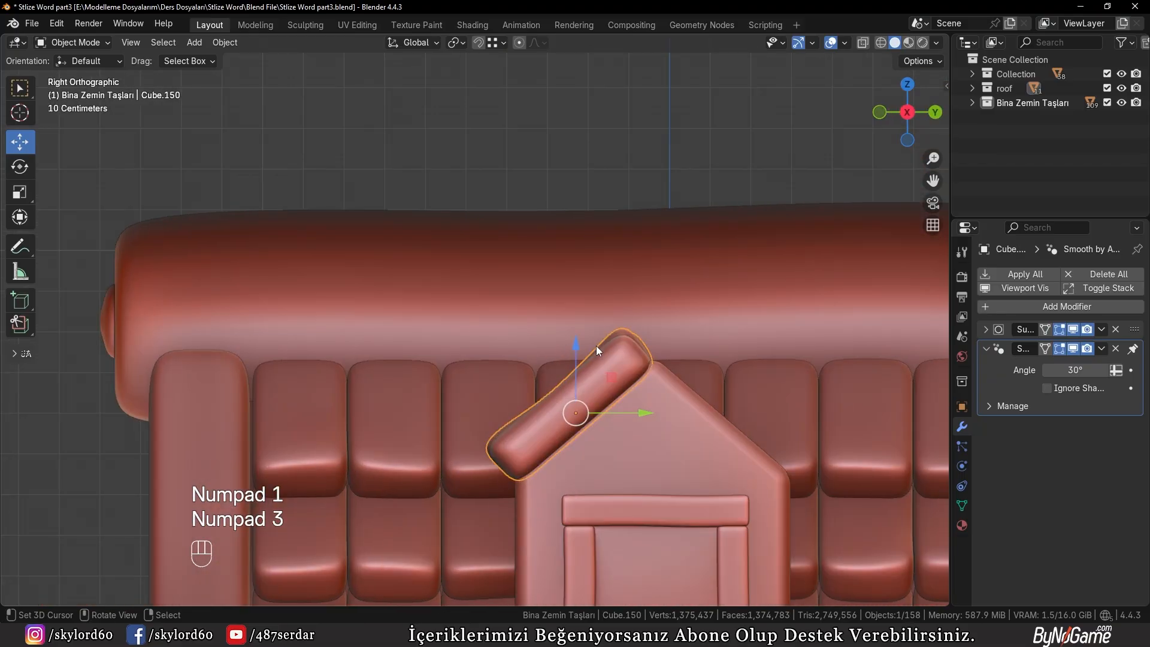
shift+middle_drag(596, 346, 598, 377)
key(shift+d)
key(y)
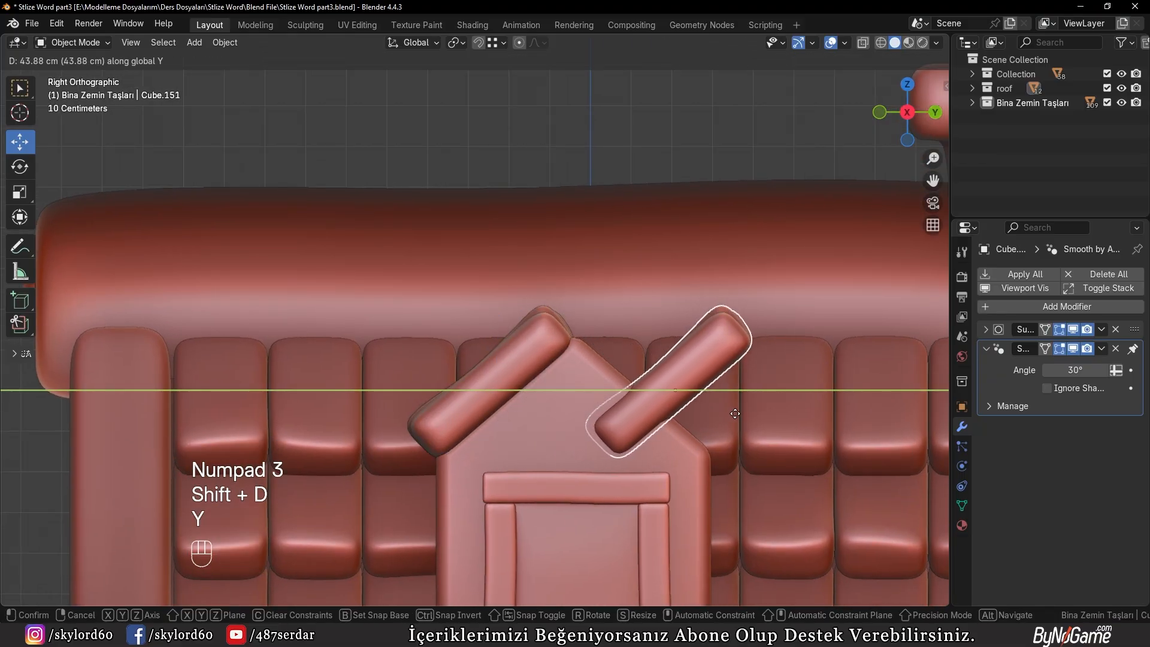
click(744, 387)
Mirror the copied tile row along global Y and move it about -9.3 cm along Y onto the dormer's other slope
key(w)
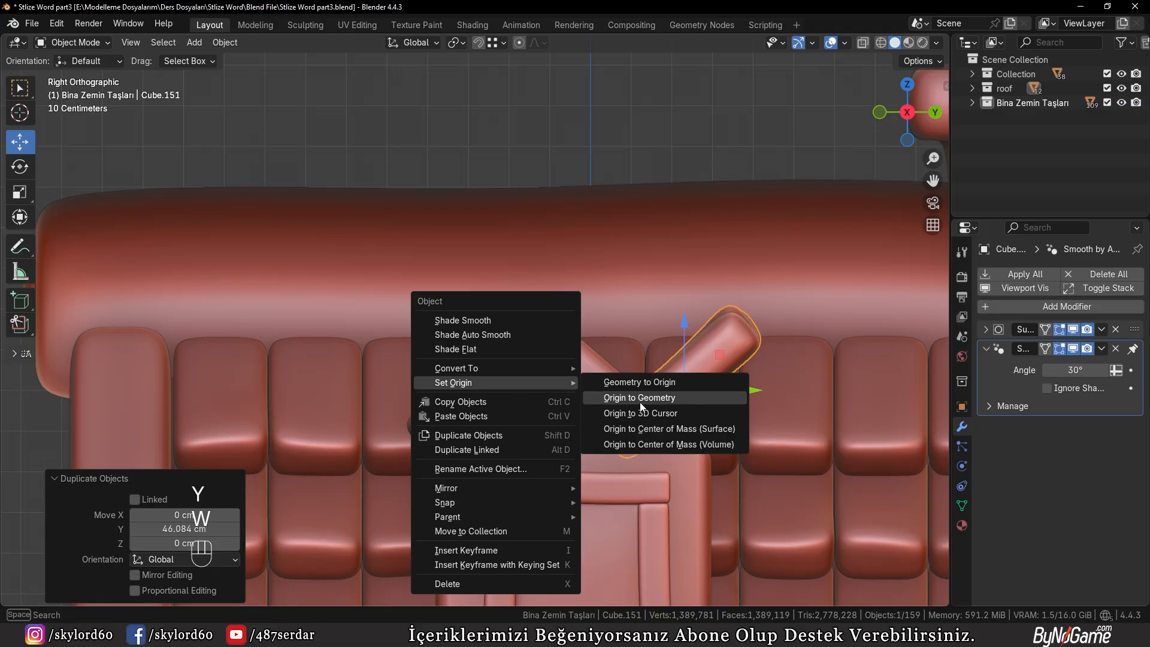
mouse_move(535, 495)
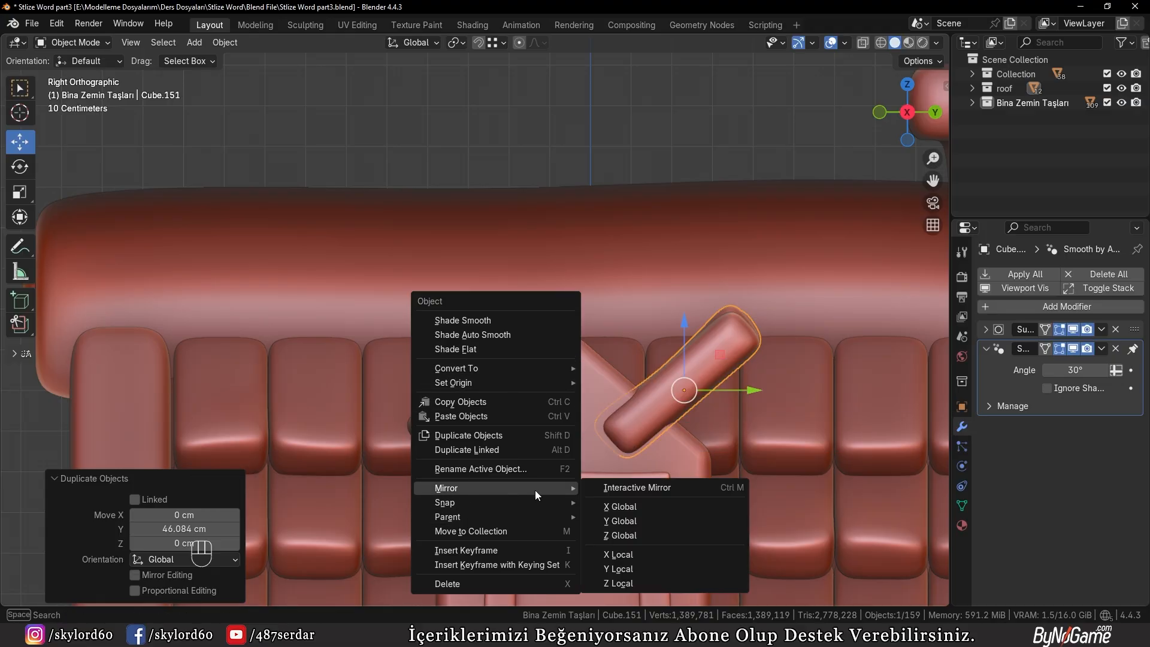
click(636, 520)
key(g)
key(y)
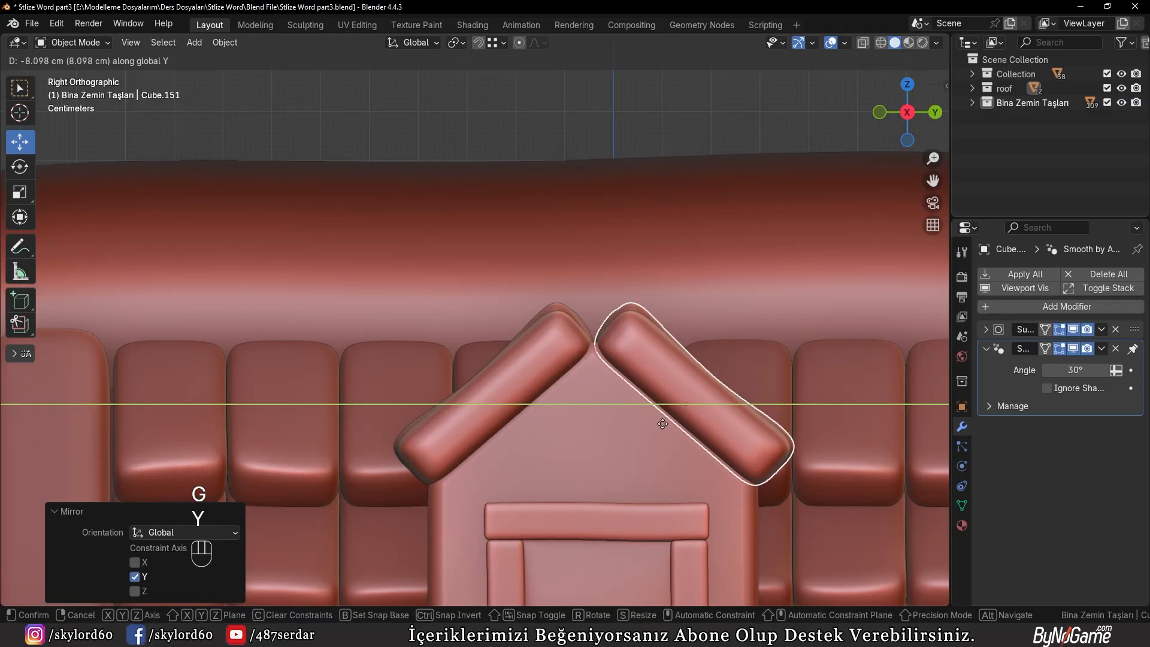
click(662, 422)
Select both dormer tile rows and snap the 3D cursor to the midpoint between them
middle_drag(678, 423, 695, 467)
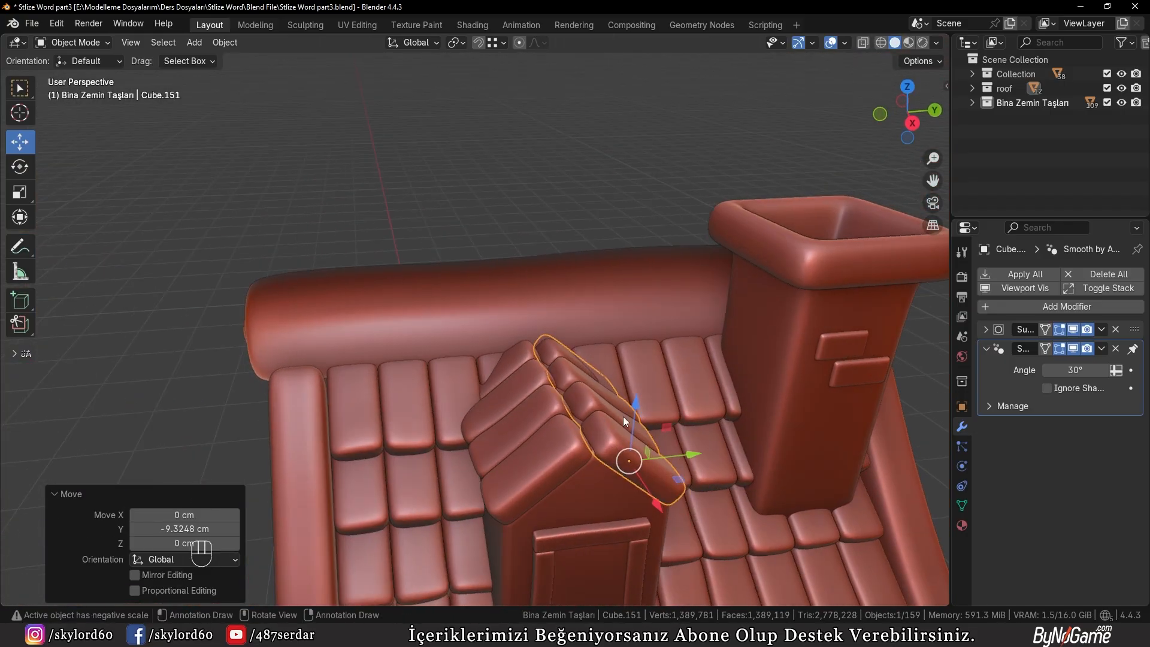
key(KP_3)
scroll(559, 393, up, 2)
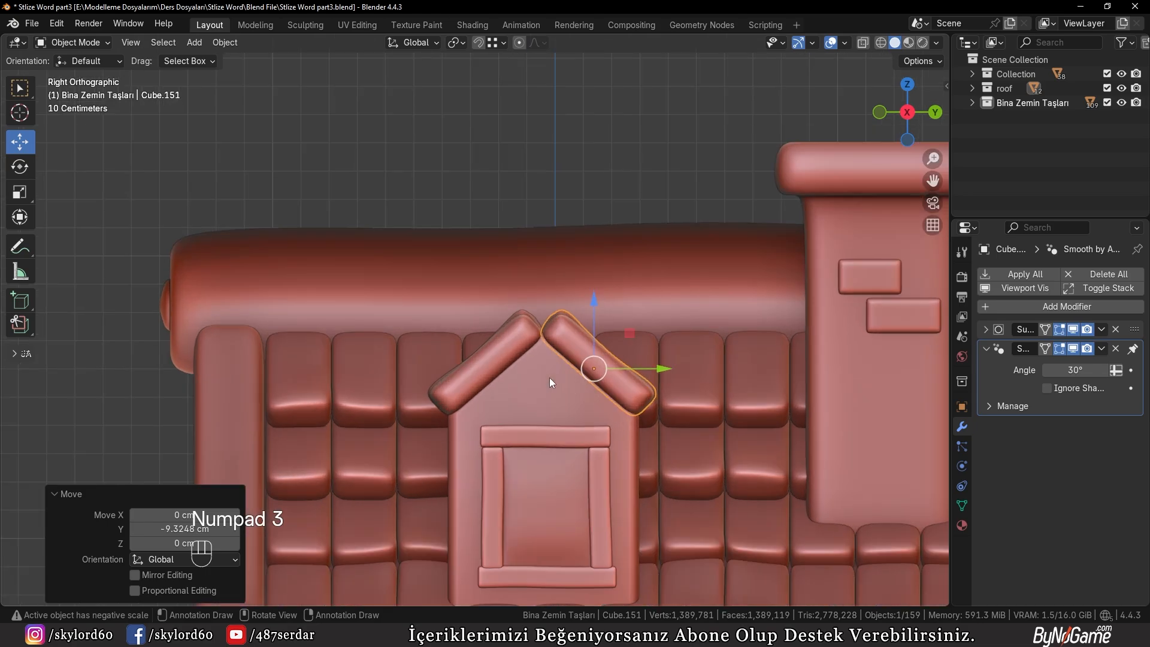
shift+click(489, 347)
key(shift+s)
click(545, 339)
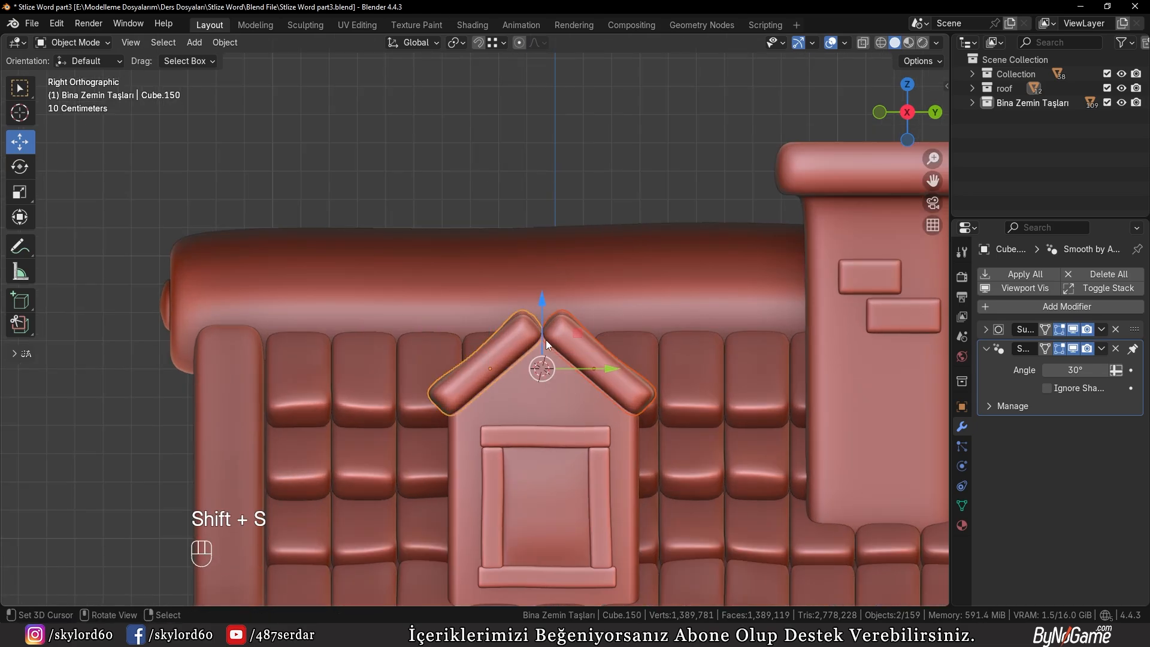
Add a 32-vertex mesh circle with a 100 cm radius at the 3D cursor and rotate it 90° about Y
key(shift+a)
mouse_move(541, 286)
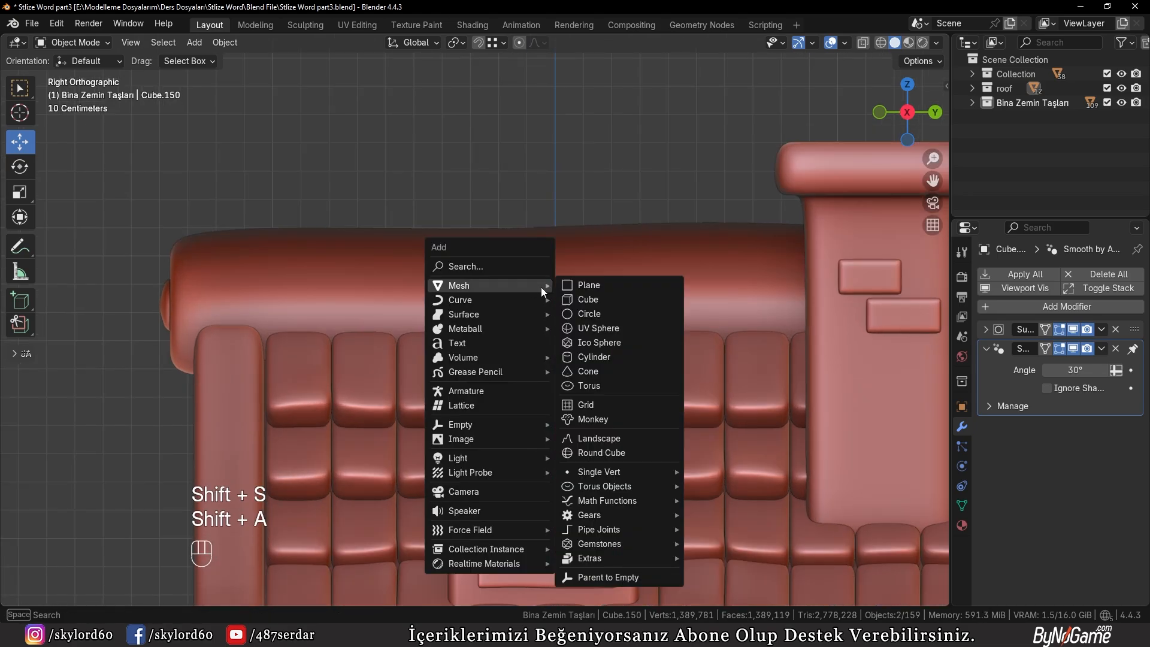
click(590, 314)
key(r)
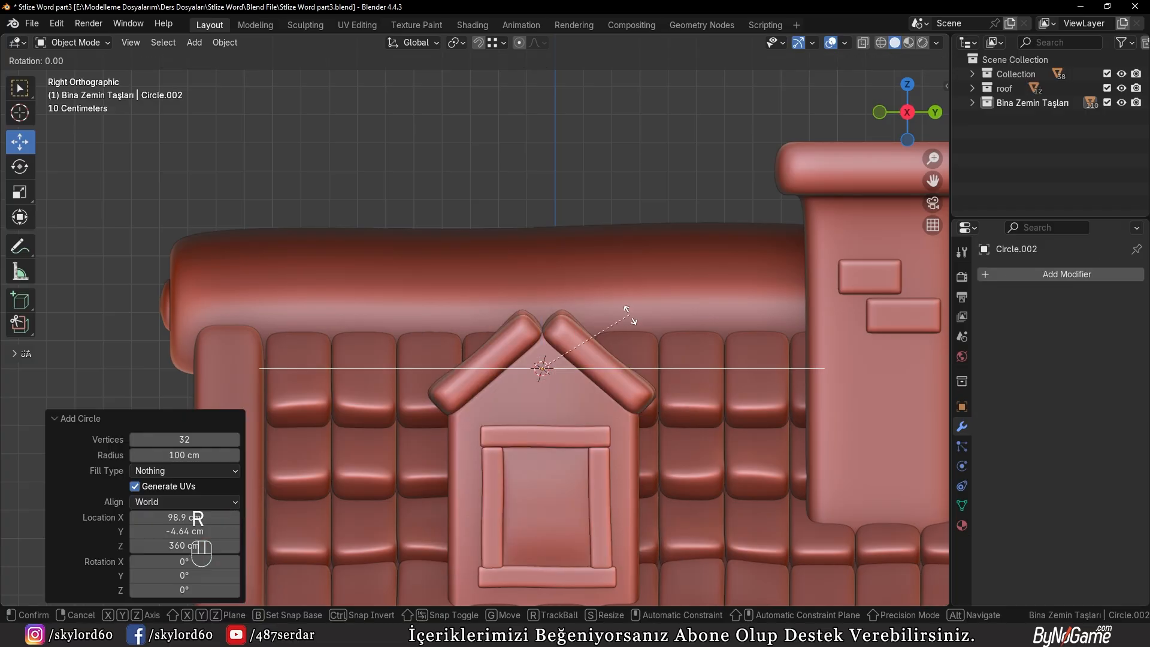
key(y)
key(KP_9)
key(KP_0)
key(KP_Enter)
Scale the circle's geometry down uniformly to about 0.118 in Edit Mode
key(Tab)
key(s)
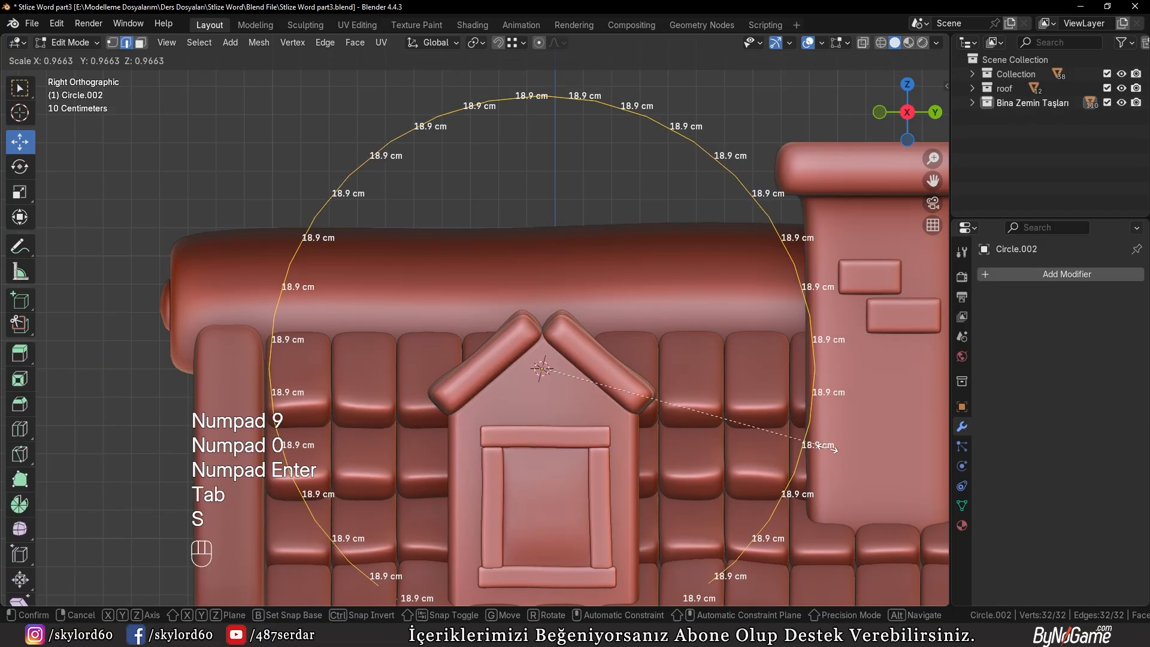
click(590, 378)
scroll(590, 379, up, 4)
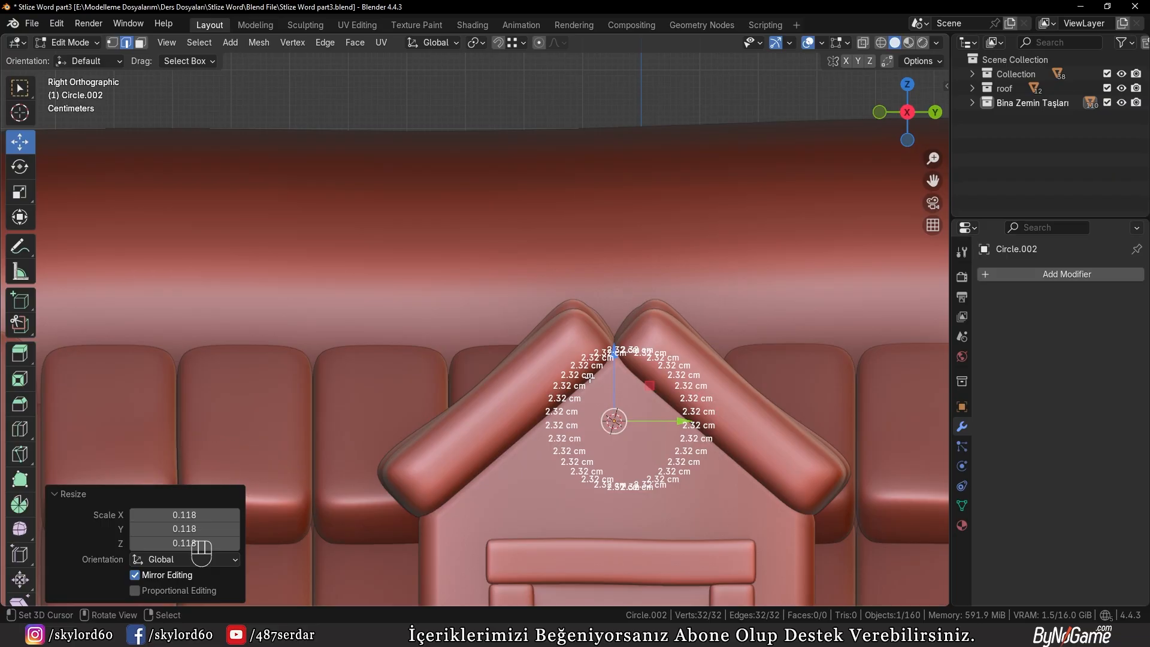
scroll(590, 379, down, 3)
scroll(590, 379, up, 6)
Raise the circle about 14.6 cm along Z to the dormer's peak and fill it with a face
key(g)
key(z)
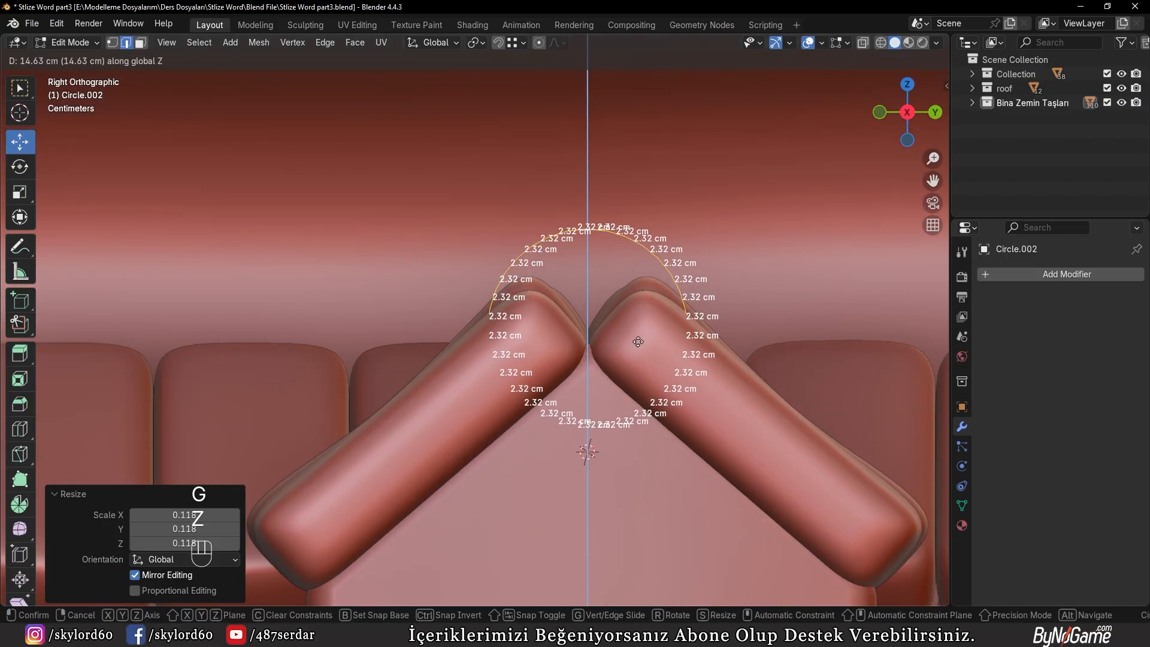
click(638, 341)
key(f)
Move the filled circle along X to the front of the dormer tiles and scale it down to about 0.672
middle_drag(638, 341, 474, 309)
key(g)
key(x)
click(740, 385)
key(s)
key(s)
click(705, 376)
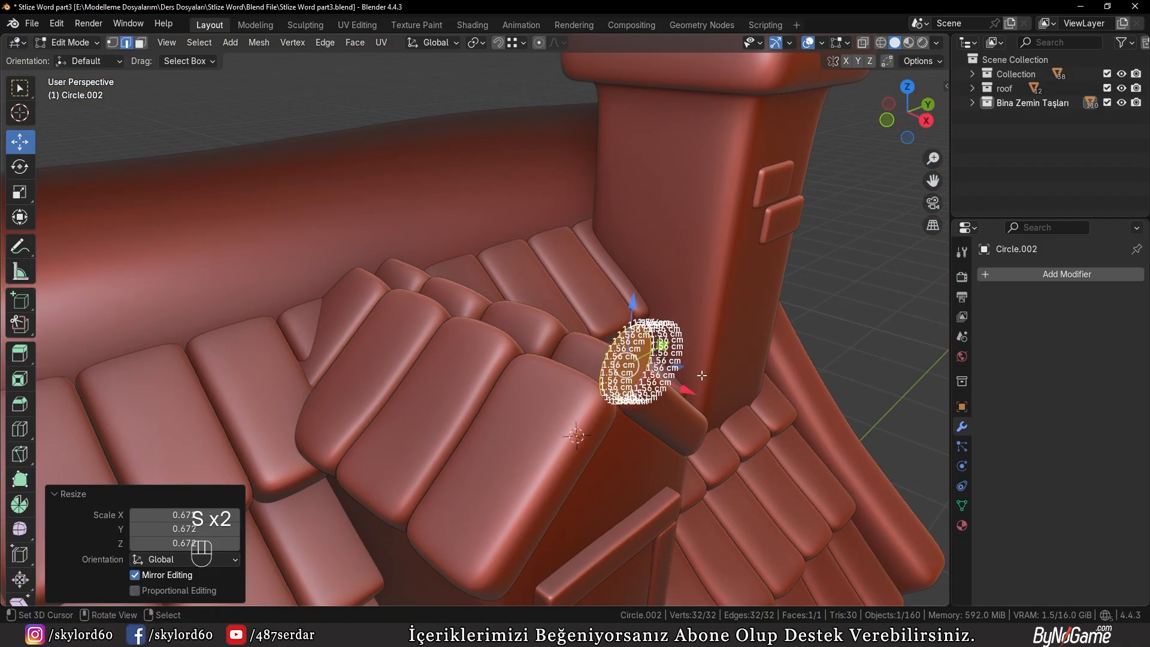
Turn off the edge length display for the edited mesh
key(KP_3)
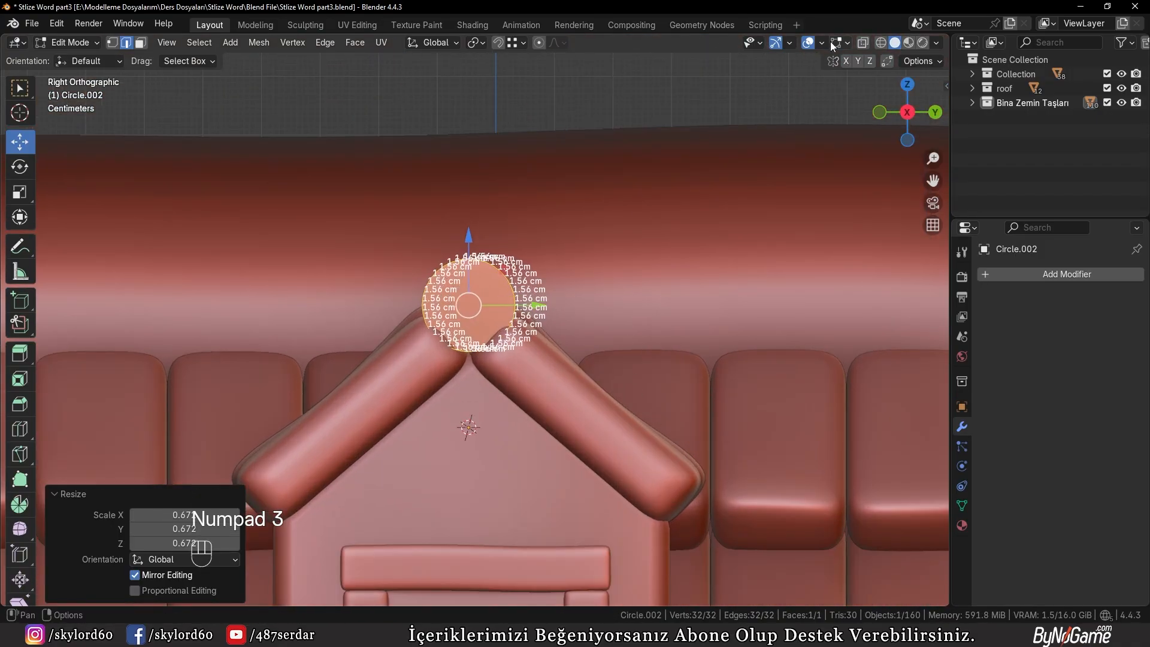
click(845, 43)
click(758, 241)
scroll(573, 239, up, 3)
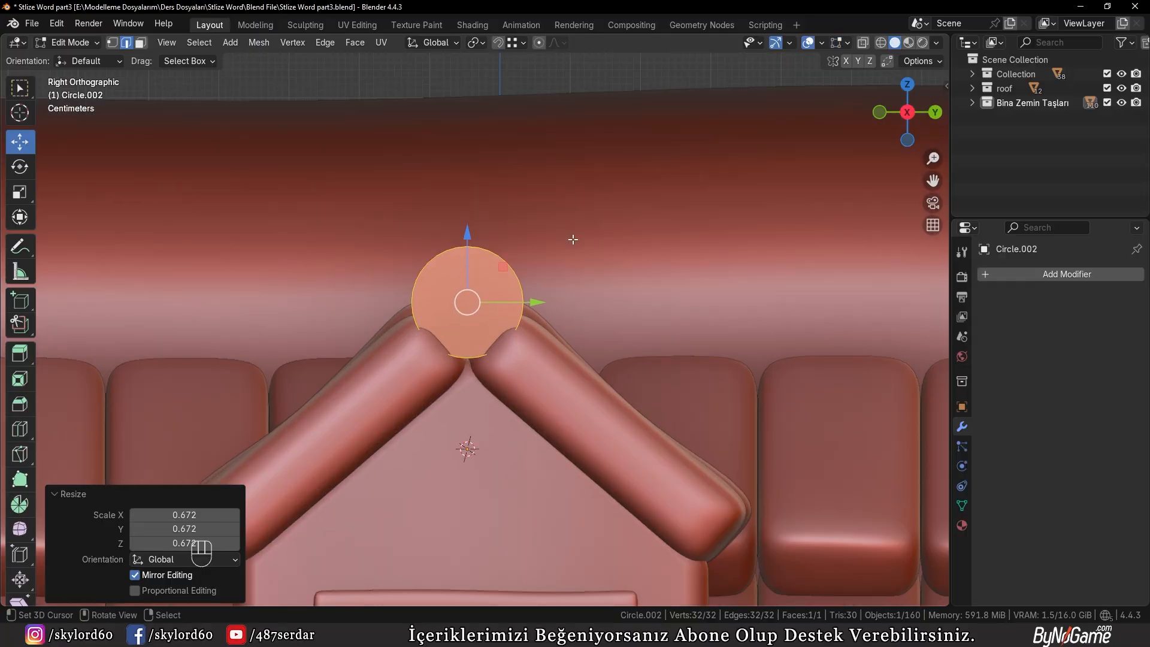
Adjust the filled circle's position along X and extrude it back into the main roof as the dormer's ridge beam
shift+middle_drag(641, 229, 667, 236)
middle_drag(515, 227, 647, 255)
key(g)
key(x)
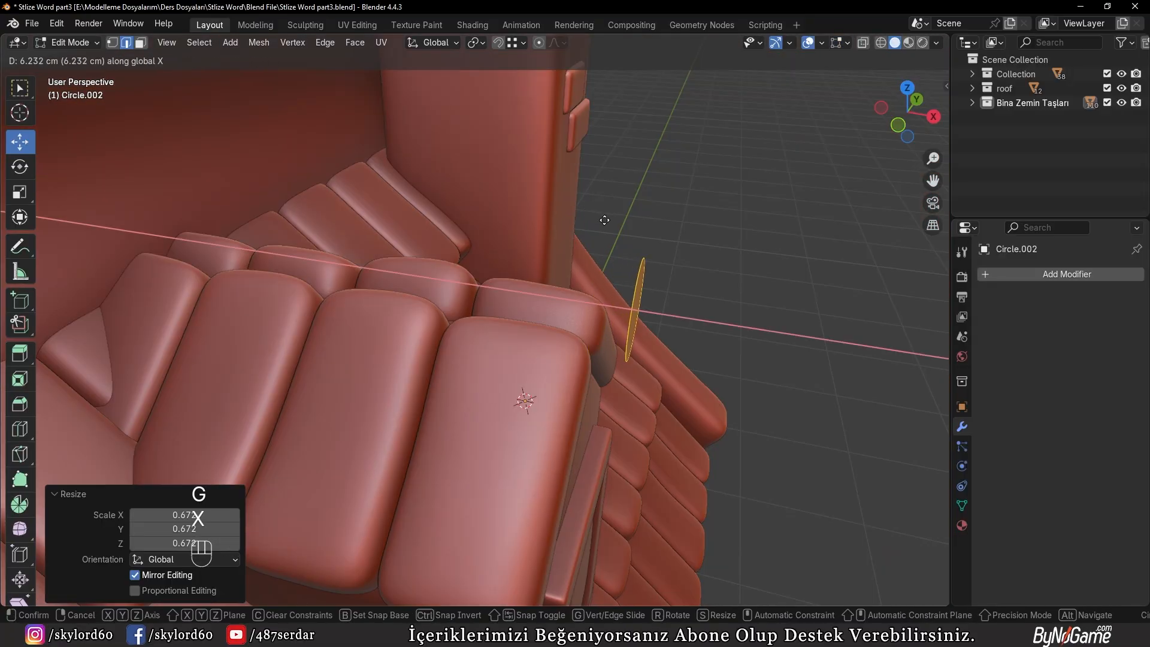
click(569, 204)
key(e)
click(147, 161)
Bevel the ridge beam's front cap with a width of about 4.52 cm and 7 segments
key(Tab)
middle_drag(549, 266, 520, 271)
scroll(520, 270, up, 1)
key(Tab)
key(3)
right_click(542, 283)
key(ctrl+b)
scroll(659, 292, up, 6)
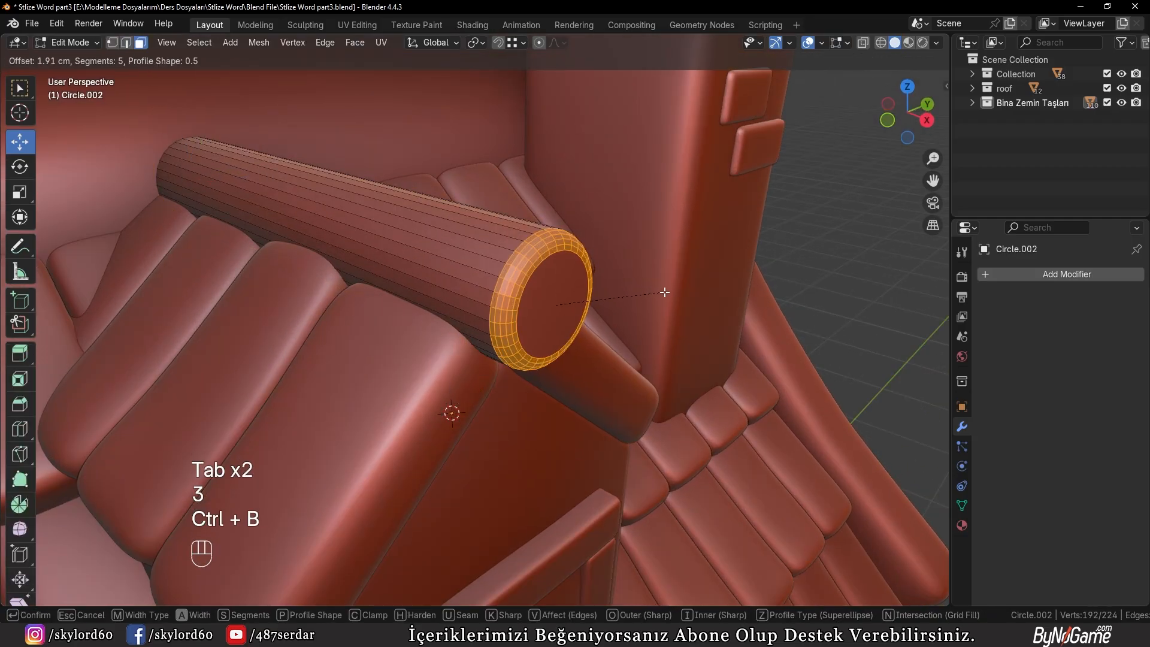
click(689, 301)
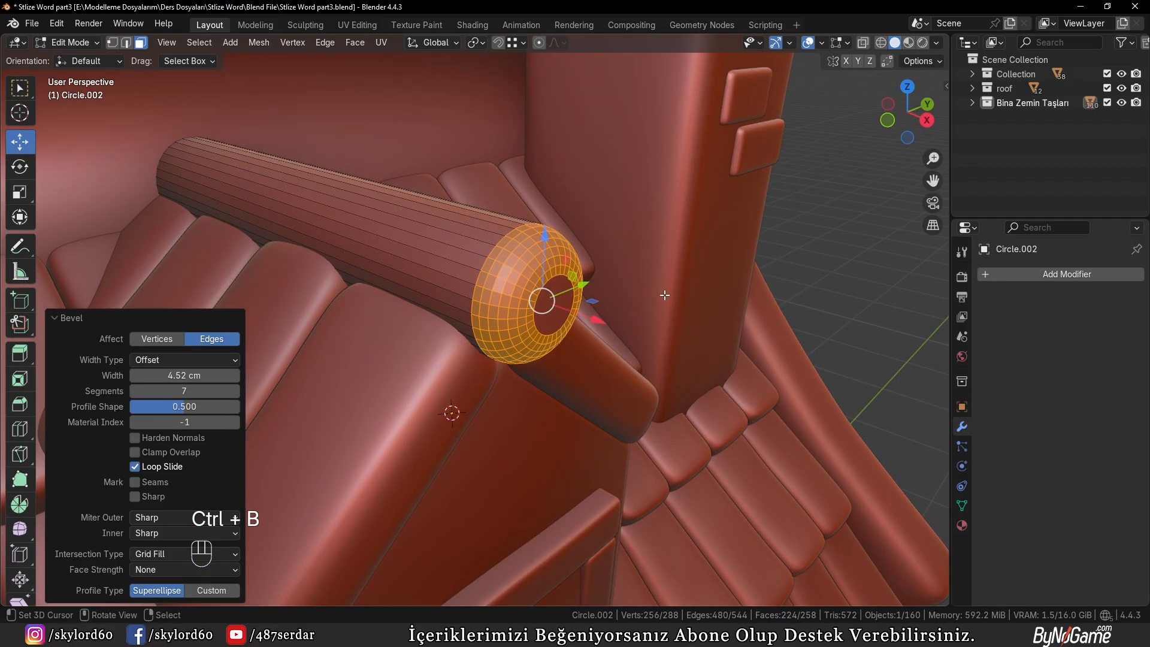
Shade the ridge beam auto smooth at 30° and set its origin to its geometry
key(Tab)
key(w)
click(366, 66)
middle_drag(443, 135, 444, 164)
key(w)
mouse_move(408, 212)
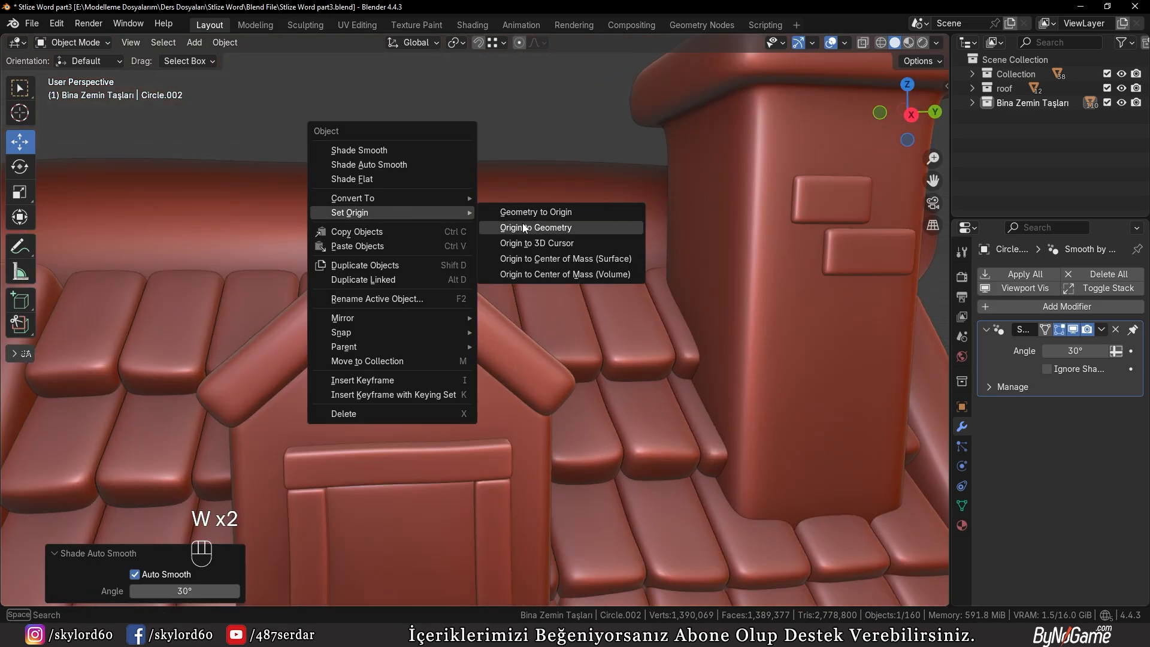
click(527, 228)
Select both dormer tile rows and move them about 5.67 cm along X toward the dormer's front
scroll(527, 230, down, 4)
scroll(544, 224, up, 2)
middle_drag(494, 221, 563, 230)
scroll(560, 239, up, 3)
right_click(537, 303)
key(g)
key(x)
click(560, 306)
middle_drag(560, 307, 461, 240)
scroll(461, 240, down, 6)
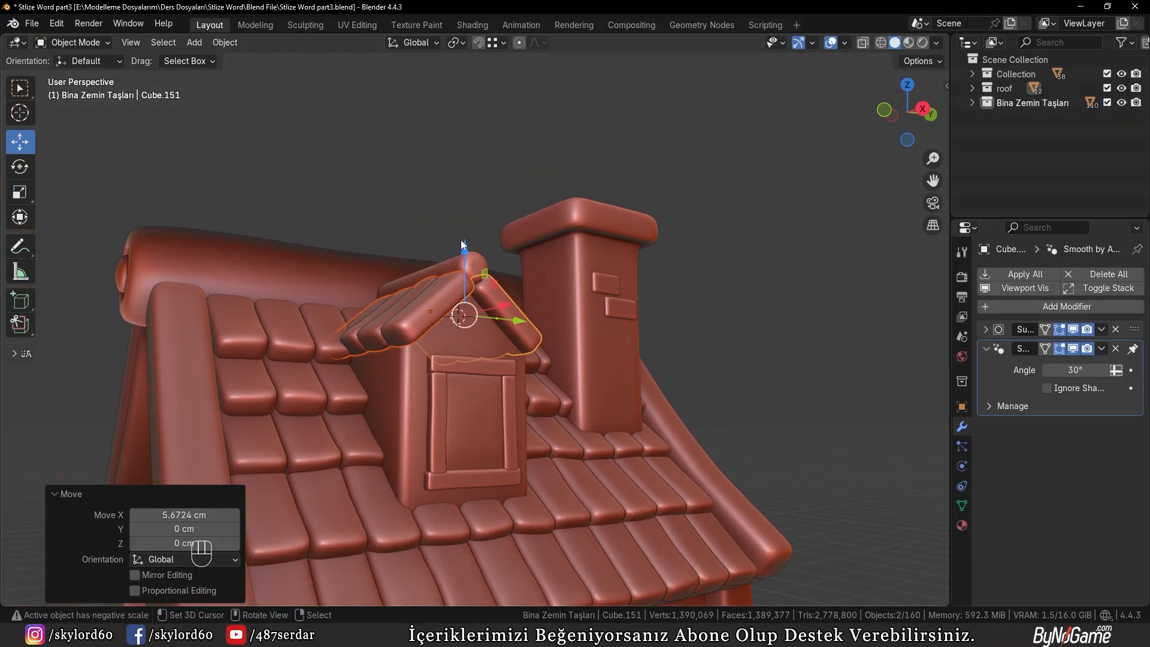
right_click(683, 286)
scroll(714, 301, up, 2)
middle_drag(693, 286, 722, 207)
scroll(539, 270, down, 4)
middle_drag(523, 287, 581, 289)
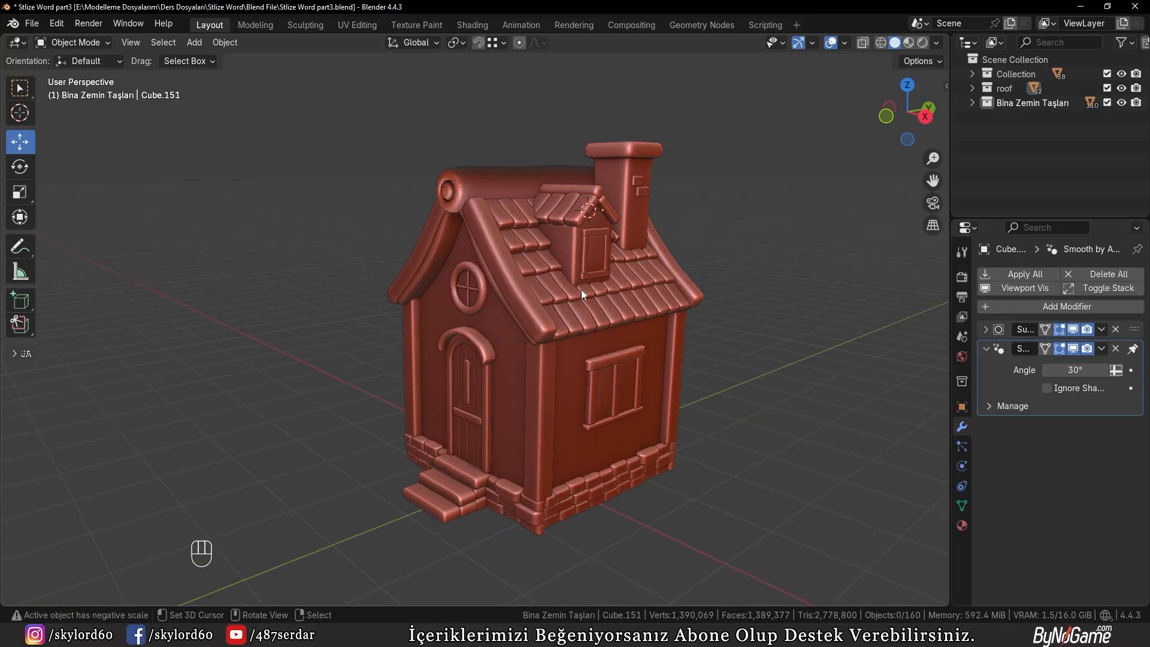
Select the four frame boards of the dormer window and scale them up along X to deepen the frame
scroll(581, 289, up, 6)
scroll(616, 281, up, 5)
shift+click(652, 308)
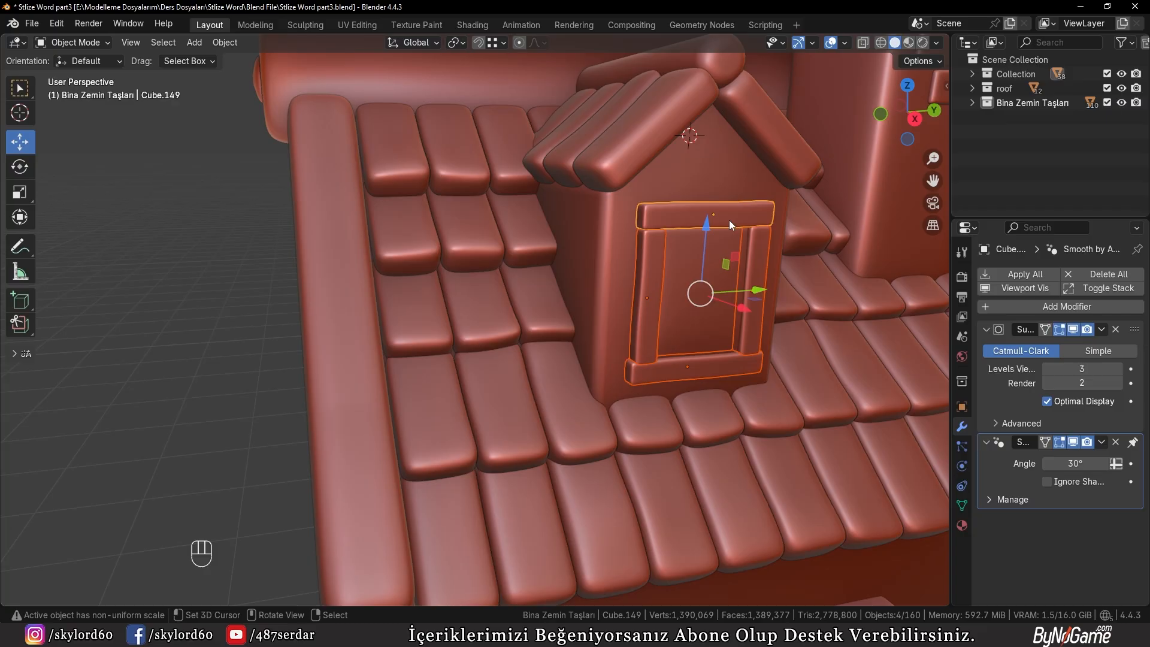
scroll(590, 253, up, 5)
key(a)
key(a)
click(619, 243)
shift+click(551, 144)
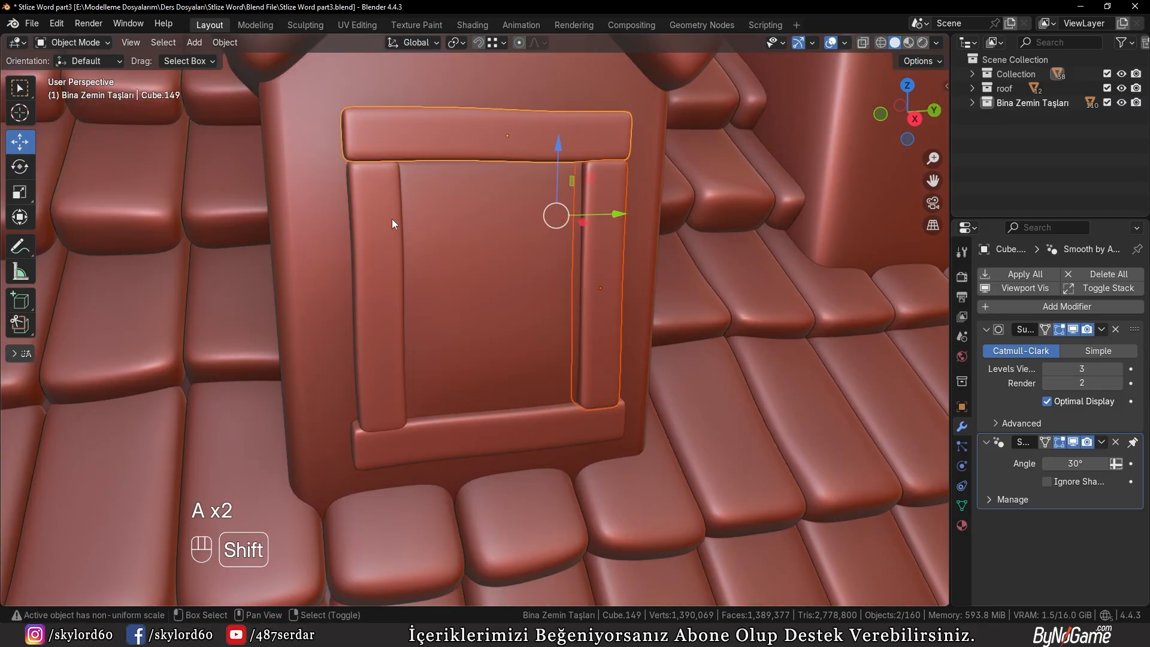
shift+click(392, 218)
shift+click(457, 422)
scroll(458, 390, up, 5)
key(s)
key(x)
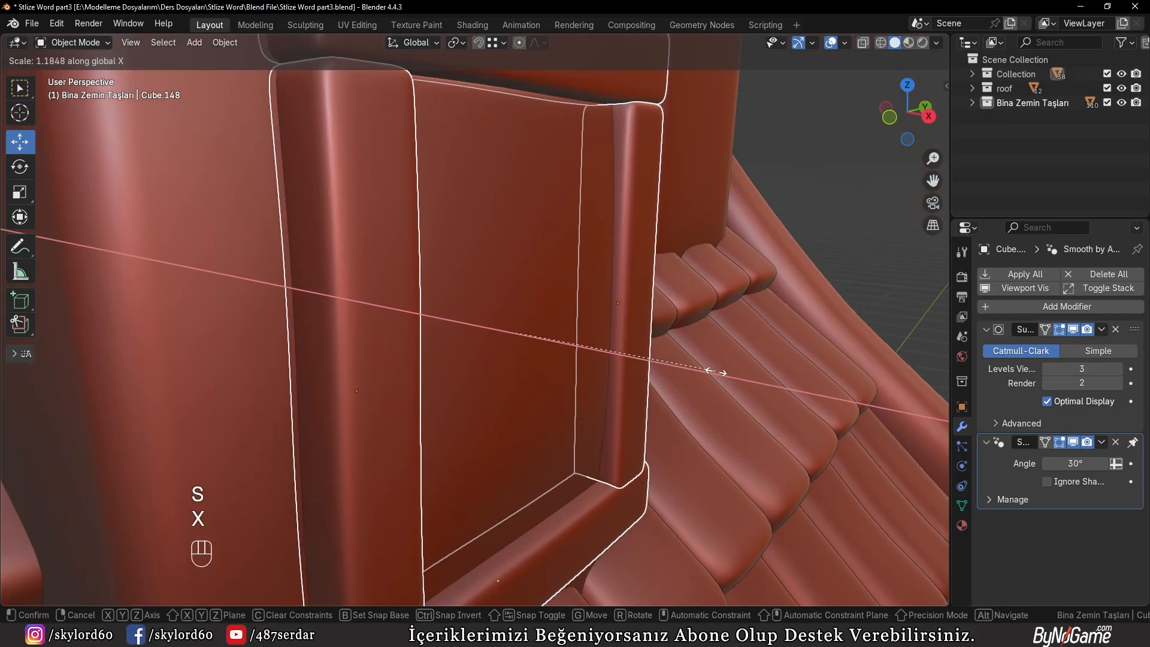
click(847, 398)
scroll(630, 325, down, 5)
middle_drag(630, 326, 574, 292)
click(763, 204)
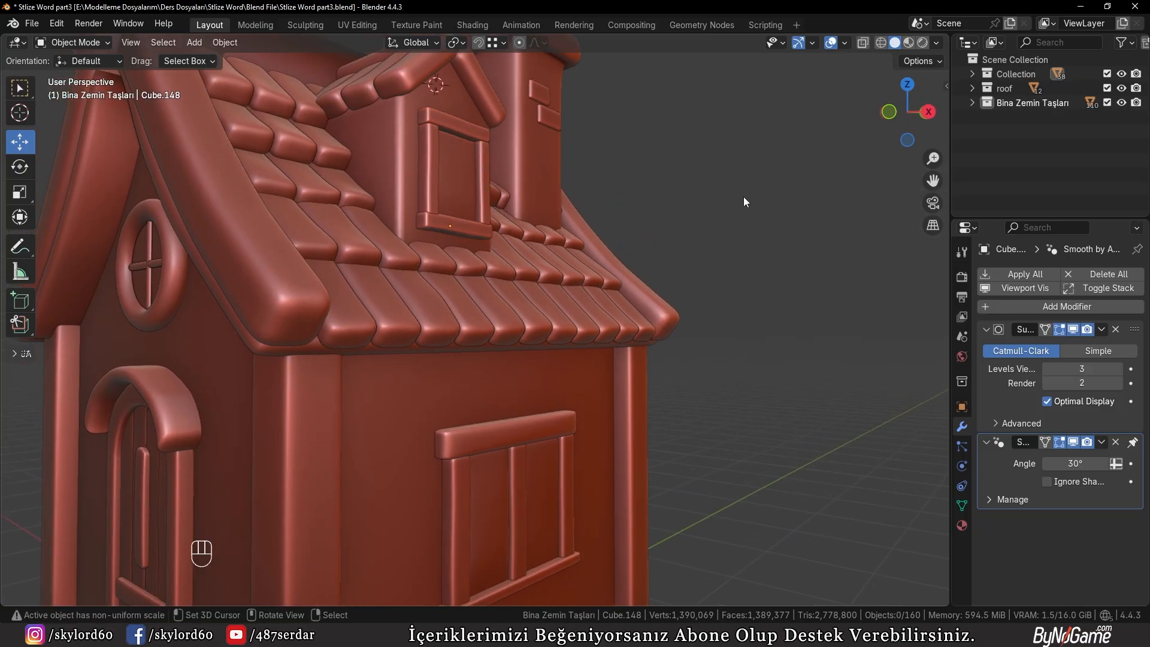
Duplicate one chimney brick and place the copy at the upper end of the front wall's left corner post
scroll(742, 196, down, 5)
shift+middle_drag(489, 339, 491, 226)
middle_drag(491, 226, 407, 239)
scroll(505, 244, up, 2)
shift+middle_drag(554, 165, 559, 268)
right_click(609, 118)
middle_drag(367, 183, 449, 191)
scroll(383, 301, up, 5)
key(shift+d)
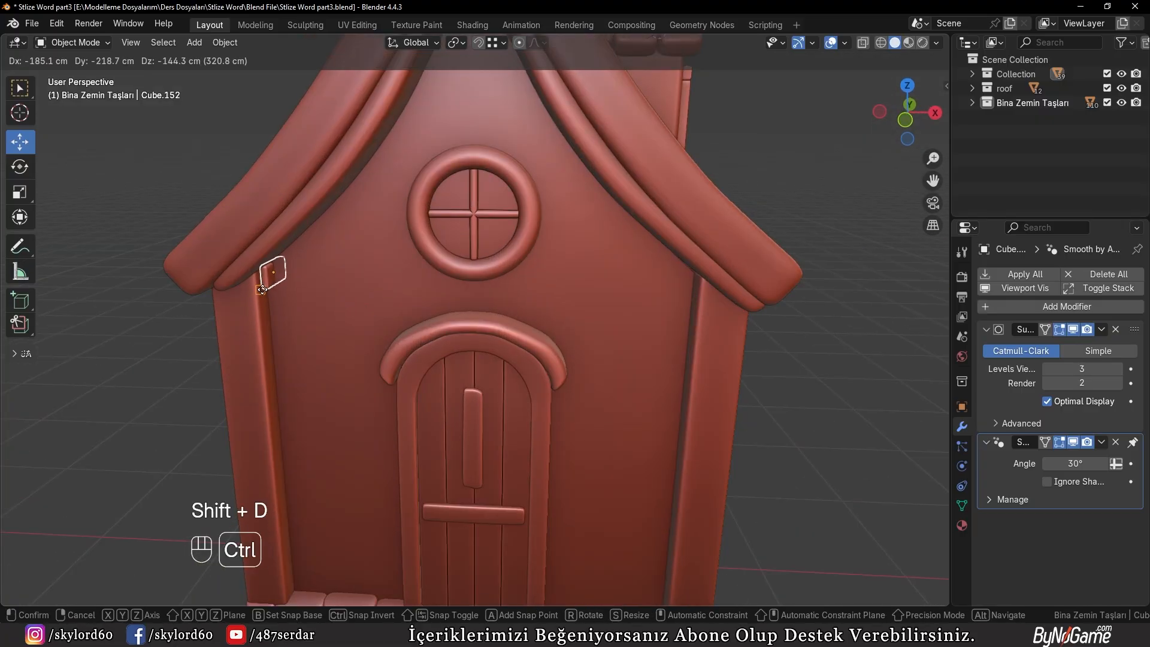
ctrl+click(277, 266)
Rotate the copied brick -90° around Z so it faces the front of the house
key(r)
key(z)
key(KP_Subtract)
key(KP_9)
key(KP_0)
key(KP_Enter)
Move the brick about 23.05 cm in X and -11.69 cm in Z, and bring it out of the wall about 7.11 cm along -Y
key(KP_Decimal)
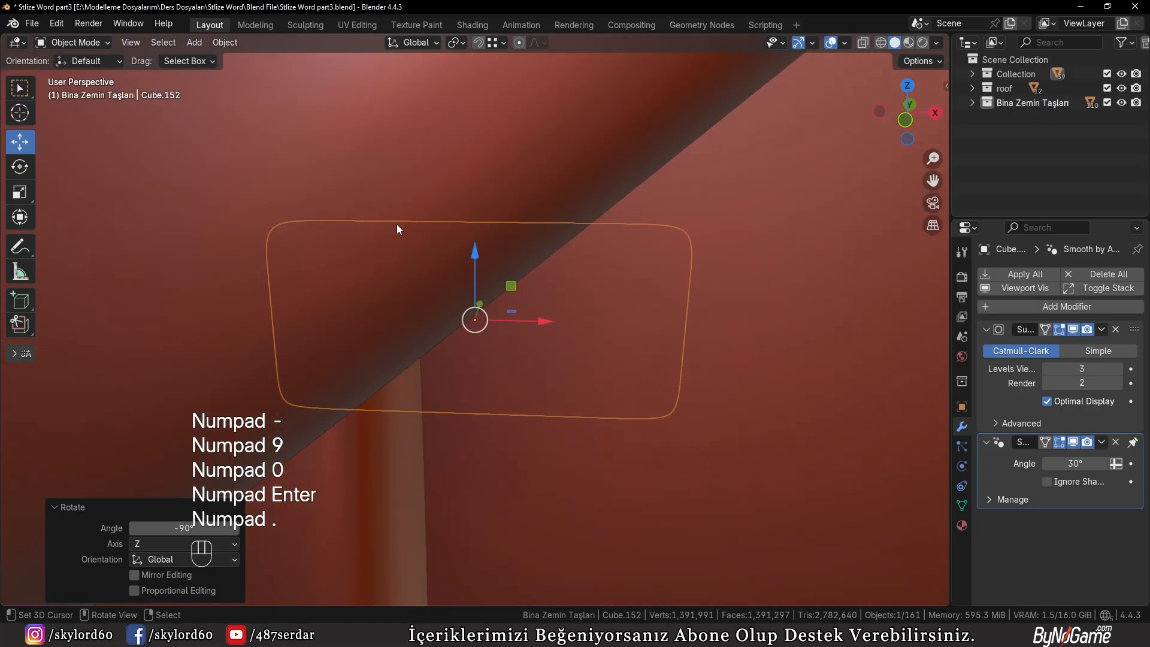
key(KP_1)
scroll(437, 247, down, 8)
key(g)
click(523, 290)
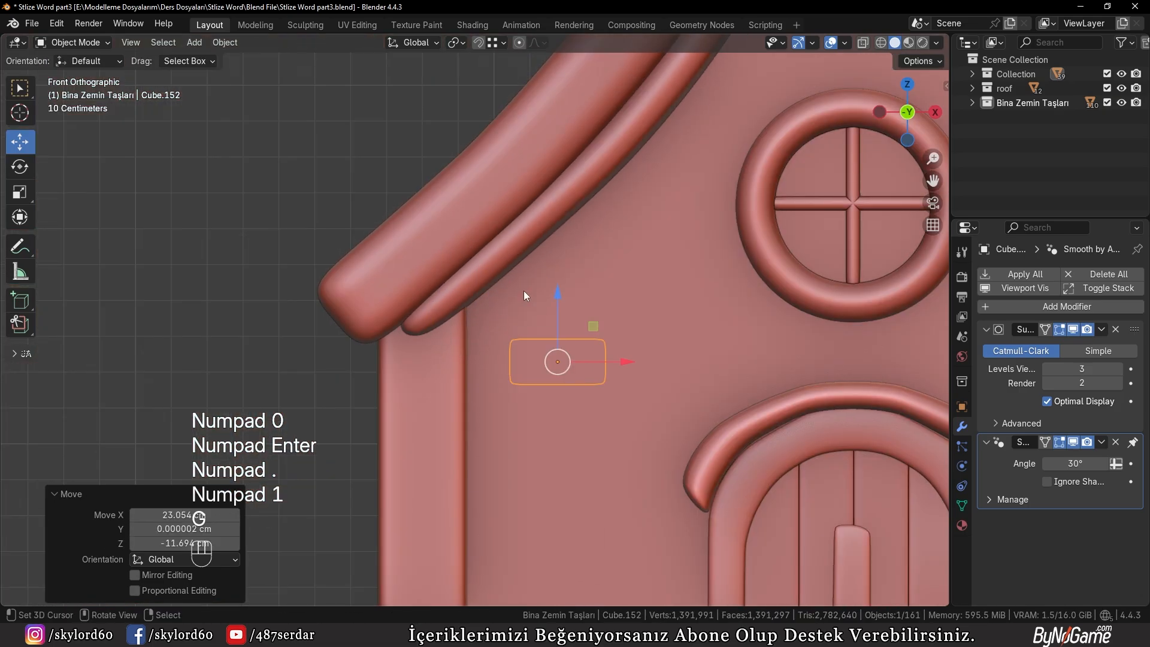
middle_drag(524, 290, 482, 328)
key(g)
key(y)
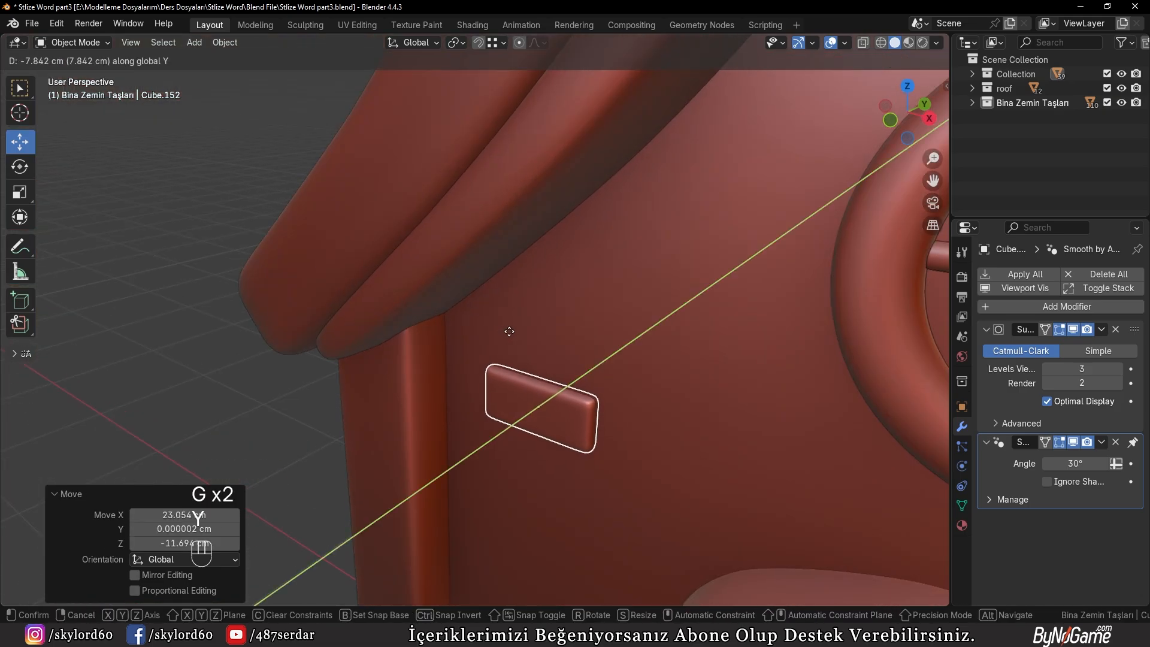
click(509, 331)
Scale the brick by about 1.17 and move it about -9.75 cm in X and -3.9 cm in Z against the corner post
key(KP_1)
key(s)
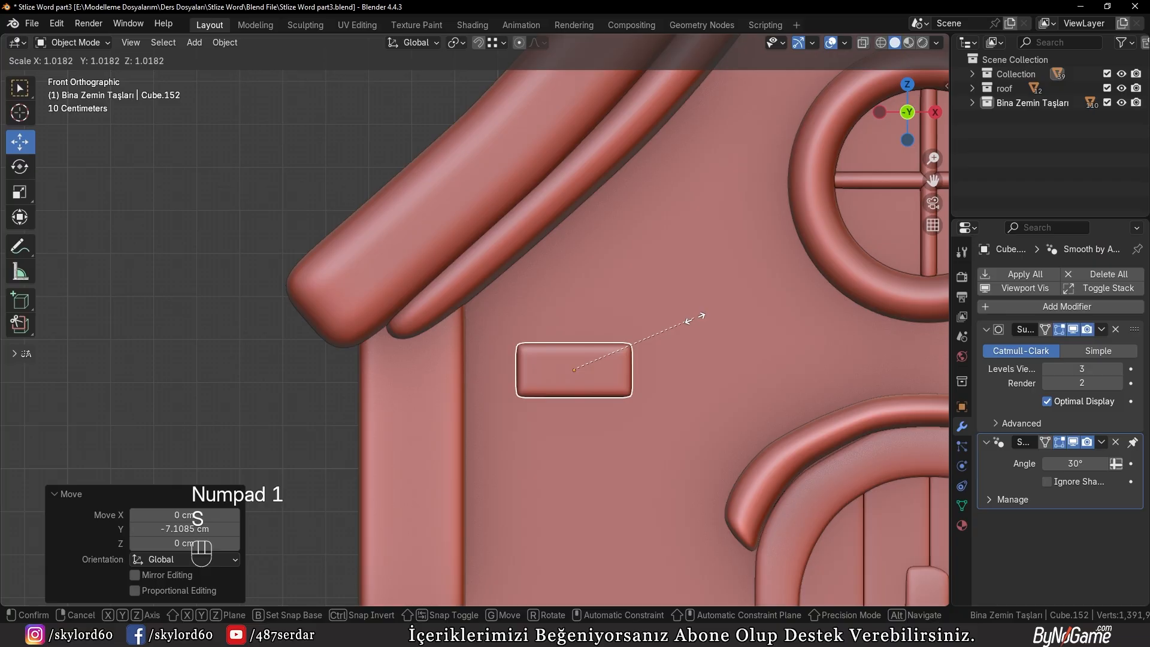
click(719, 330)
key(g)
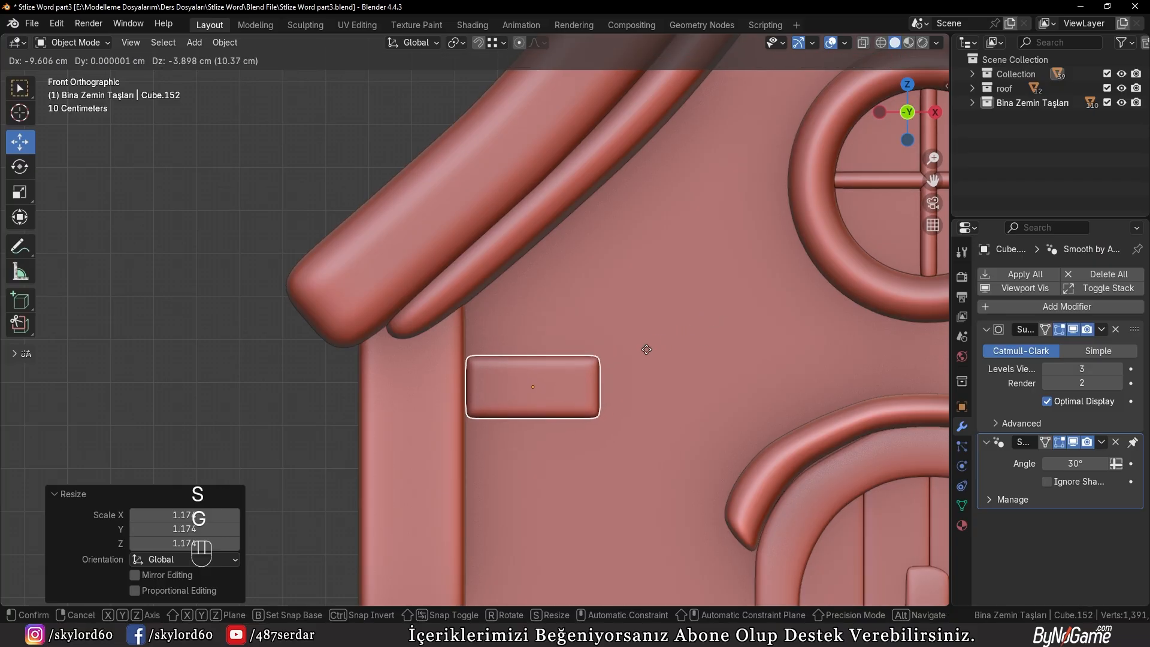
click(646, 352)
Select the whole mesh of the arched door canopy and fatten it by 2.18 cm
scroll(689, 352, down, 4)
shift+middle_drag(703, 351, 486, 238)
scroll(487, 232, down, 4)
scroll(487, 235, down, 1)
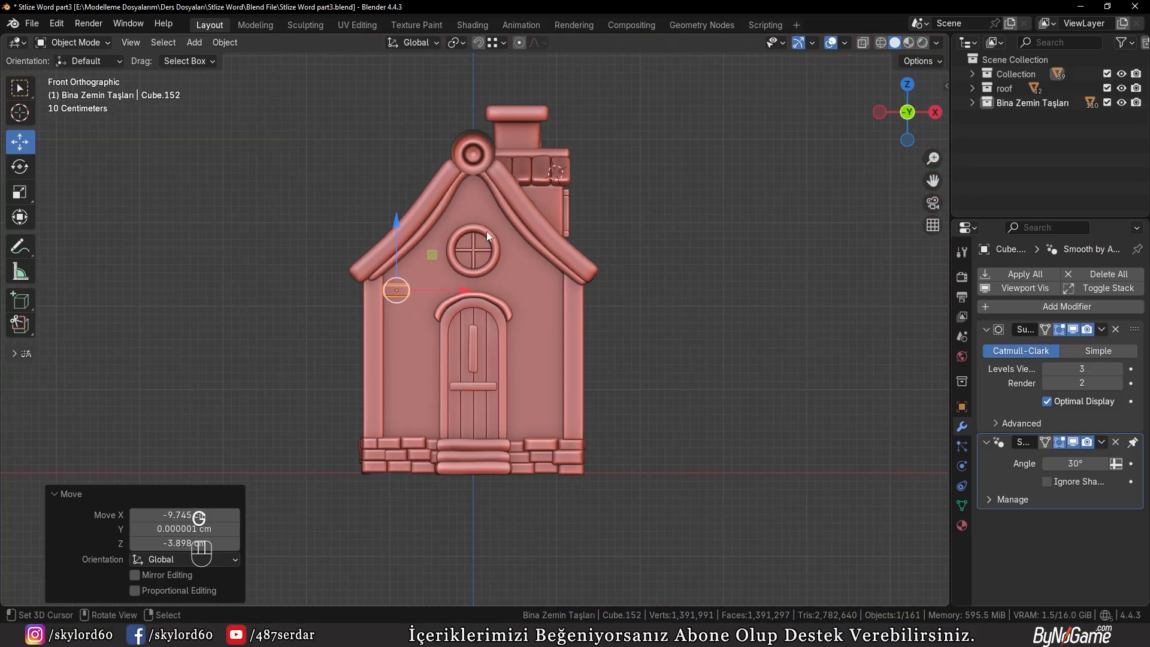
scroll(486, 231, up, 4)
middle_drag(486, 231, 486, 296)
click(486, 296)
key(Tab)
scroll(488, 295, up, 5)
key(3)
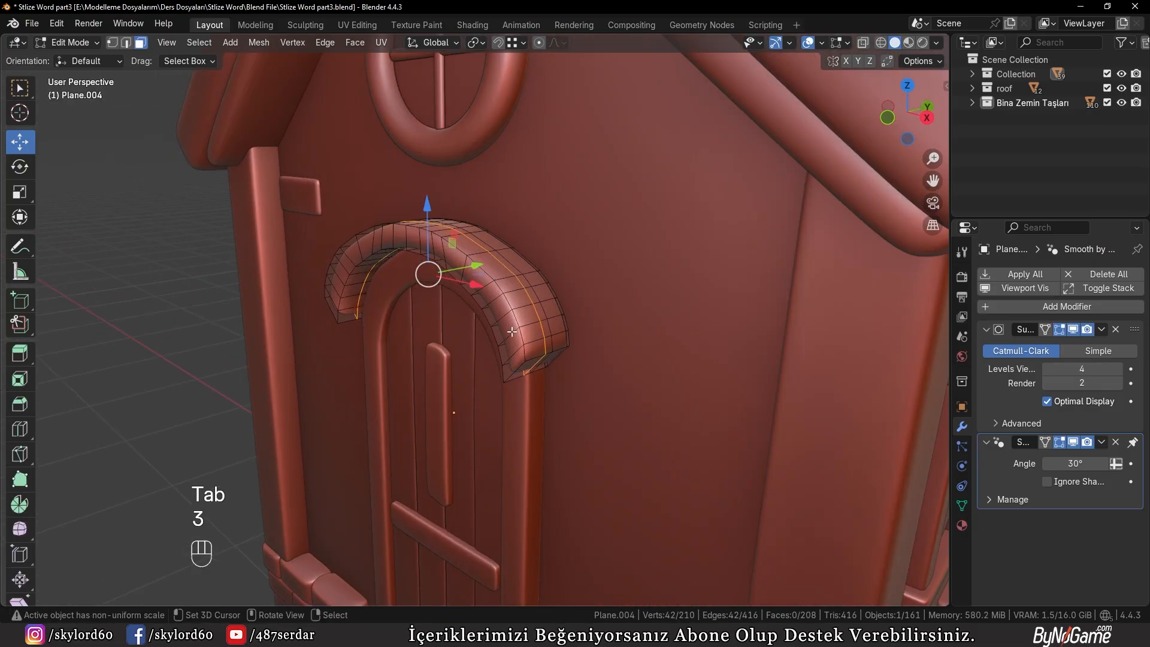
middle_drag(524, 341, 608, 324)
key(a)
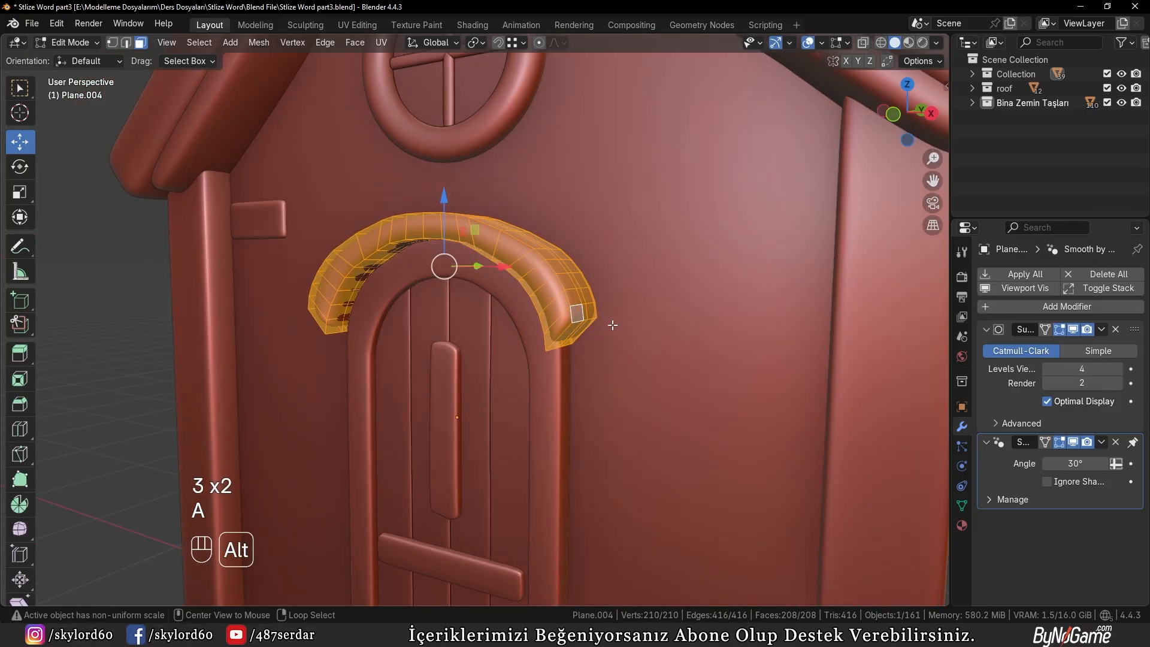
key(alt+s)
click(593, 291)
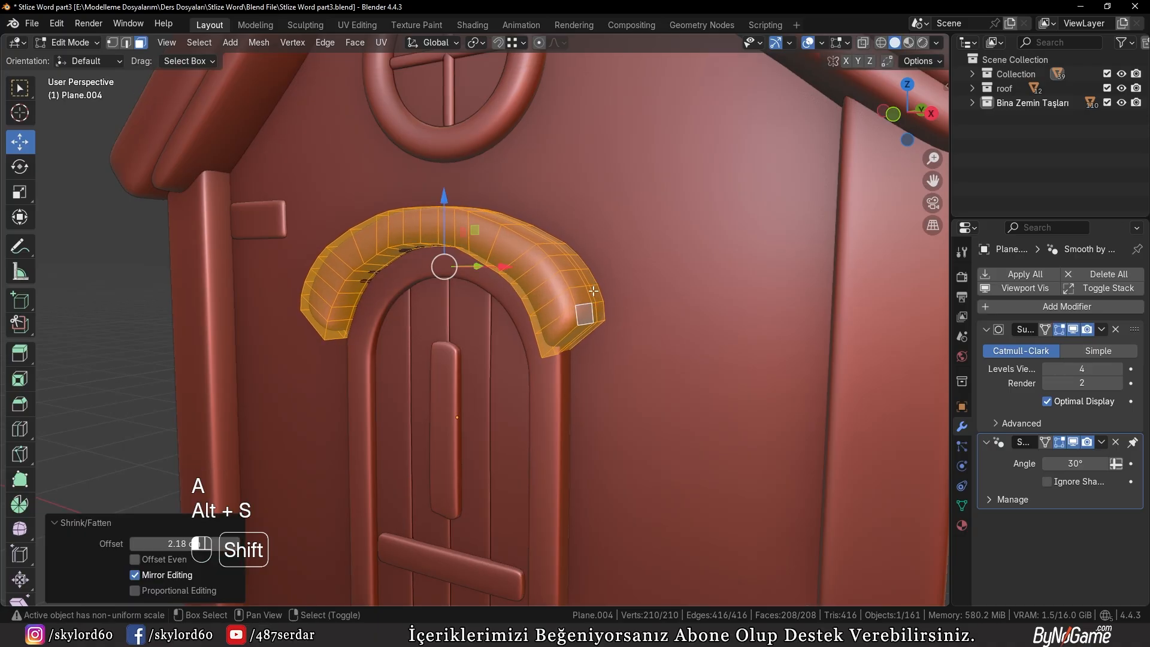
Fatten the door canopy by a further 1.16 cm while checking it from the front
key(KP_1)
scroll(689, 300, up, 3)
key(alt+s)
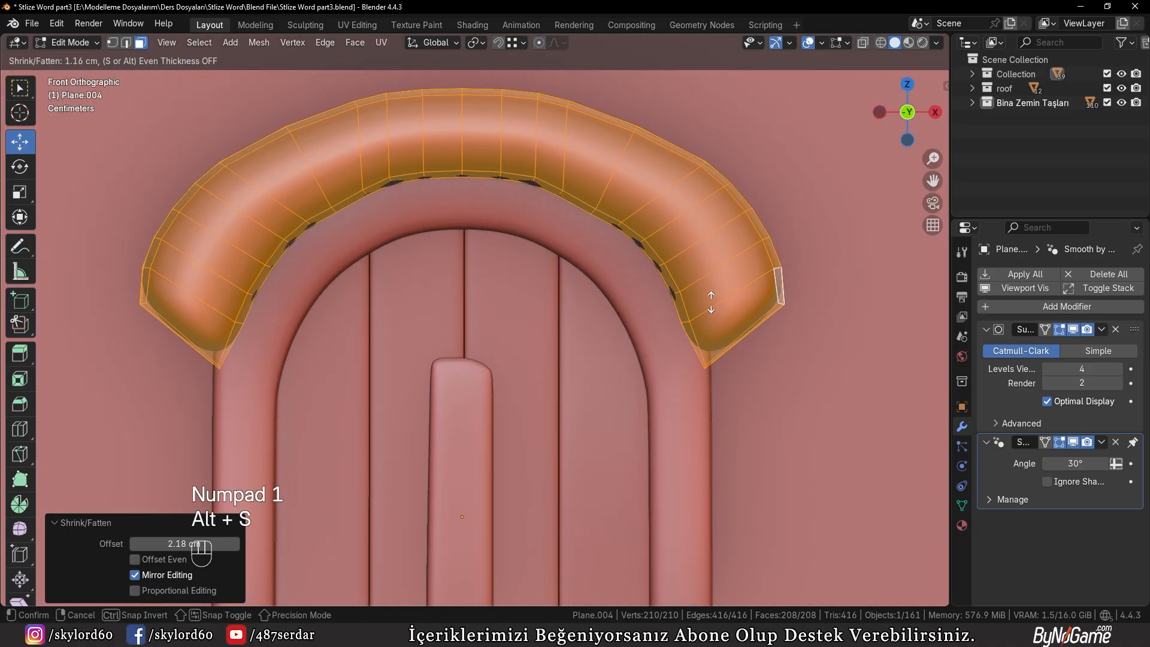
click(713, 303)
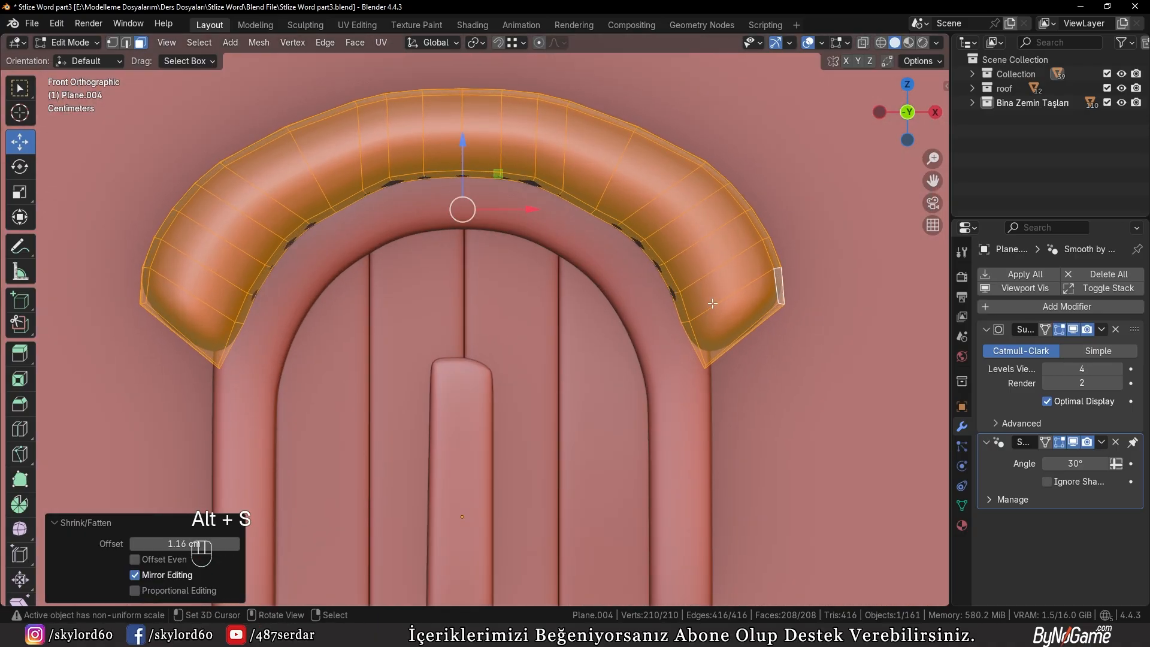
key(z)
key(z)
Scale the door canopy mesh up by about 1.06, finish editing it and clear the selection
key(s)
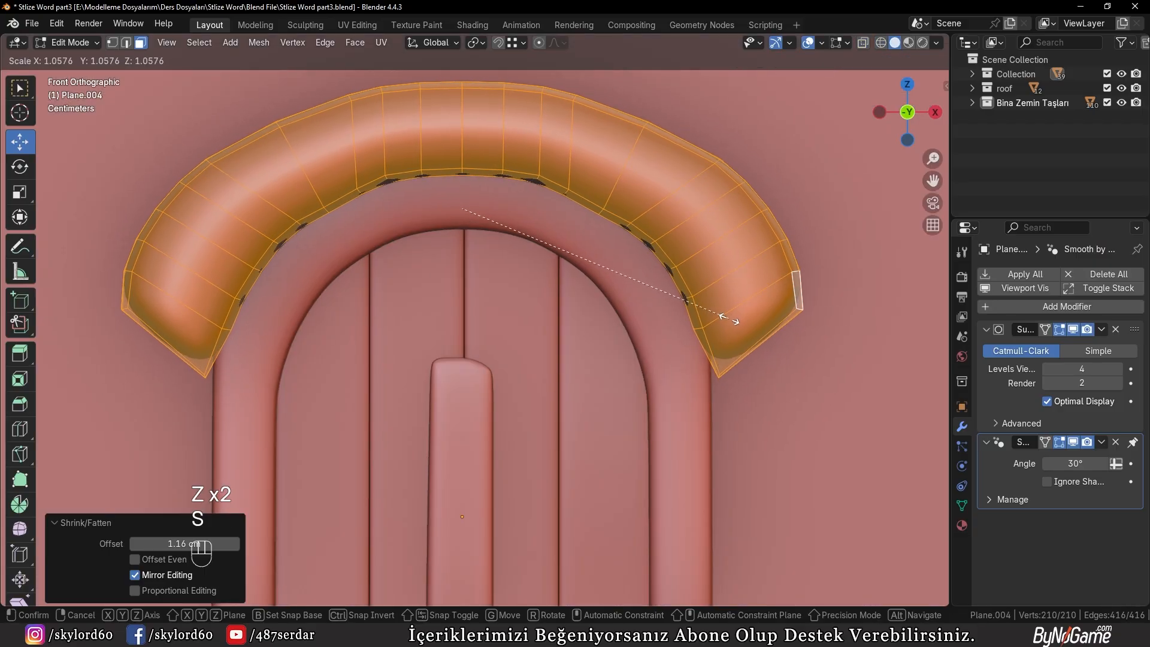
click(726, 321)
scroll(633, 296, down, 4)
key(Tab)
middle_drag(633, 295, 543, 310)
scroll(546, 290, down, 4)
key(a)
key(a)
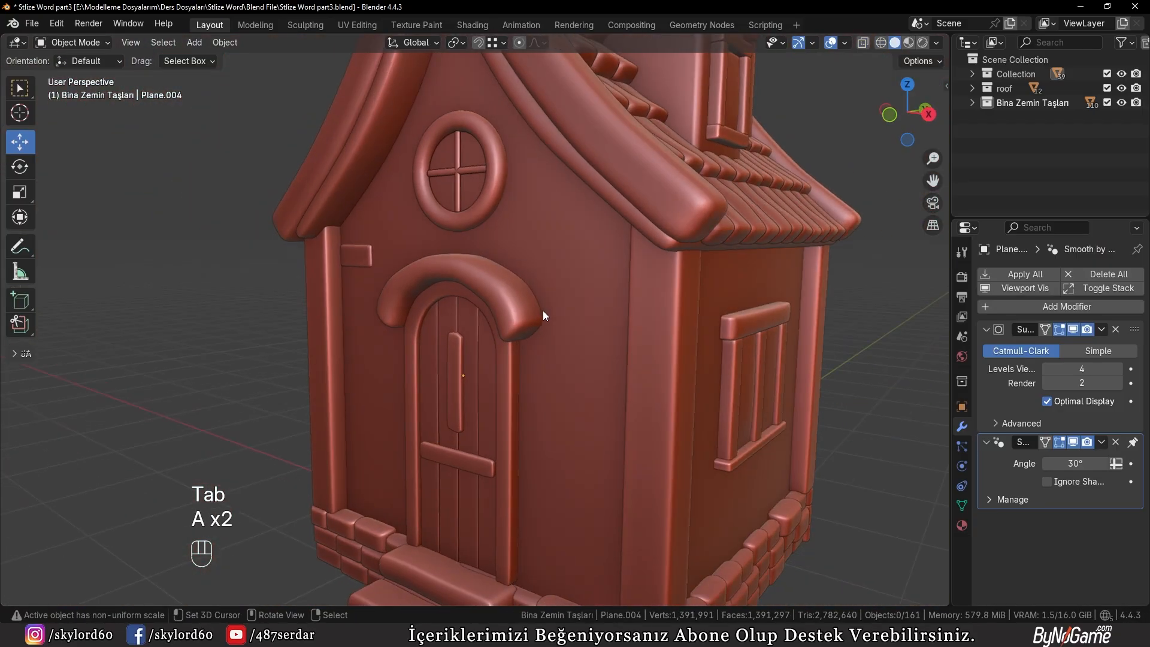
Place the 3D cursor on the door planks below the horizontal board and add a UV sphere there
scroll(543, 311, down, 3)
scroll(537, 308, up, 6)
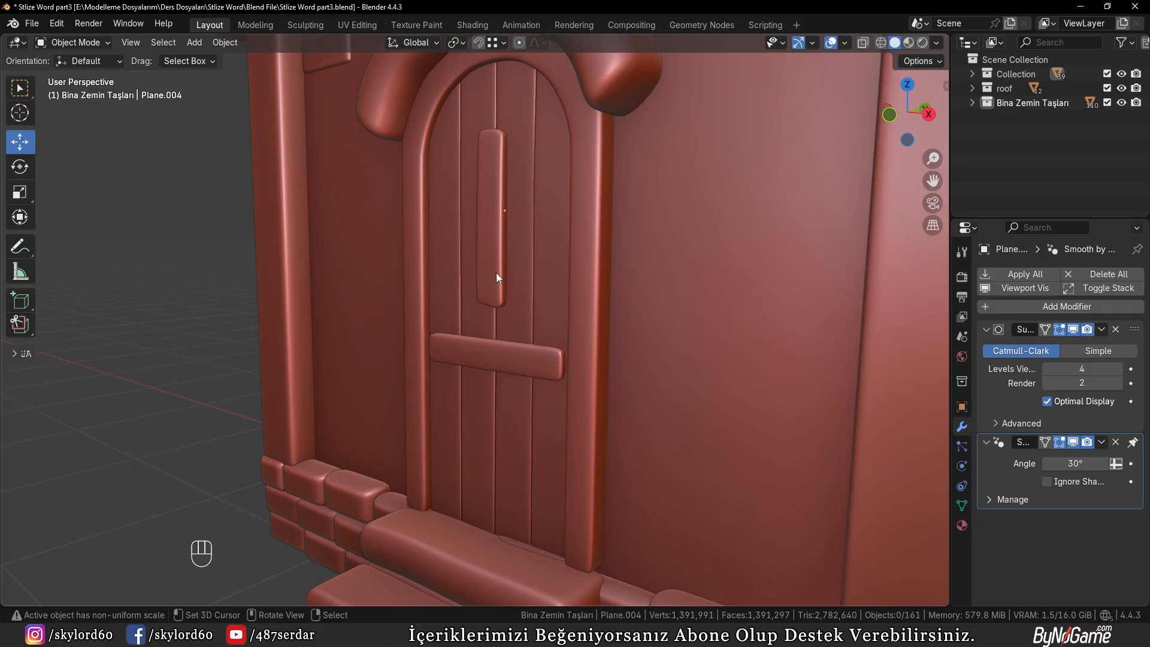
shift+middle_drag(496, 272, 497, 334)
scroll(527, 290, up, 4)
scroll(520, 253, up, 2)
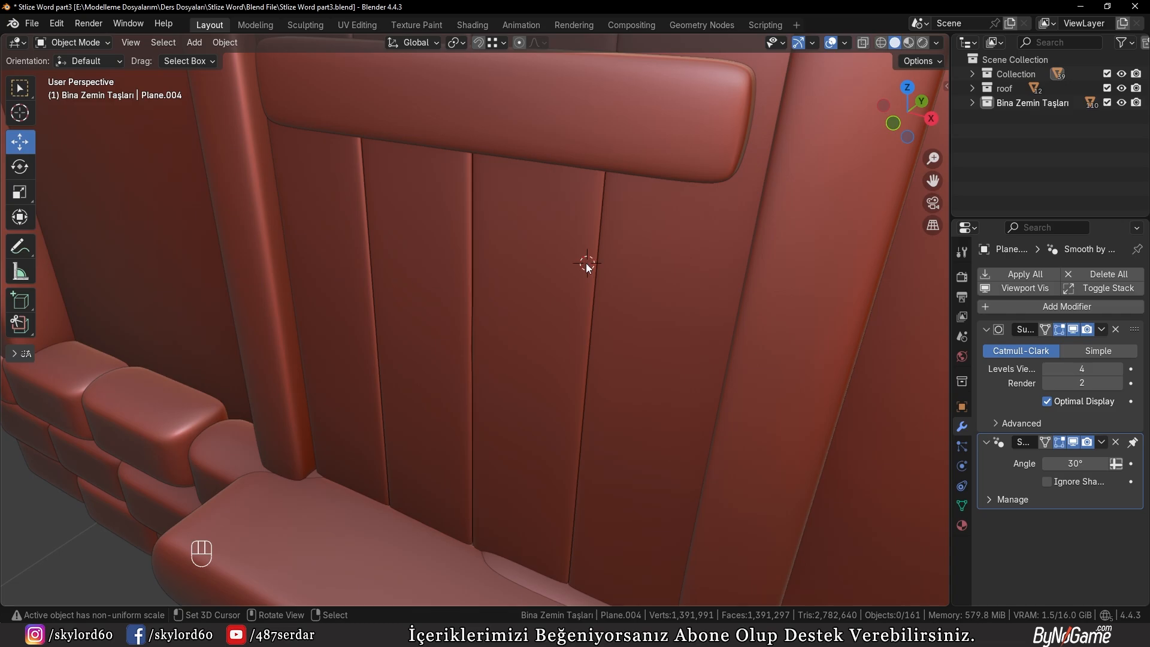
key(shift+a)
mouse_move(456, 224)
mouse_move(484, 211)
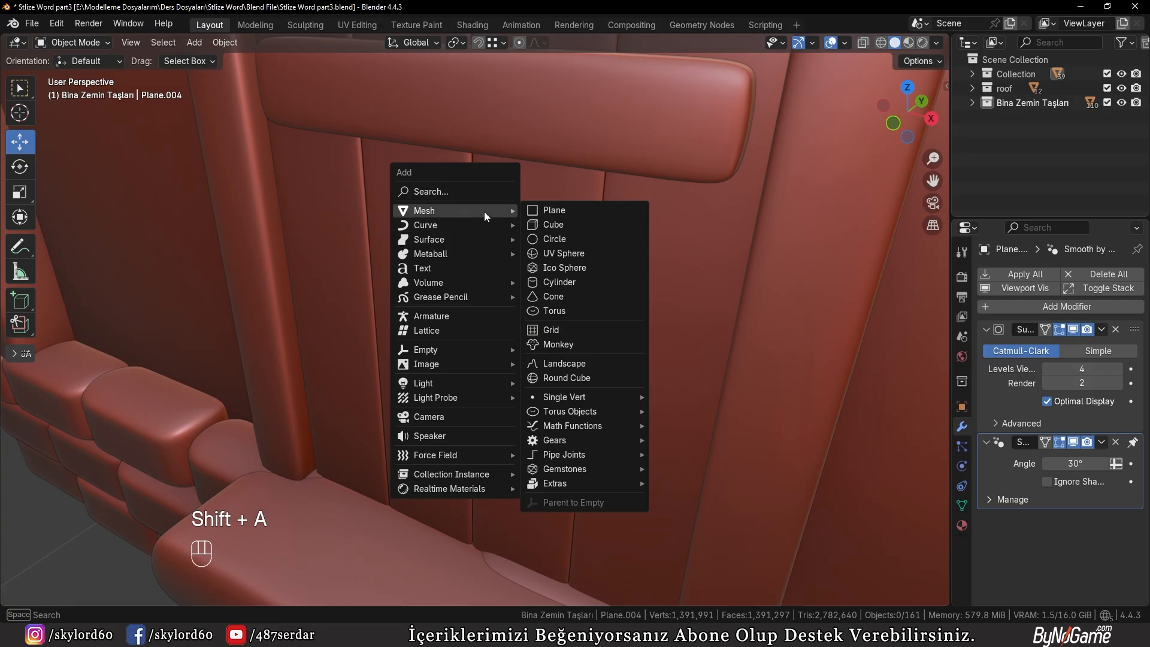
click(551, 254)
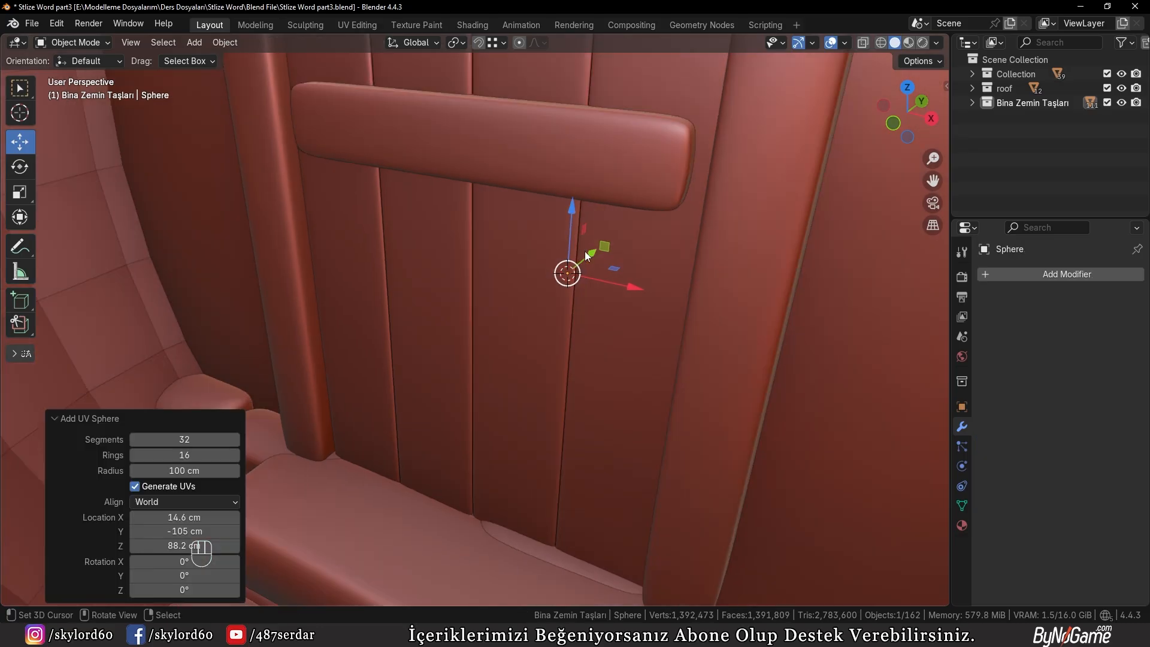
Scale the sphere by 0.193, isolate it in local view and scale it down slightly more
key(KP_Decimal)
scroll(840, 282, down, 5)
key(s)
click(576, 249)
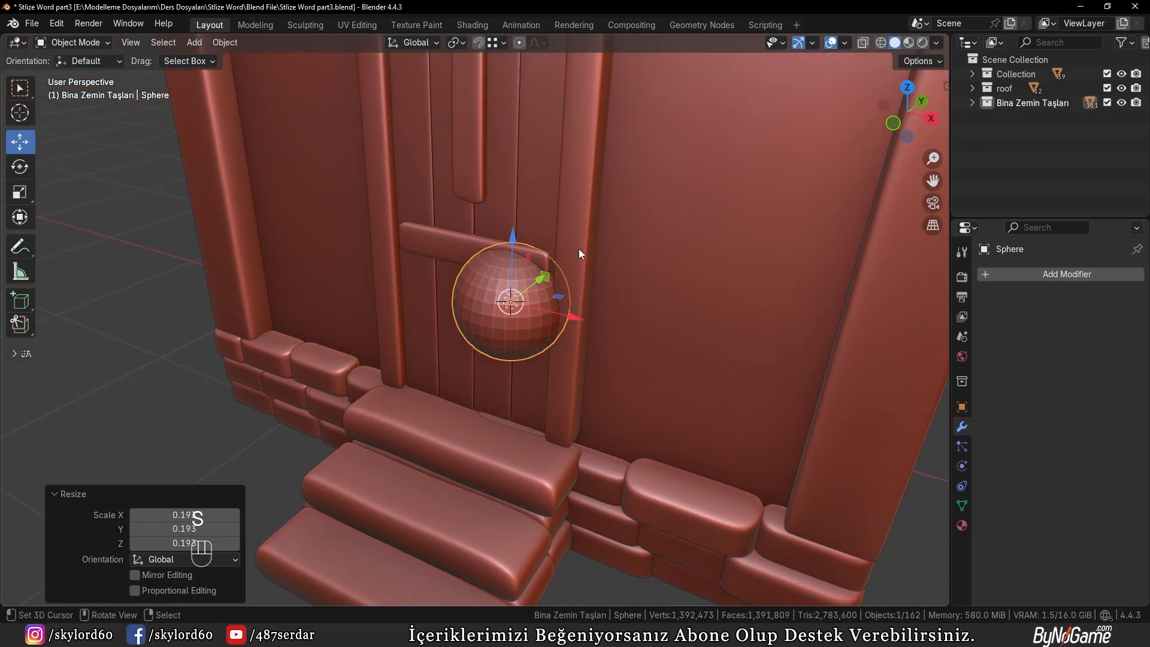
key(KP_Divide)
key(KP_7)
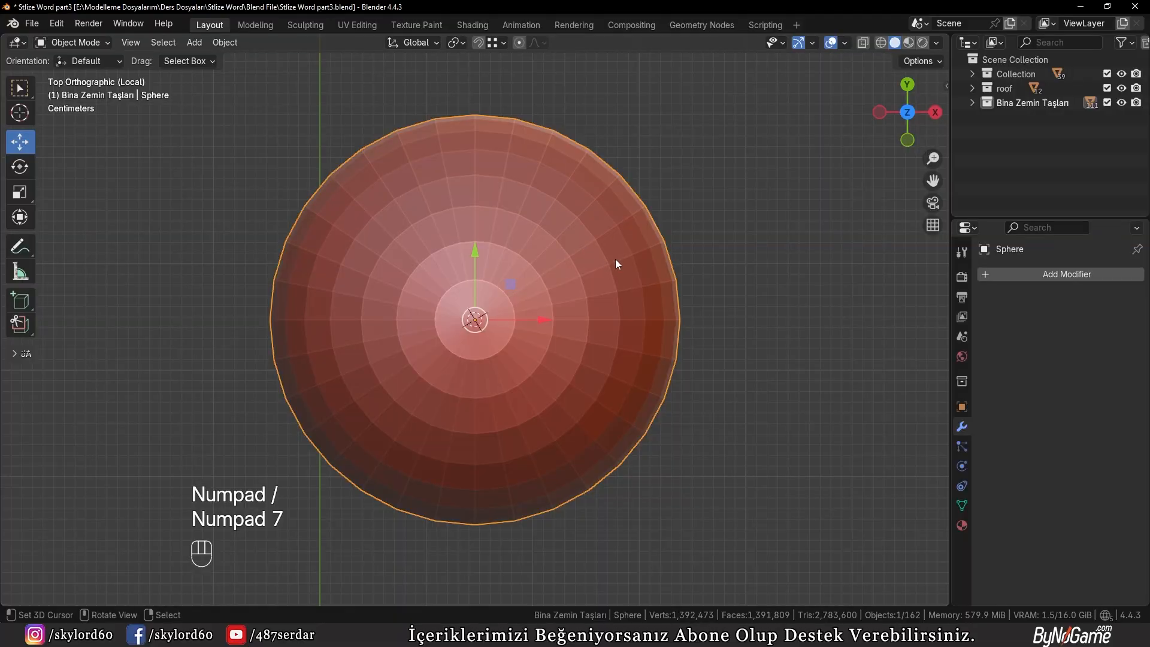
key(s)
click(713, 255)
Select a block of faces on the sphere's +X side and grow the selection by one ring
key(Tab)
key(KP_3)
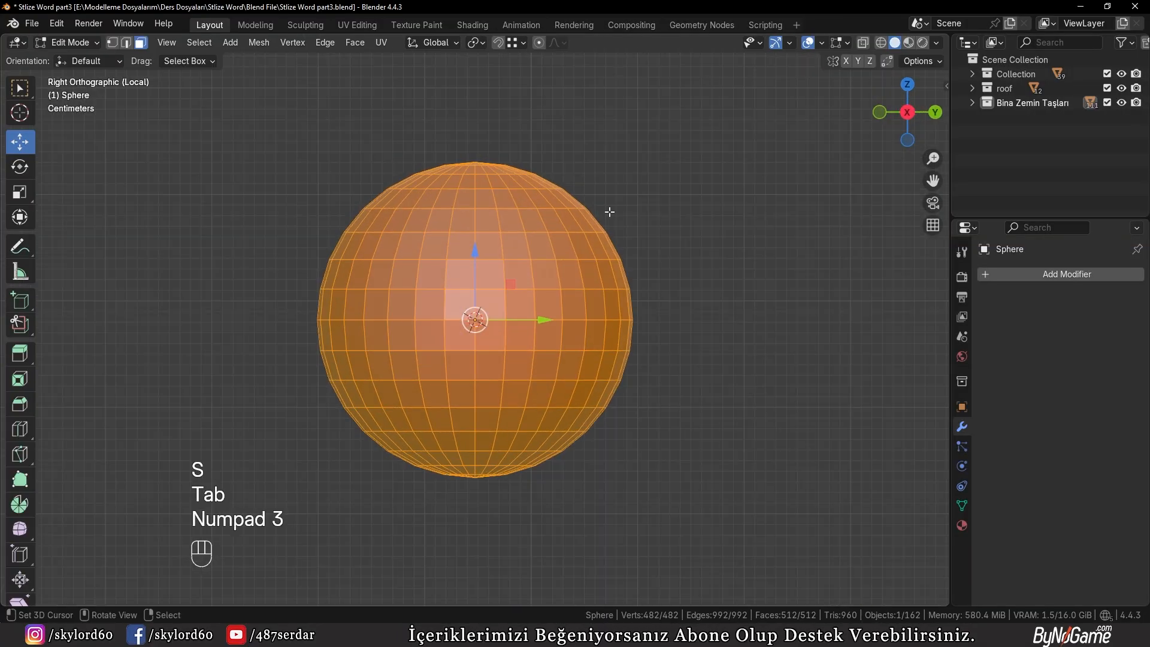
click(609, 212)
scroll(570, 314, up, 3)
key(b)
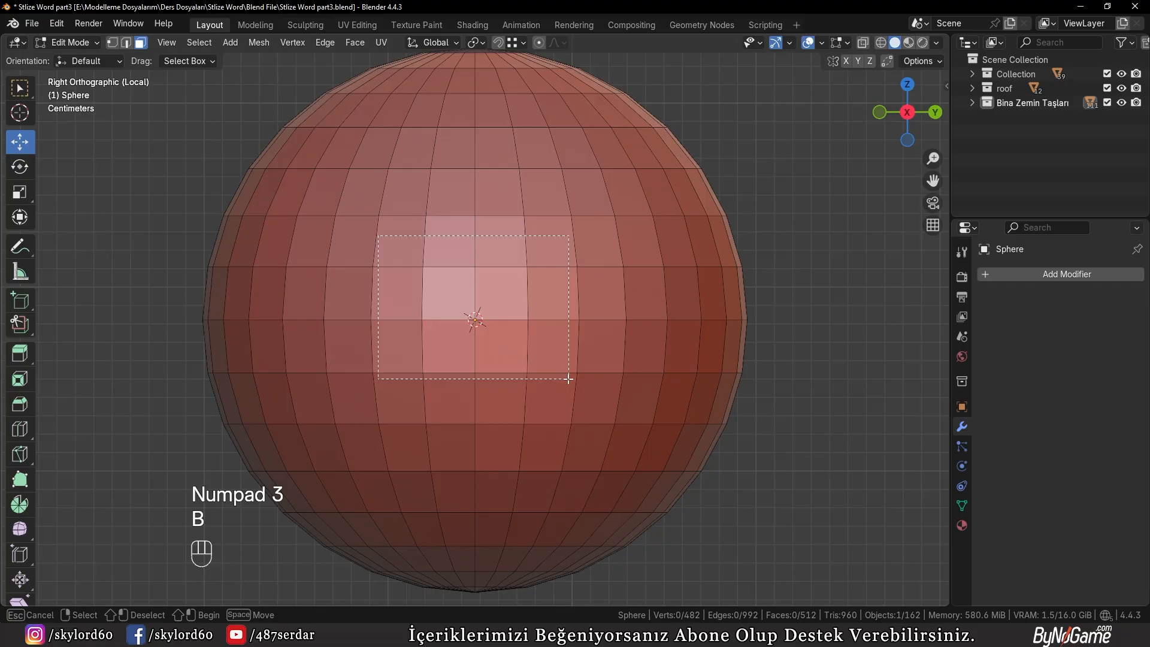
drag(565, 362, 568, 362)
key(ctrl+KP_Add)
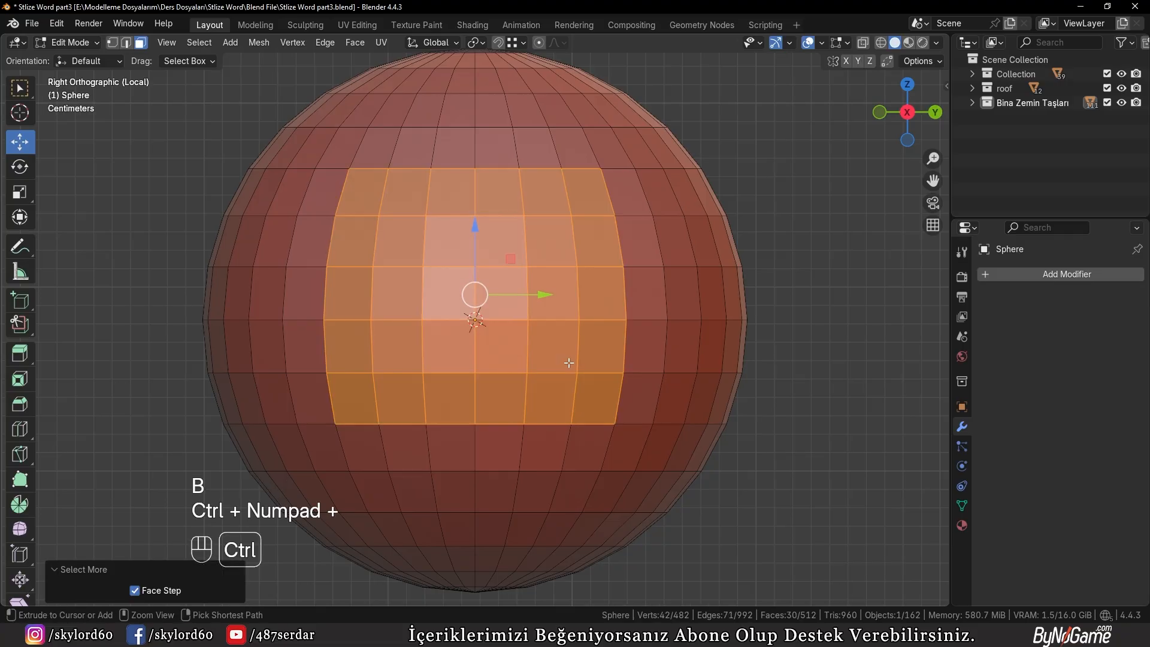
Try to extrude the selected sphere faces about 38.12 cm along their normal and flatten the end in X
scroll(567, 362, down, 4)
middle_drag(568, 362, 503, 342)
key(e)
click(870, 394)
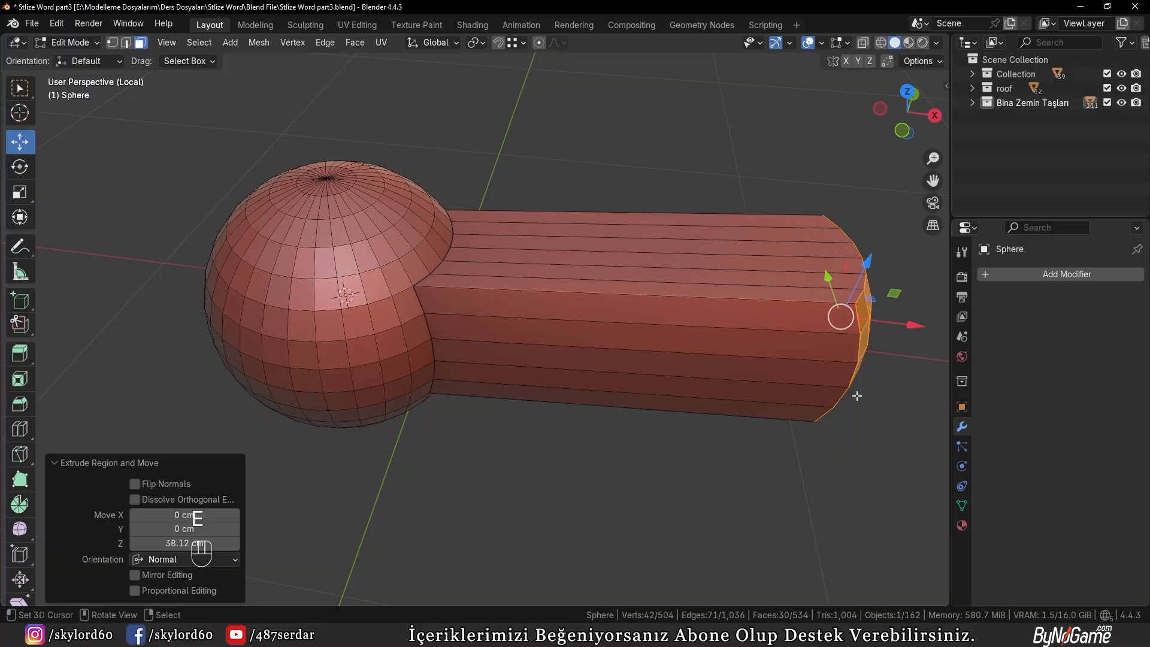
key(s)
key(x)
key(KP_0)
key(KP_Enter)
key(g)
key(x)
Undo the end flattening and the slanted extrusion on the sphere
key(ctrl+z)
key(ctrl+z)
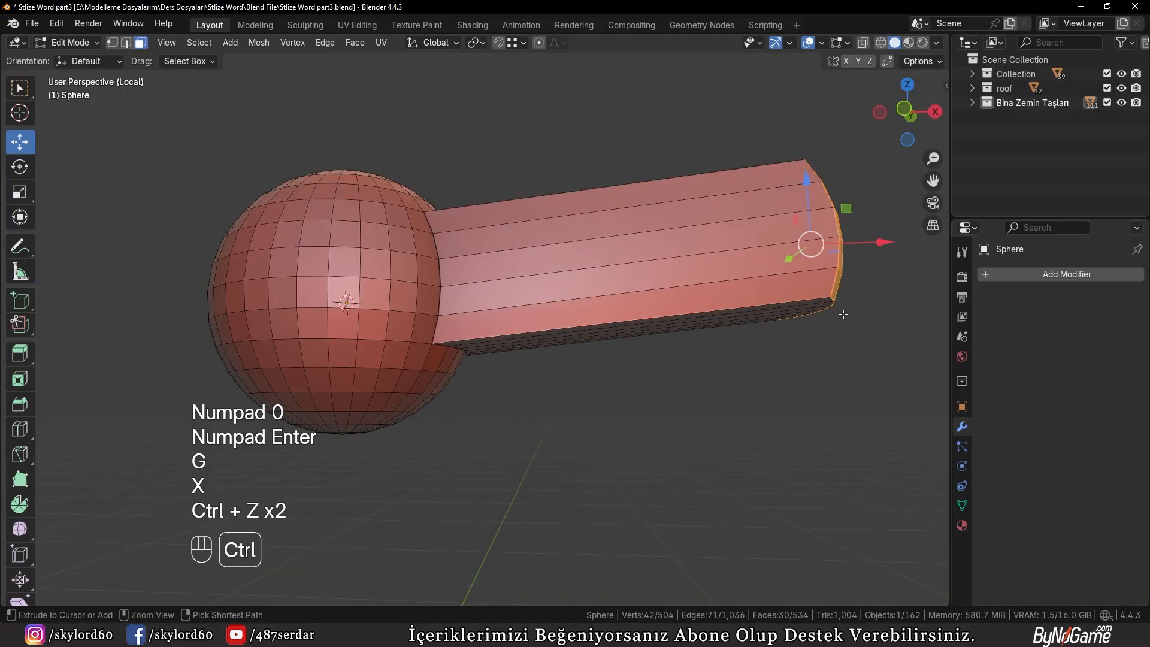
key(ctrl+z)
Extrude the selected sphere faces straight along X as a knob stem and flatten its end with an X scale of 0
key(KP_1)
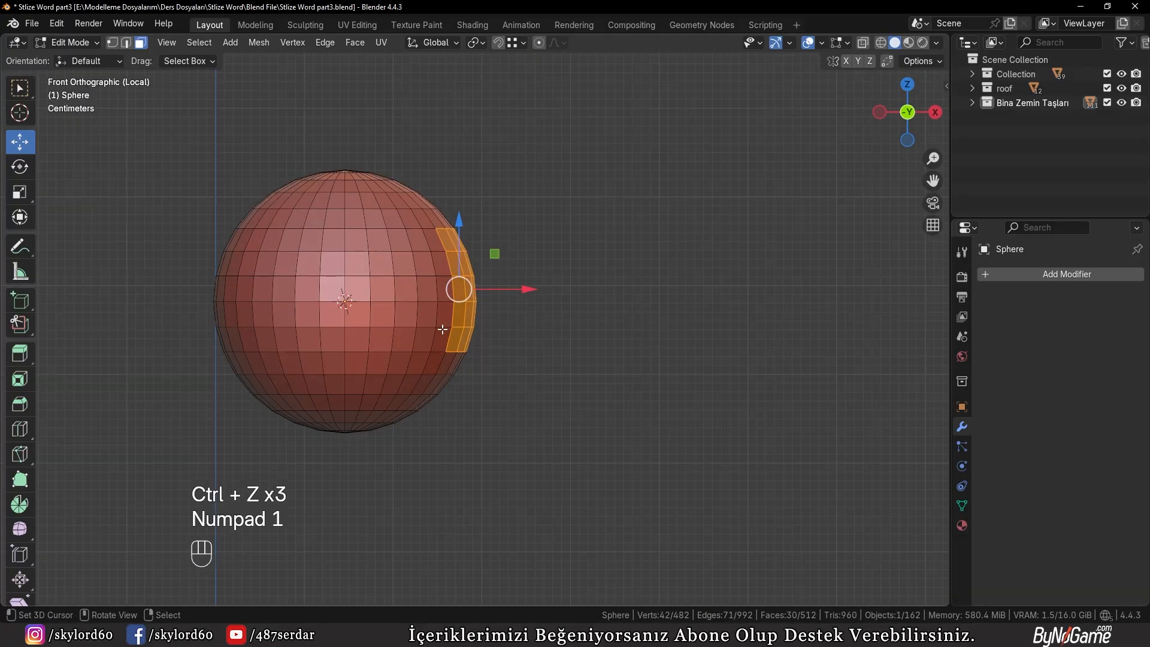
key(e)
key(x)
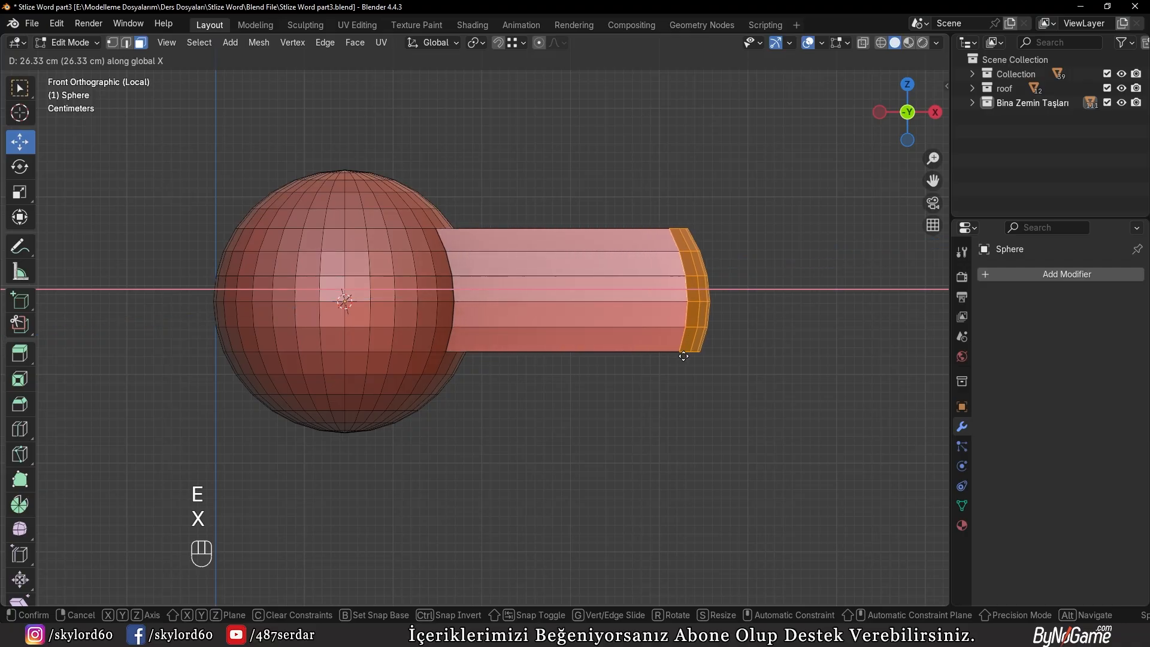
click(685, 360)
key(s)
key(x)
key(KP_0)
key(KP_Enter)
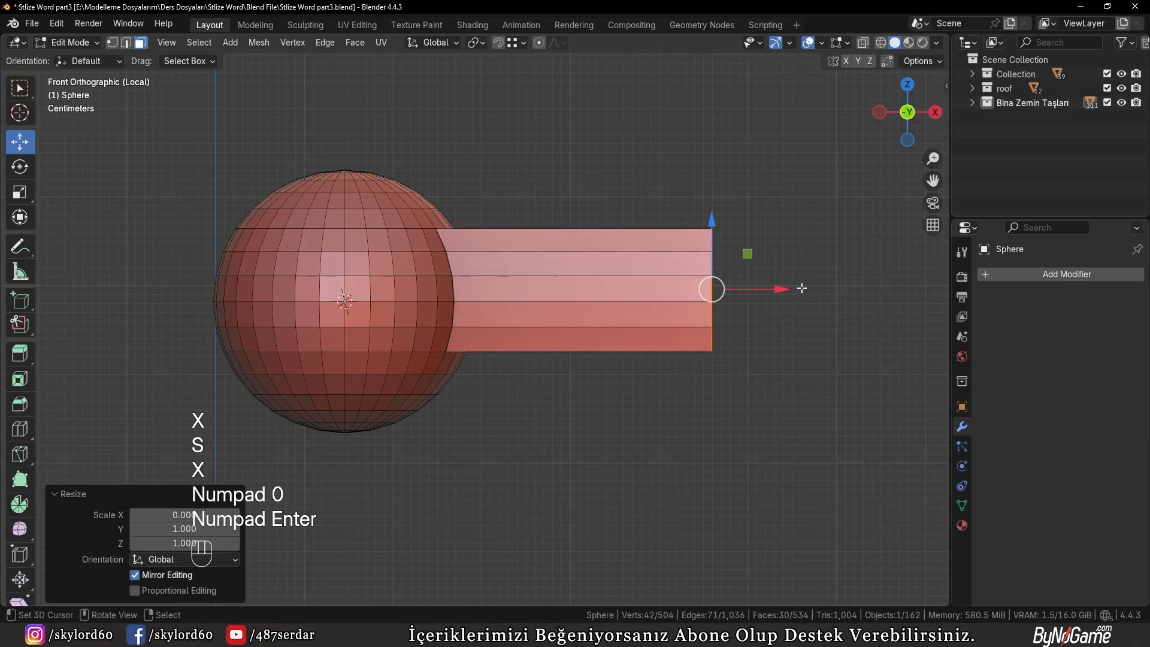
Add a level 2 Subdivision modifier to the door knob
key(Tab)
key(ctrl+2)
middle_drag(516, 325, 472, 382)
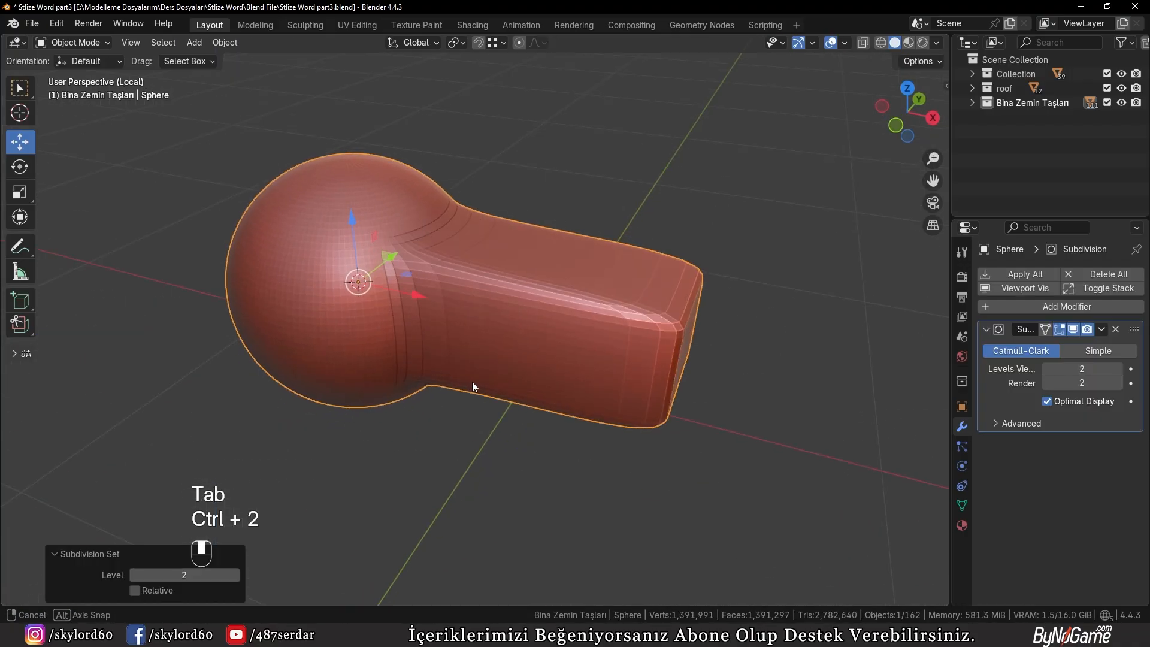
Add two supporting edge loops around the knob's stem, one near the sphere and one near the flat end
key(Tab)
key(ctrl+r)
click(508, 313)
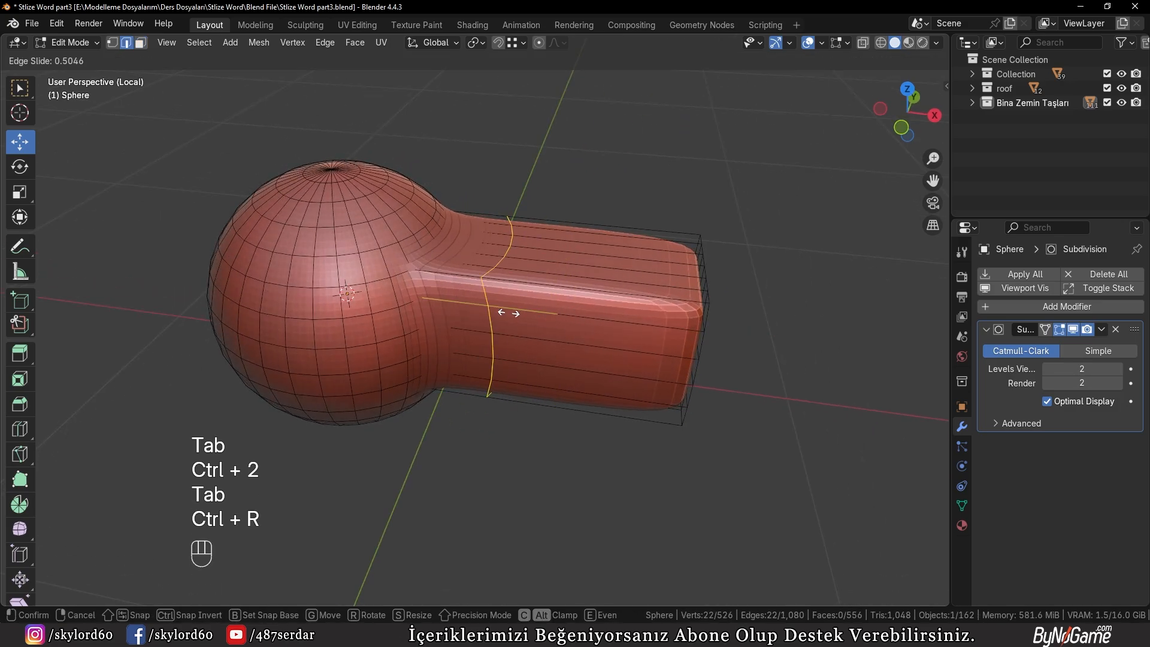
click(470, 310)
key(ctrl+r)
click(560, 308)
click(671, 315)
key(Tab)
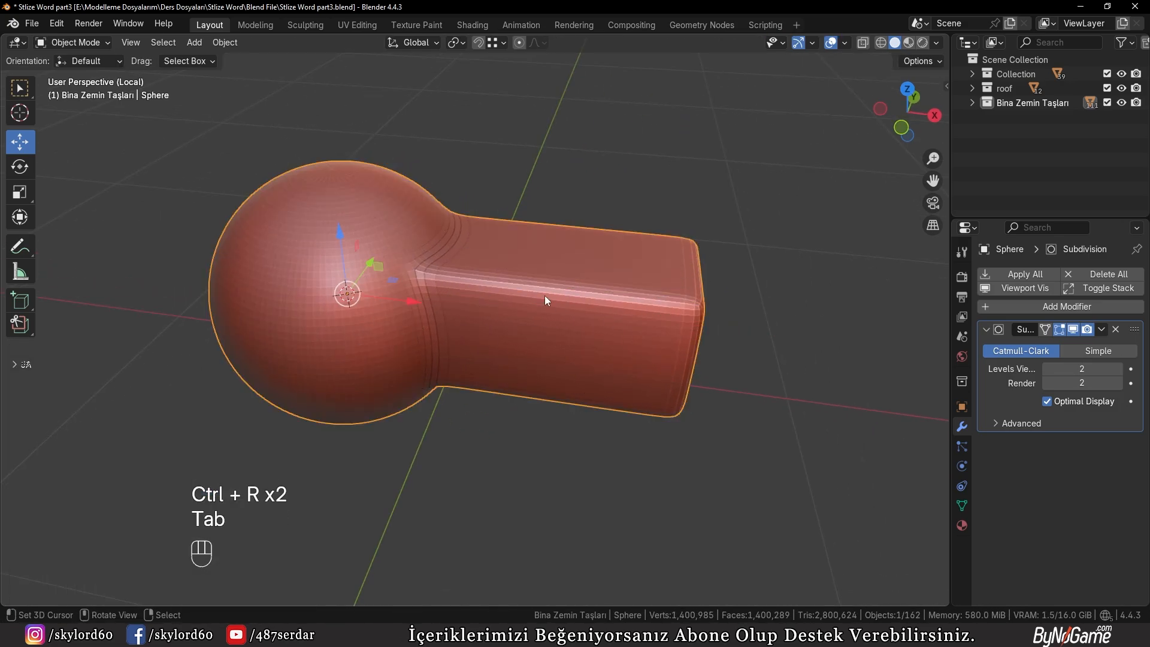
Apply Shade Auto Smooth to the door knob with a 30° angle
key(w)
mouse_move(429, 277)
click(423, 230)
middle_drag(472, 304, 501, 285)
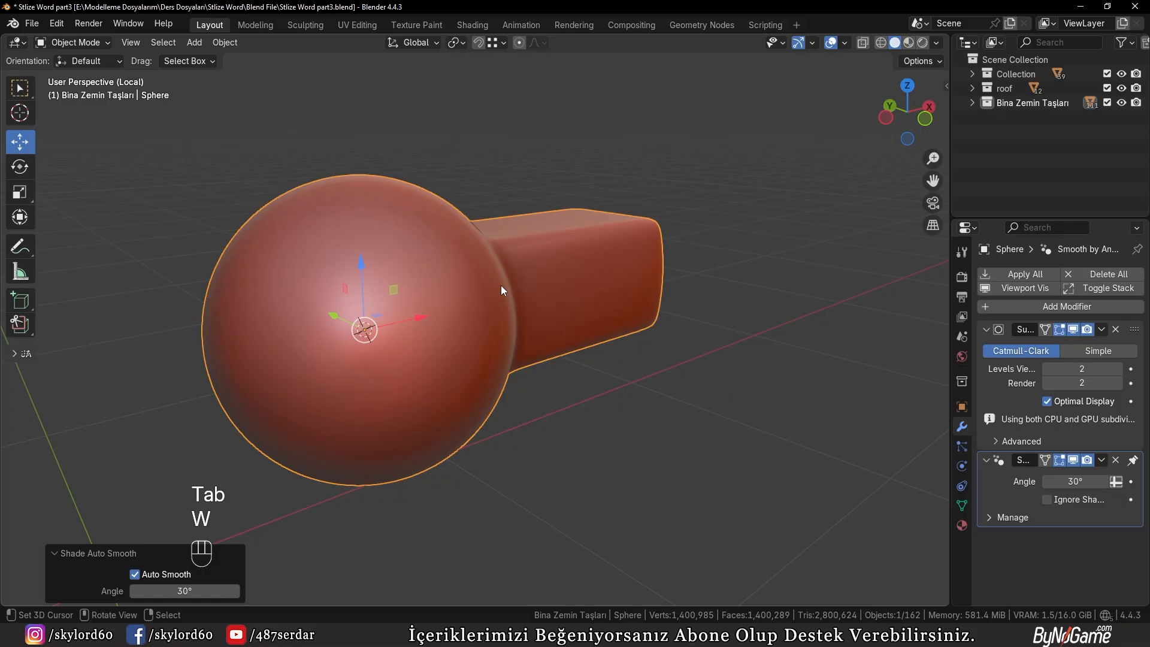
Leave local view and rotate the door knob 90° about the Z axis so its stem points toward the door
key(KP_Divide)
key(r)
key(z)
key(KP_9)
key(KP_0)
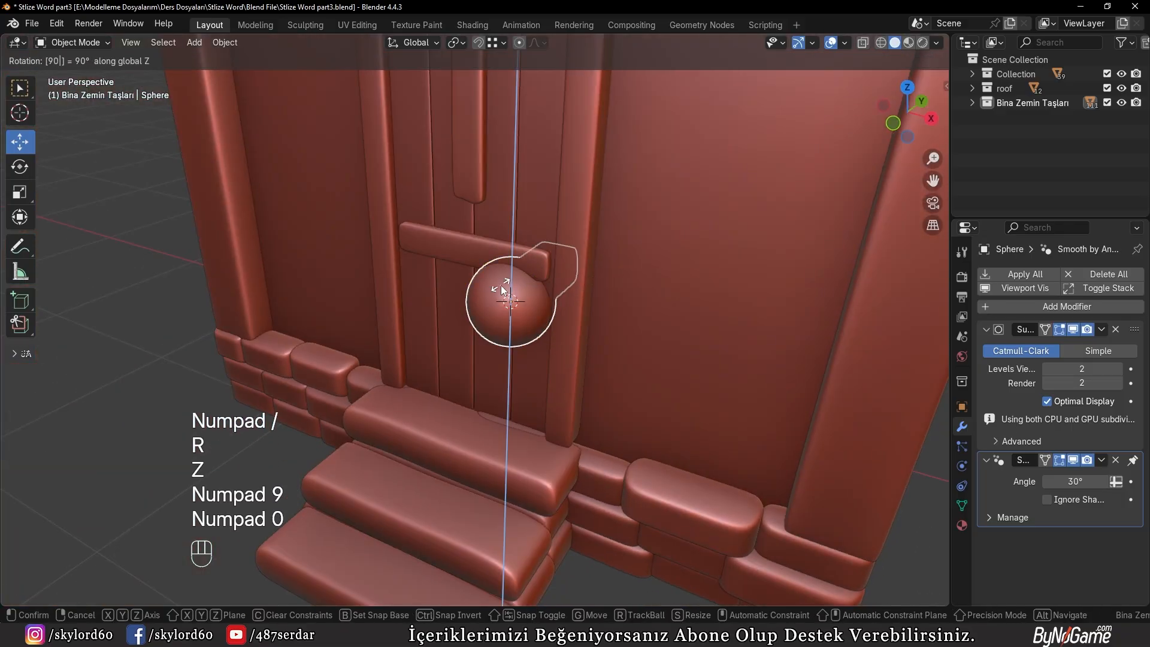
key(KP_Enter)
Scale the door knob down uniformly by about 0.258 and again by about 0.849 to suit the door
scroll(502, 289, up, 3)
drag(566, 266, 476, 341)
key(s)
click(515, 352)
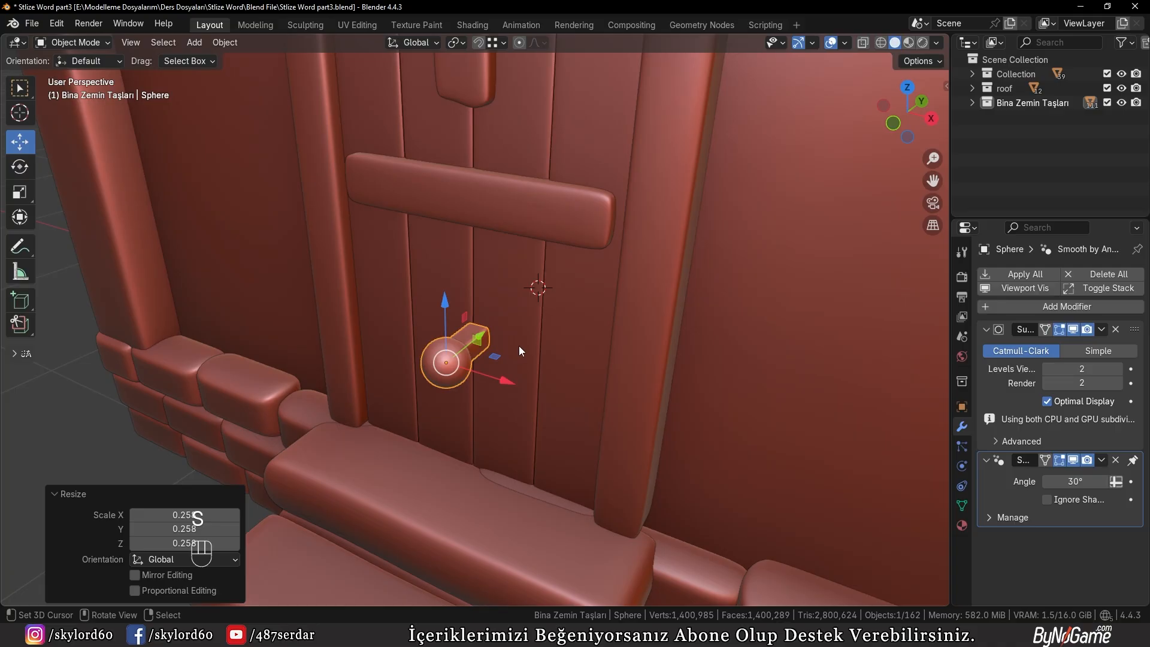
key(s)
click(534, 336)
In front view, move the knob about 9.8 cm in X and 6.04 cm in Z onto the door's outer plank below the crossbar
key(KP_1)
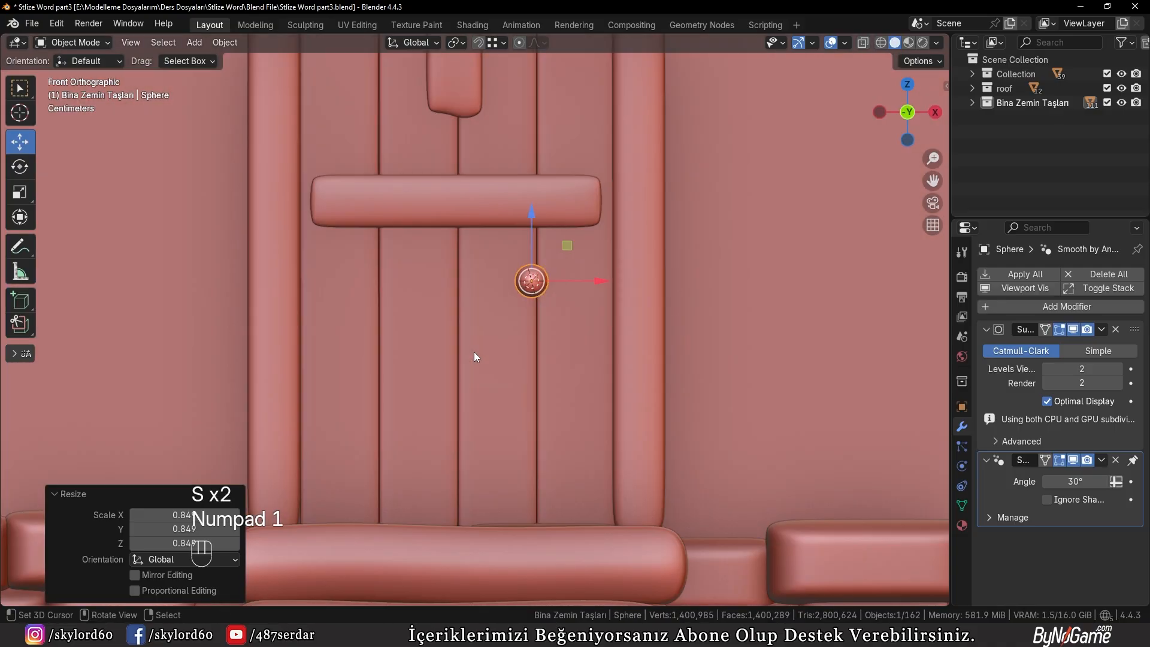
key(g)
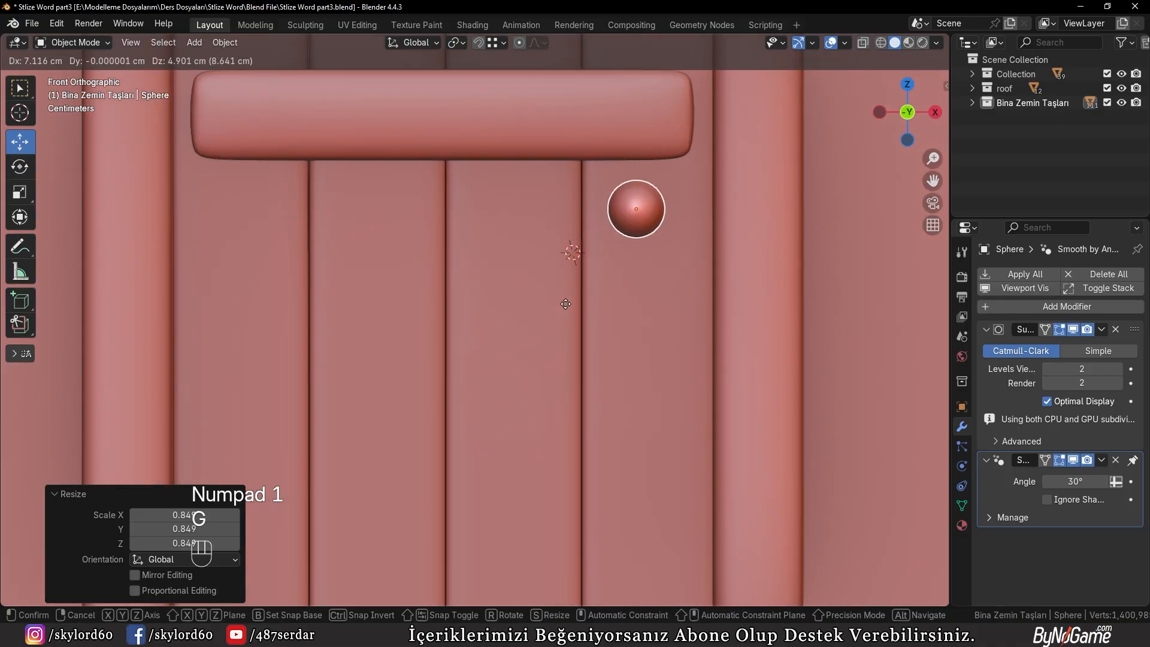
click(590, 294)
Move the knob along Y until its stem meets the door surface, and deselect everything
middle_drag(590, 294, 667, 407)
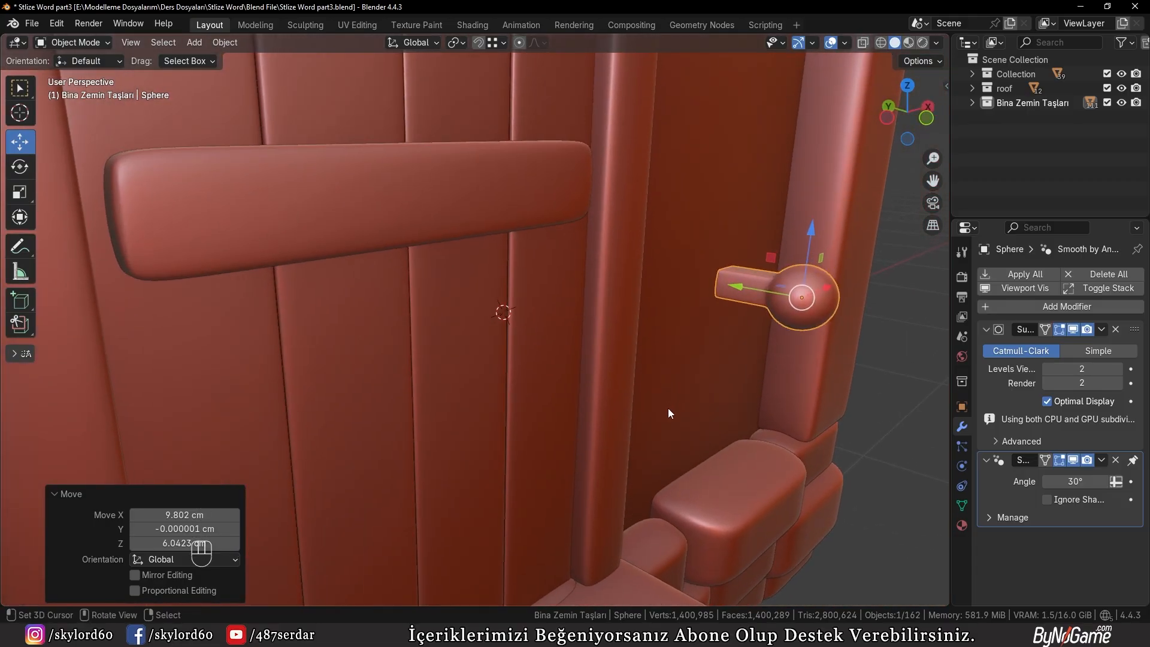
key(g)
key(y)
click(525, 381)
key(a)
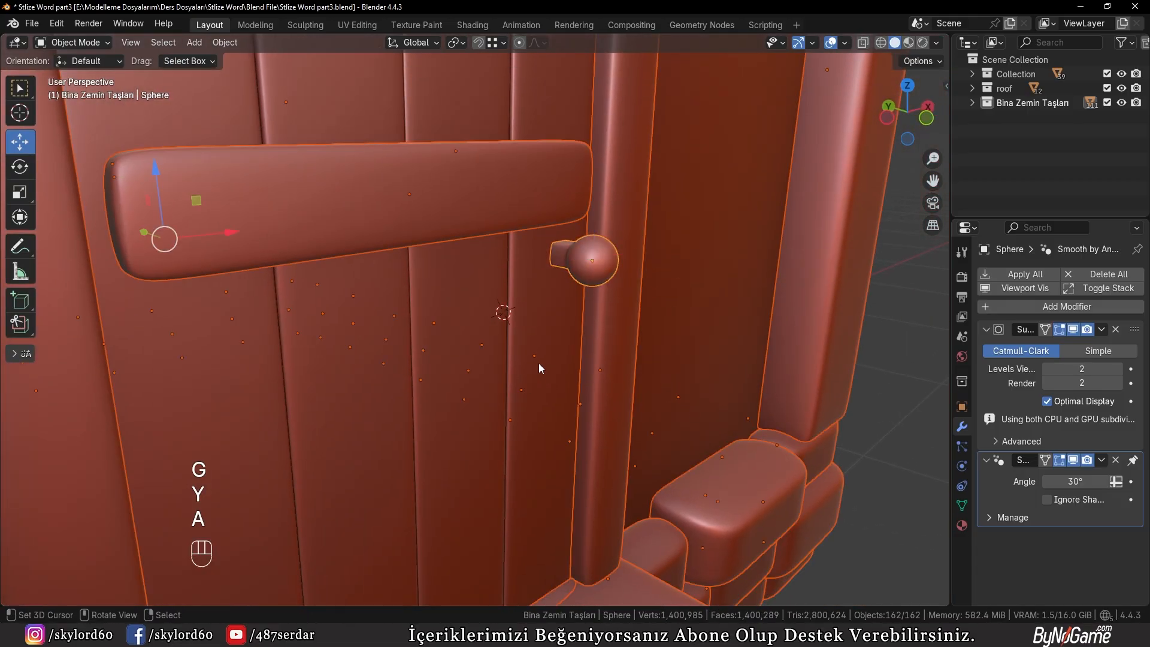
key(a)
Check the knob on the door and the whole house from several angles, and save the blend file
scroll(546, 361, down, 6)
middle_drag(557, 355, 493, 343)
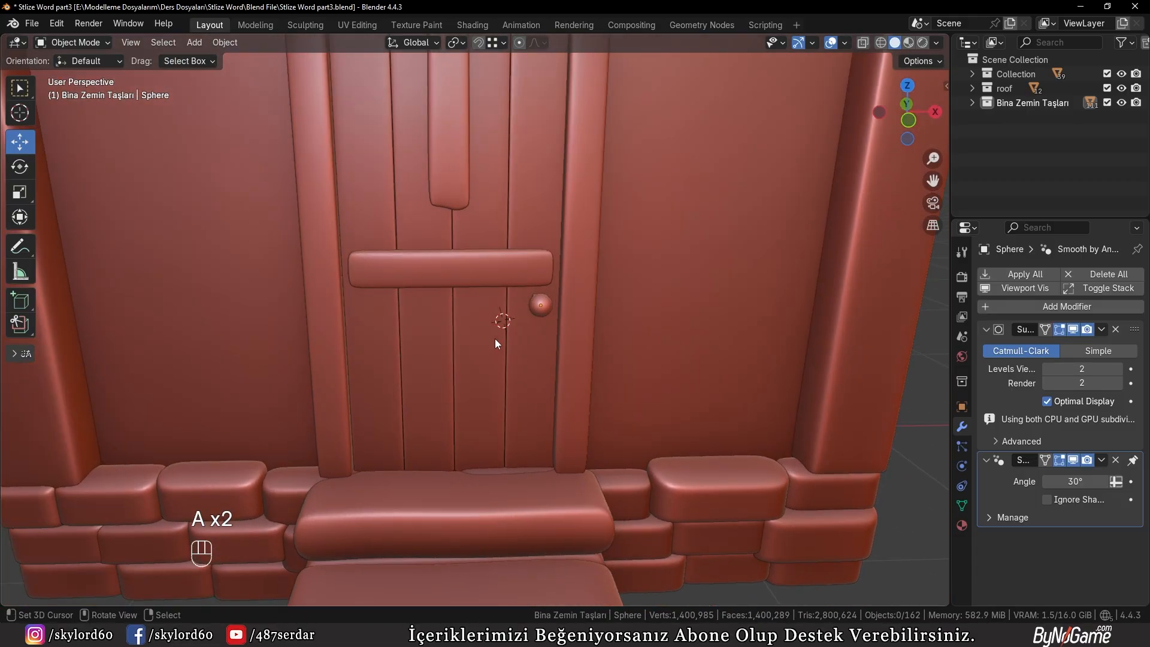
scroll(494, 339, down, 6)
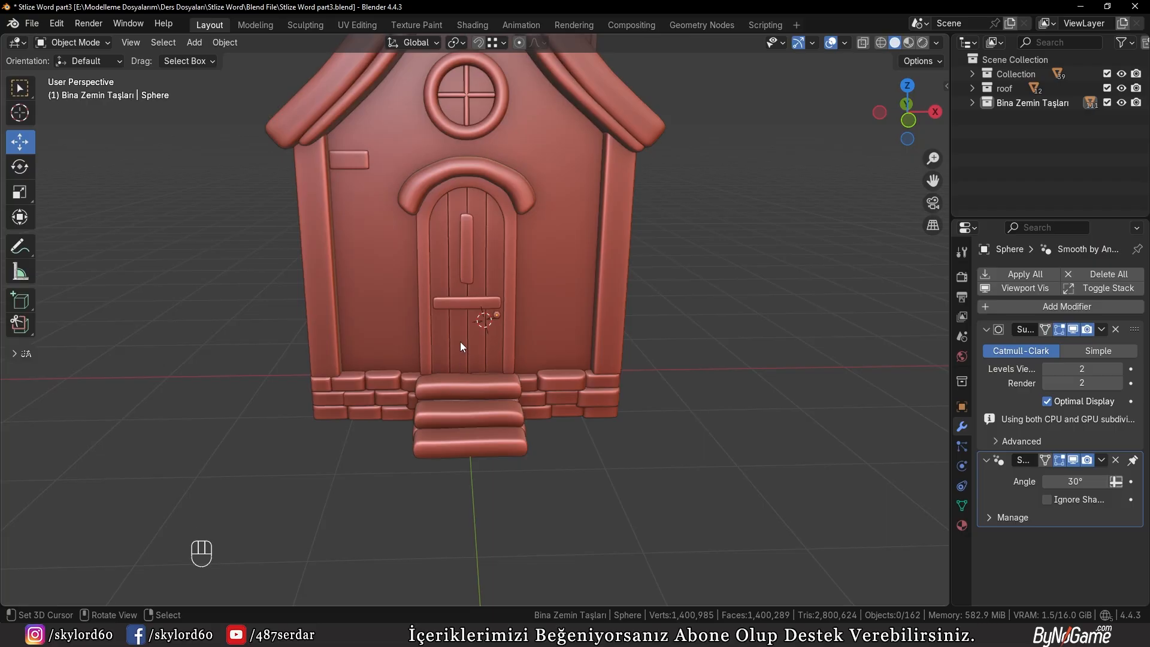
scroll(458, 337, up, 2)
scroll(457, 284, down, 4)
middle_drag(525, 342, 500, 339)
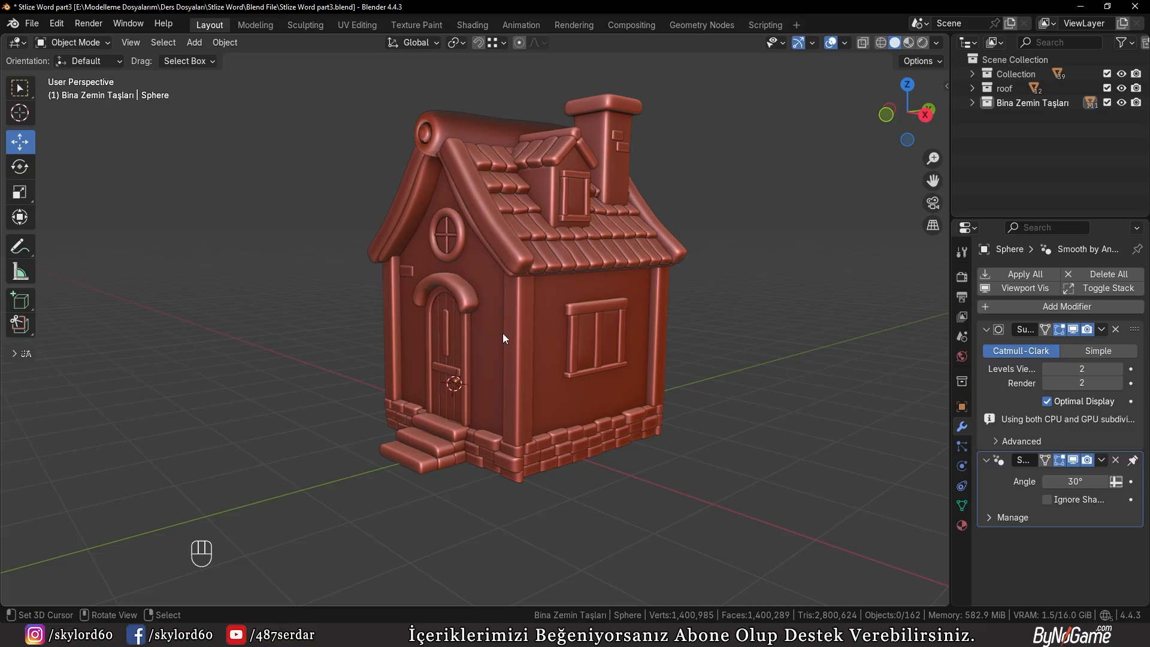
shift+middle_drag(497, 325, 497, 341)
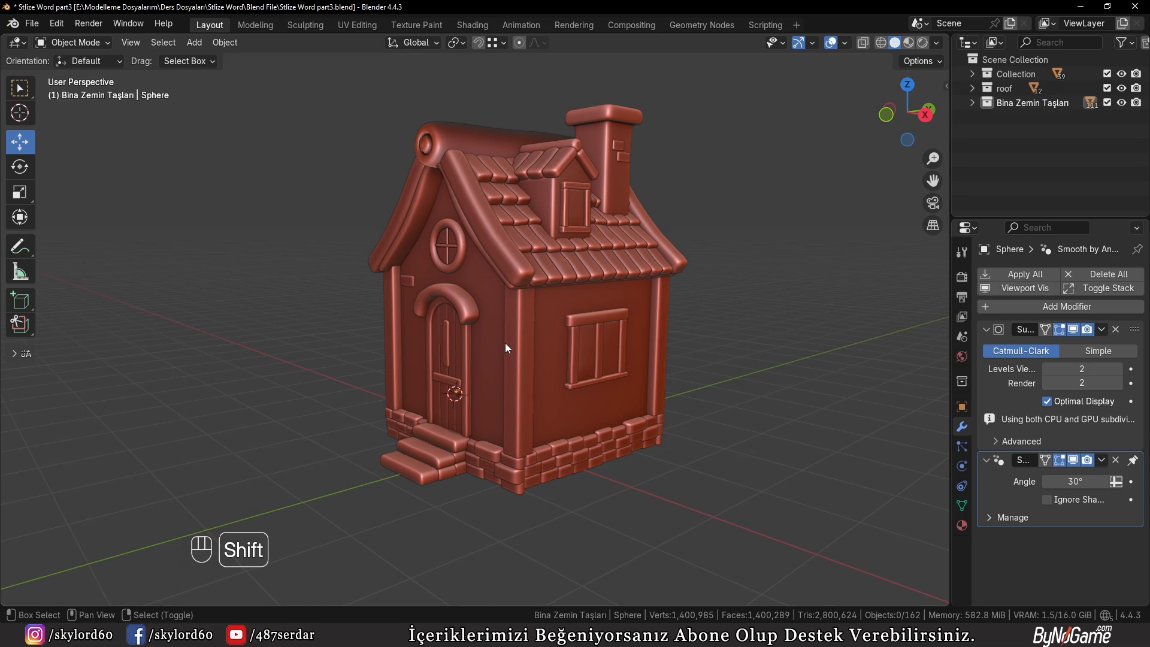
middle_drag(481, 312, 300, 323)
key(ctrl+s)
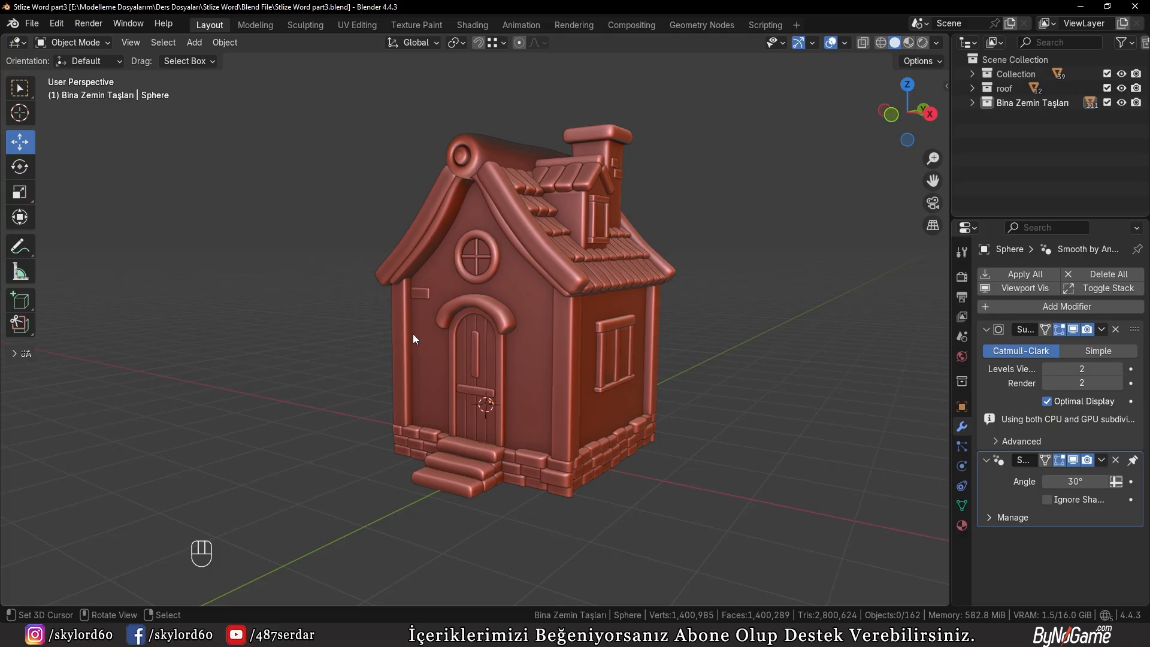
middle_drag(424, 350, 366, 371)
shift+middle_drag(383, 402, 727, 408)
scroll(336, 357, up, 2)
scroll(562, 397, down, 3)
right_click(728, 407)
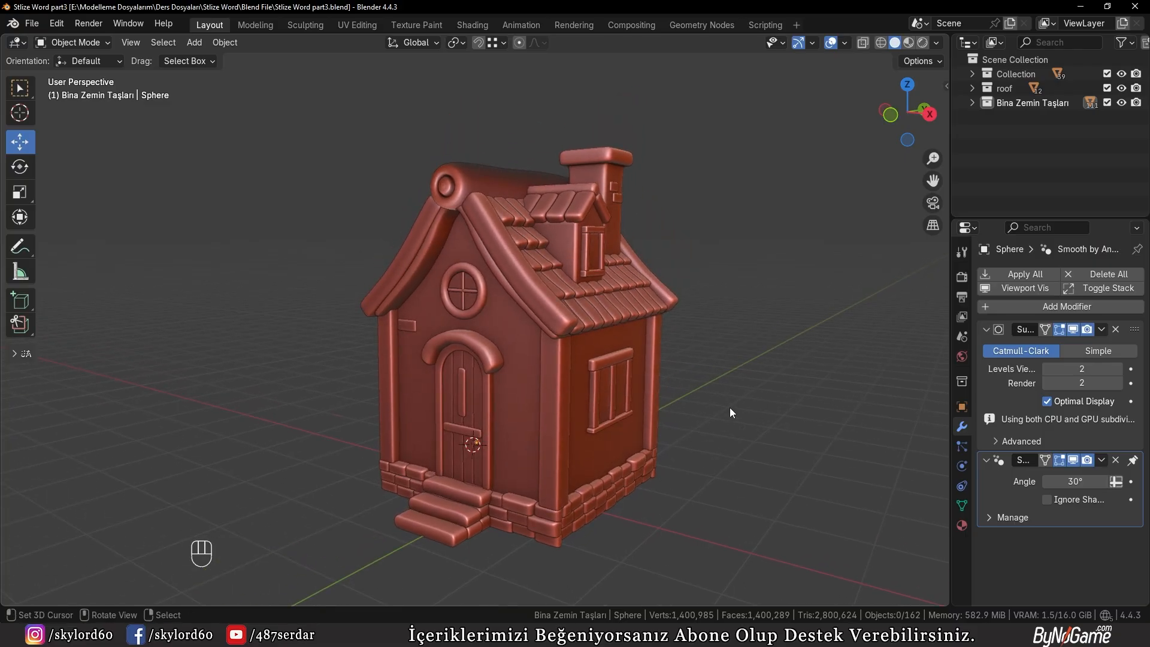